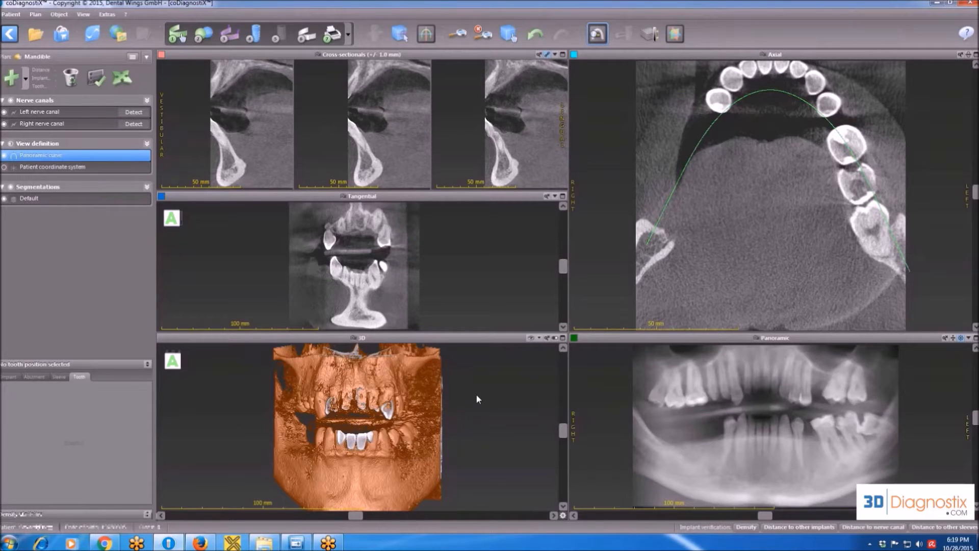
Open the segmentation editor for the Mandible plan and switch it to segmentation mode
scroll(489, 389, "down", 2)
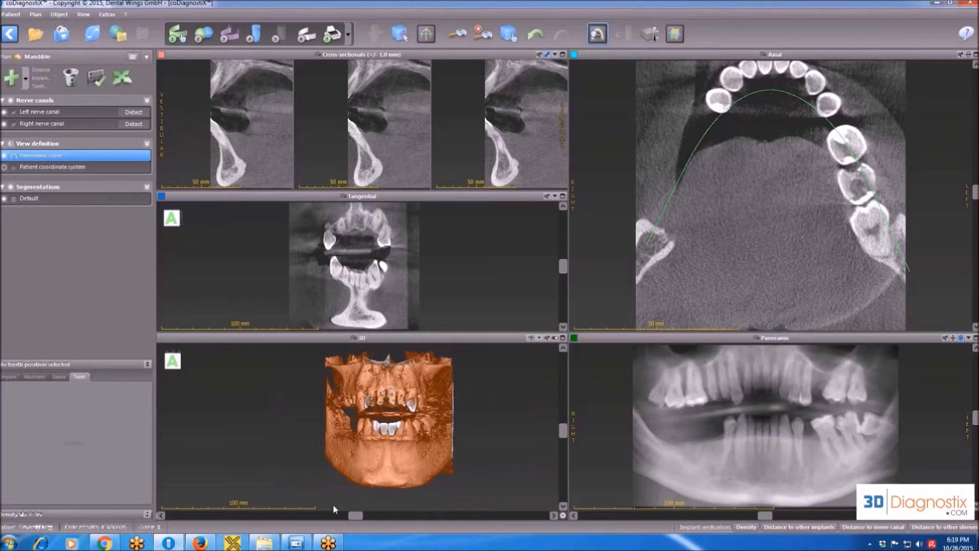
left_click_drag(353, 517, 359, 518)
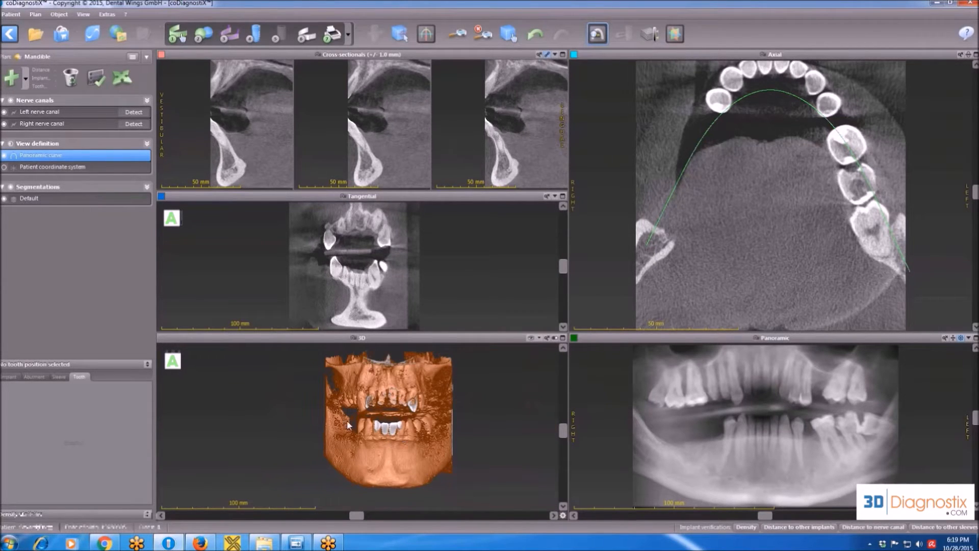
mouse_move(358, 516)
left_mouse_down()
mouse_move(337, 517)
mouse_move(363, 517)
left_mouse_up()
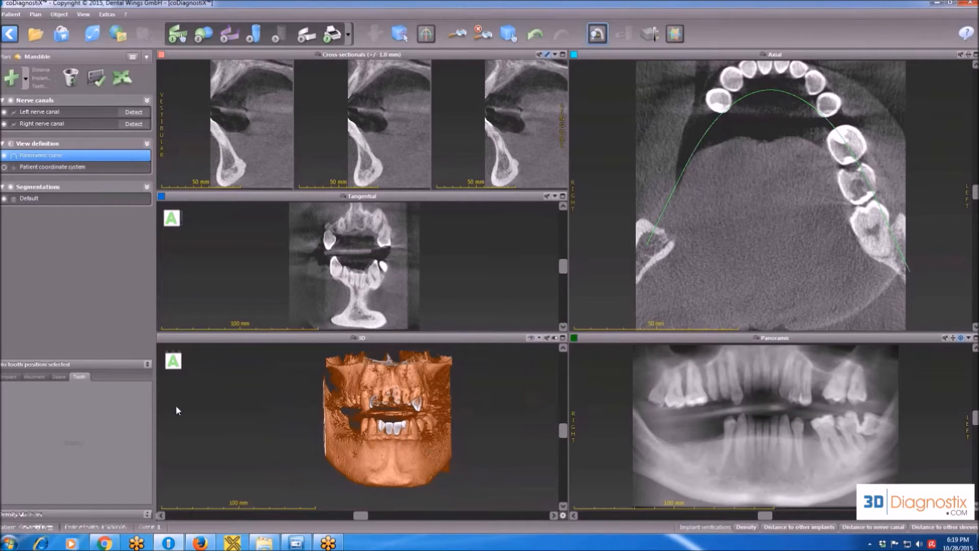
left_click(147, 189)
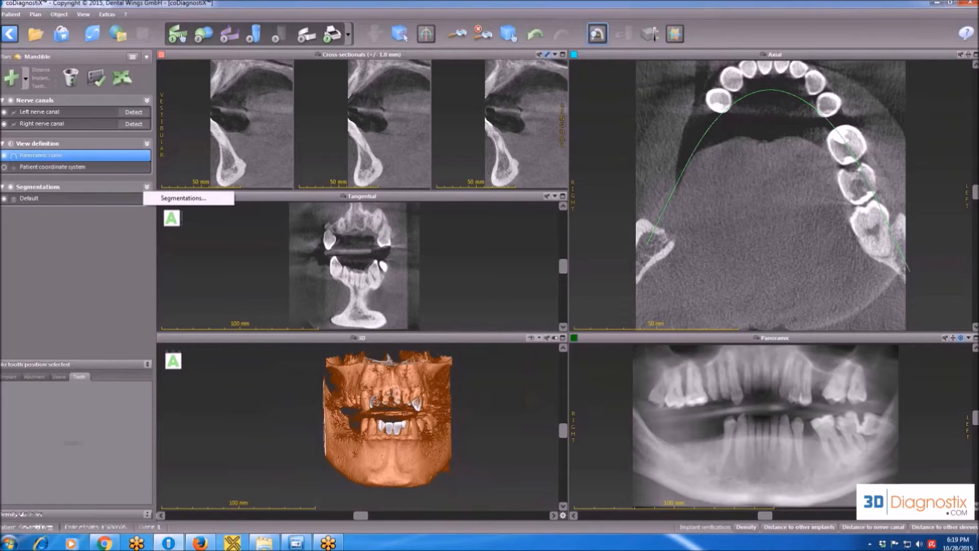
left_click(179, 198)
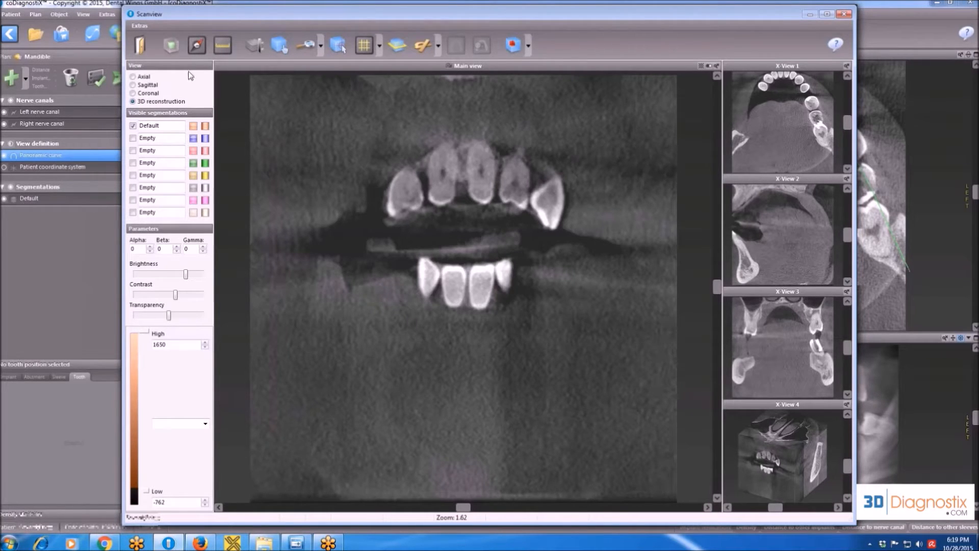
left_click(173, 48)
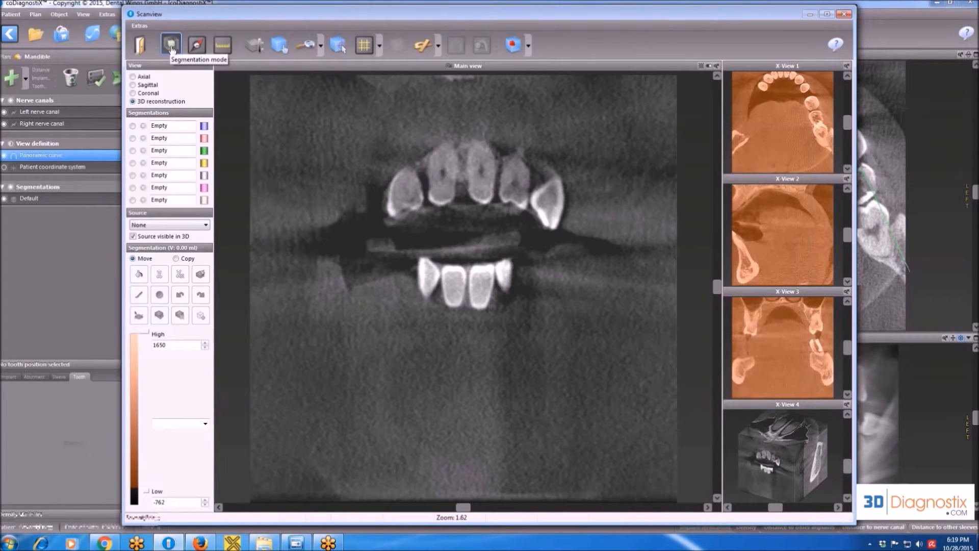
Activate the empty green segmentation slot and name it Mandible
left_click(133, 151)
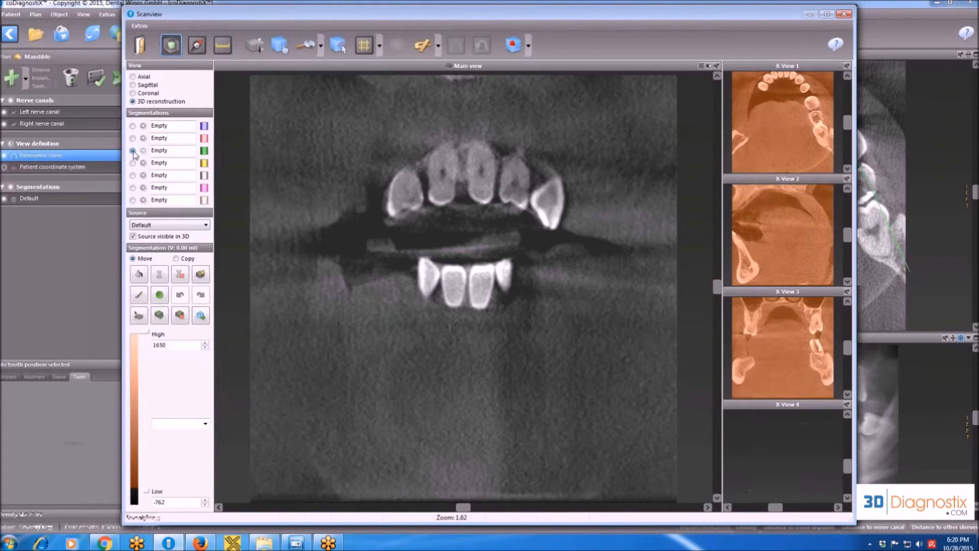
double_click(153, 150)
type("Mandible")
Raise the lower density threshold gradually to 659 to clear the scatter around the jaws in the 3D reconstruction
left_click_drag(147, 492, 146, 477)
left_click_drag(145, 477, 144, 468)
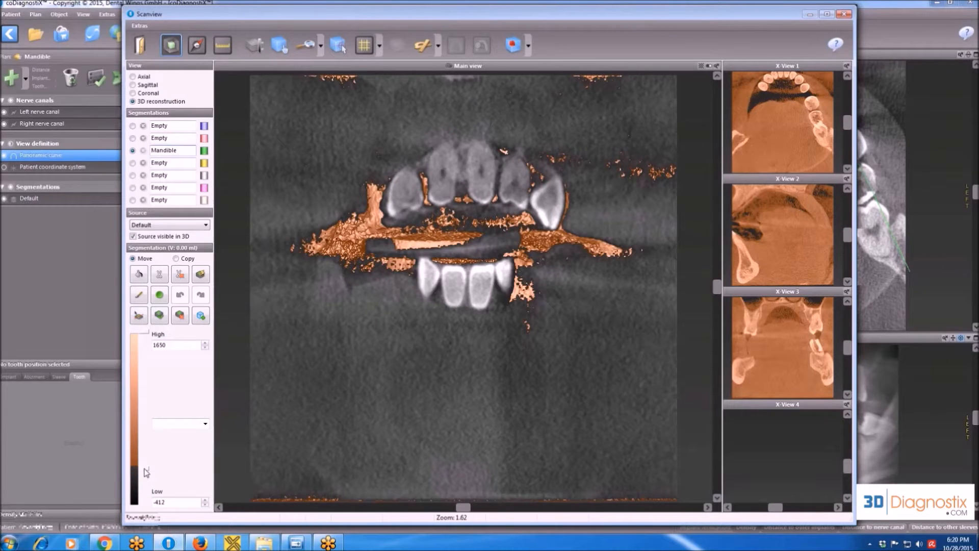
left_click_drag(145, 468, 144, 442)
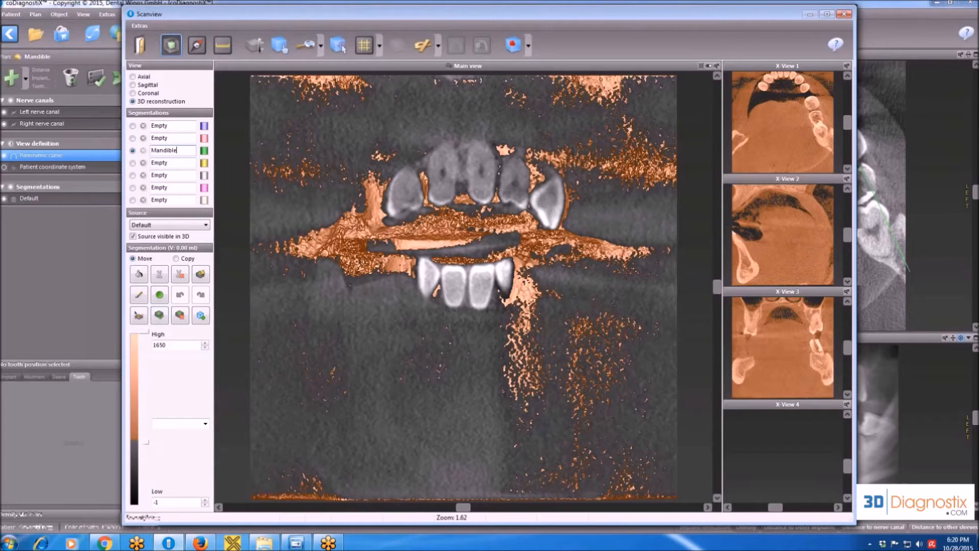
left_click_drag(146, 441, 147, 428)
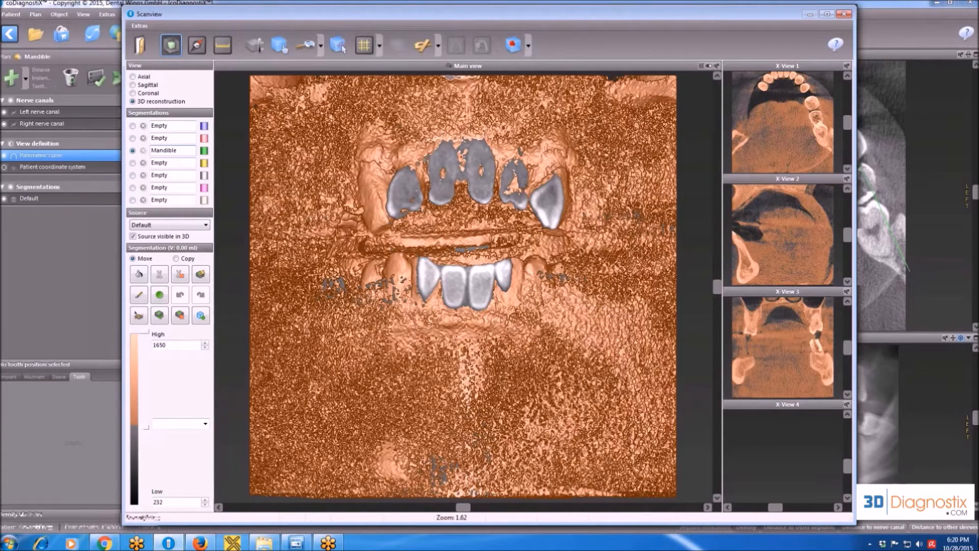
left_click_drag(149, 431, 147, 423)
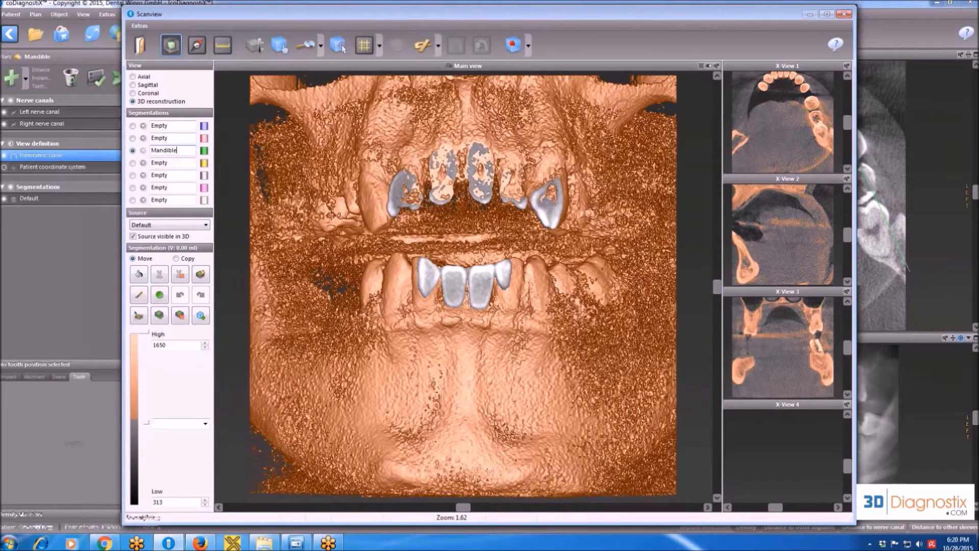
left_click_drag(147, 423, 146, 421)
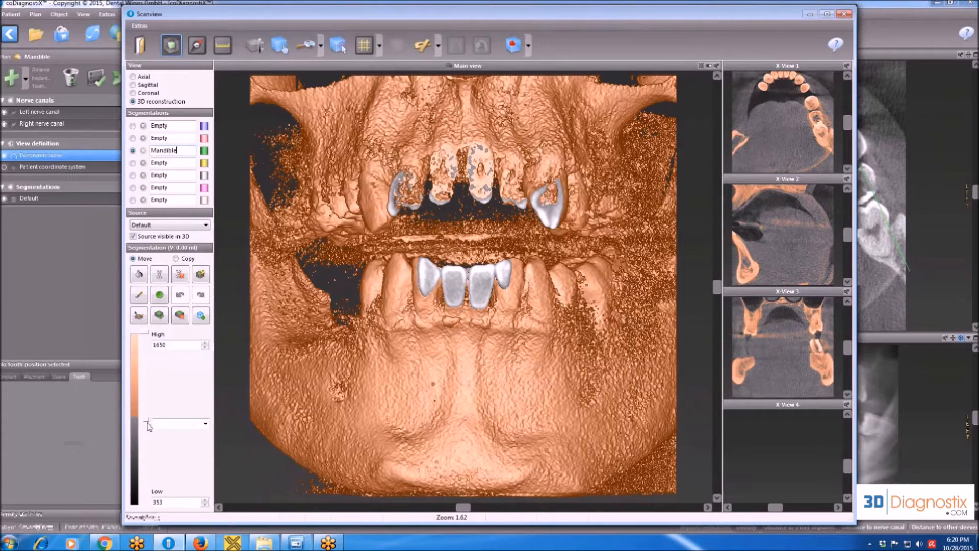
left_click_drag(146, 423, 147, 419)
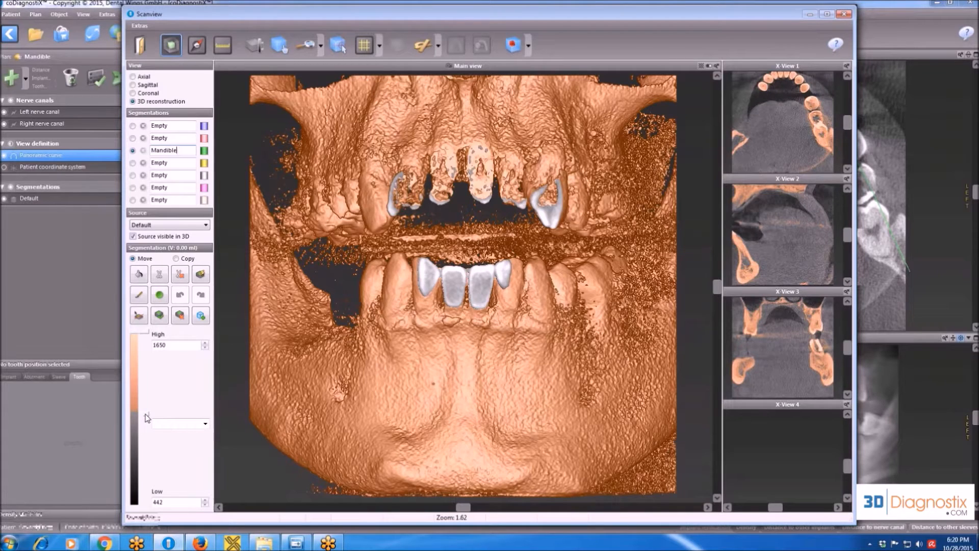
left_click_drag(147, 417, 148, 415)
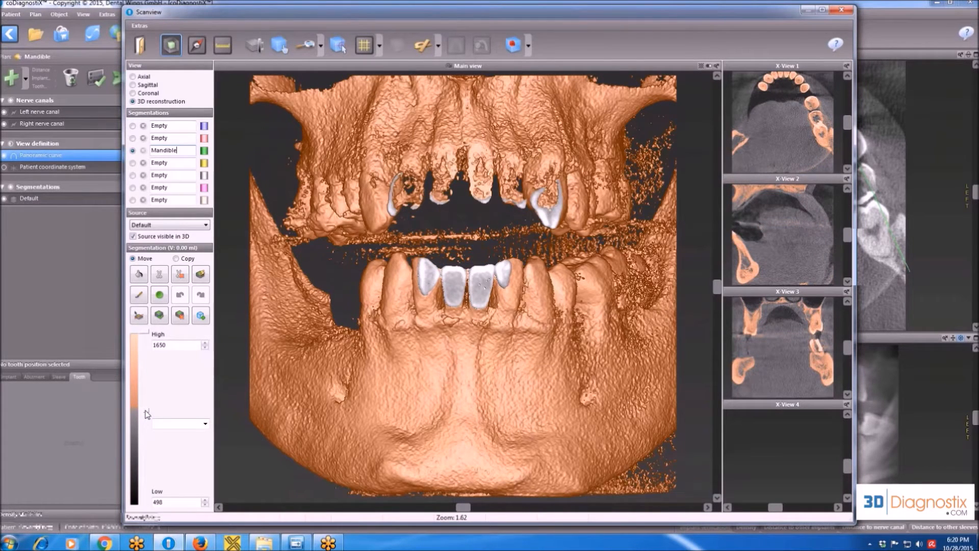
left_click_drag(147, 414, 147, 408)
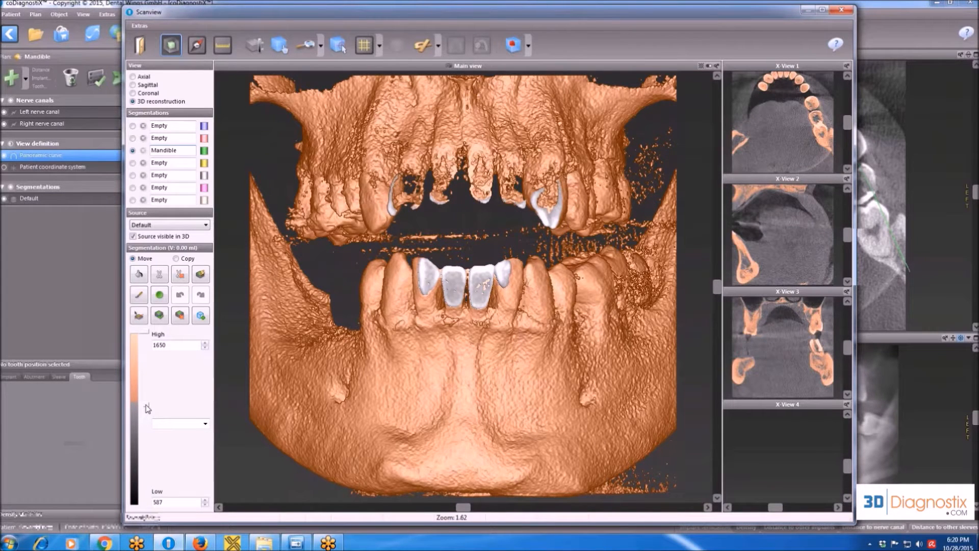
left_click_drag(147, 404, 147, 400)
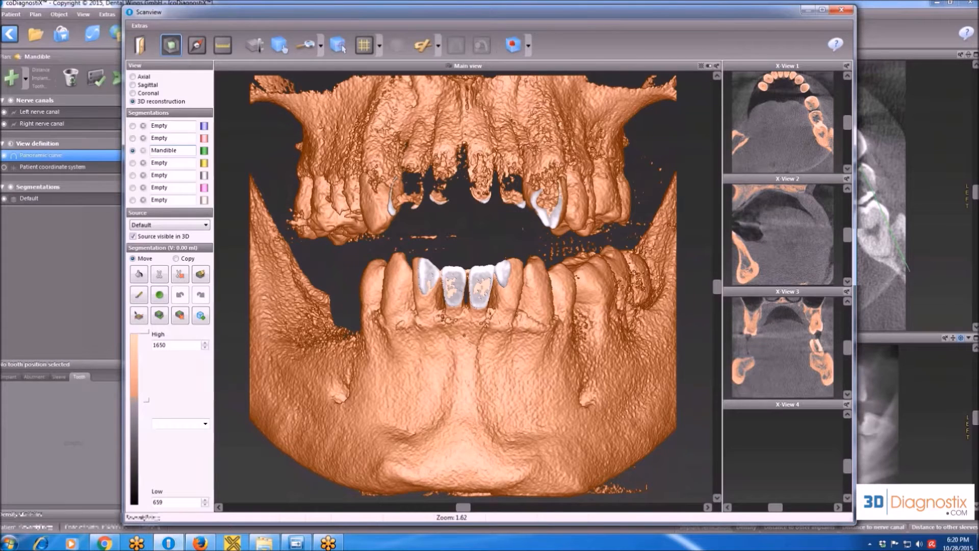
Raise the lower density threshold further, past 1336, to show how bone drops out of the 3D reconstruction
left_click_drag(147, 401, 146, 382)
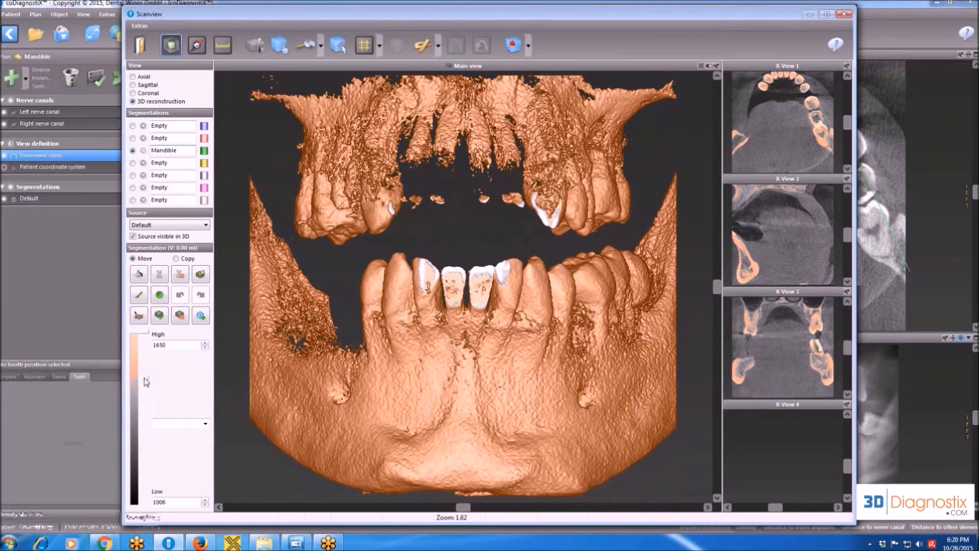
left_click_drag(146, 382, 148, 375)
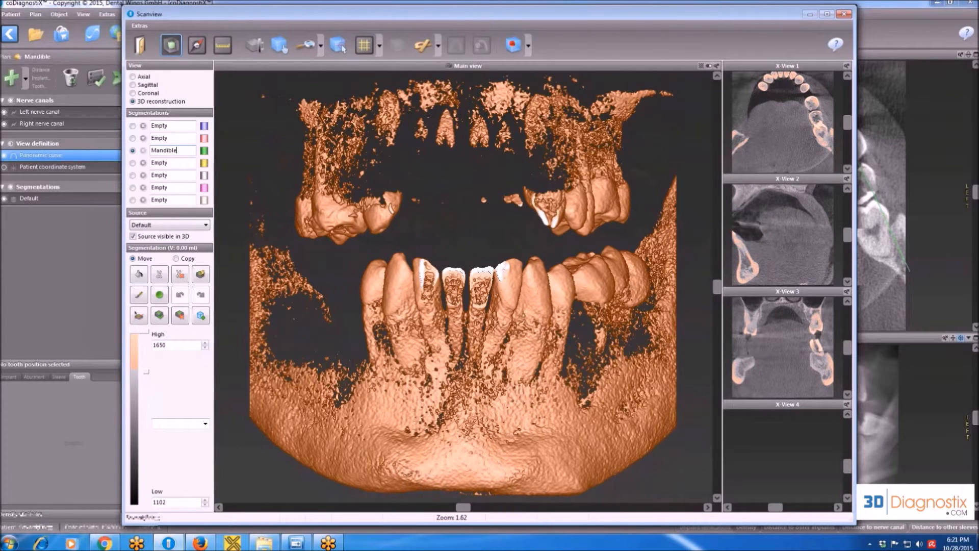
left_click_drag(146, 372, 147, 368)
left_click_drag(145, 365, 146, 361)
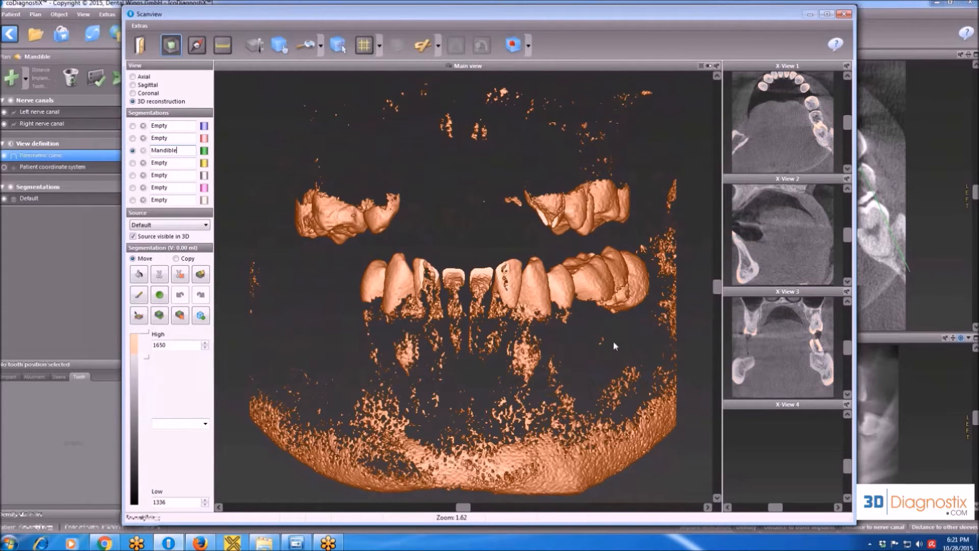
left_click_drag(147, 358, 148, 354)
Reduce the lower density threshold to 571 to restore the full bone surface of the jaws
left_click_drag(146, 349, 146, 387)
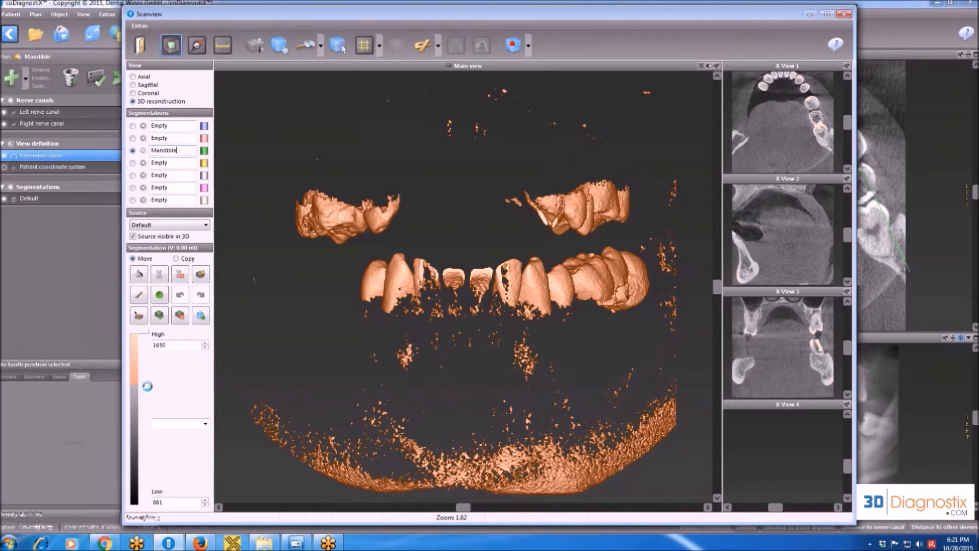
left_click_drag(147, 386, 148, 401)
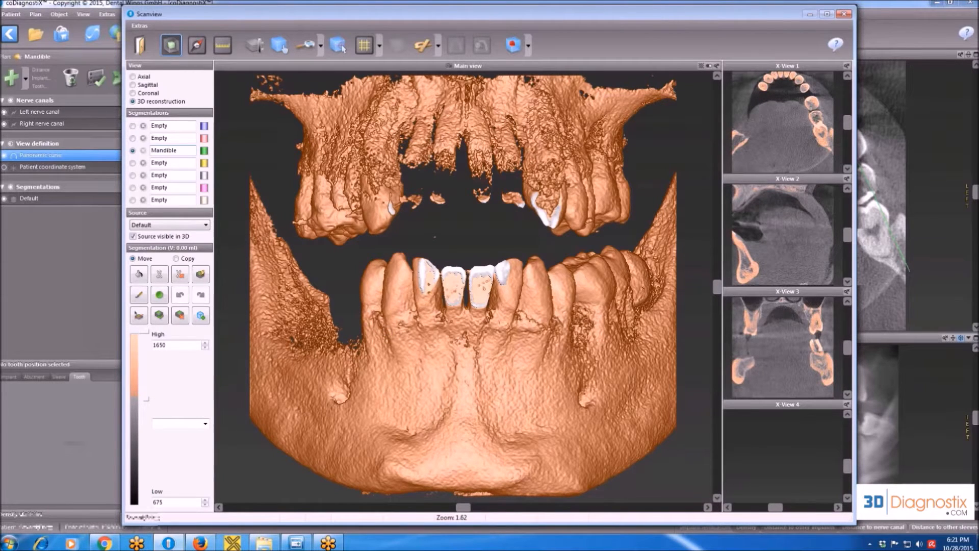
left_click_drag(146, 399, 147, 405)
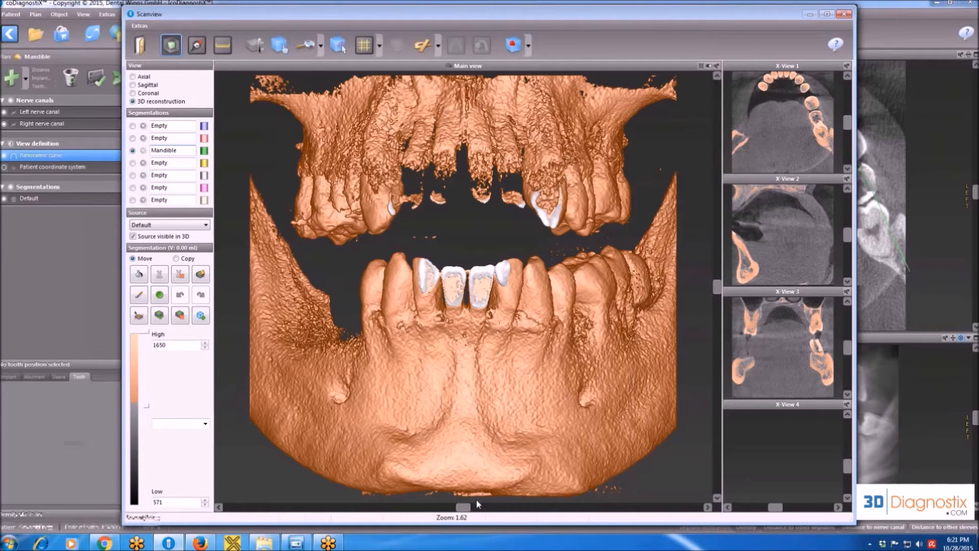
Draw a freehand separation line across the full width of the 3D model between the upper and lower jaws
mouse_move(465, 507)
left_mouse_down()
mouse_move(444, 509)
mouse_move(464, 509)
left_mouse_up()
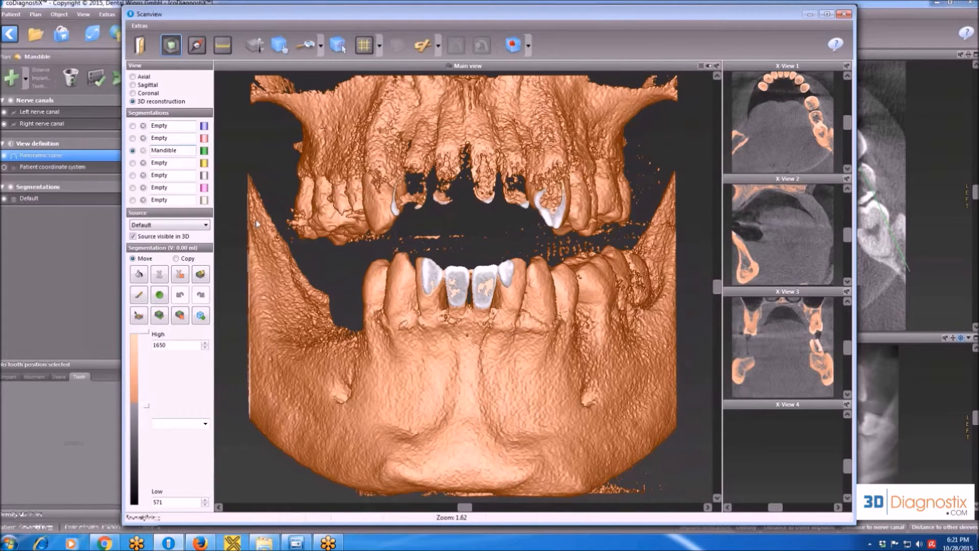
left_click(159, 276)
mouse_move(225, 132)
left_mouse_down()
mouse_move(323, 246)
mouse_move(428, 251)
mouse_move(613, 235)
mouse_move(636, 219)
left_mouse_up()
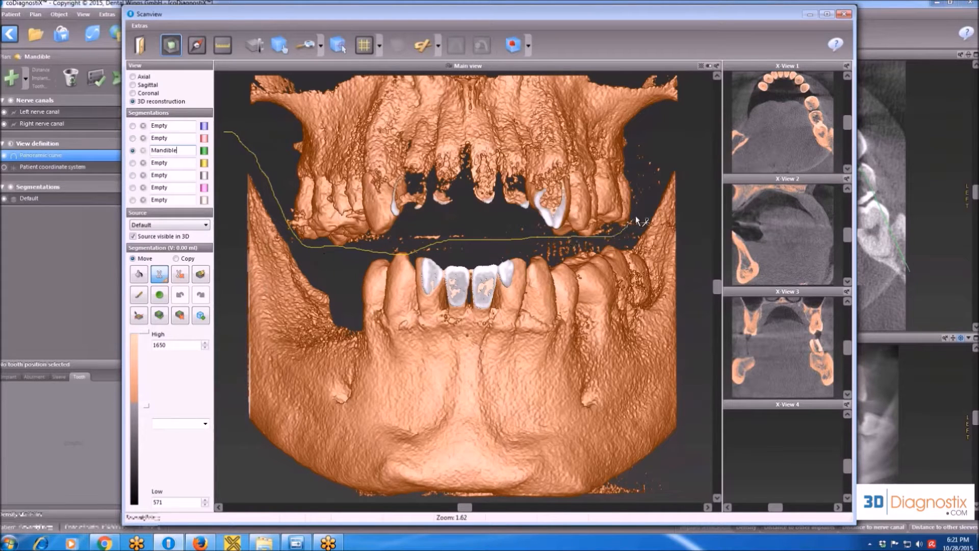
left_click_drag(685, 144, 702, 134)
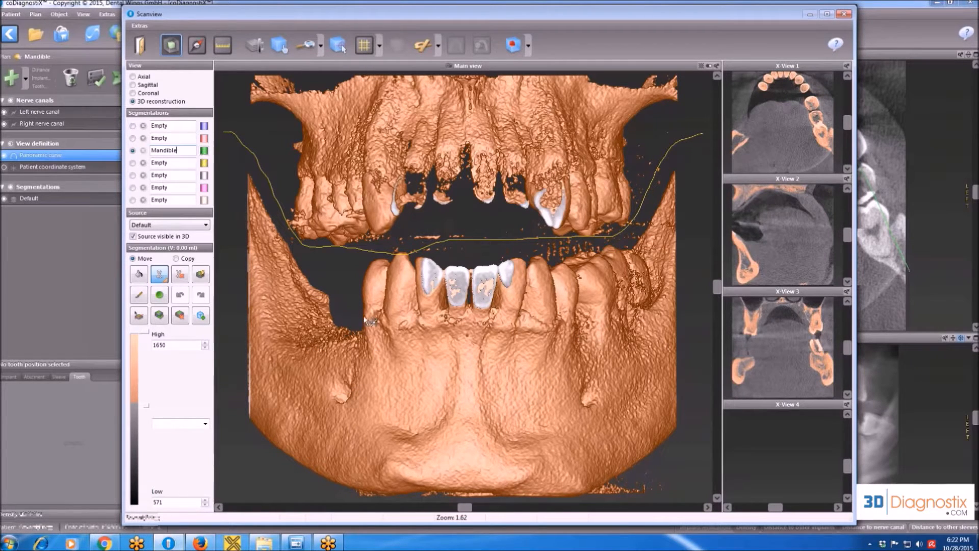
Flood fill the lower jaw below the separation line into the Mandible segmentation
left_click(140, 276)
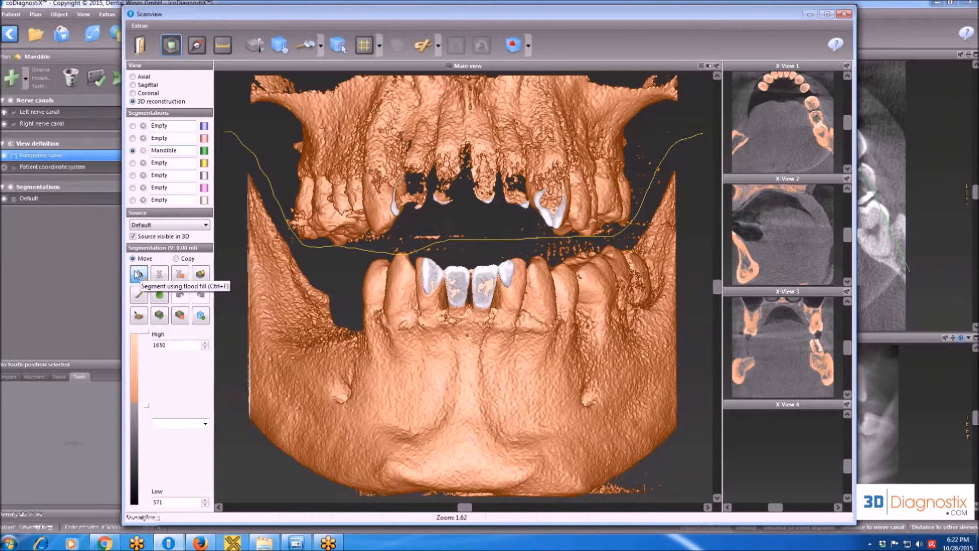
left_click(449, 385)
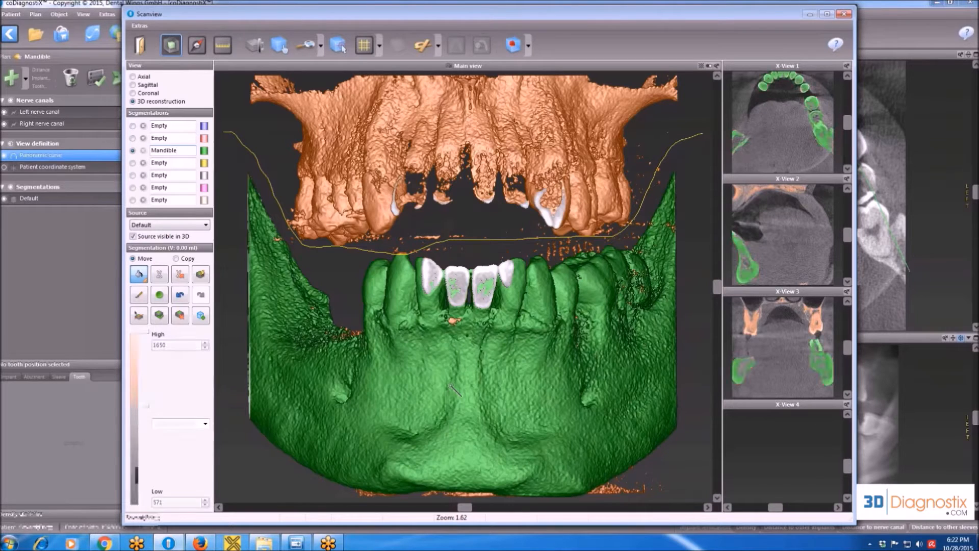
scroll(454, 356, "down", 6)
scroll(454, 357, "up", 5)
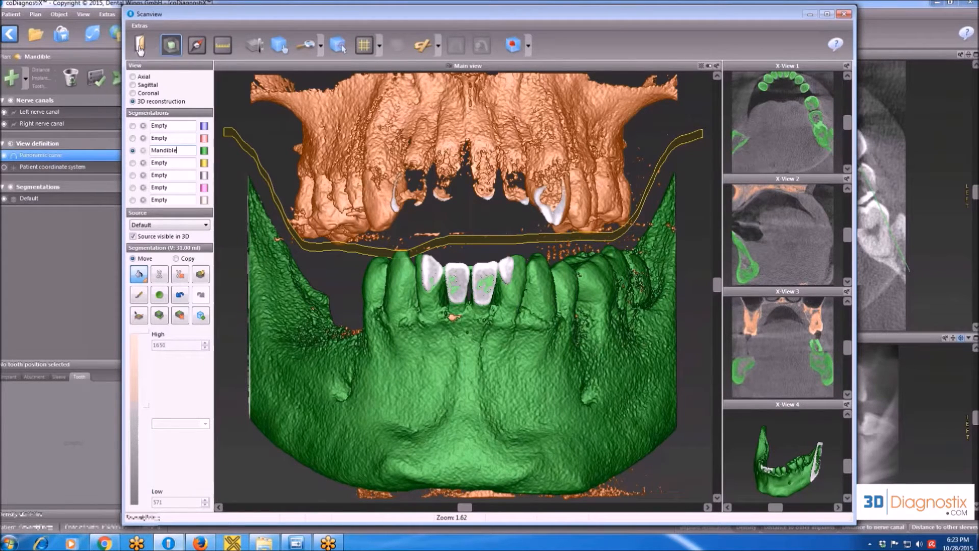
Leave the segmentation editor, then hide the Default segmentation and show the Mandible segmentation instead
left_click(140, 47)
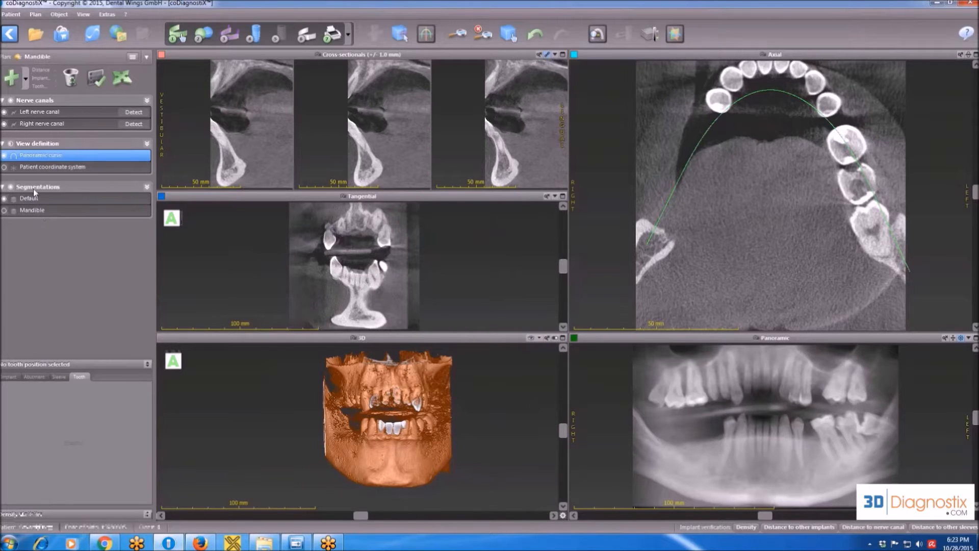
left_click(4, 199)
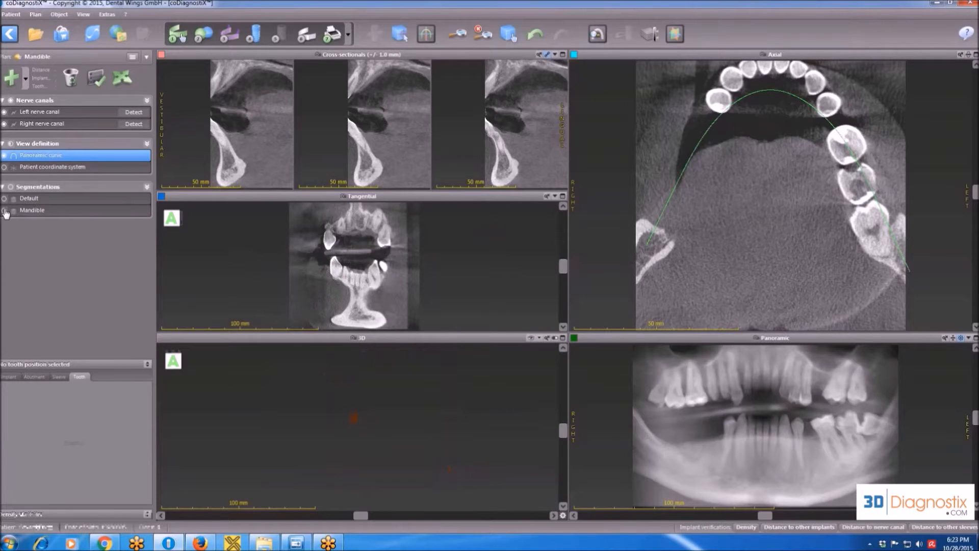
left_click(6, 212)
Examine the isolated mandible in the 3D view from different angles, briefly enlarging the cross-sectional view
mouse_move(359, 516)
left_mouse_down()
mouse_move(331, 517)
mouse_move(380, 516)
mouse_move(366, 515)
left_mouse_up()
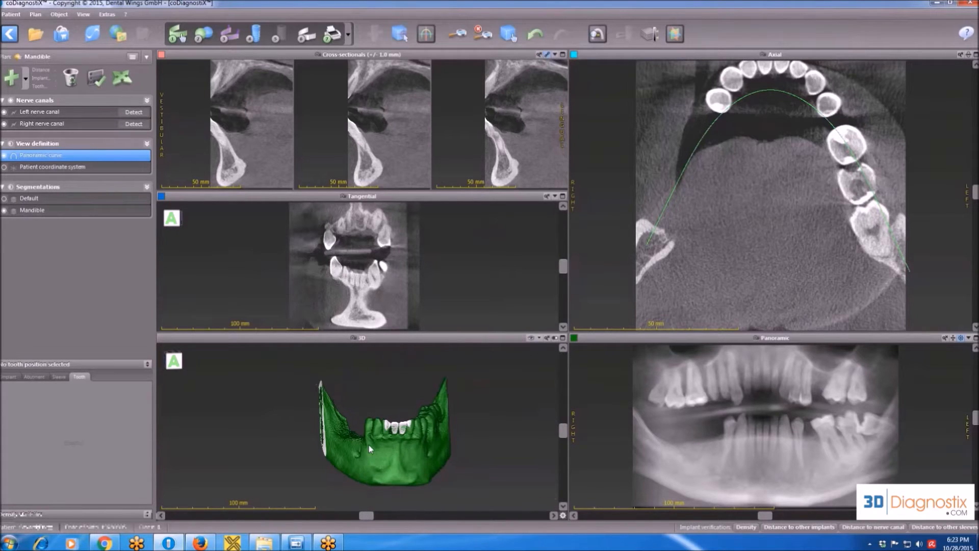
scroll(386, 433, "up", 3)
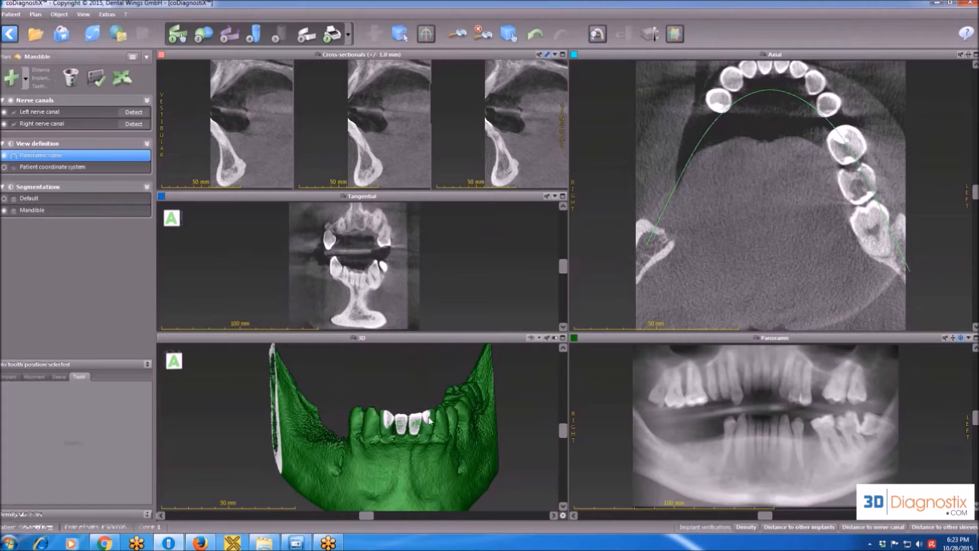
double_click(432, 54)
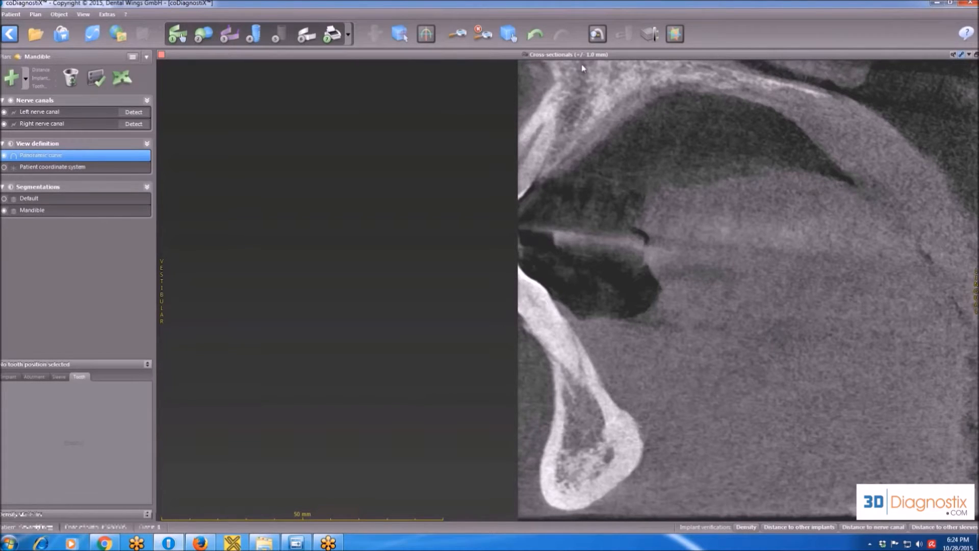
double_click(504, 55)
left_click_drag(437, 442, 382, 485)
scroll(382, 484, "up", 16)
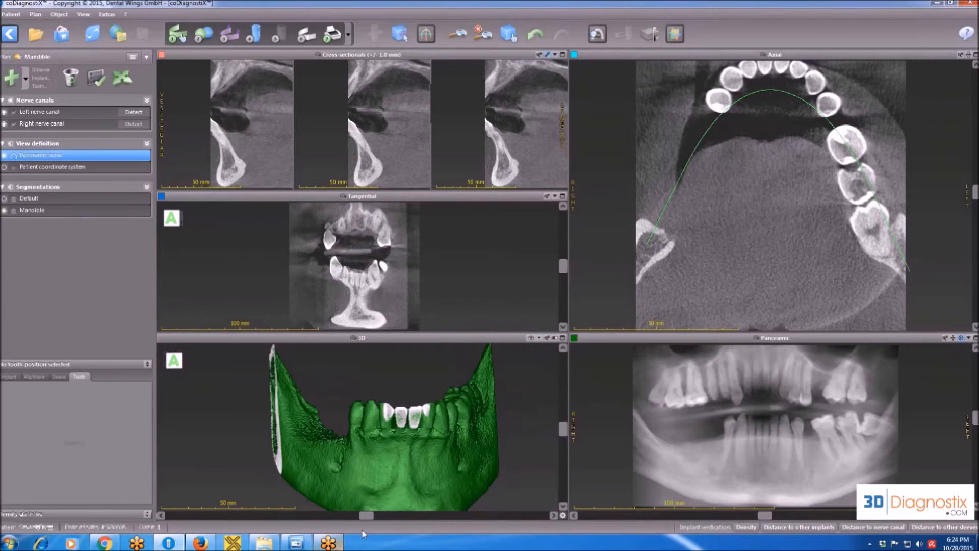
left_click_drag(367, 516, 358, 516)
scroll(396, 414, "down", 3, "ctrl")
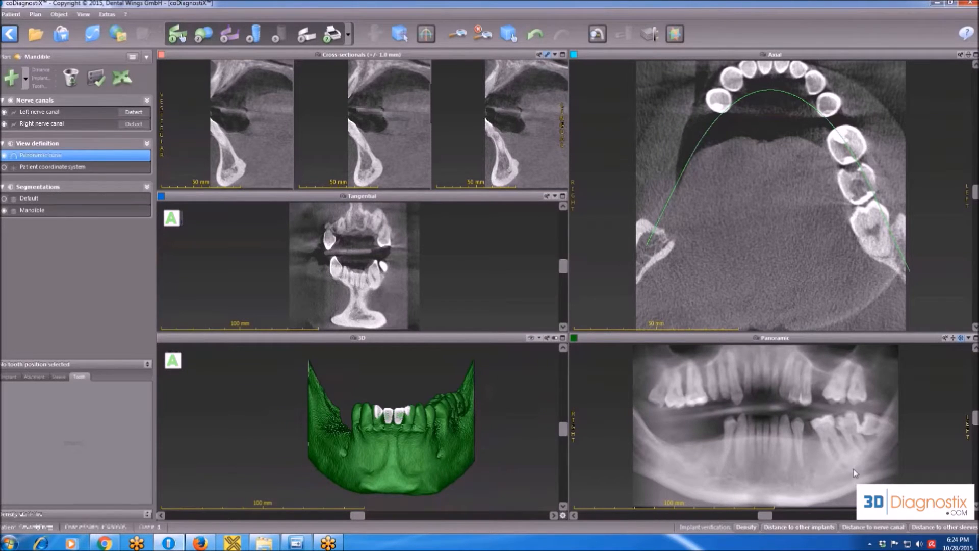
mouse_move(359, 516)
left_mouse_down()
mouse_move(307, 515)
mouse_move(434, 523)
mouse_move(341, 515)
mouse_move(352, 515)
left_mouse_up()
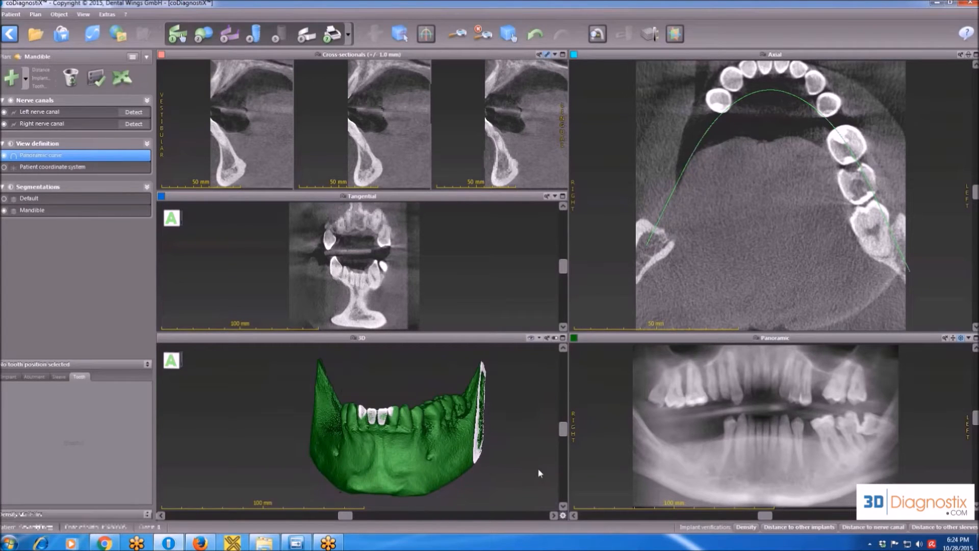
left_click_drag(345, 516, 347, 515)
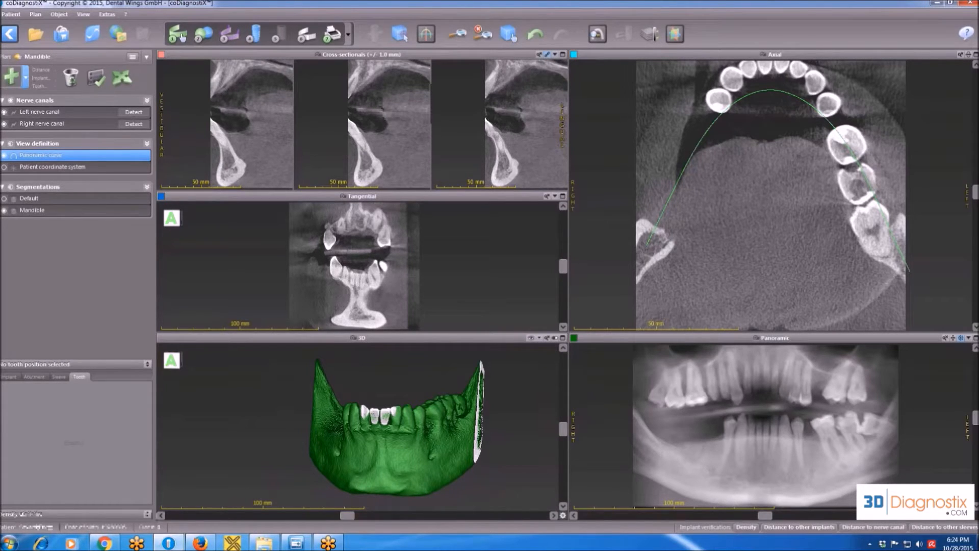
left_click(25, 78)
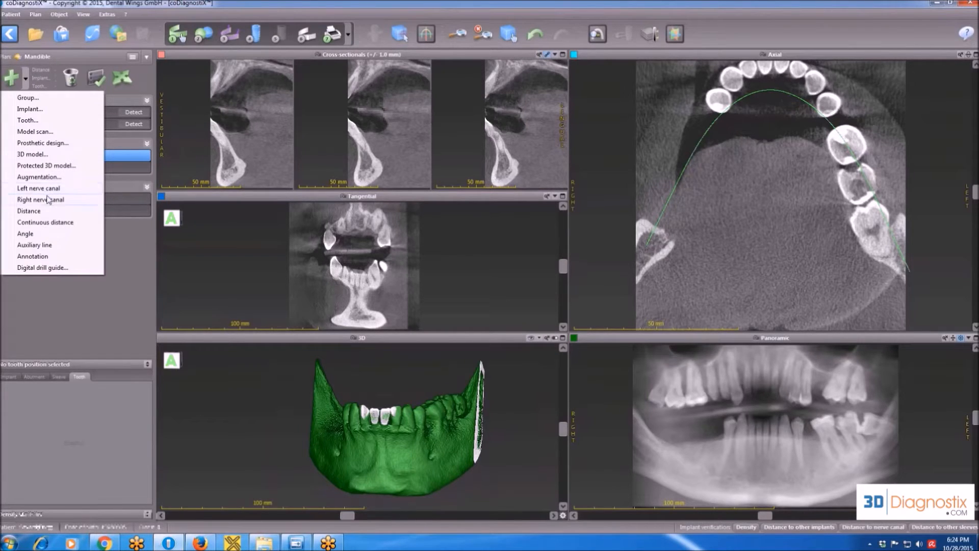
left_click(122, 247)
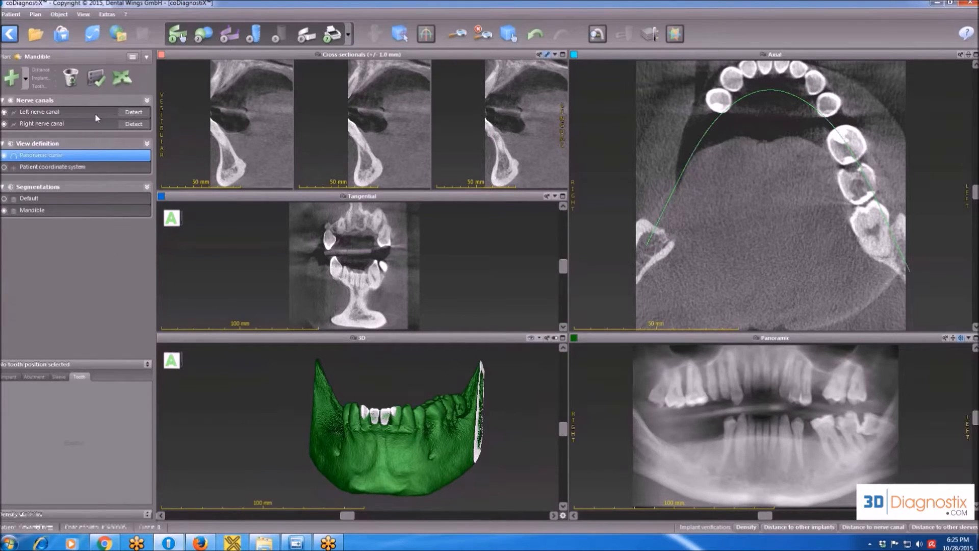
Select the left nerve canal and turn on its positioning mode
left_click(59, 112)
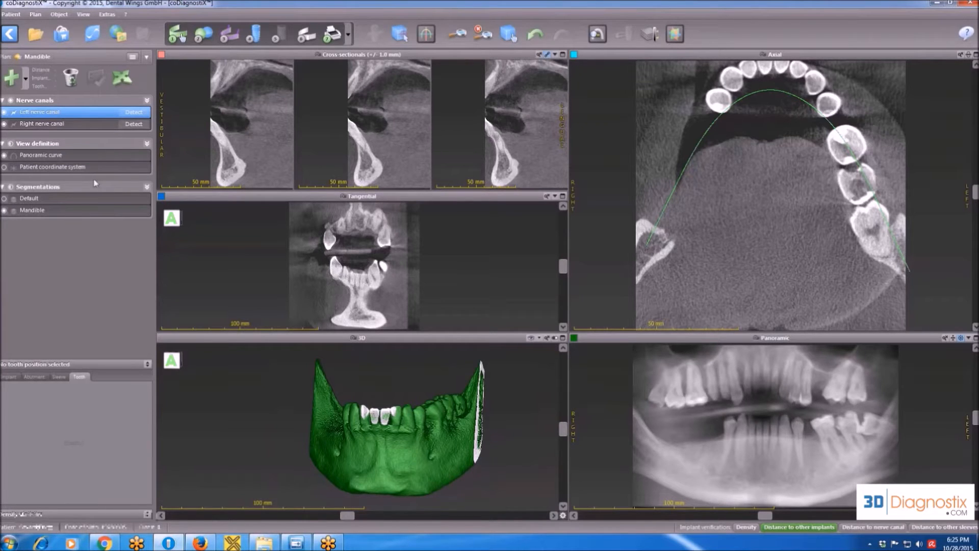
right_click(80, 115)
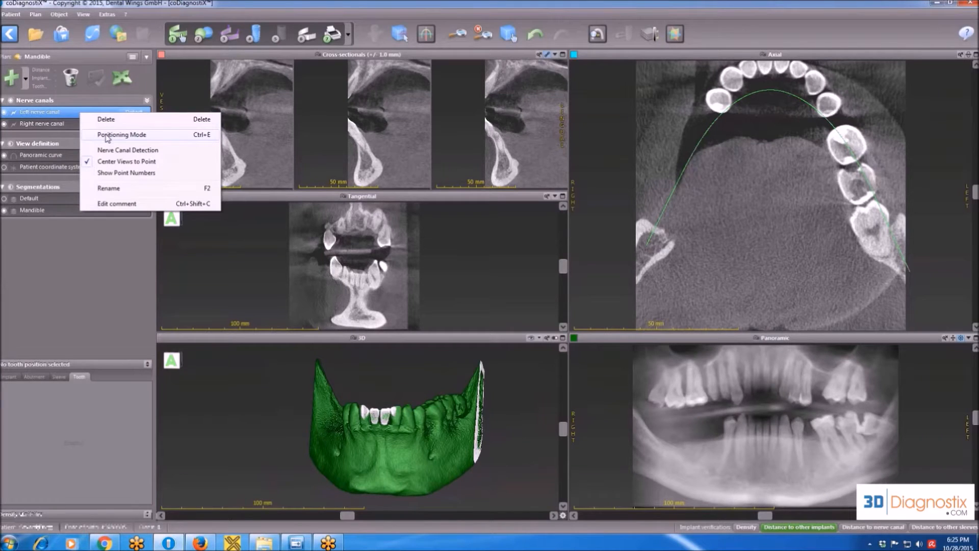
left_click(122, 135)
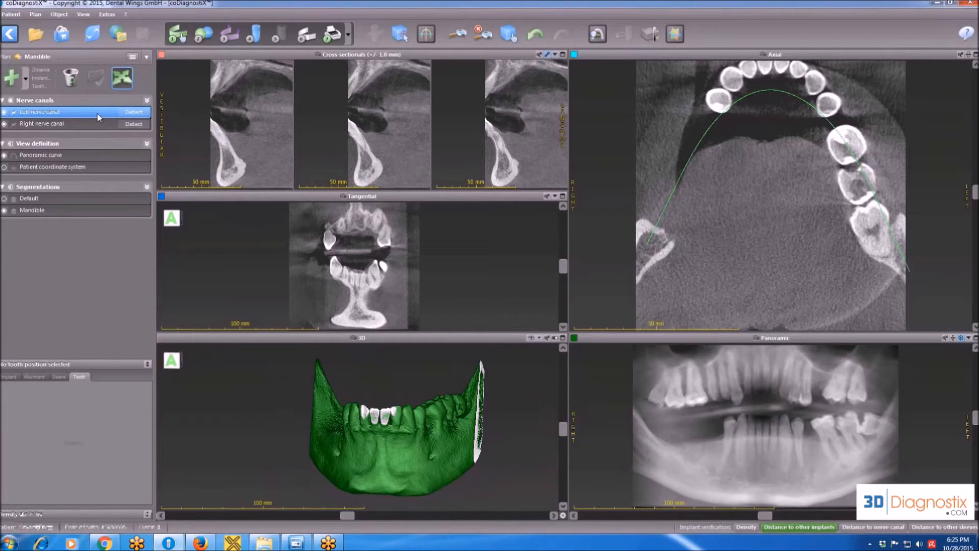
right_click(99, 118)
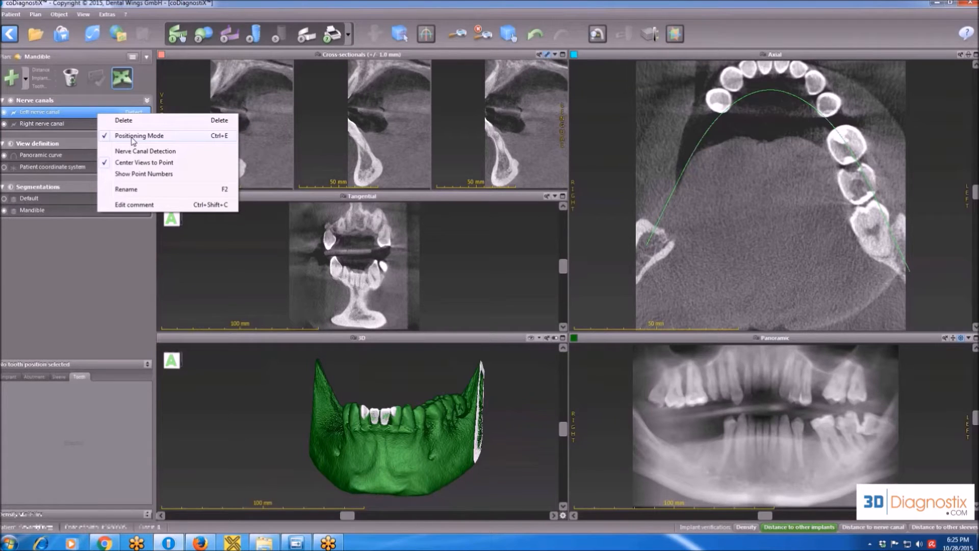
left_click(821, 341)
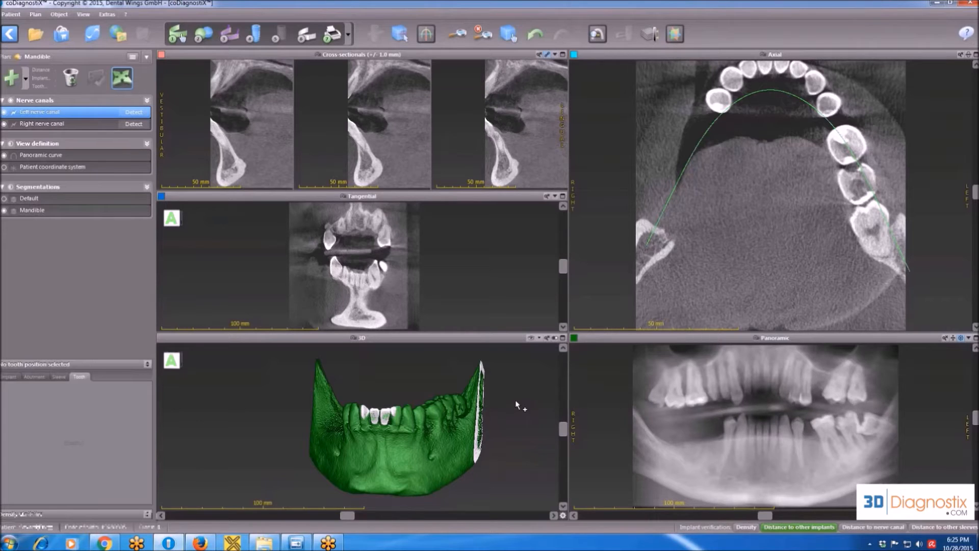
Show only the cross-sectional and panoramic views, with the panoramic switched from the averaged X-ray-like image to a thin slice
double_click(893, 342)
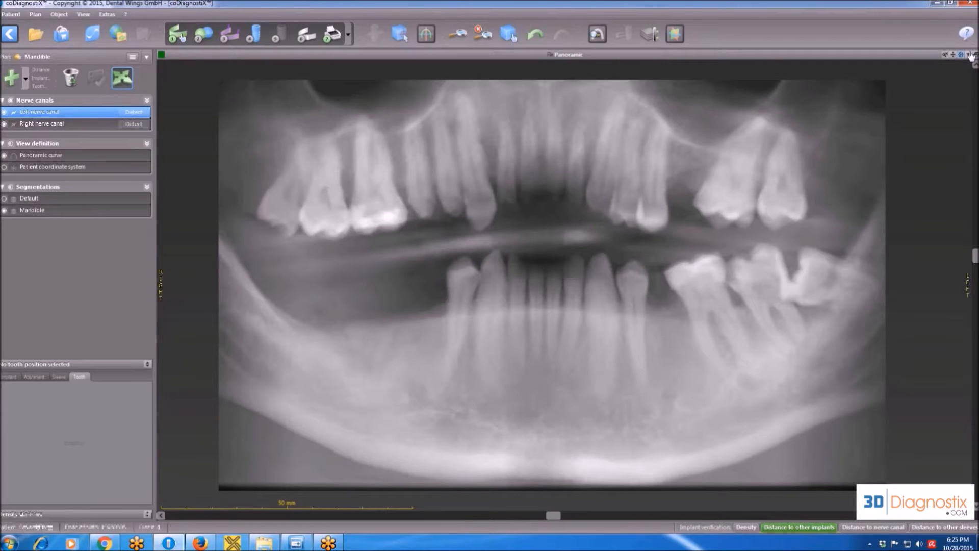
left_click(969, 54)
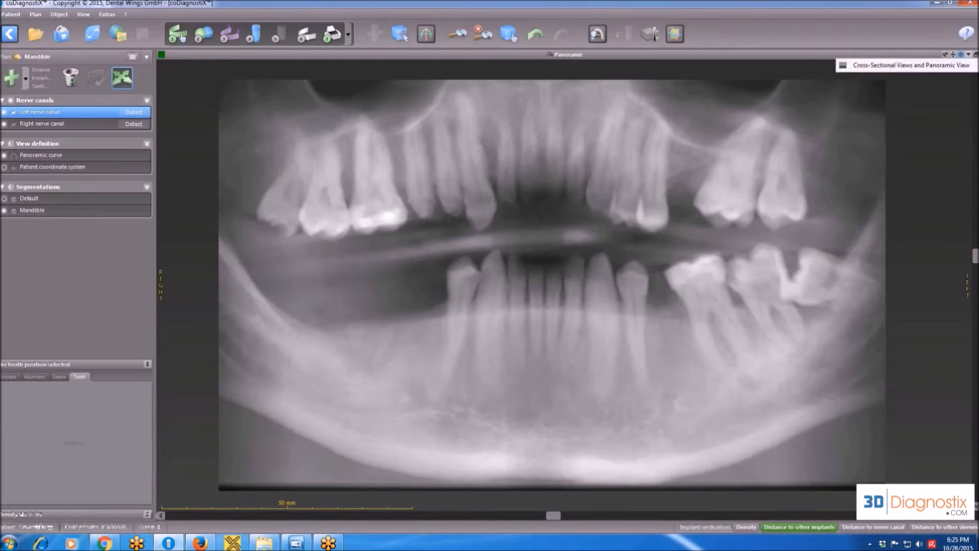
left_click(946, 67)
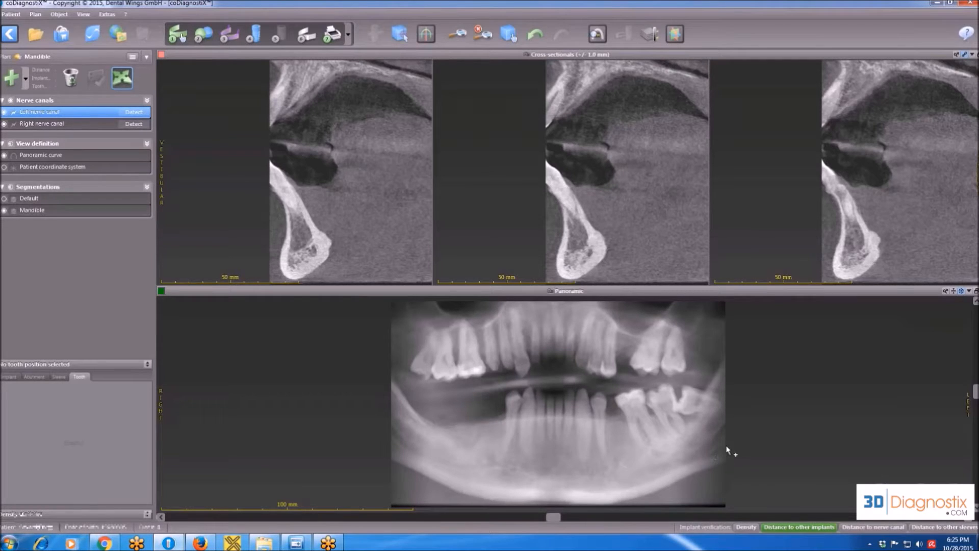
left_click(962, 291)
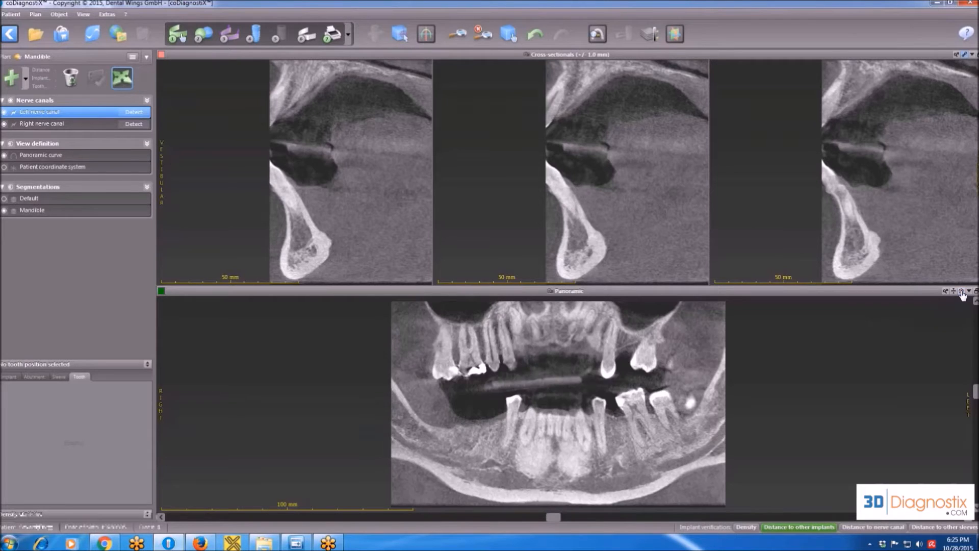
Locate the left nerve canal in the panoramic slices and enlarge the lower left jaw around it
scroll(709, 447, "down", 4)
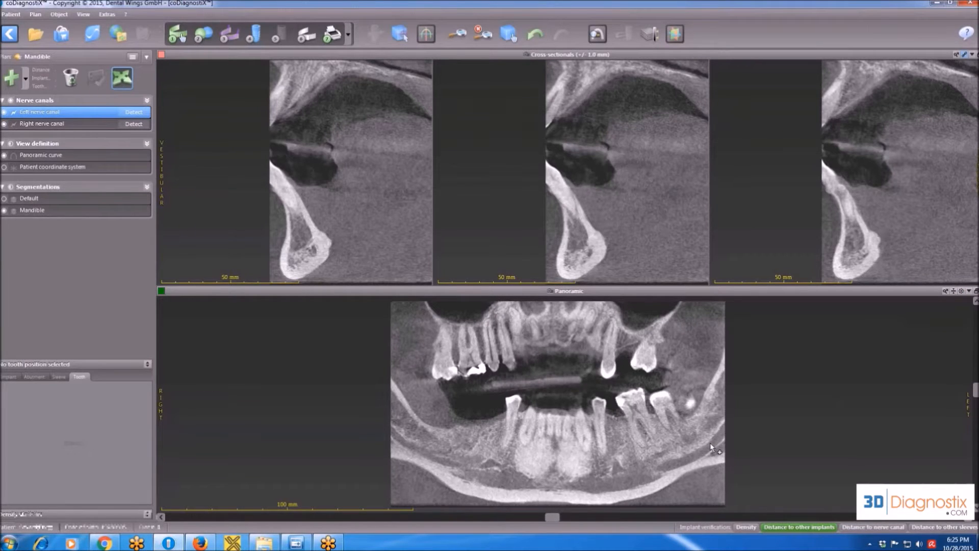
scroll(709, 447, "down", 3)
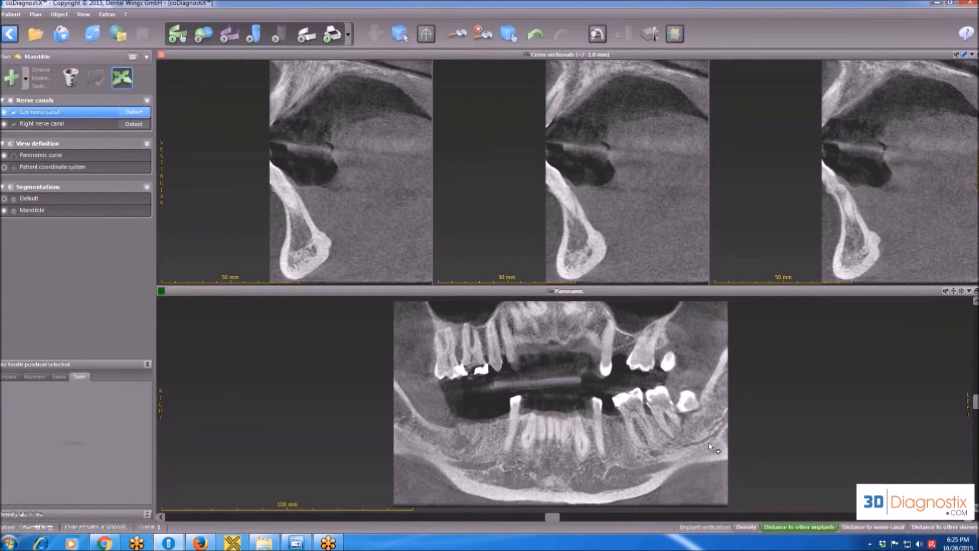
scroll(709, 446, "up", 4)
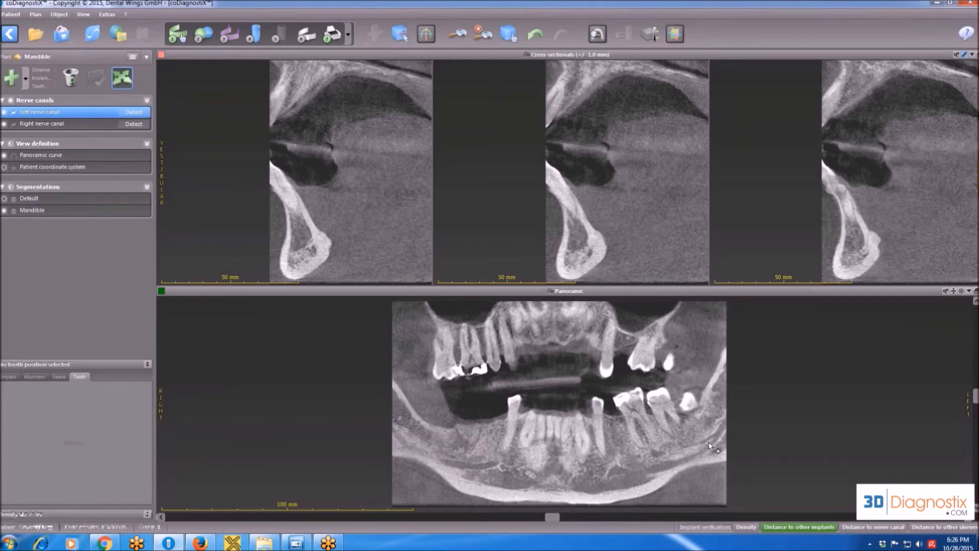
scroll(710, 447, "up", 2)
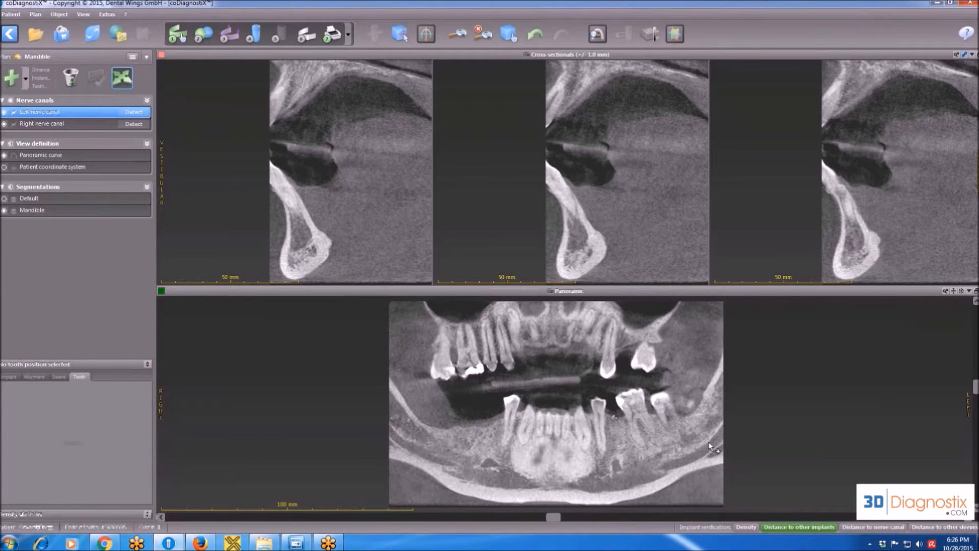
scroll(710, 447, "up", 2)
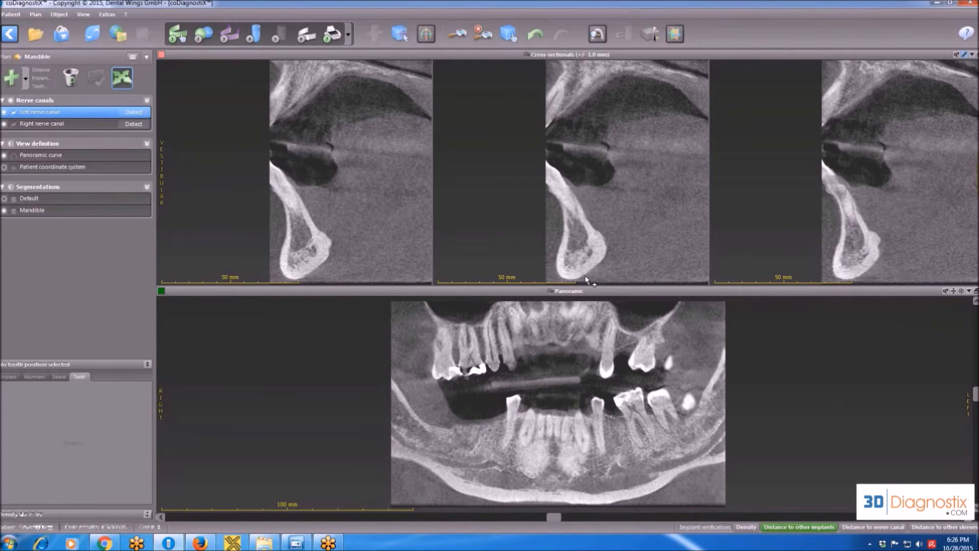
left_click(458, 34)
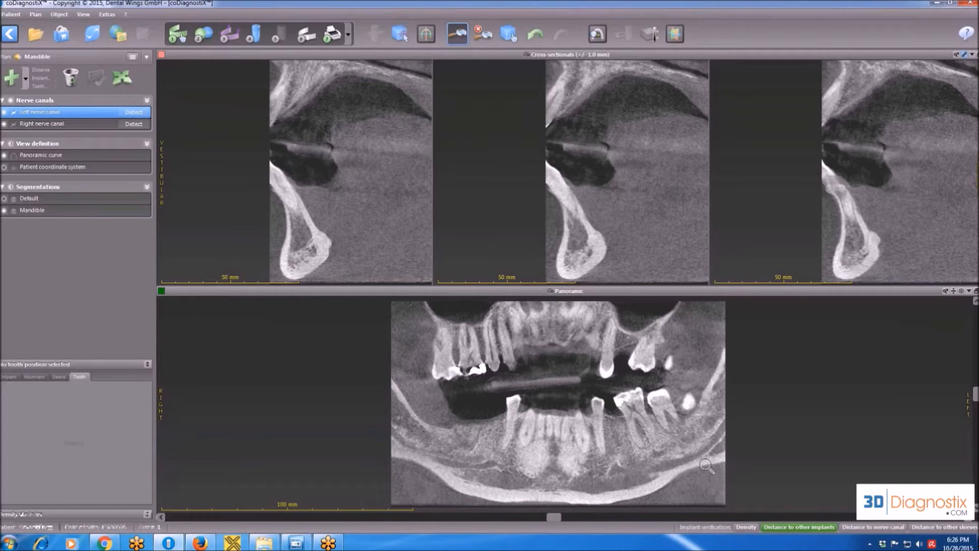
left_click_drag(698, 458, 695, 421)
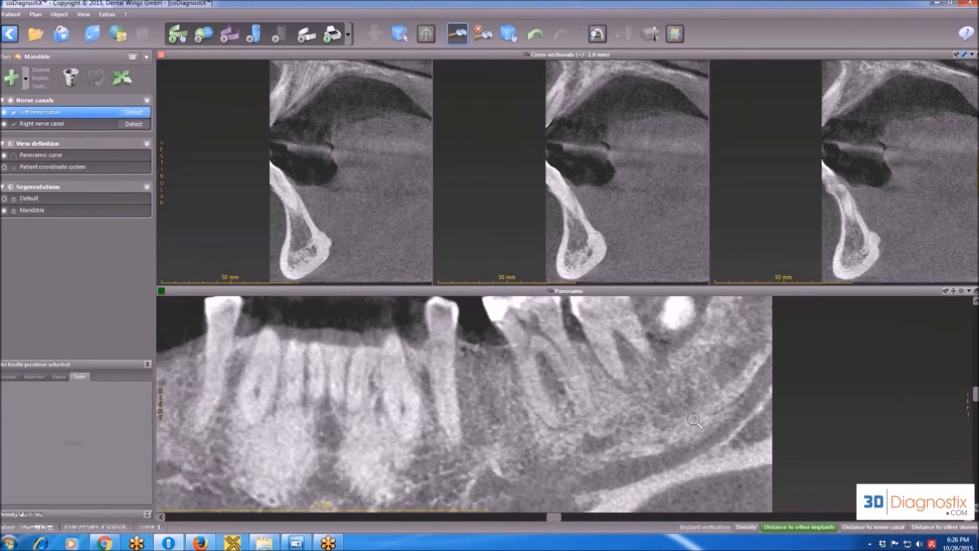
left_click(457, 34)
Turn positioning mode back on for the left nerve canal and place its first three points along the canal, from the rear end forward
right_click(58, 112)
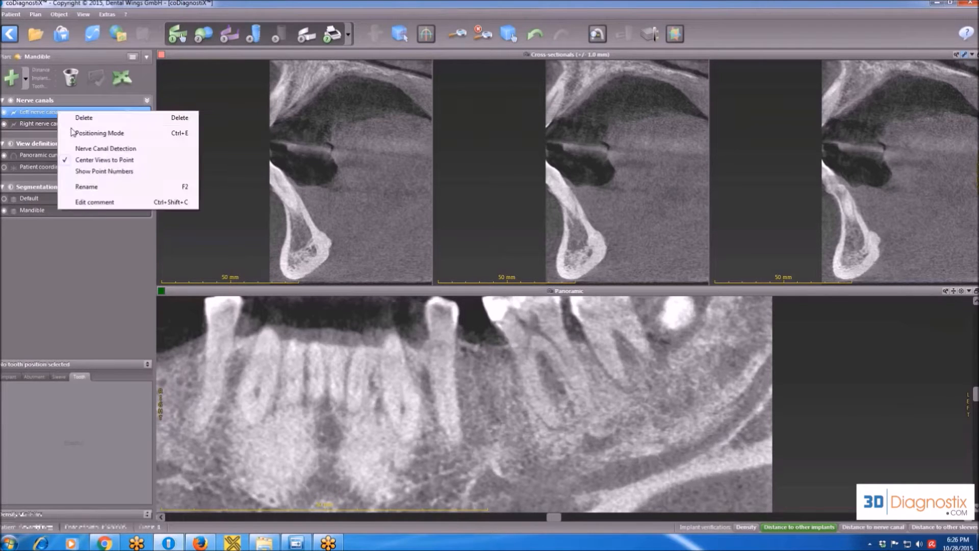
left_click(86, 136)
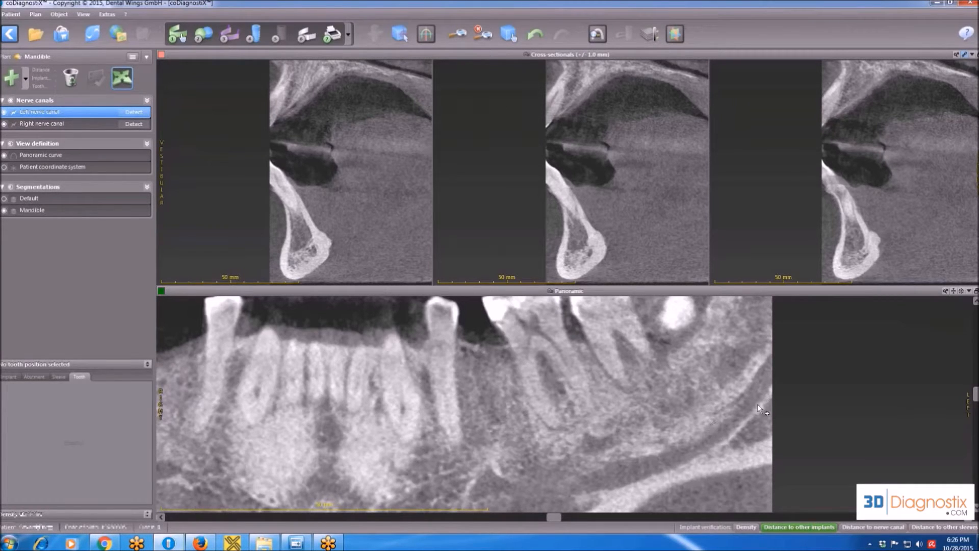
scroll(757, 408, "down", 5)
scroll(756, 409, "up", 4)
scroll(757, 409, "up", 2)
scroll(756, 408, "up", 2)
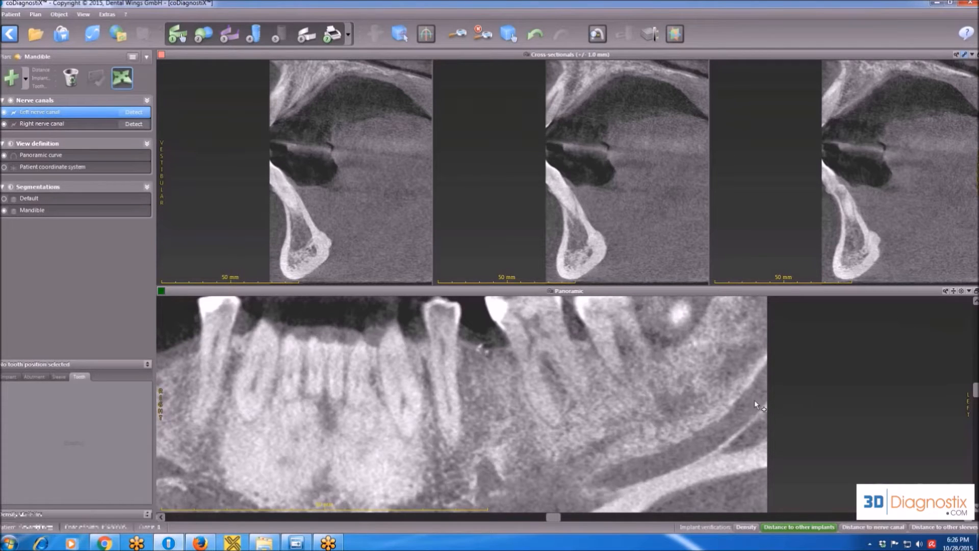
left_click(738, 417)
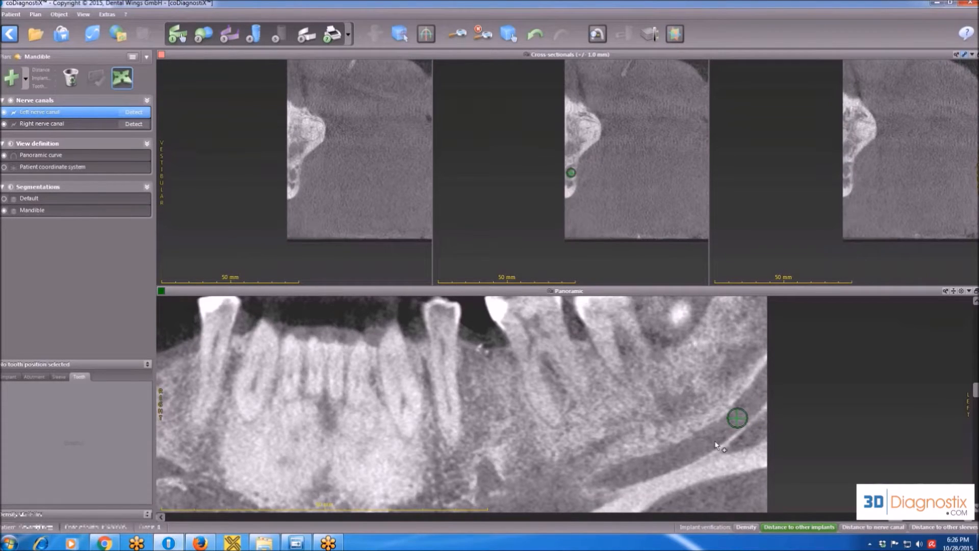
left_click(688, 452)
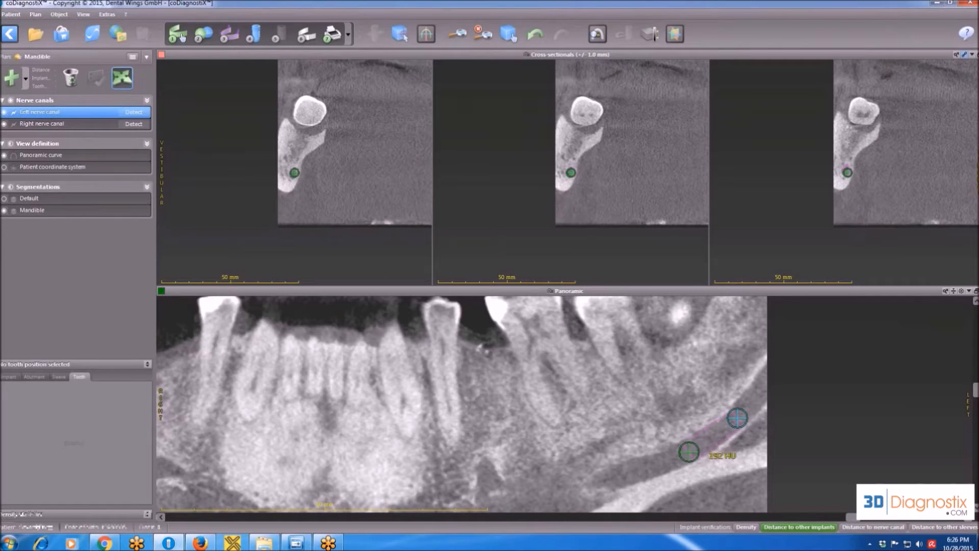
left_click(644, 469)
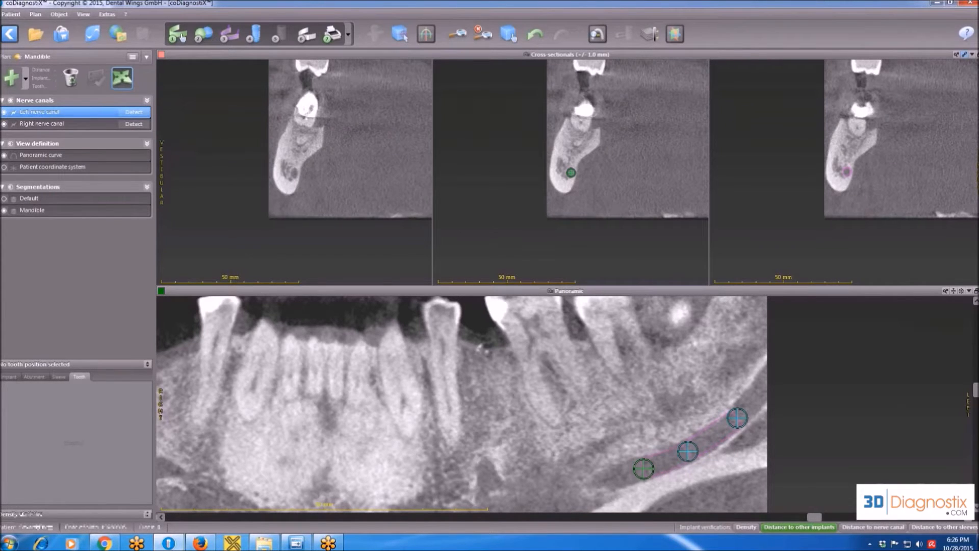
left_click(618, 437)
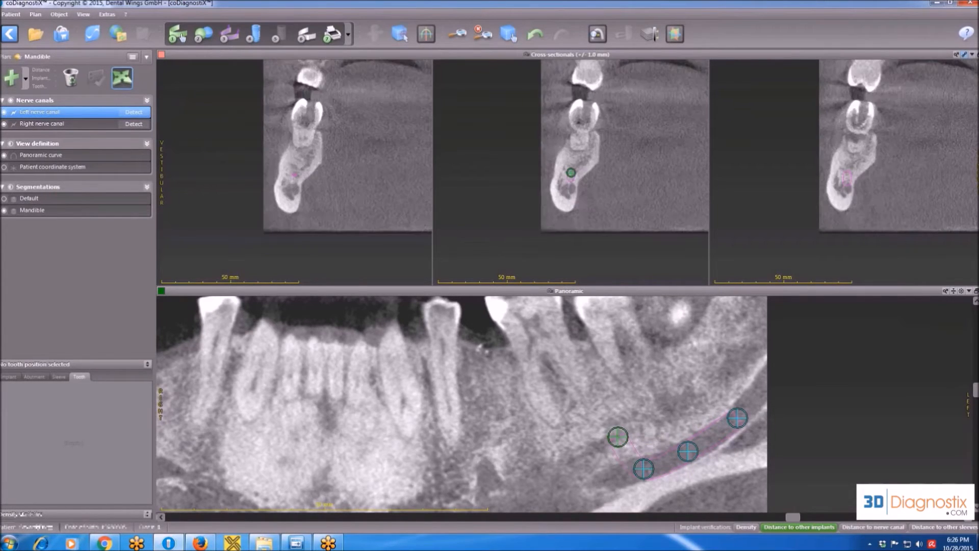
right_click(618, 437)
left_click(655, 298)
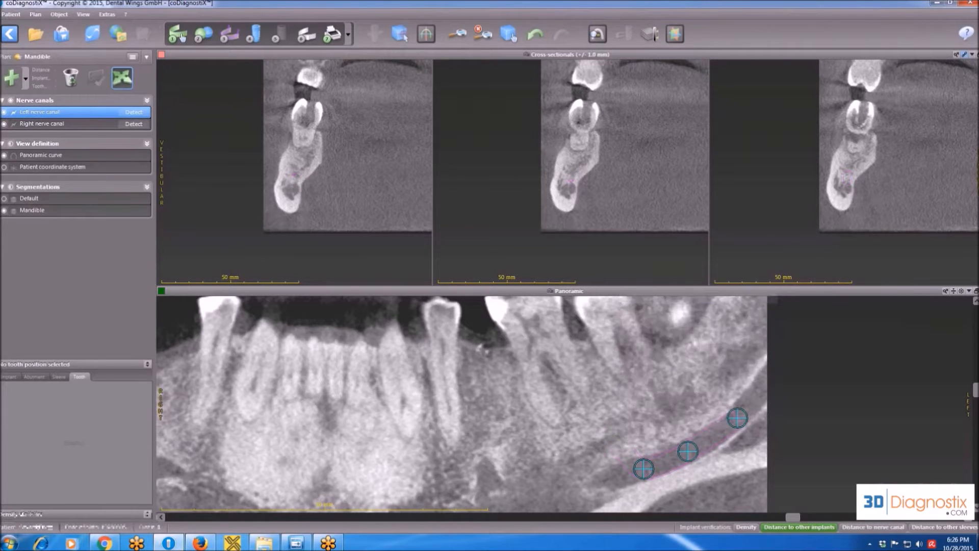
Adjust the third point of the left nerve canal and add two more points forward along the canal in the panoramic view
mouse_move(646, 480)
left_mouse_down()
mouse_move(647, 459)
mouse_move(657, 504)
mouse_move(646, 465)
mouse_move(649, 475)
left_mouse_up()
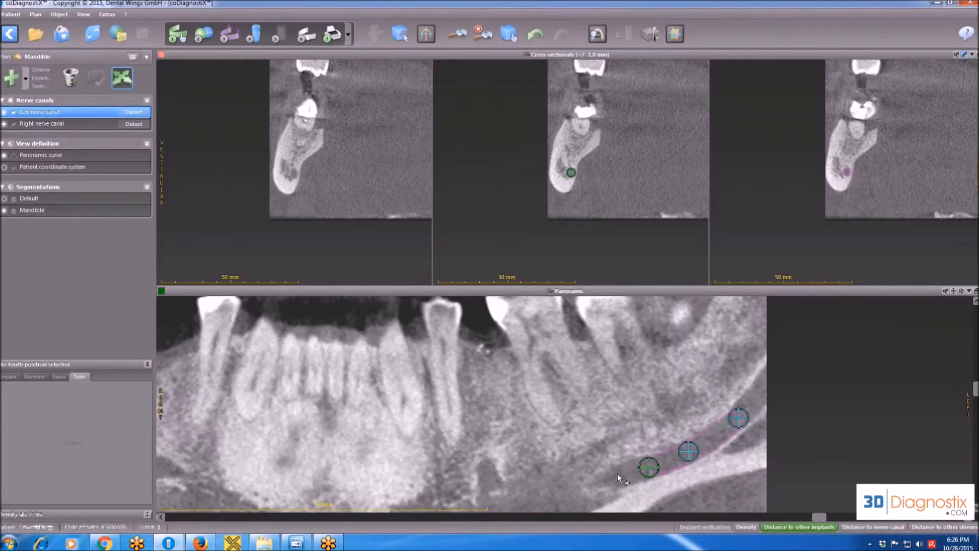
left_click(620, 476)
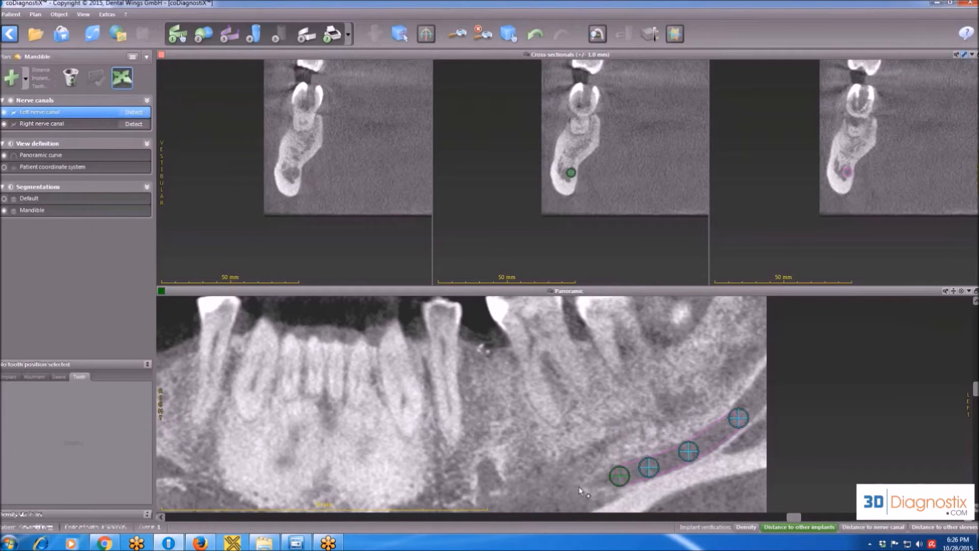
scroll(580, 487, "up", 3)
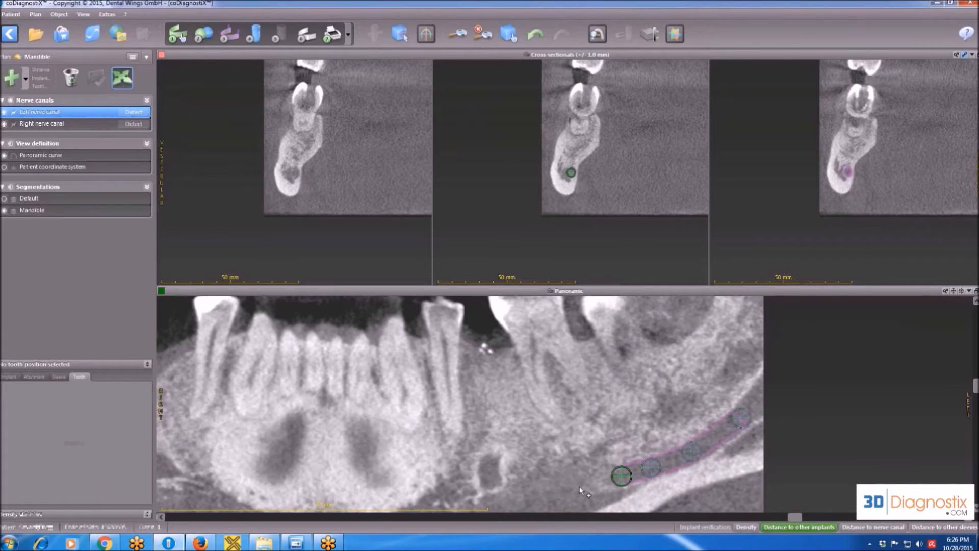
scroll(580, 487, "down", 5)
scroll(577, 490, "down", 3)
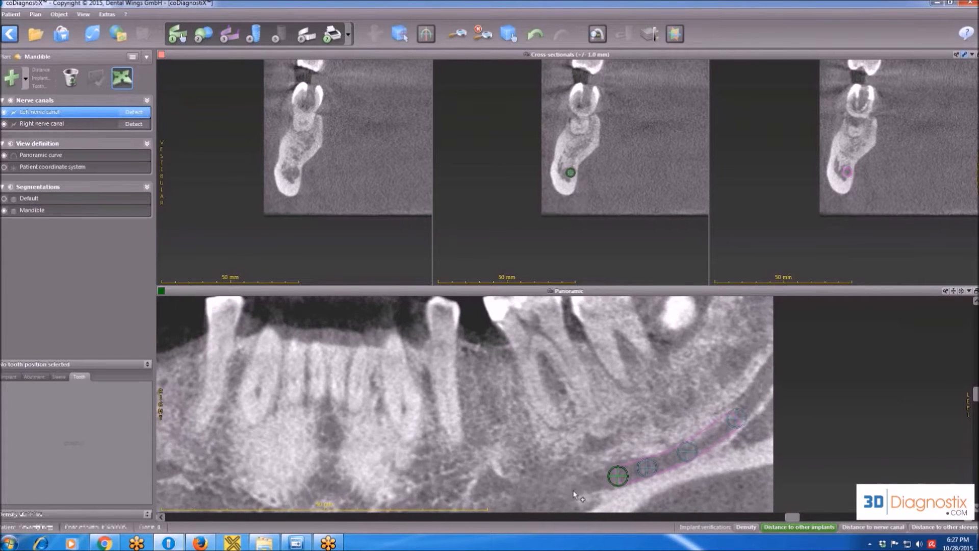
left_click(579, 484)
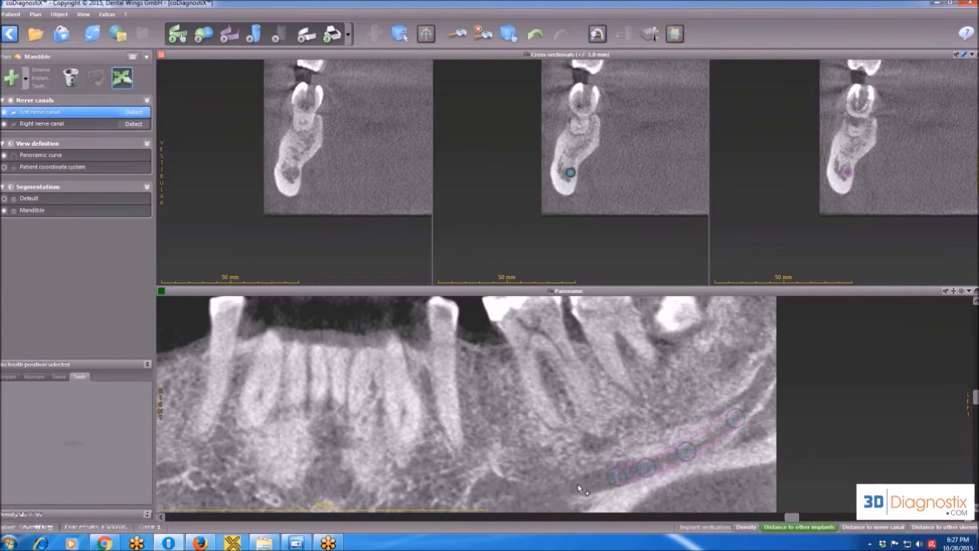
left_click_drag(581, 489, 583, 491)
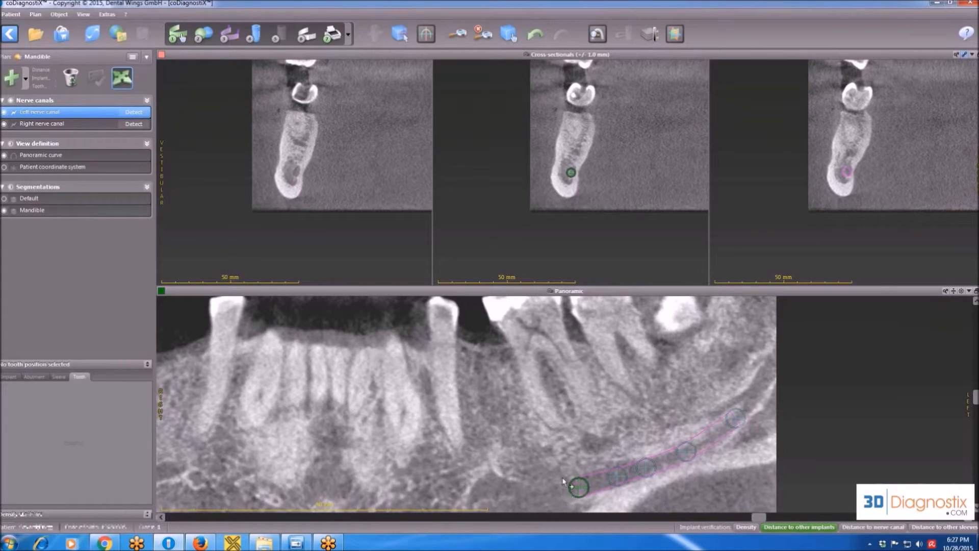
Add three more points to the left nerve canal, continuing forward beneath the first molar towards the mental foramen
scroll(564, 471, "down", 3)
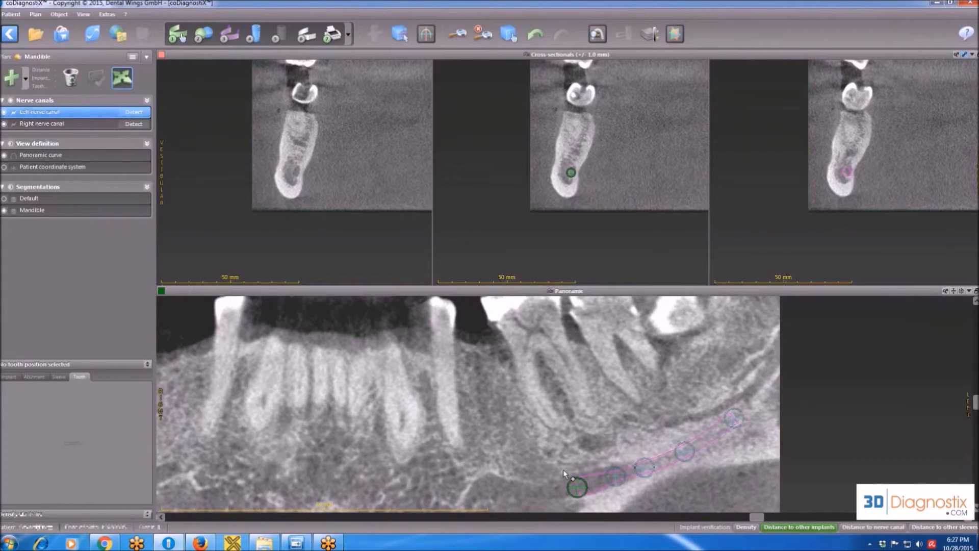
scroll(564, 473, "down", 3)
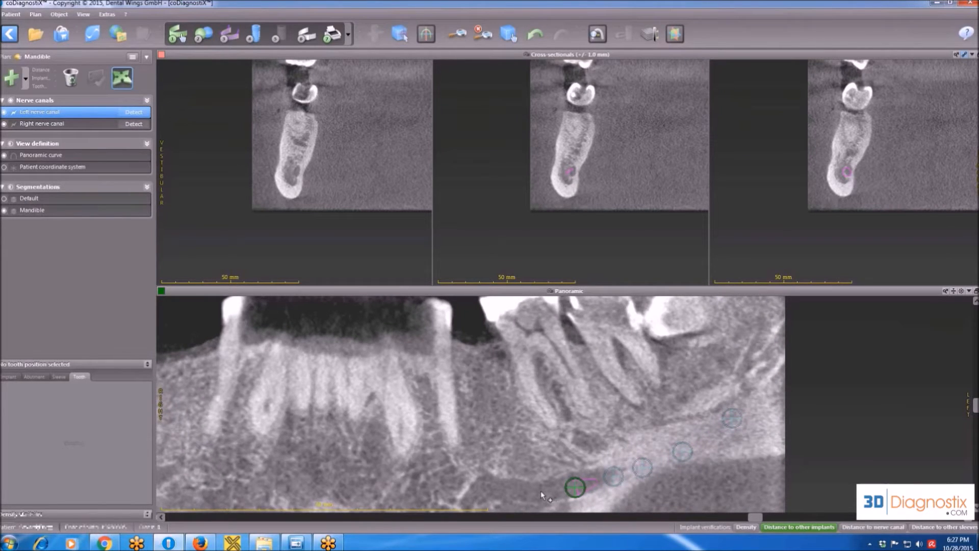
left_click(519, 491)
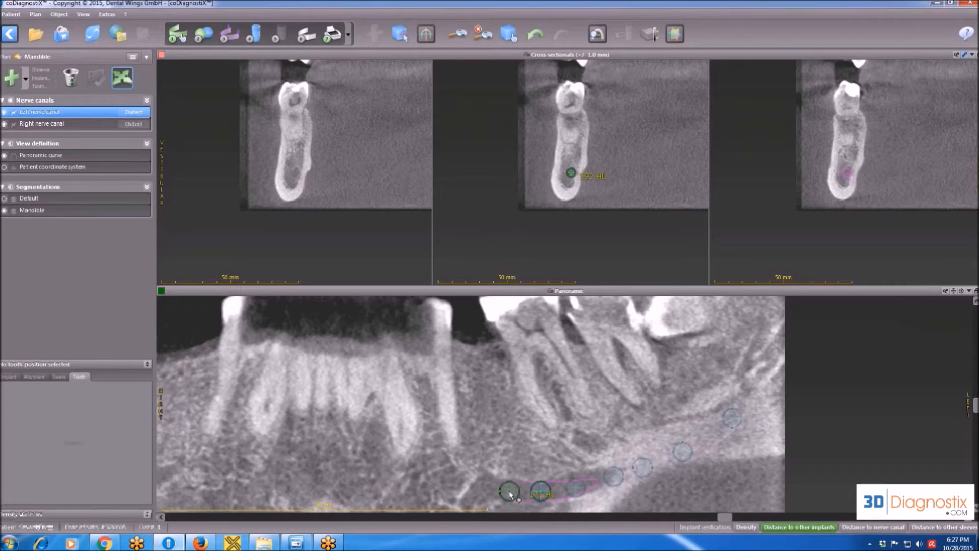
left_click(509, 492)
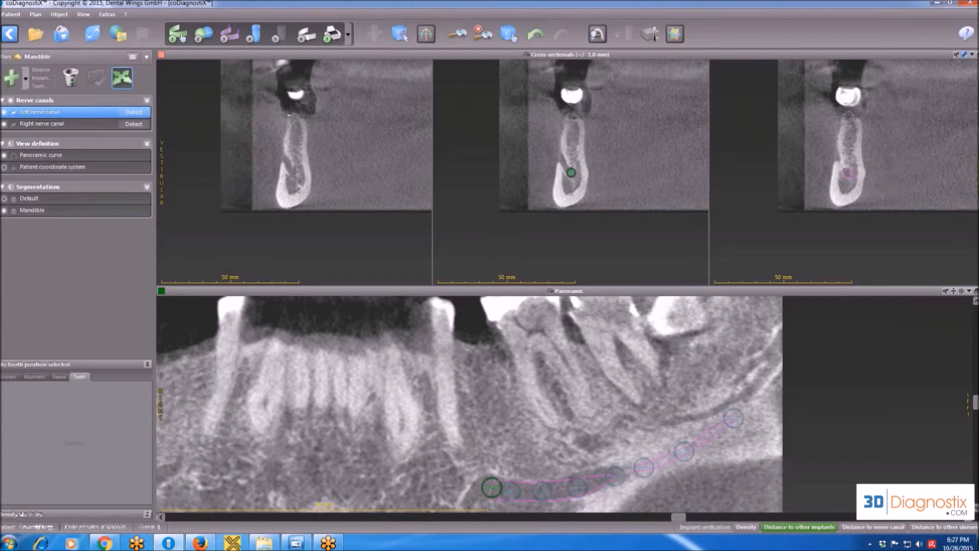
left_click(493, 487)
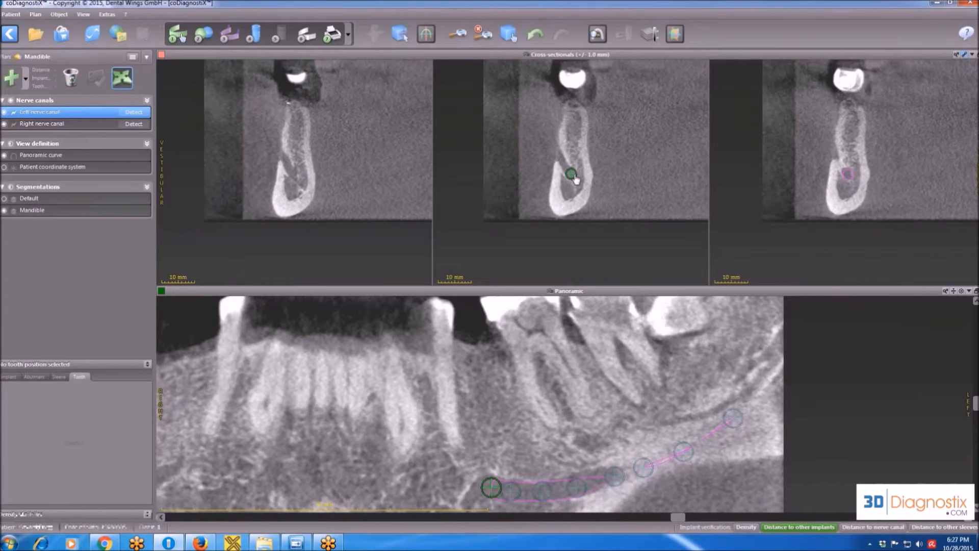
Enlarge the cross-sections at the frontmost canal point and place a point where the canal opens through the outer bone at the mental foramen
scroll(571, 174, "up", 5)
scroll(570, 173, "up", 2)
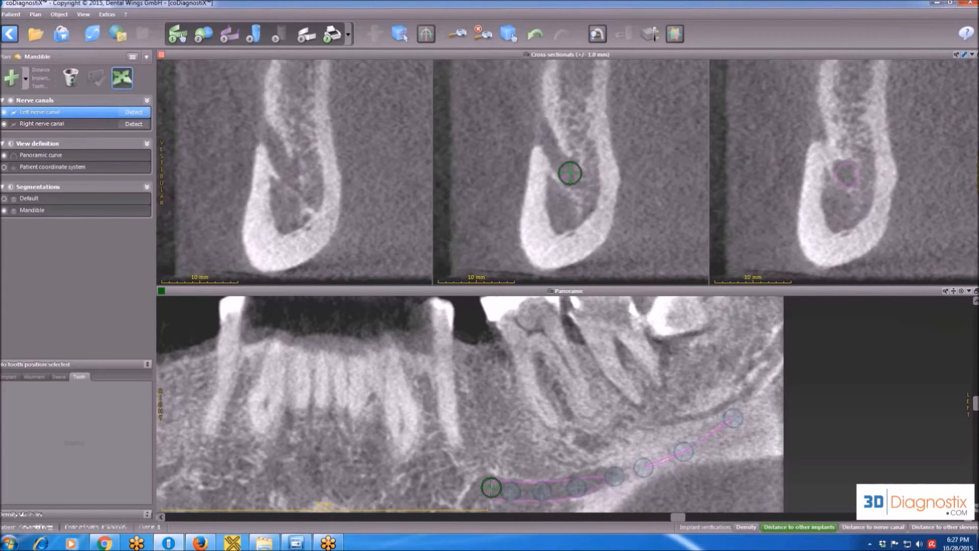
right_click(49, 118)
left_click(576, 51)
scroll(571, 188, "down", 2)
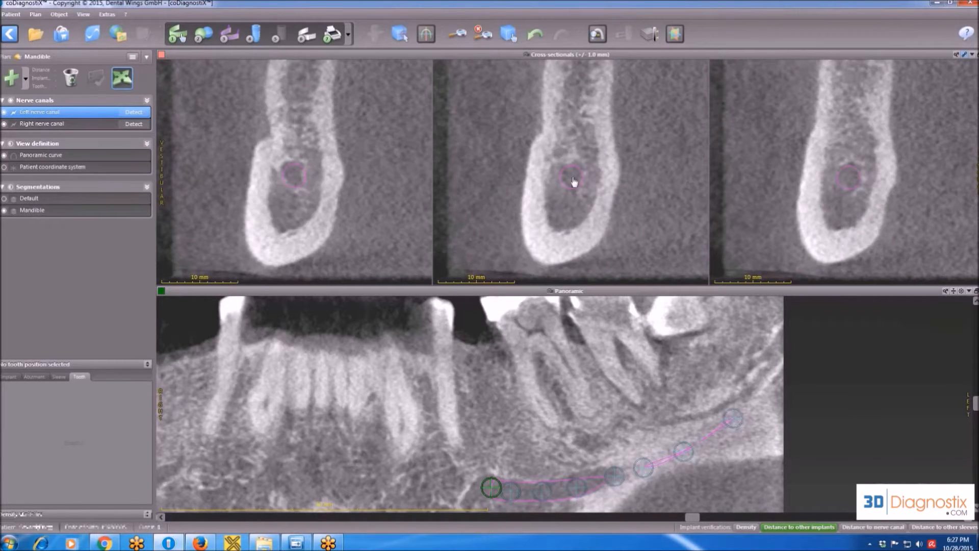
scroll(578, 185, "down", 4)
scroll(578, 185, "down", 4)
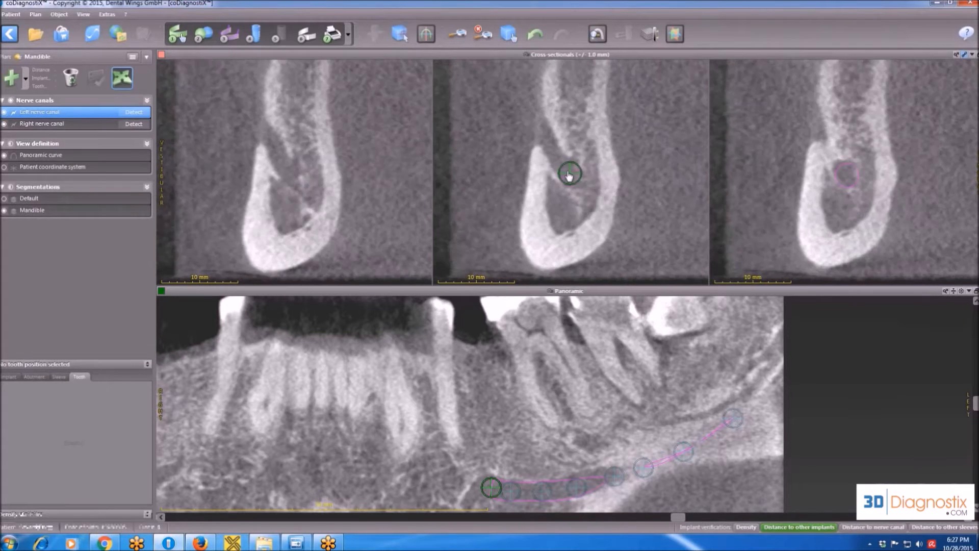
scroll(538, 131, "down", 2)
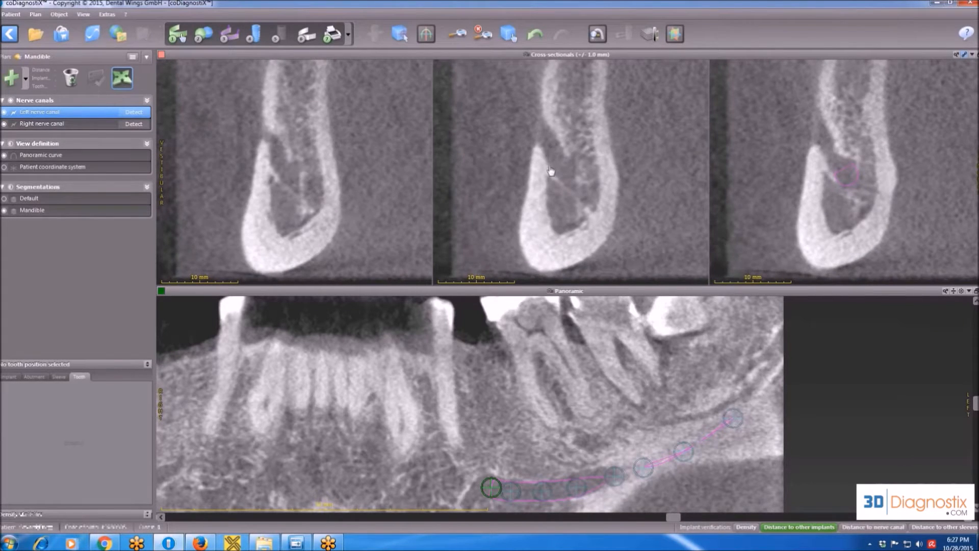
scroll(537, 129, "down", 1)
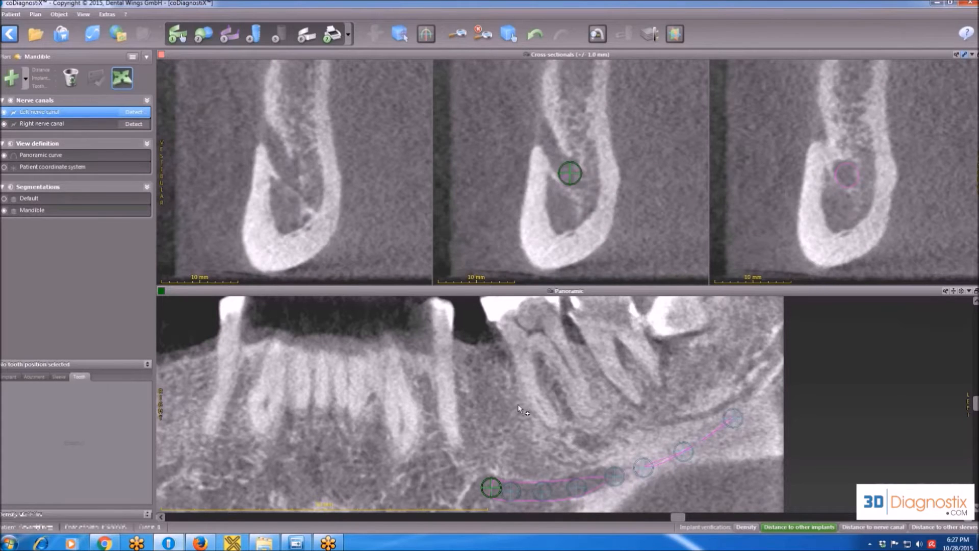
scroll(552, 147, "down", 1)
scroll(552, 147, "up", 3)
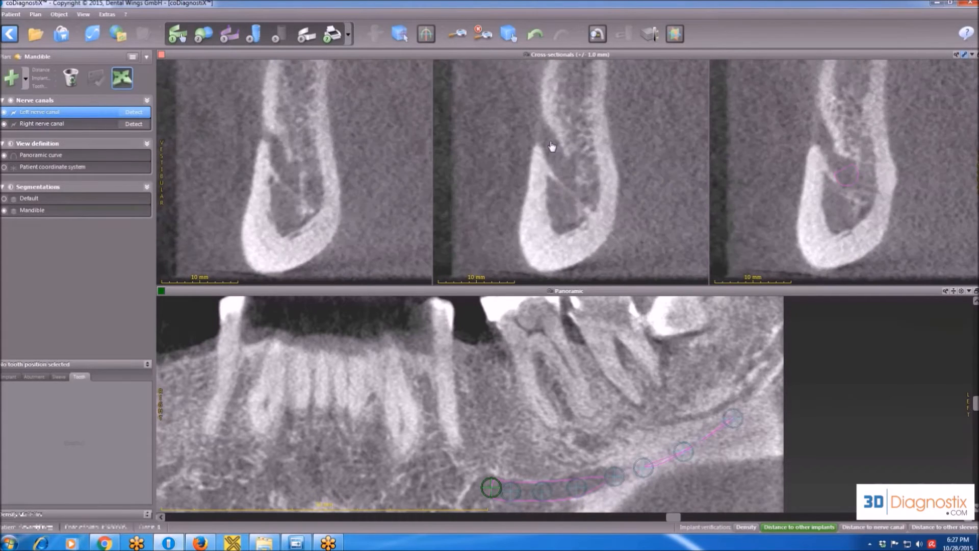
scroll(544, 142, "up", 1)
scroll(545, 145, "down", 1)
left_click(545, 139)
scroll(551, 147, "down", 4)
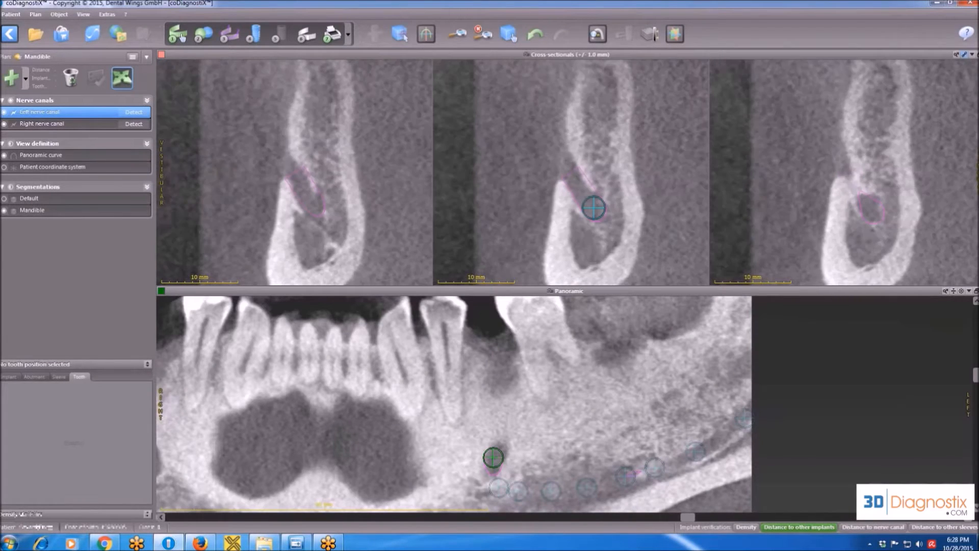
Examine the cross-sections behind and in front of the mental foramen to check how the traced left canal follows the nerve
scroll(568, 188, "up", 4)
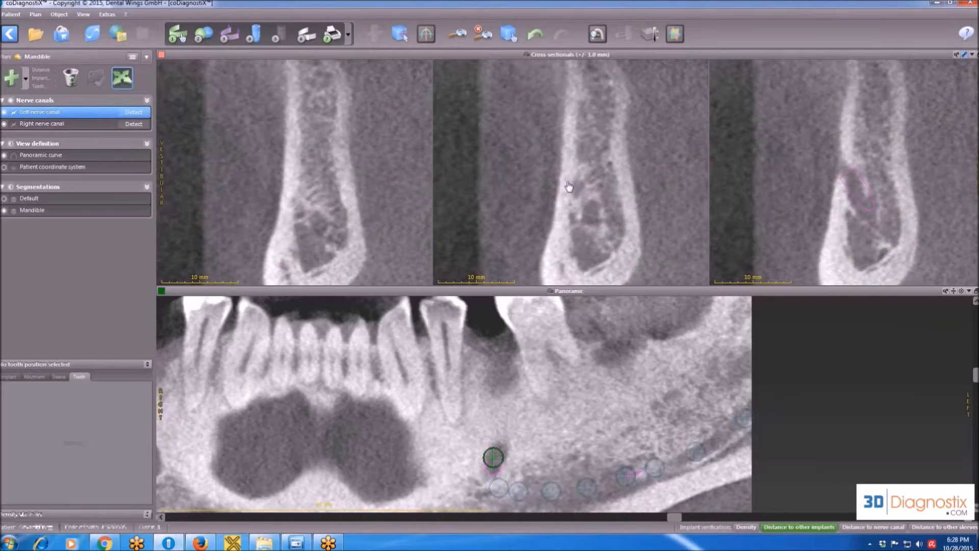
scroll(592, 230, "down", 4)
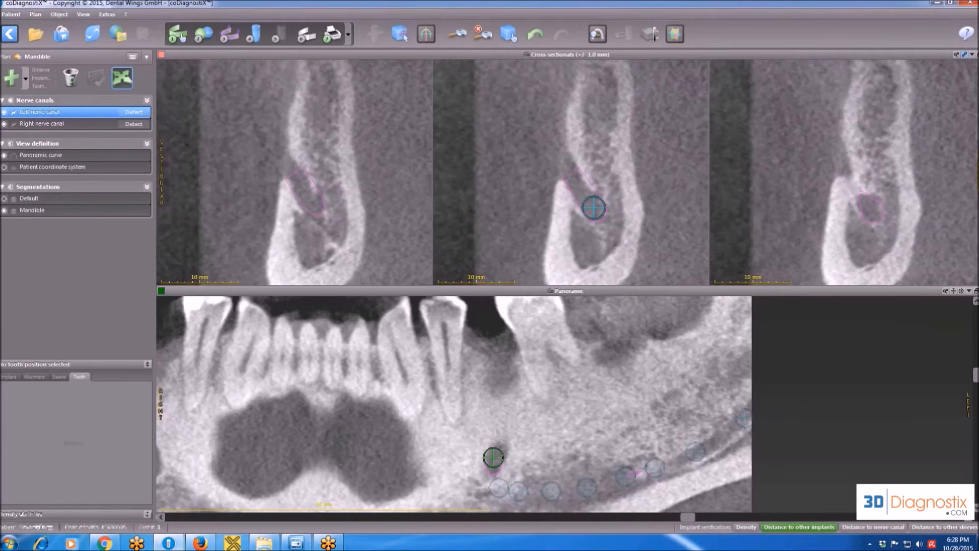
scroll(593, 230, "up", 1)
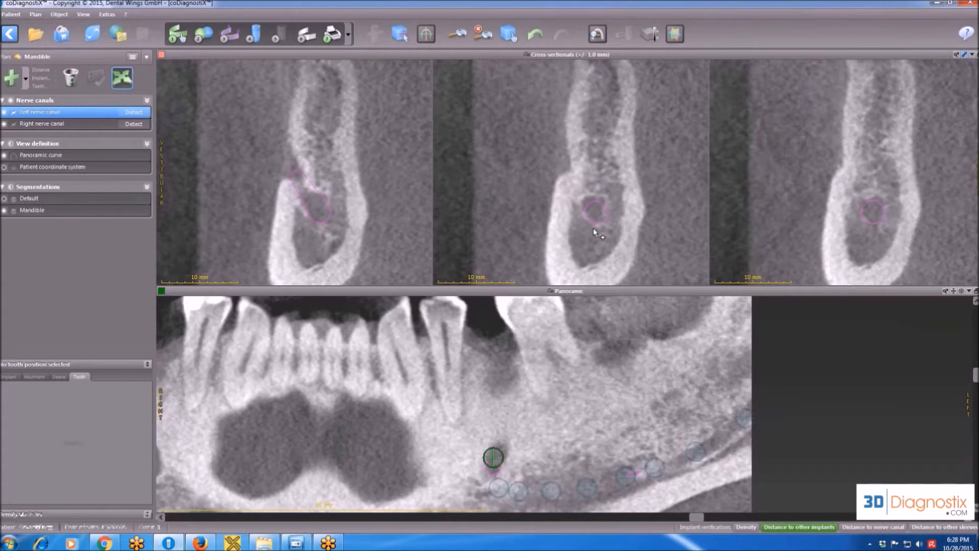
scroll(592, 215, "up", 1)
scroll(592, 215, "up", 3)
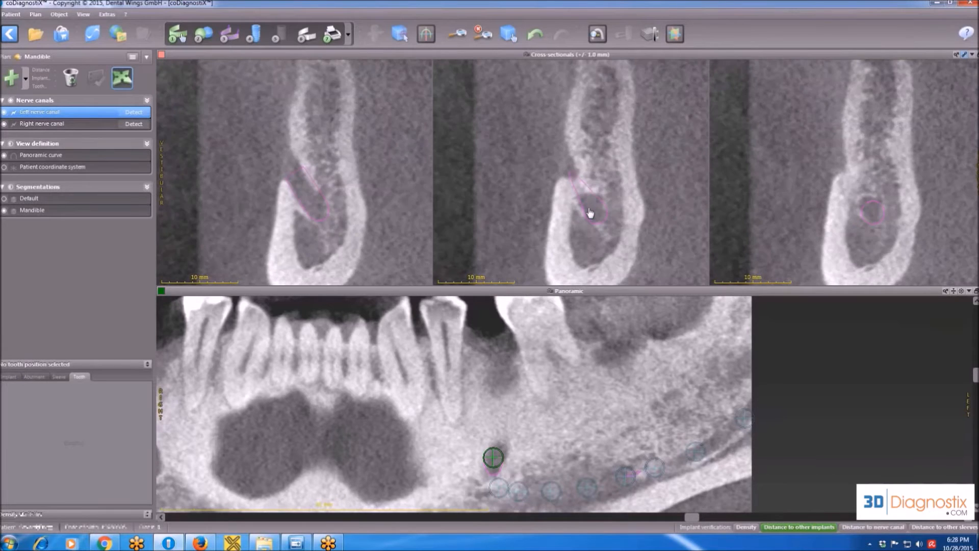
scroll(582, 186, "up", 3)
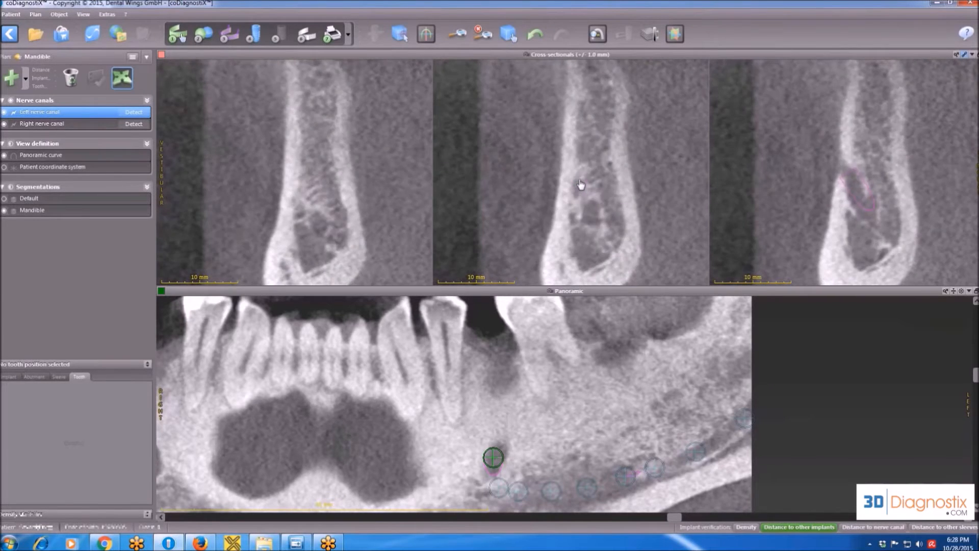
left_click(588, 219)
scroll(592, 219, "up", 5)
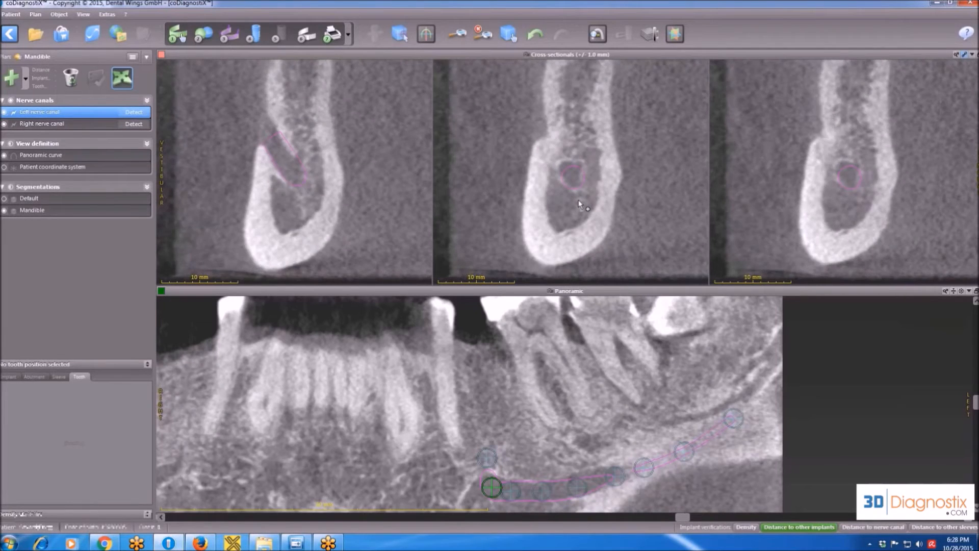
left_click(573, 170)
scroll(582, 179, "up", 5)
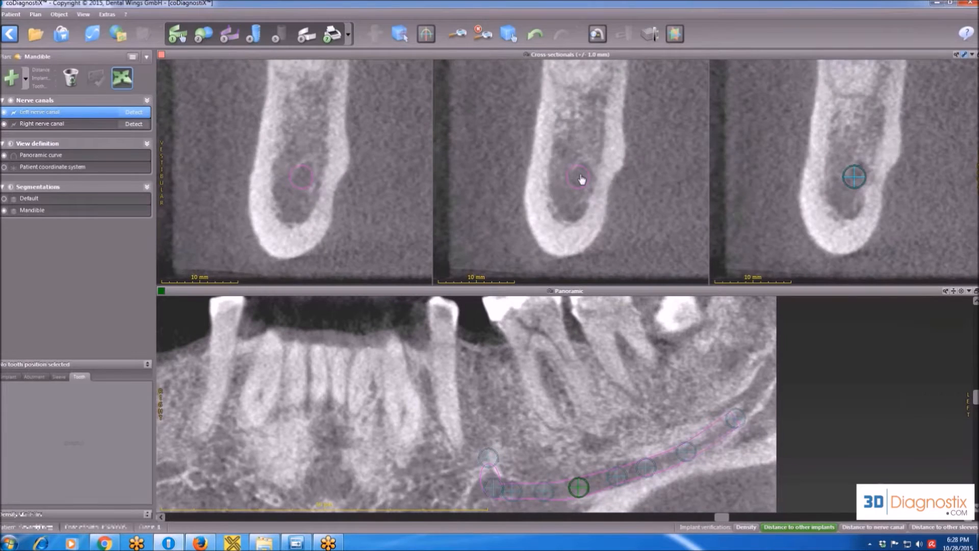
scroll(582, 178, "up", 5)
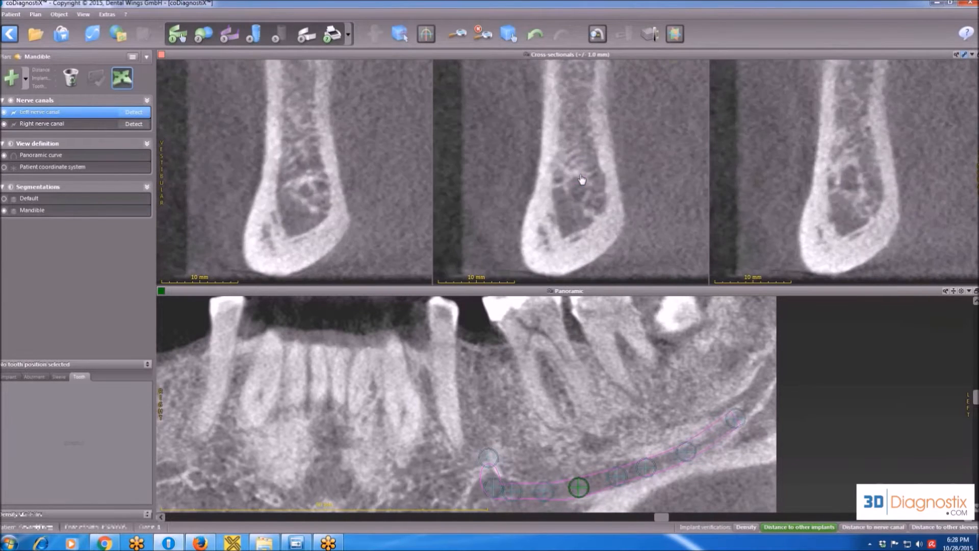
Add a point in a cross-section in front of the mental foramen and move it down to form the canal's forward loop
left_click(578, 149)
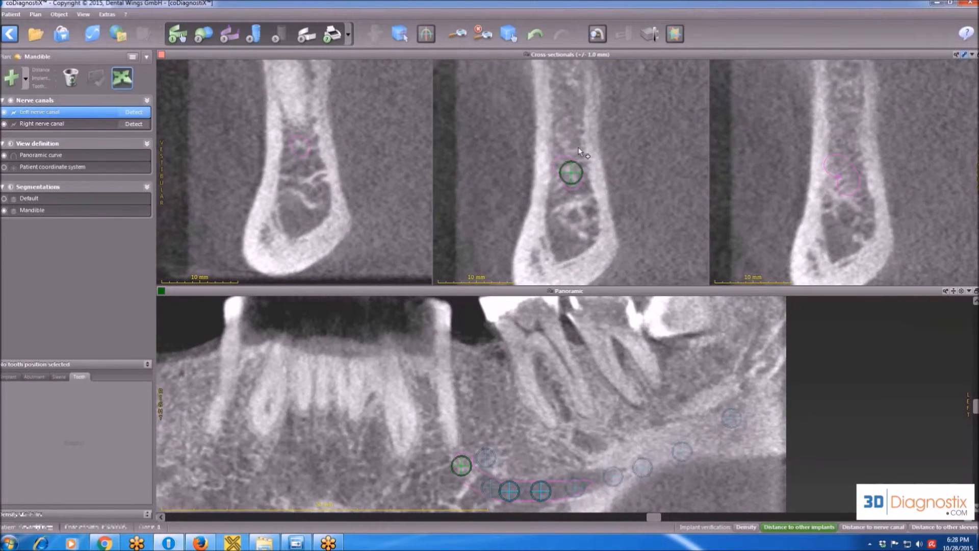
mouse_move(575, 174)
left_mouse_down()
mouse_move(590, 276)
mouse_move(582, 276)
mouse_move(577, 225)
left_mouse_up()
left_click_drag(572, 177, 572, 191)
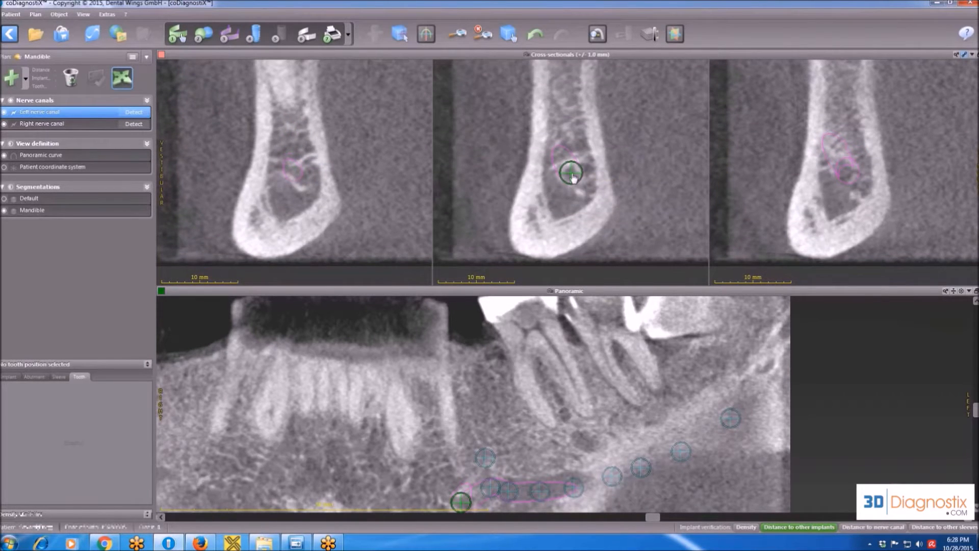
scroll(576, 177, "down", 3)
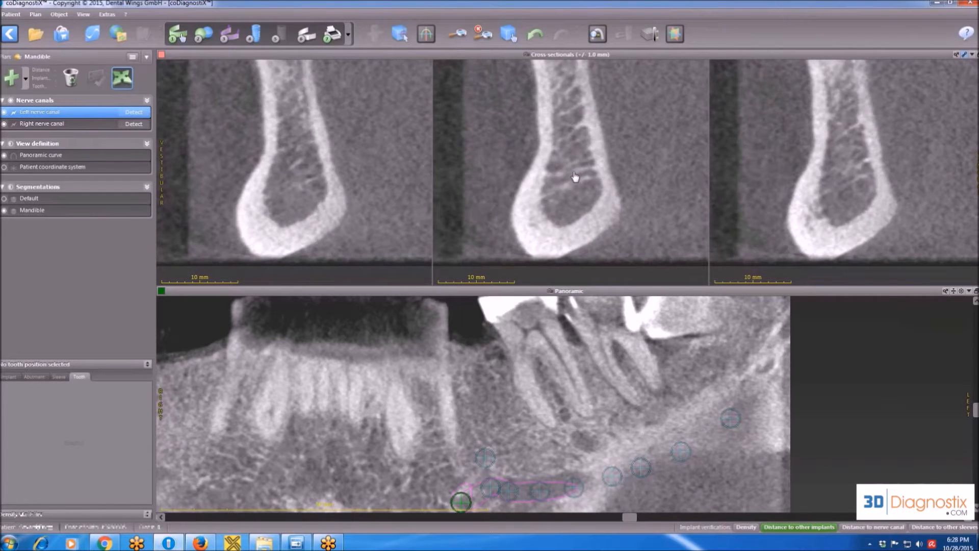
Show the panoramic view alone, zoomed out so that the whole left side of the jaw is visible
double_click(758, 292)
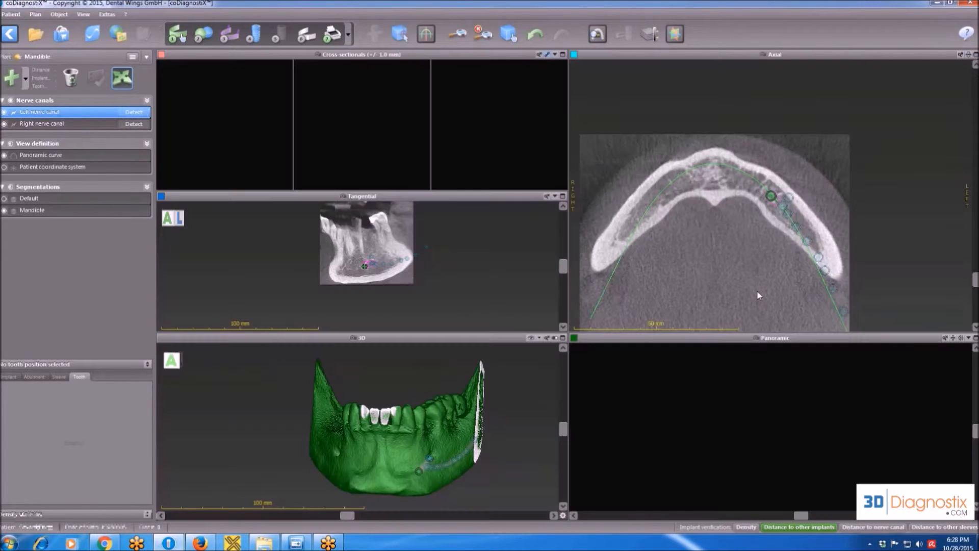
double_click(695, 356)
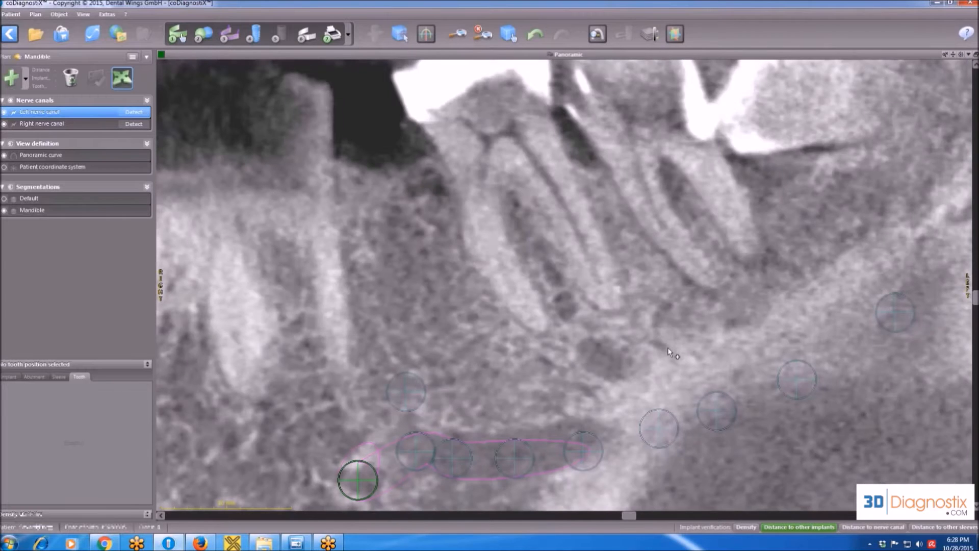
right_click_drag(580, 317, 814, 168)
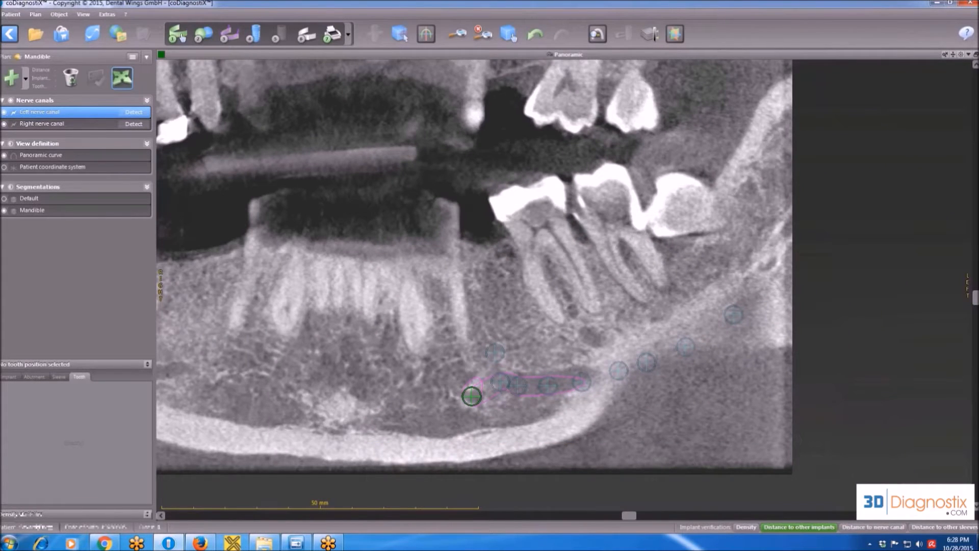
Switch the panoramic to the averaged X-ray-like image and turn off positioning mode for the left nerve canal
left_click(961, 55)
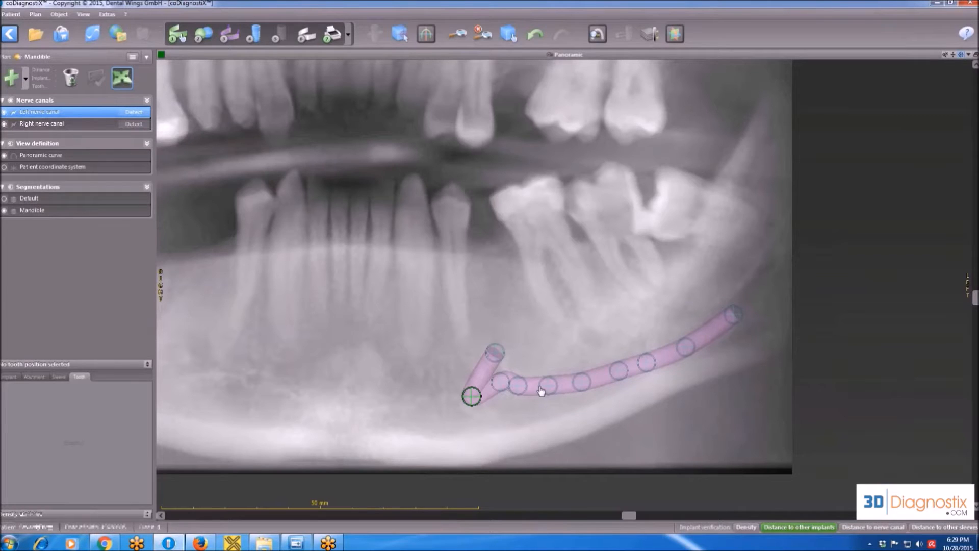
right_click(66, 111)
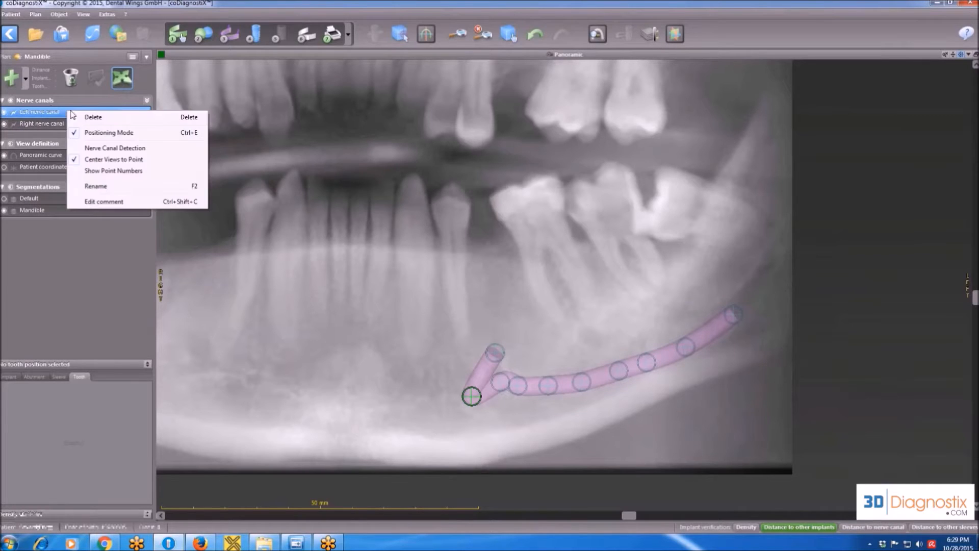
left_click(99, 134)
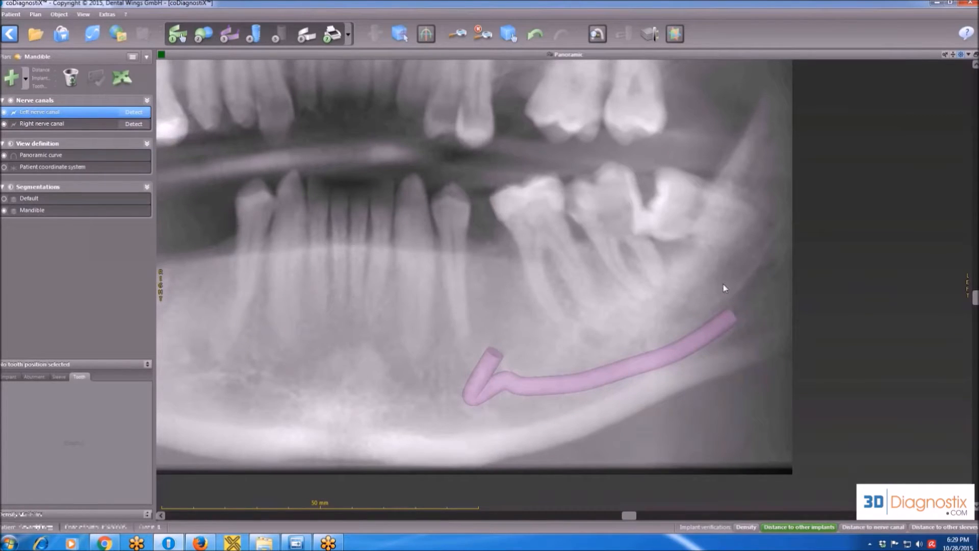
Return to the multi-view layout and rotate the 3D mandible to both sides to inspect the traced left nerve canal
double_click(657, 55)
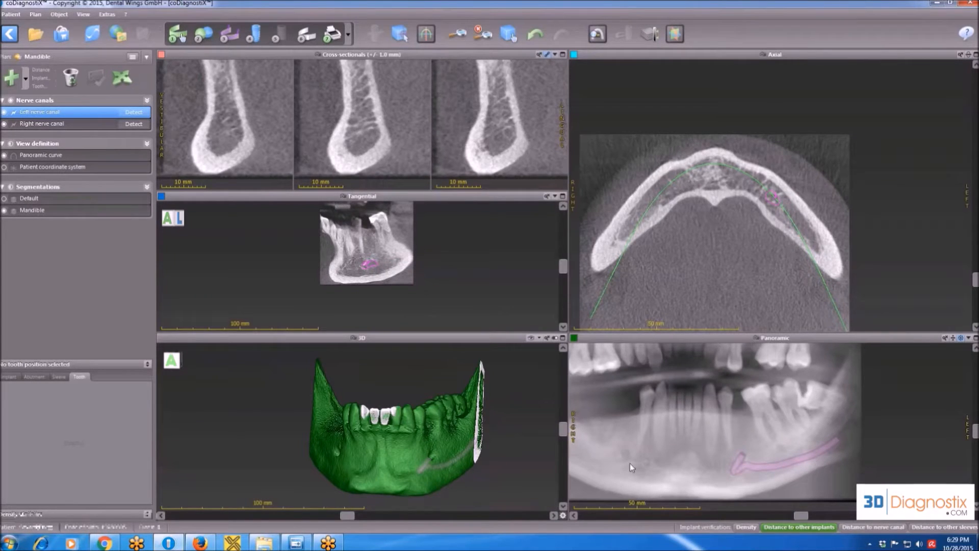
left_click_drag(349, 516, 411, 524)
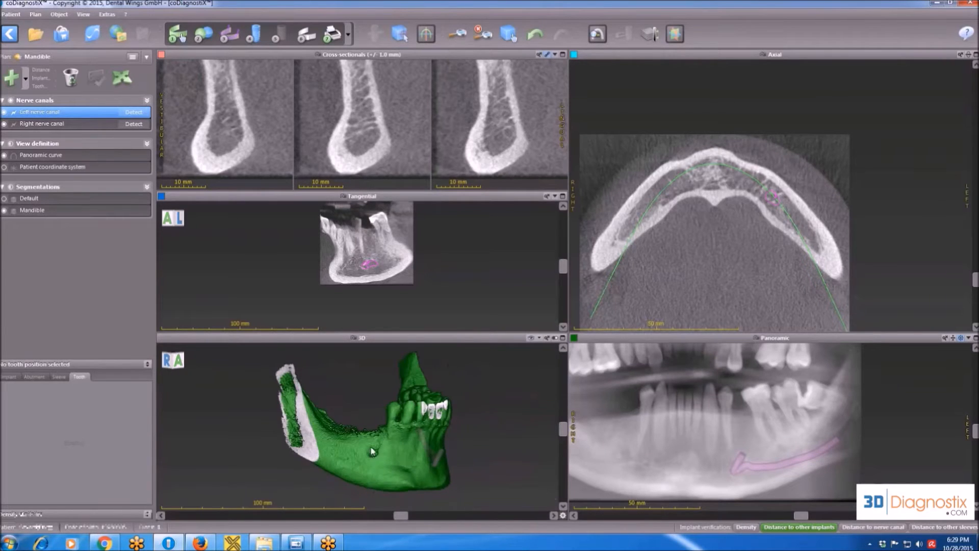
left_click_drag(400, 516, 280, 505)
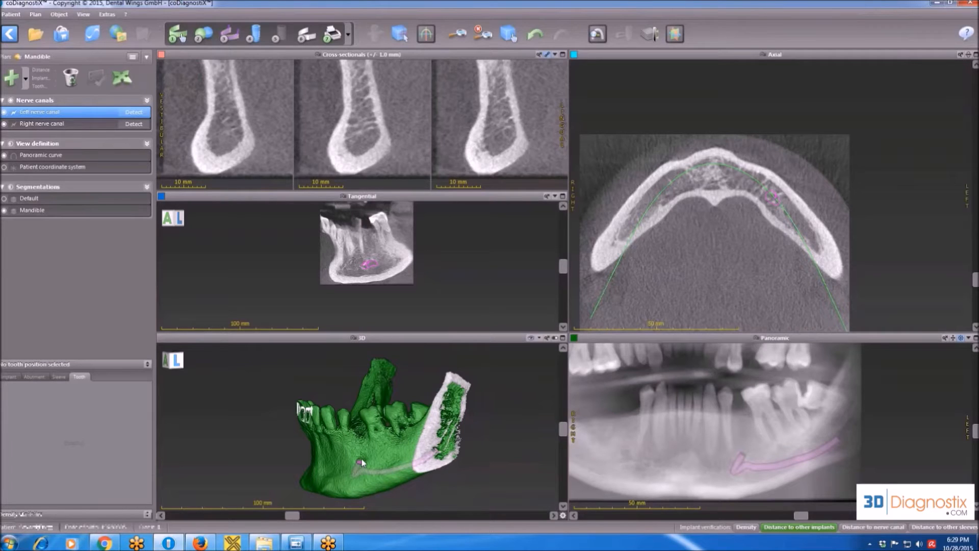
left_click_drag(293, 520, 351, 519)
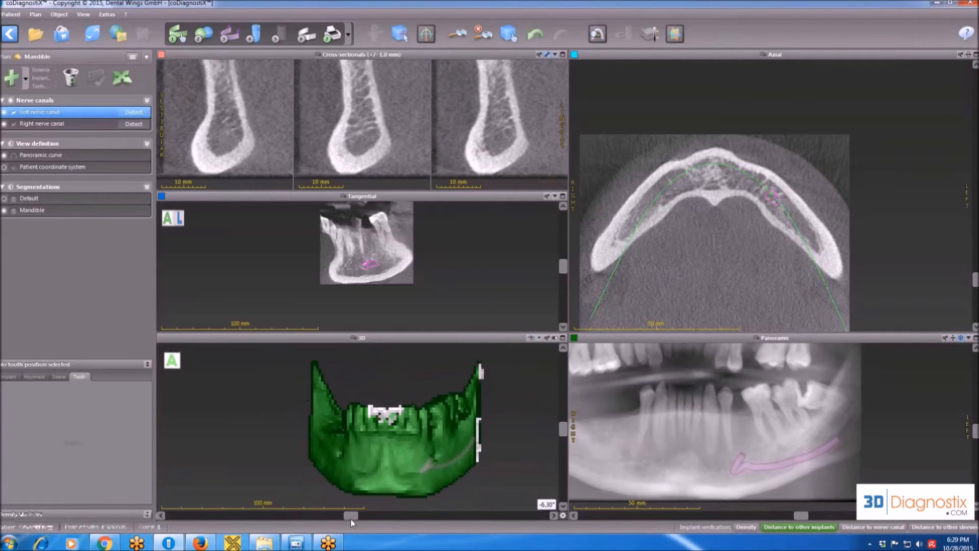
Switch the panoramic back from the averaged image to the slice image and show it together with the cross-sections
double_click(850, 341)
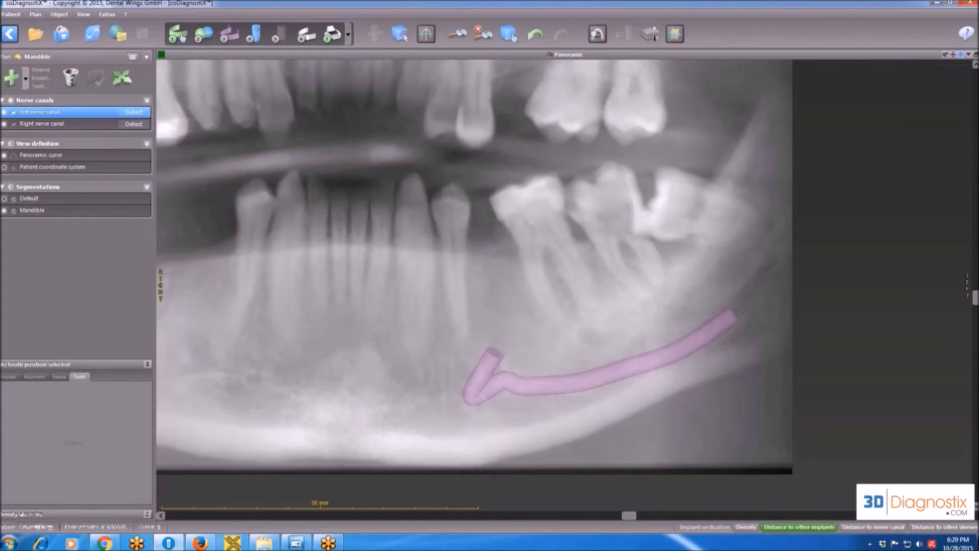
left_click(961, 55)
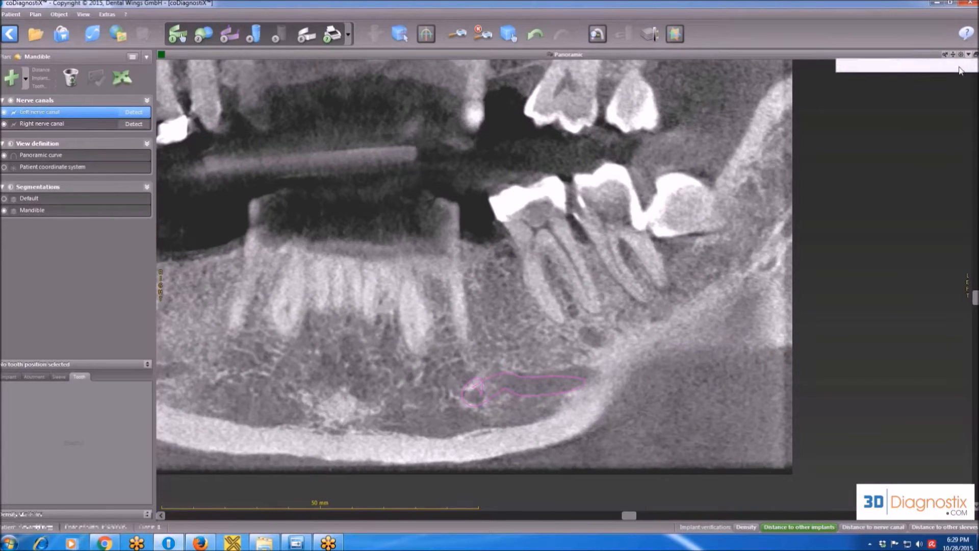
left_click(960, 68)
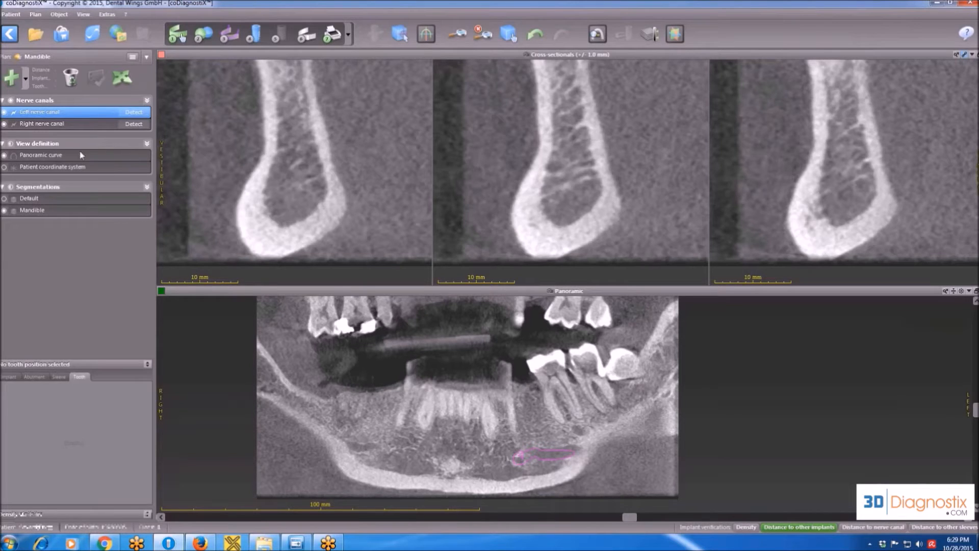
Magnify the right rear part of the mandible in the panoramic and turn on positioning mode for the right nerve canal
left_click(60, 127)
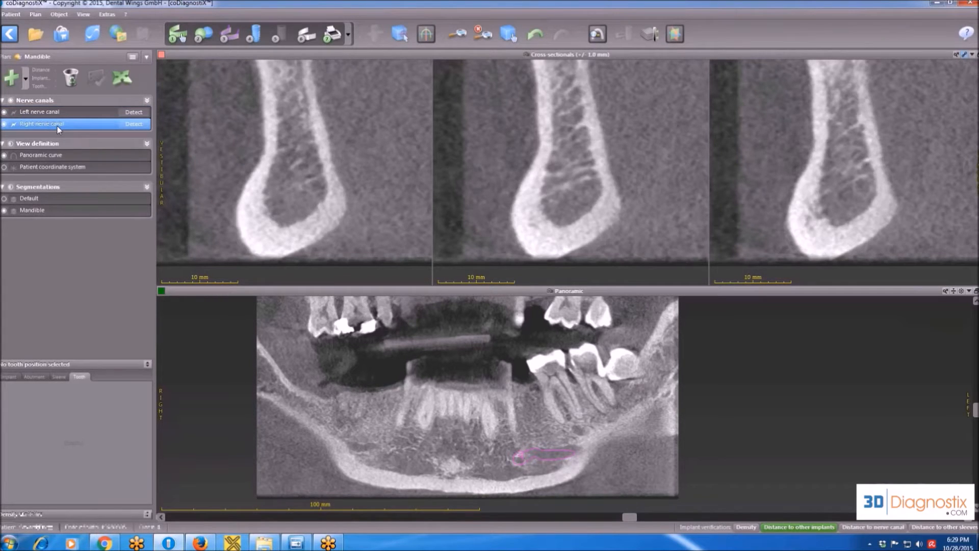
right_click(57, 126)
left_click(93, 149)
scroll(293, 423, "up", 6)
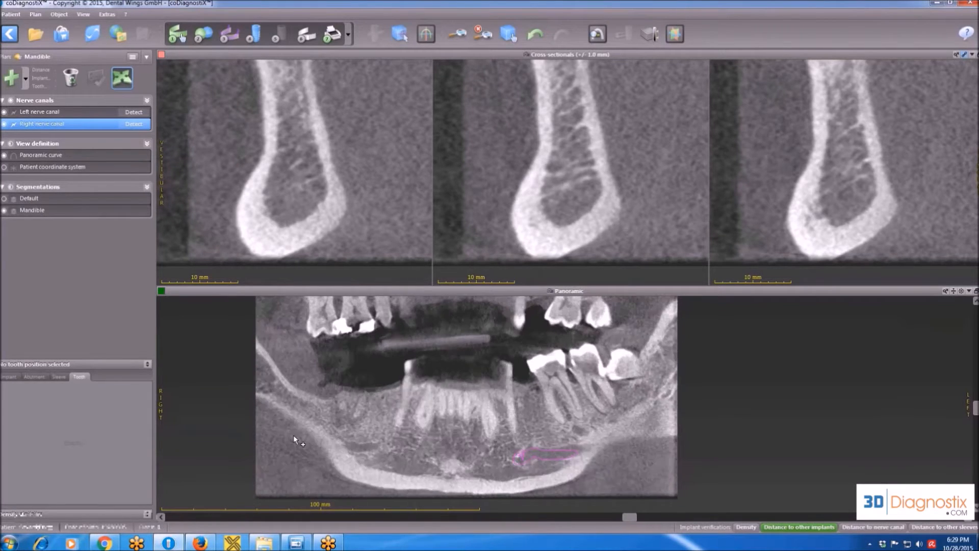
scroll(293, 435, "up", 5)
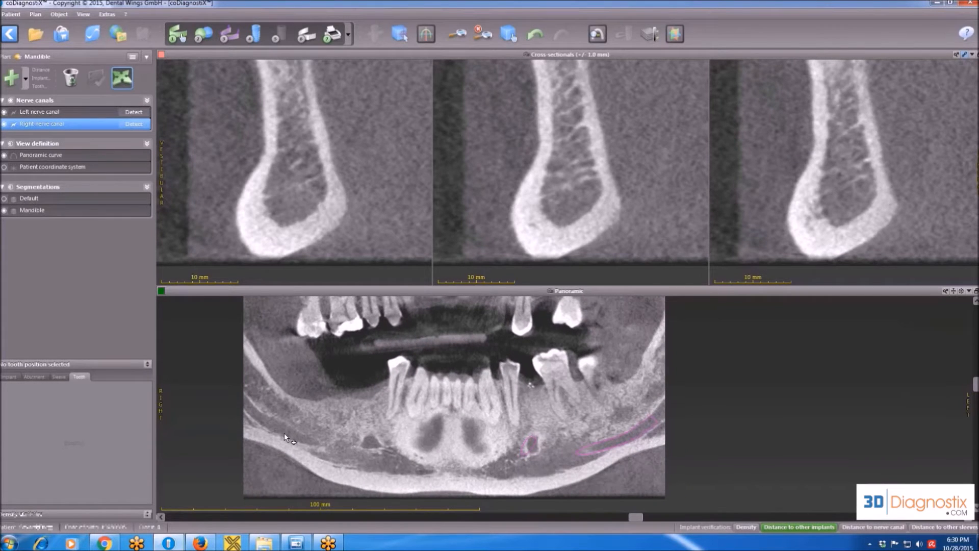
scroll(285, 429, "down", 3)
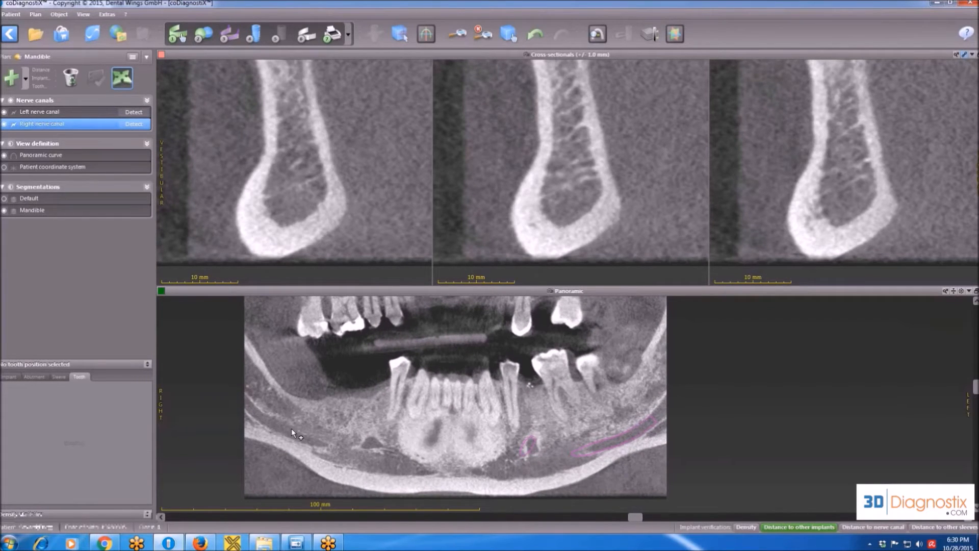
left_click(457, 33)
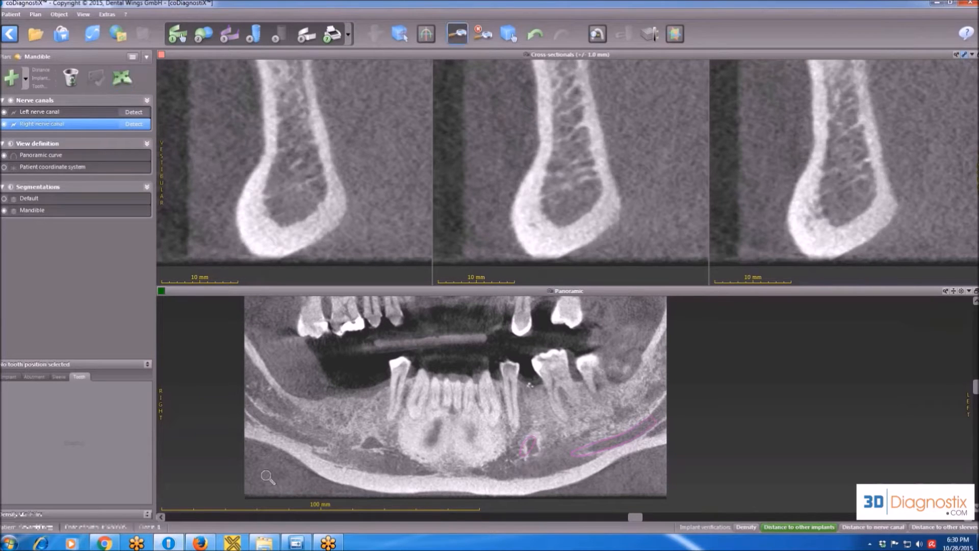
left_click(296, 429)
left_click_drag(297, 396, 298, 390)
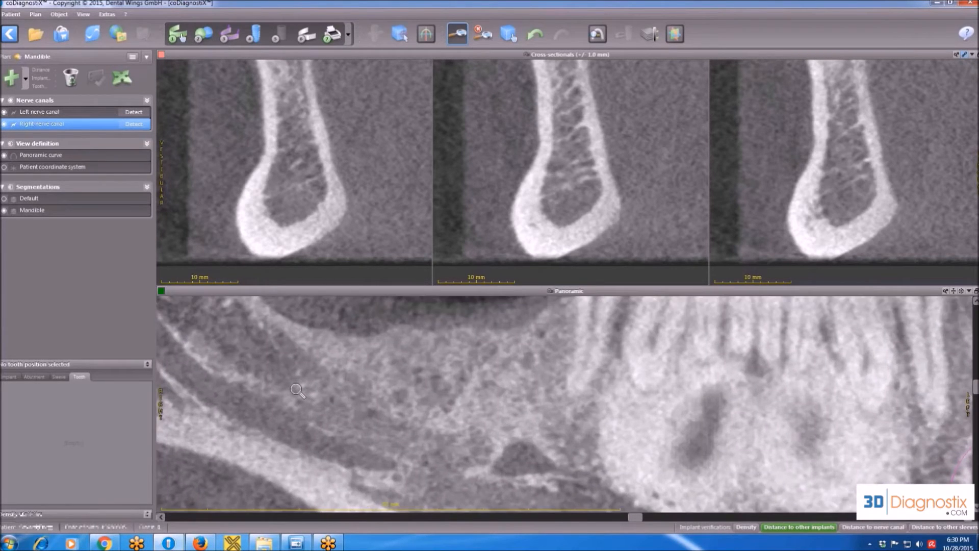
right_click(112, 123)
left_click(130, 146)
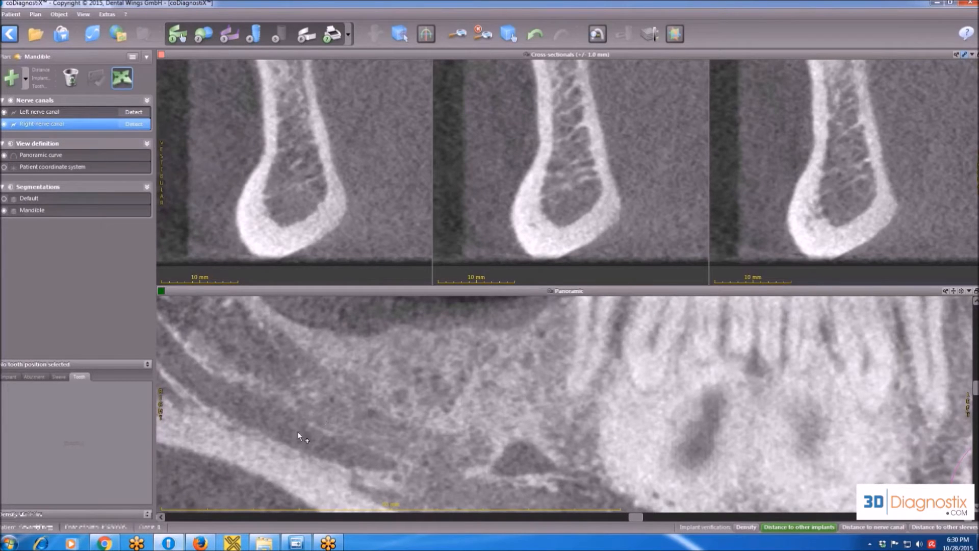
Trace the right nerve canal in the panoramic slices with eight points running from the back of the jaw towards the mental foramen
scroll(298, 433, "down", 3)
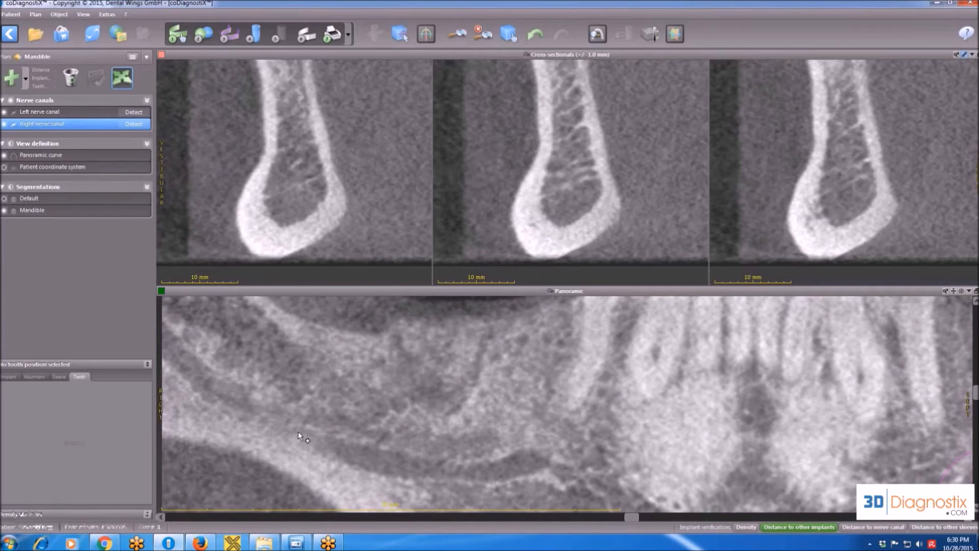
scroll(299, 433, "down", 3)
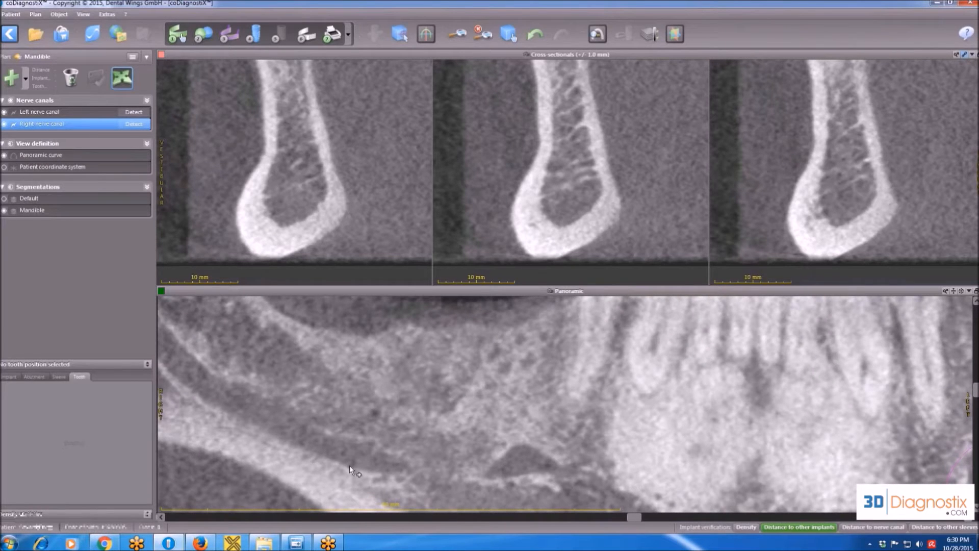
scroll(282, 430, "down", 3)
scroll(283, 430, "up", 2)
left_click(269, 419)
left_click(307, 435)
left_click(348, 453)
left_click(384, 457)
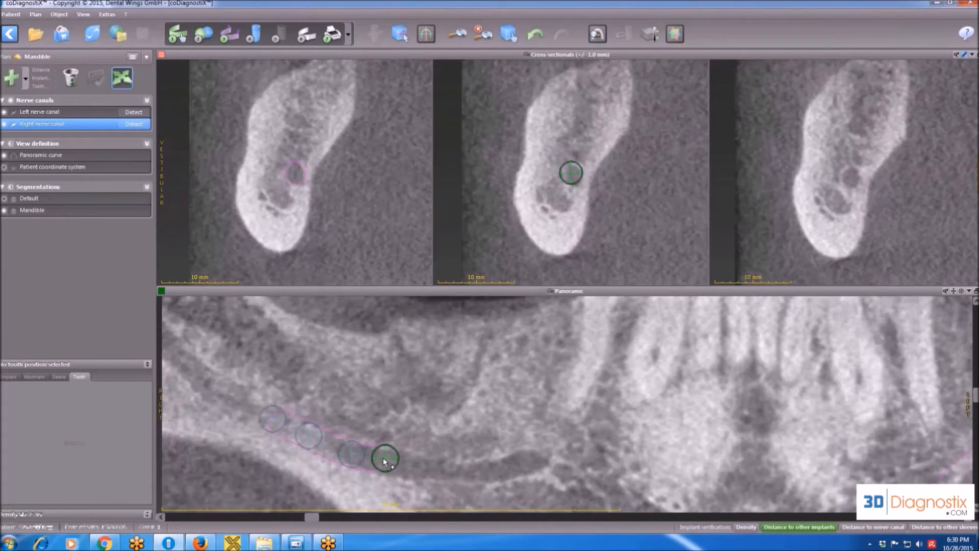
left_click(414, 464)
left_click(453, 470)
left_click(497, 469)
left_click(529, 460)
Add a point just in front of the traced right canal and one at the mental foramen, moving the latter outward in the cross-section
scroll(535, 460, "down", 5)
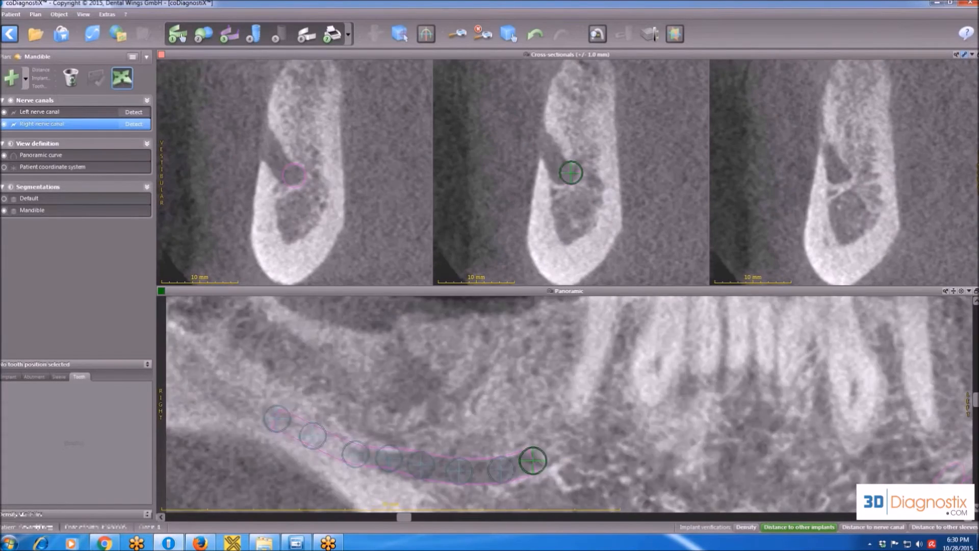
scroll(544, 458, "up", 2)
scroll(545, 461, "up", 5)
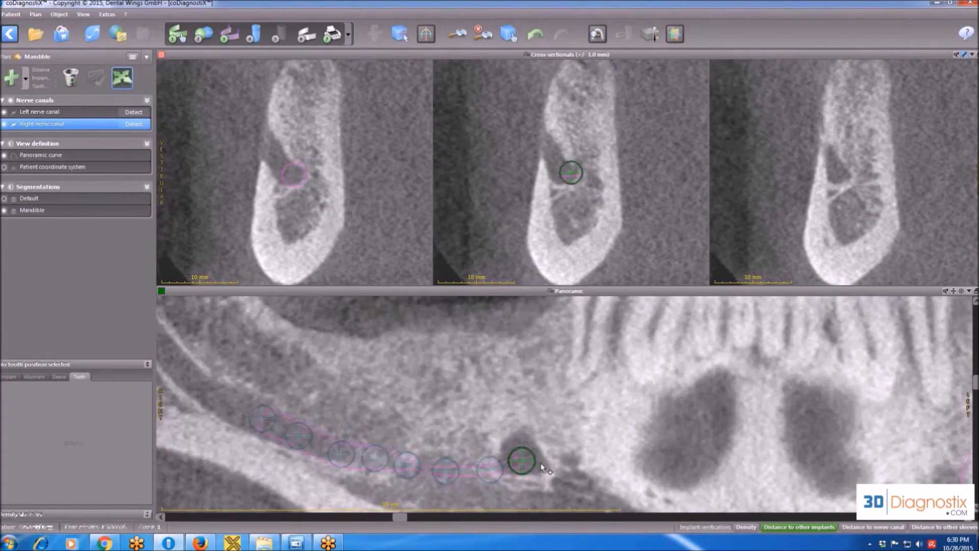
scroll(539, 464, "down", 3)
scroll(545, 461, "up", 3)
scroll(545, 461, "down", 2)
left_click(545, 459)
scroll(543, 455, "up", 2)
scroll(543, 455, "up", 3)
left_click(523, 431)
left_click_drag(572, 175, 552, 176)
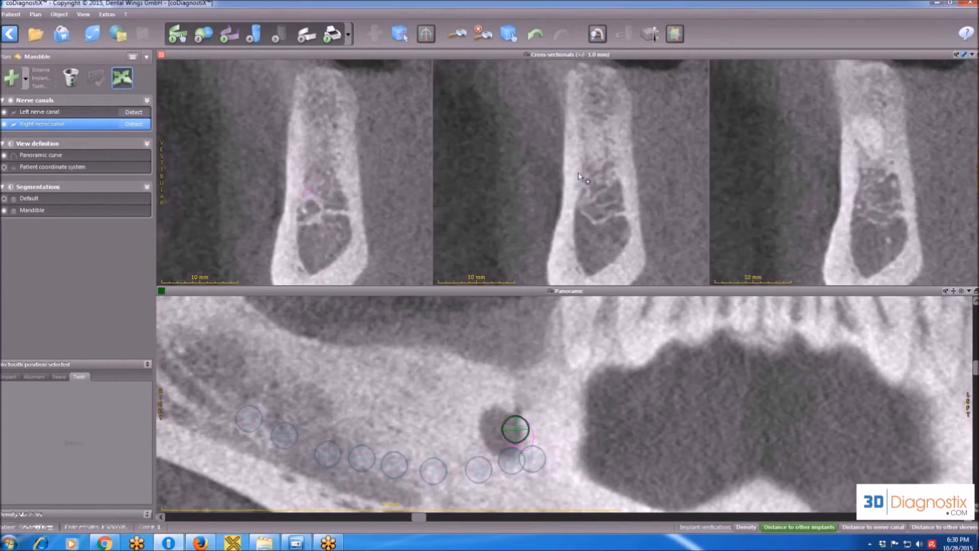
Add a point in a cross-section in front of the right mental foramen and move it down for the canal's forward loop
scroll(581, 182, "up", 6)
scroll(580, 183, "down", 7)
scroll(582, 181, "up", 1)
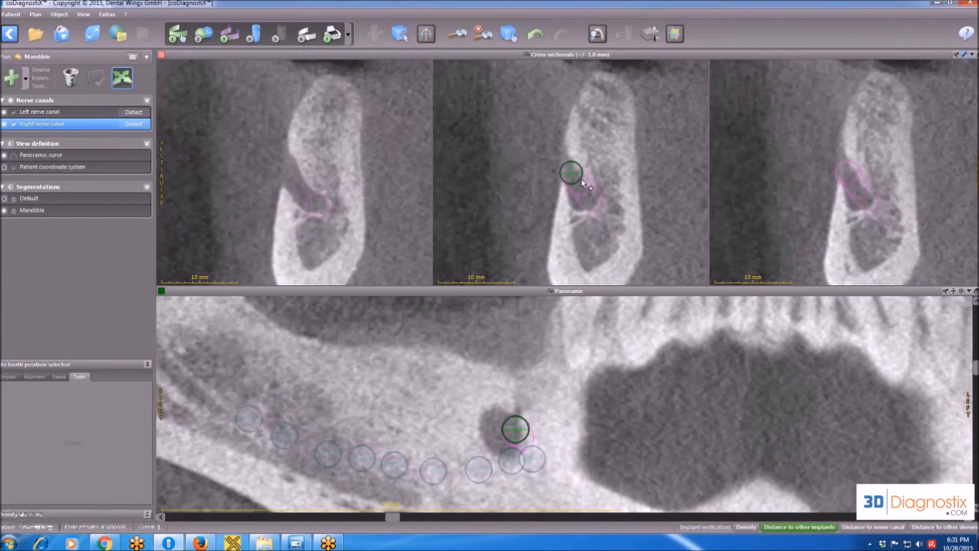
scroll(583, 182, "down", 5)
left_click(588, 188)
left_click_drag(588, 187, 586, 250)
scroll(585, 196, "up", 3)
scroll(586, 195, "up", 3)
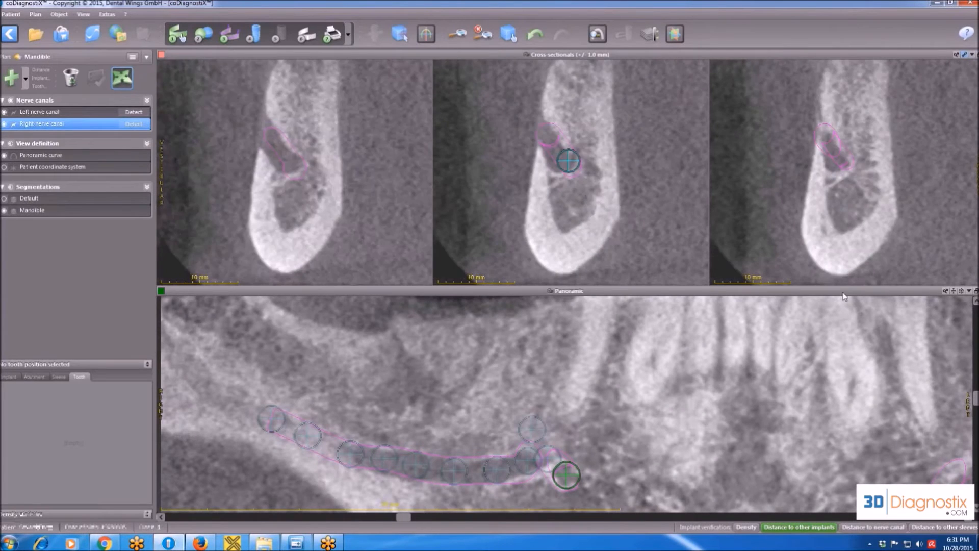
Show the averaged panoramic alone with the whole jaw in view and turn off positioning mode for the right nerve canal
double_click(844, 293)
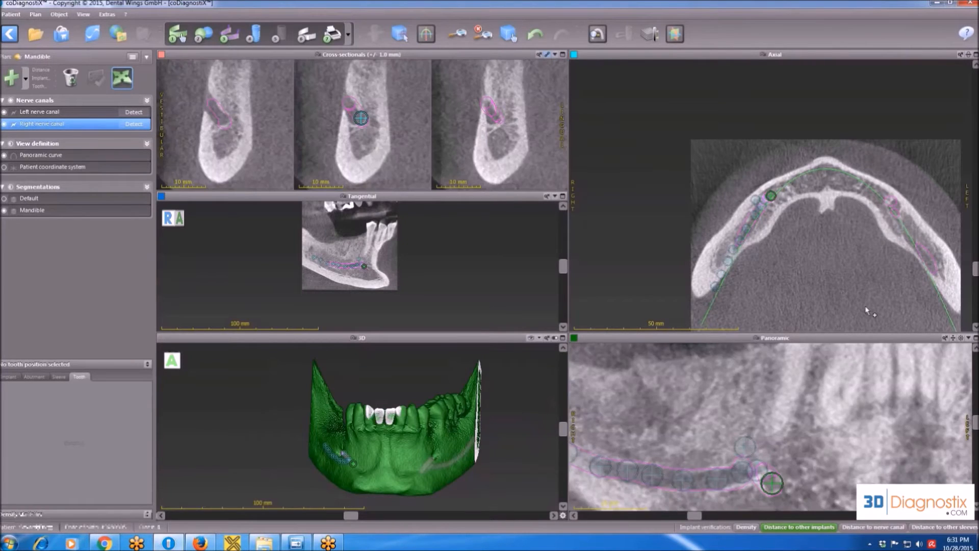
left_click(961, 338)
double_click(926, 340)
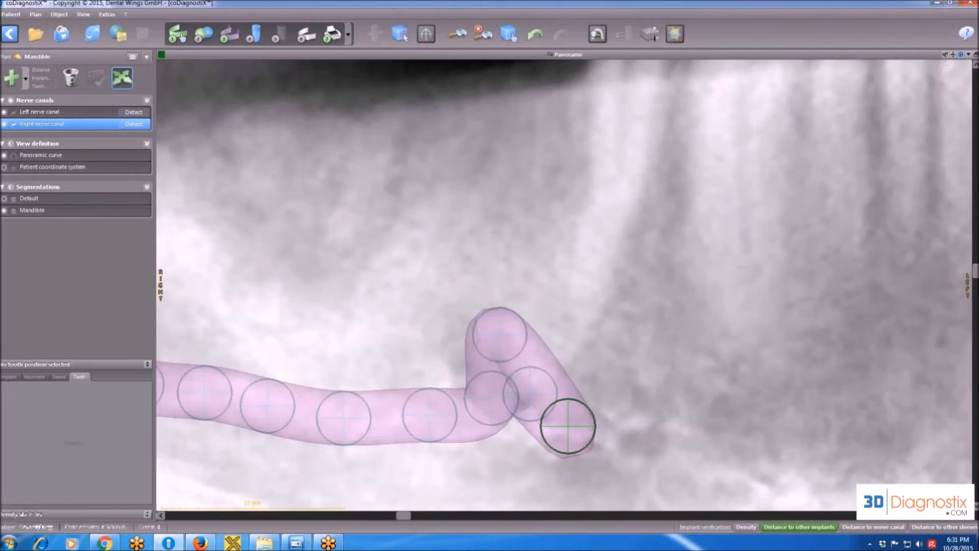
left_click(945, 55)
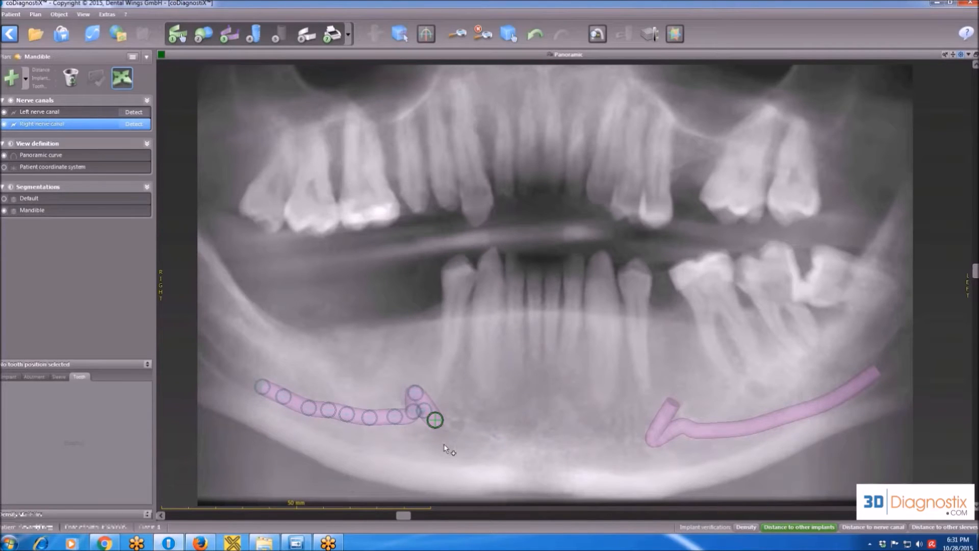
right_click(69, 126)
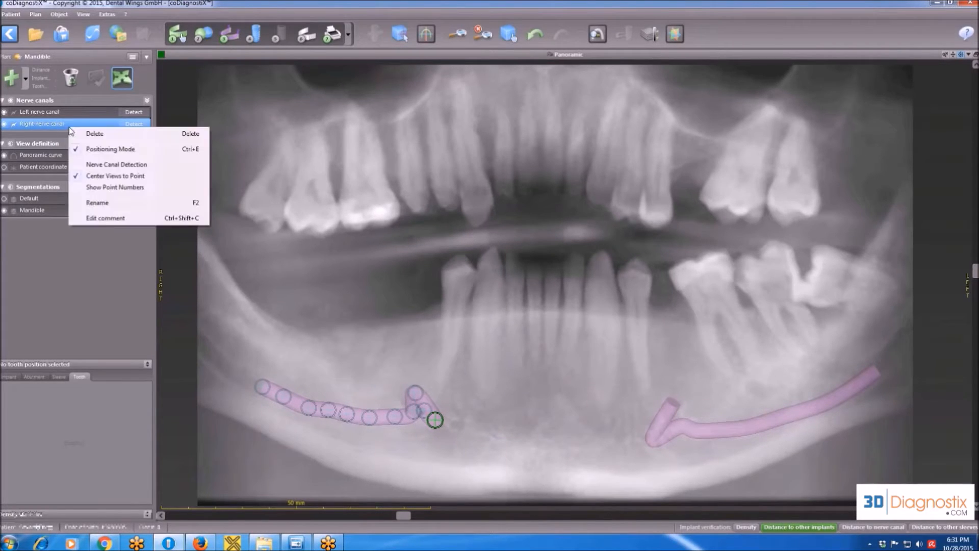
left_click(95, 150)
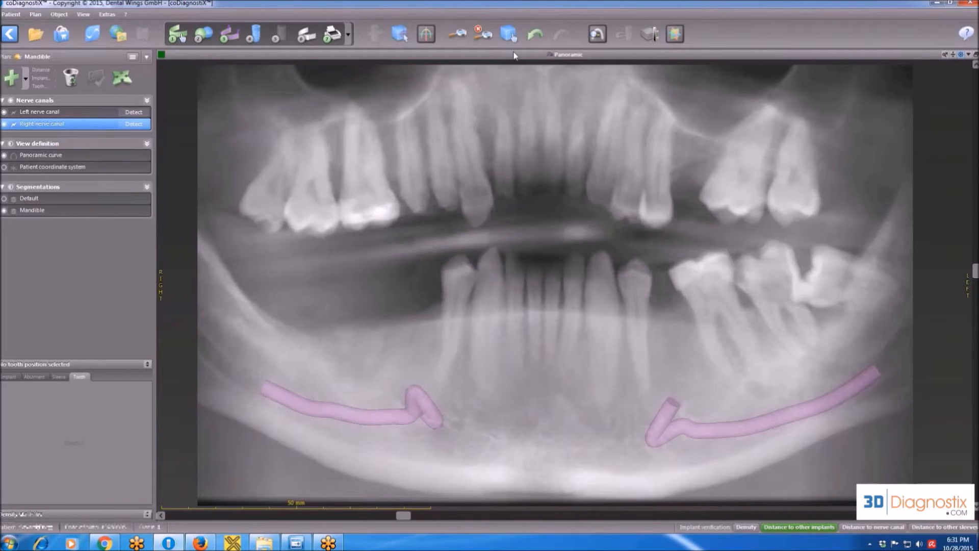
Examine both traced nerve canals and their exits at the mental foramina on the 3D mandible from the right, front and left
double_click(511, 55)
left_click_drag(459, 408, 382, 454)
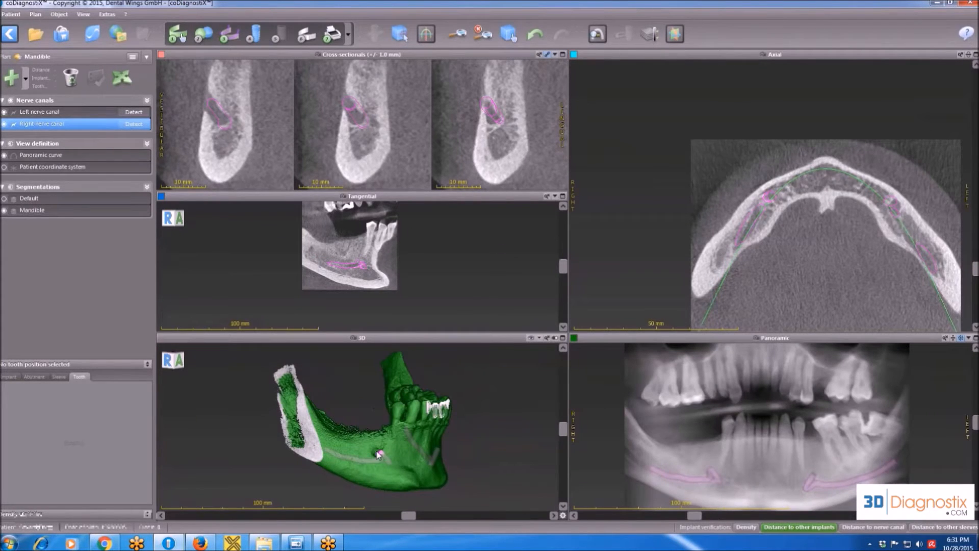
left_click_drag(408, 521, 357, 519)
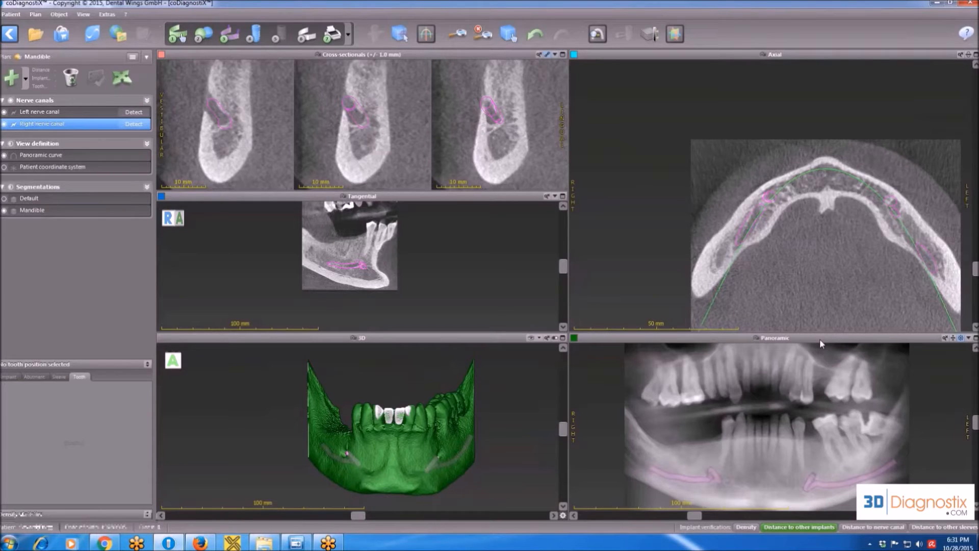
left_click_drag(358, 516, 306, 525)
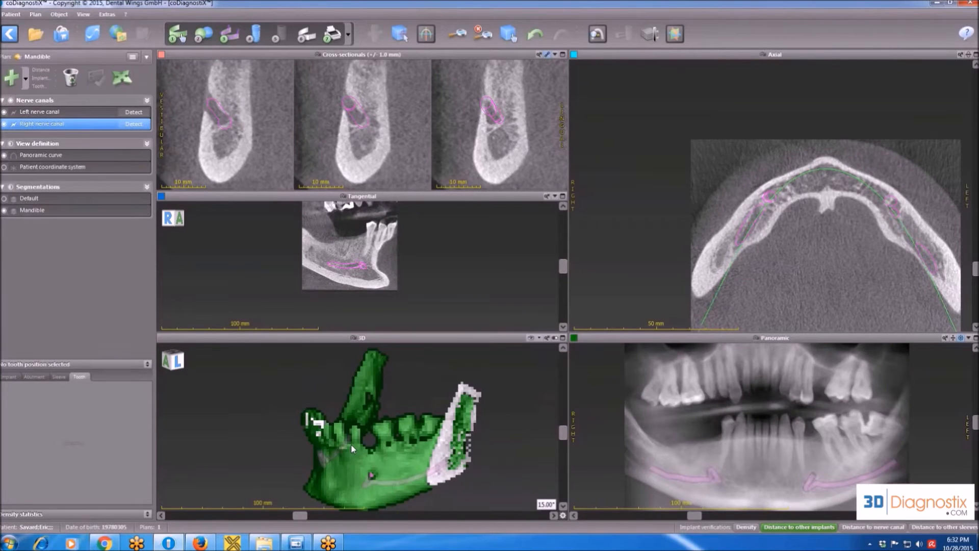
scroll(351, 443, "up", 3)
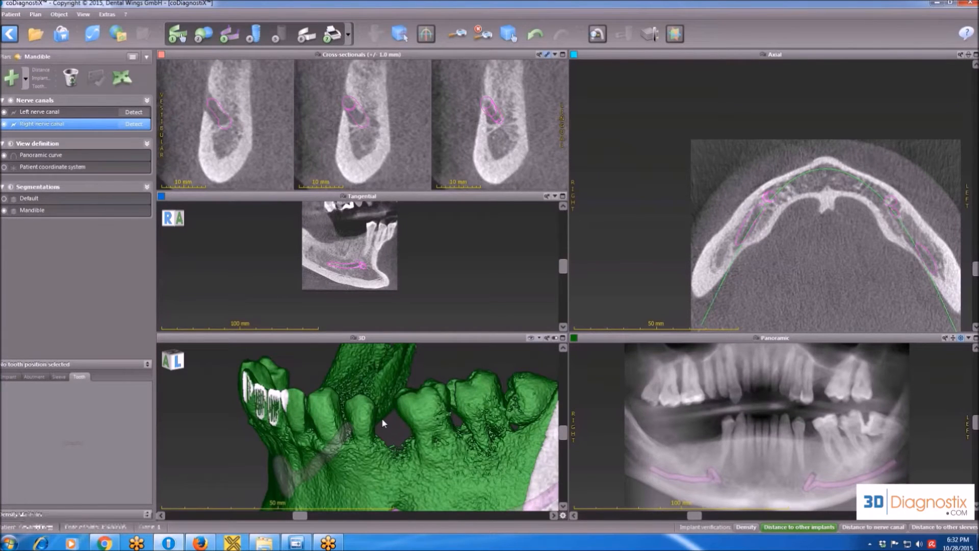
scroll(383, 420, "up", 2)
scroll(383, 421, "up", 1)
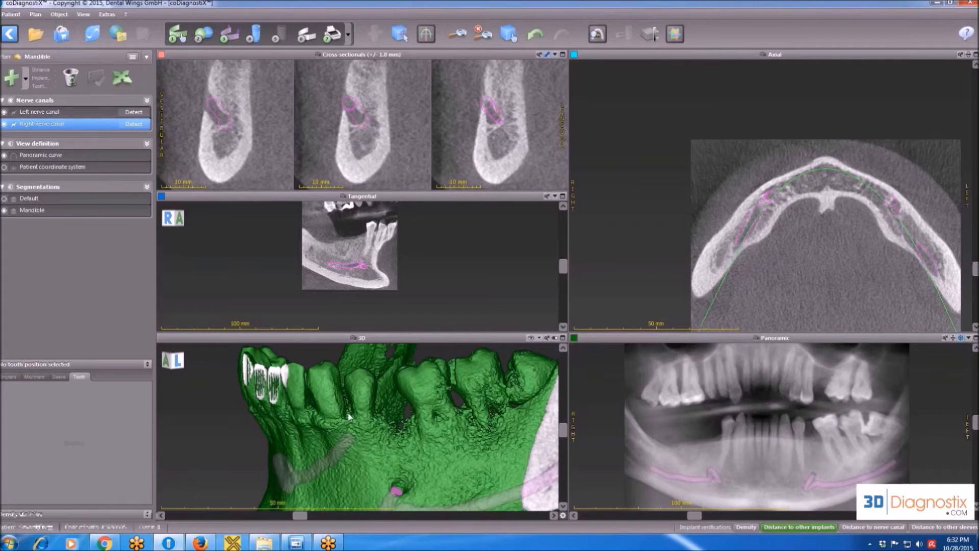
left_click_drag(299, 516, 409, 514)
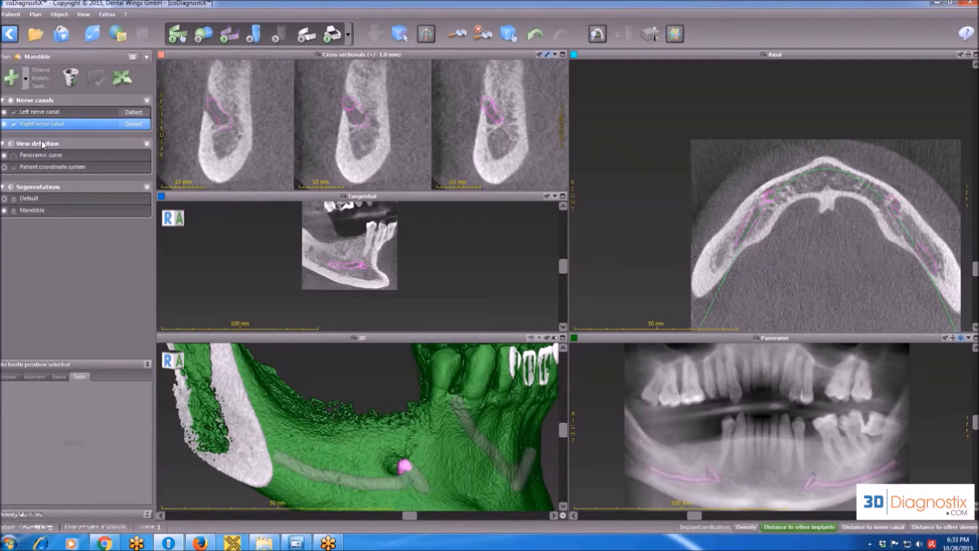
Add virtual teeth at positions 29 and 30 to the mandible plan
left_click(15, 78)
left_click(25, 79)
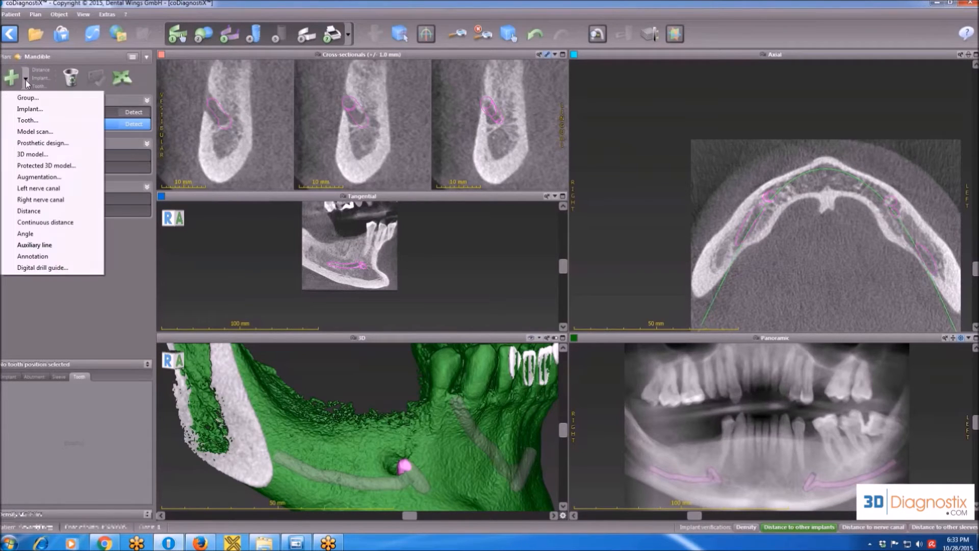
left_click(41, 121)
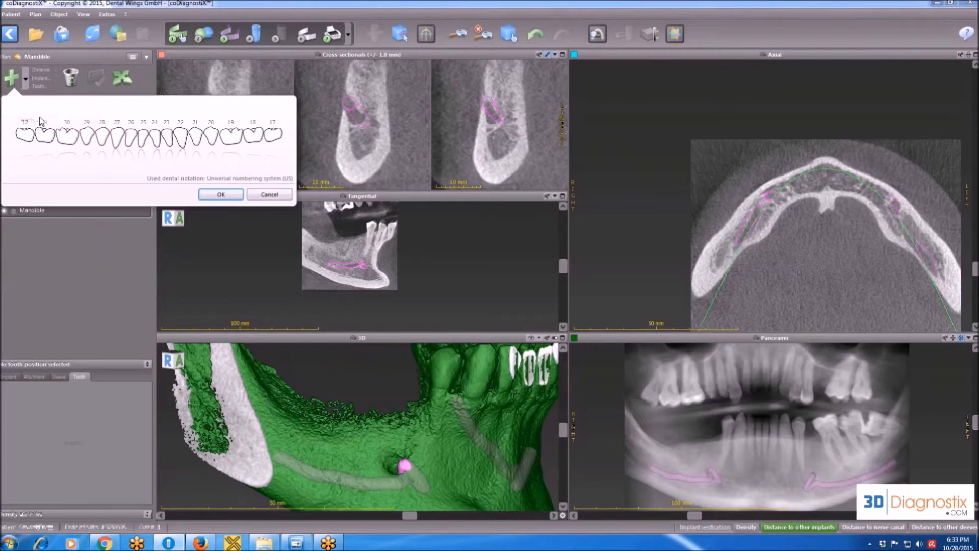
left_click(86, 135)
left_click(67, 135)
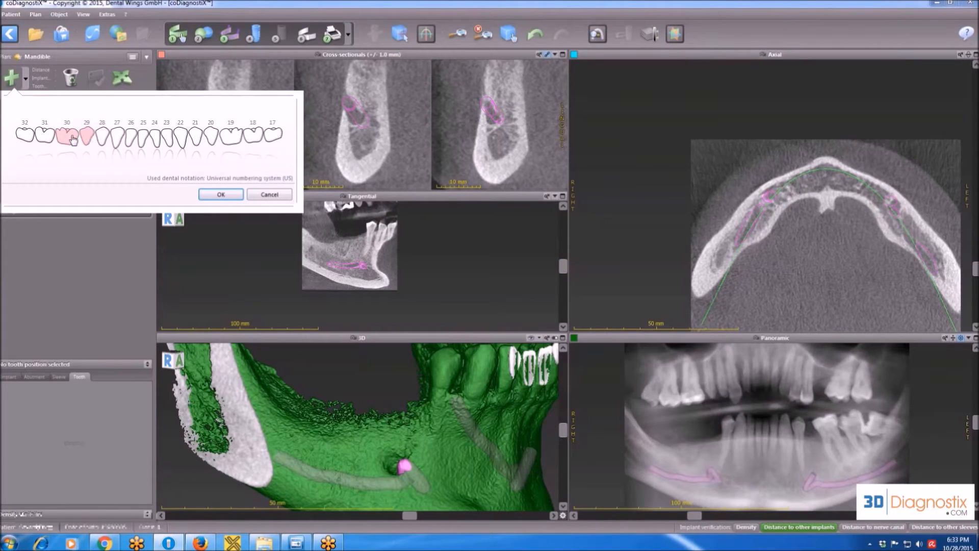
left_click(217, 195)
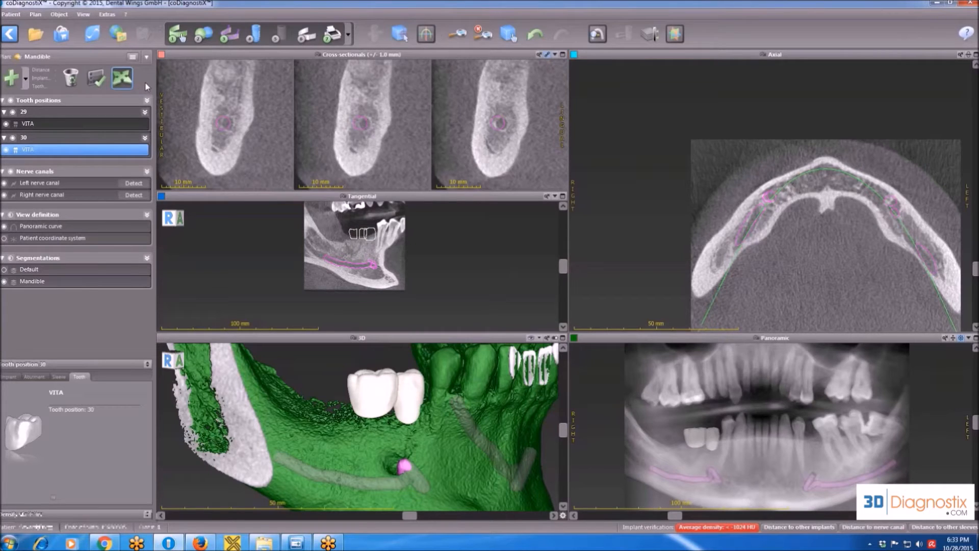
Raise virtual tooth 29 to the level of the neighbouring natural tooth and adjust its placement in the cross-sectional, tangential and 3D views
left_click(372, 239)
left_click_drag(372, 239, 371, 232)
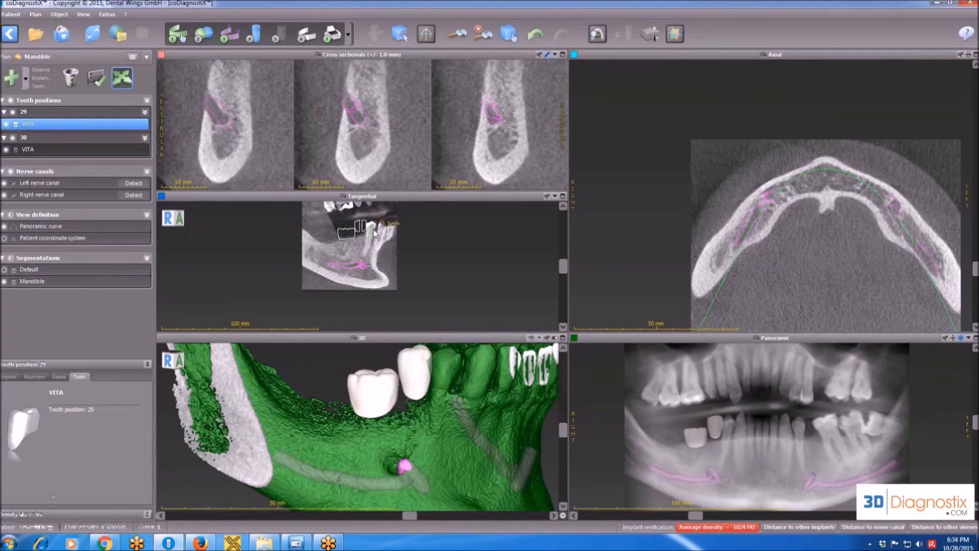
left_click(491, 41)
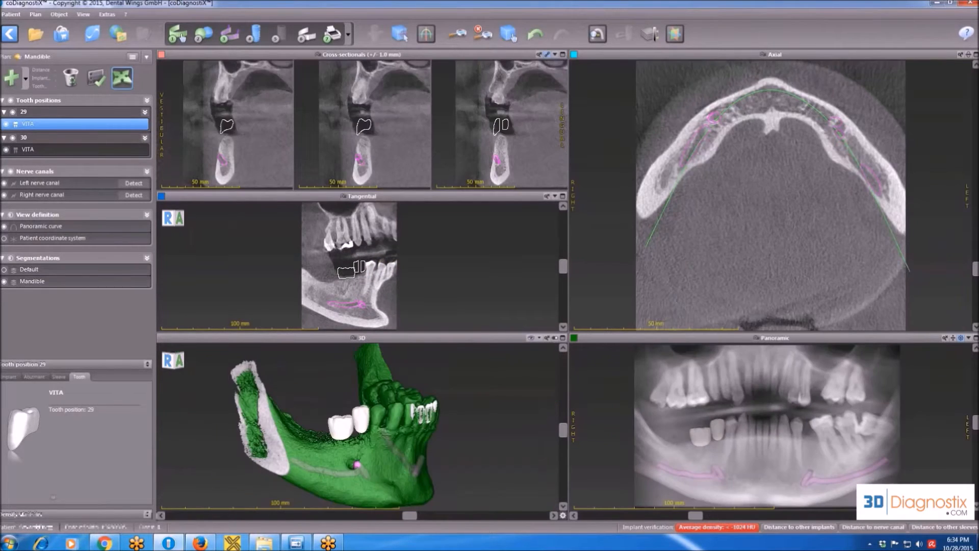
mouse_move(372, 119)
left_mouse_down()
mouse_move(361, 113)
mouse_move(368, 127)
left_mouse_up()
mouse_move(359, 270)
left_mouse_down()
mouse_move(354, 257)
mouse_move(361, 271)
left_mouse_up()
left_click_drag(368, 415, 363, 409)
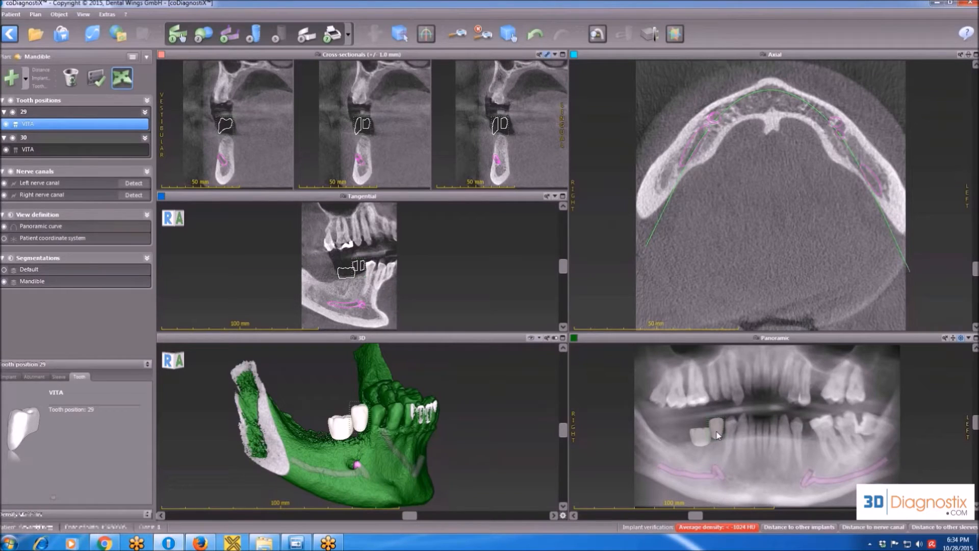
mouse_move(359, 426)
left_mouse_down()
mouse_move(363, 411)
mouse_move(363, 424)
left_mouse_up()
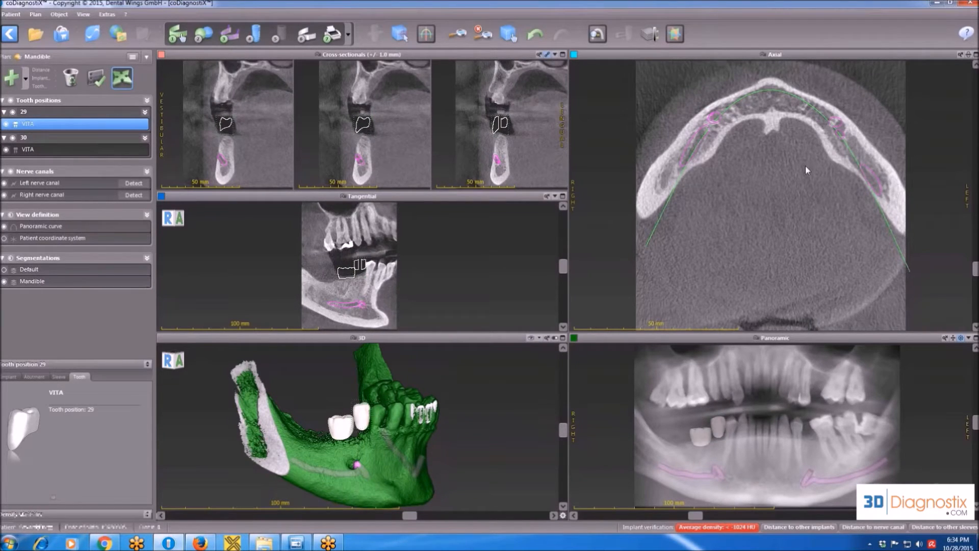
Open tooth 29 for editing and lower it slightly in the cross-section, adjusting its axial position
double_click(365, 419)
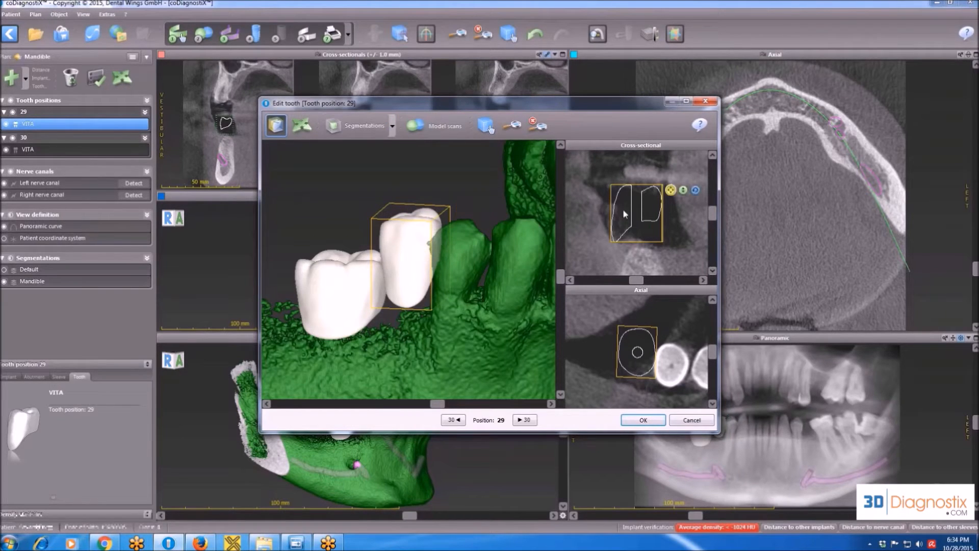
left_click_drag(642, 209, 641, 214)
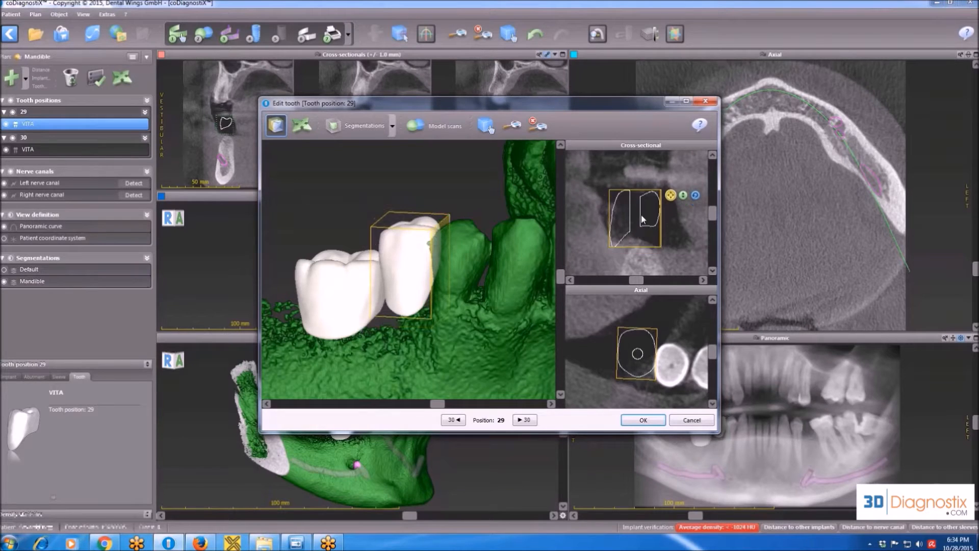
left_click_drag(639, 365, 638, 367)
Compare tooth 29 with the adjacent natural tooth across the cross-sections and shift its outline slightly outward to line up
scroll(656, 241, "down", 1)
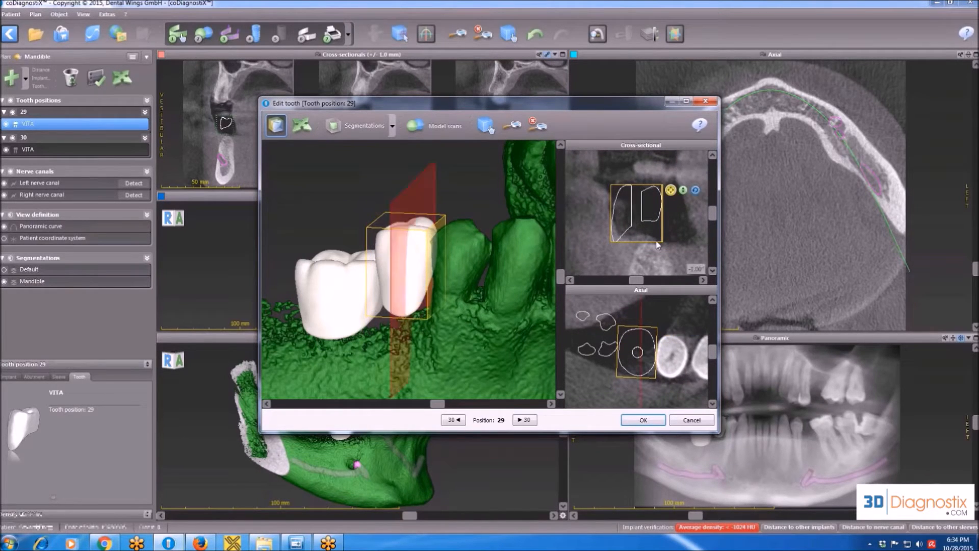
scroll(656, 240, "up", 3)
scroll(657, 241, "up", 2)
scroll(657, 241, "down", 2)
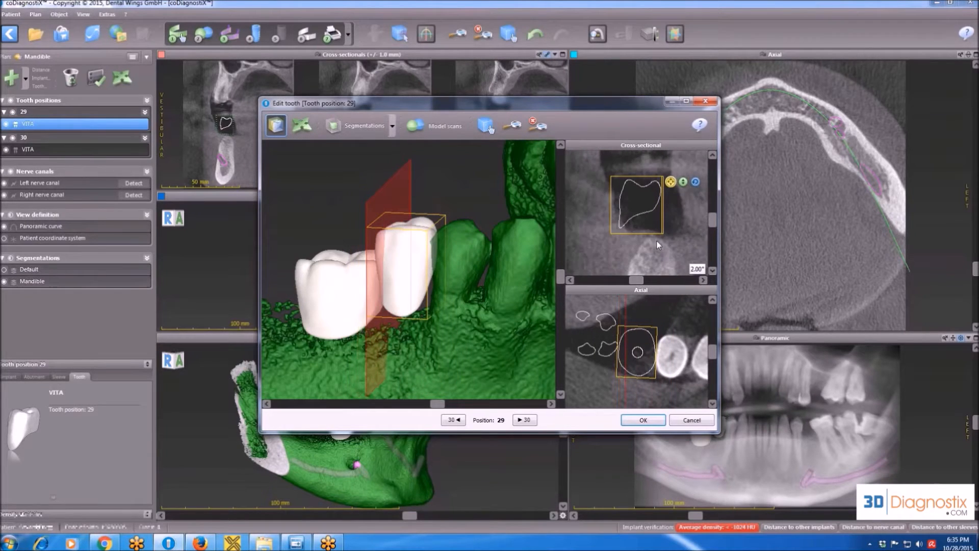
scroll(653, 222, "down", 7)
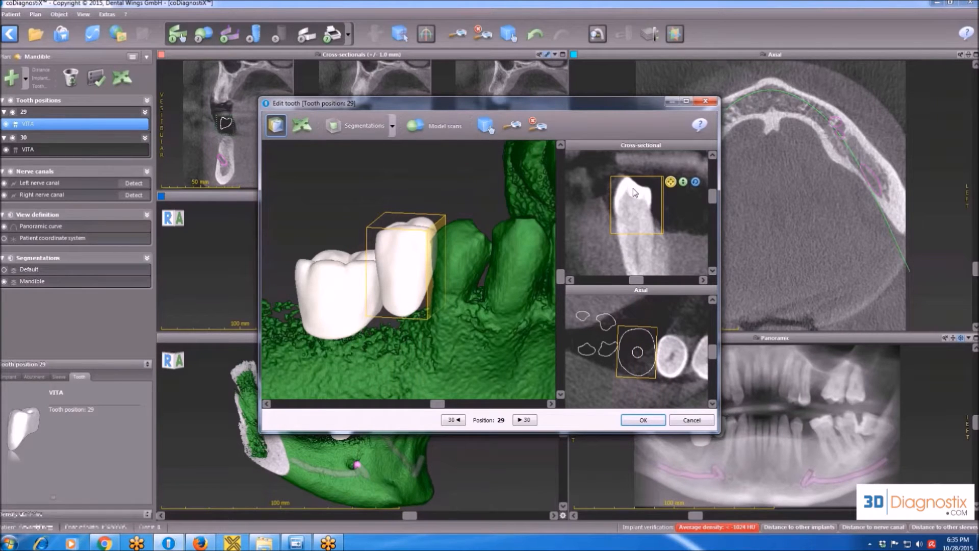
scroll(633, 188, "up", 4)
scroll(635, 191, "down", 4)
scroll(634, 188, "up", 4)
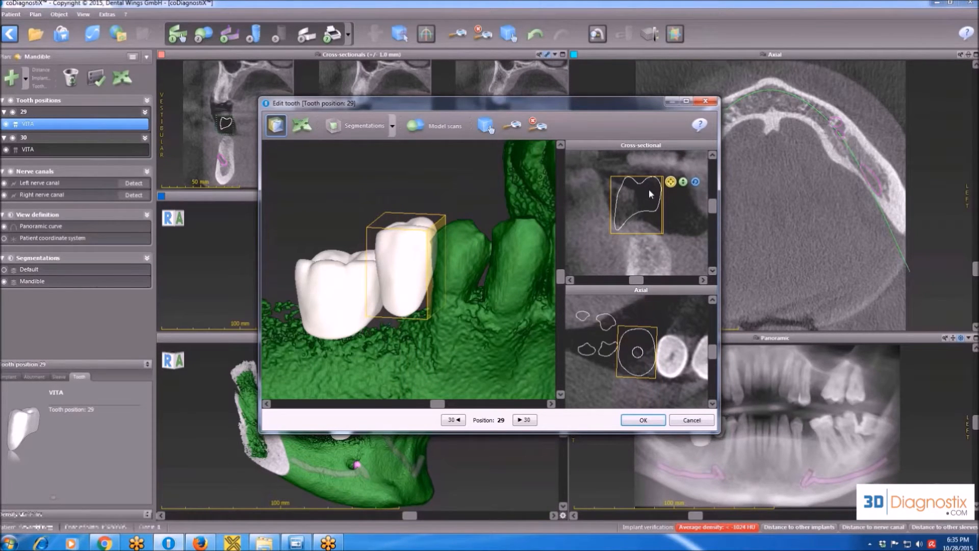
left_click_drag(649, 190, 646, 191)
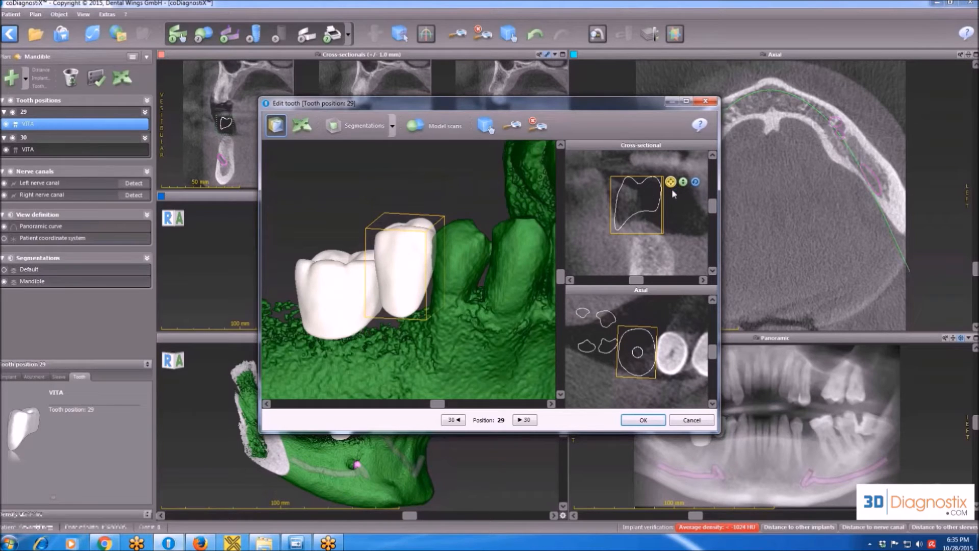
Check tooth 29 against the neighbouring crown in cross-sections and raise it slightly in the 3D view
scroll(661, 205, "down", 4)
scroll(661, 205, "down", 5)
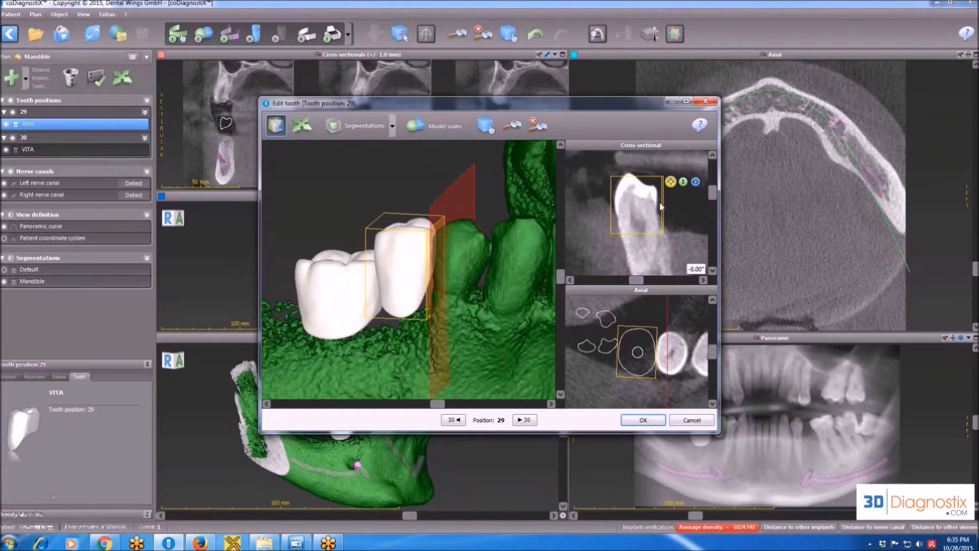
scroll(661, 207, "up", 5)
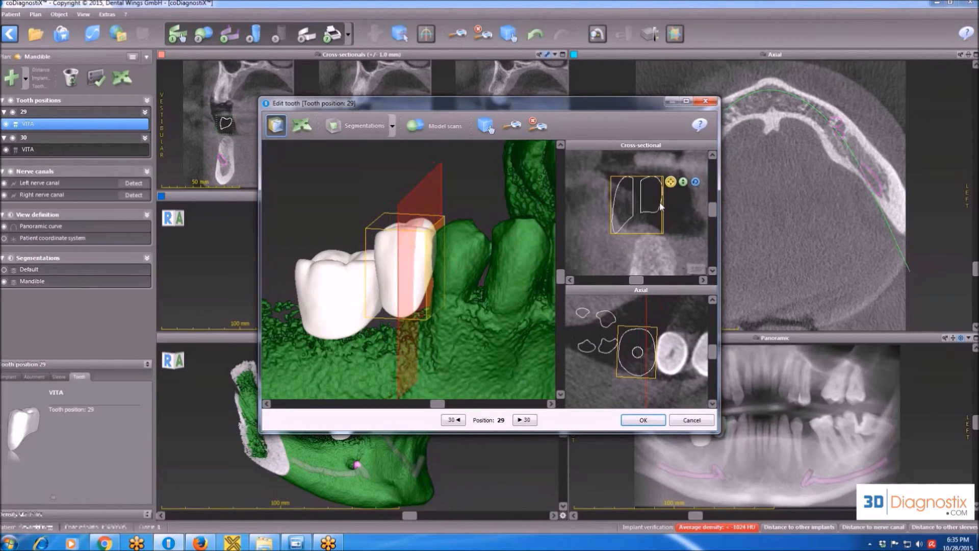
scroll(660, 206, "down", 5)
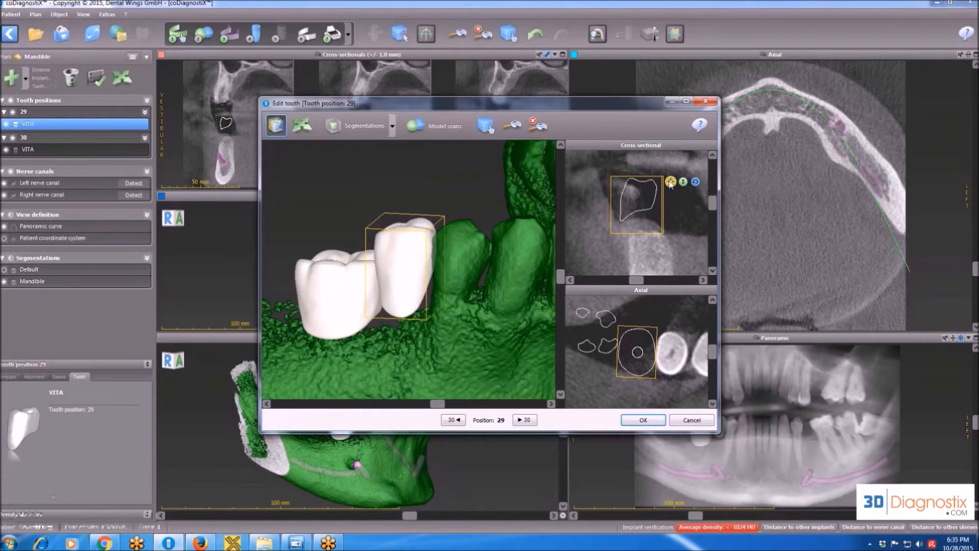
left_click_drag(641, 349, 639, 351)
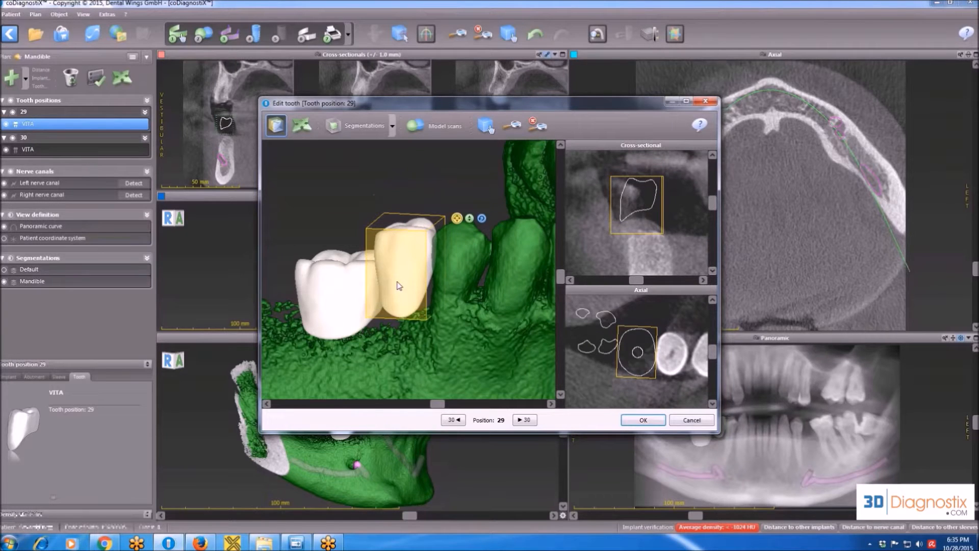
left_click_drag(399, 286, 419, 219)
left_click_drag(415, 272, 439, 264)
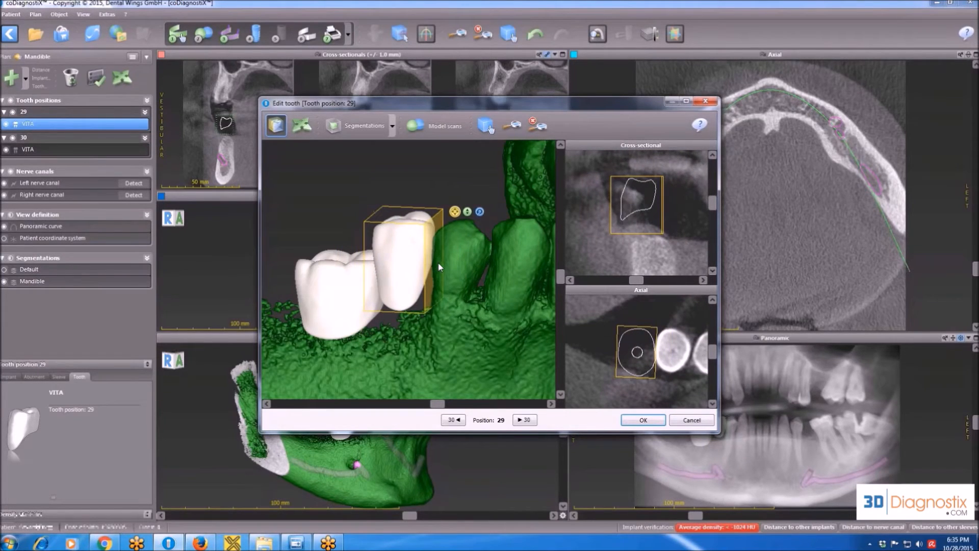
Scale tooth 29 down slightly so it is narrower between tooth 30 and the natural tooth in front
left_click_drag(442, 403, 455, 404)
left_click(468, 213)
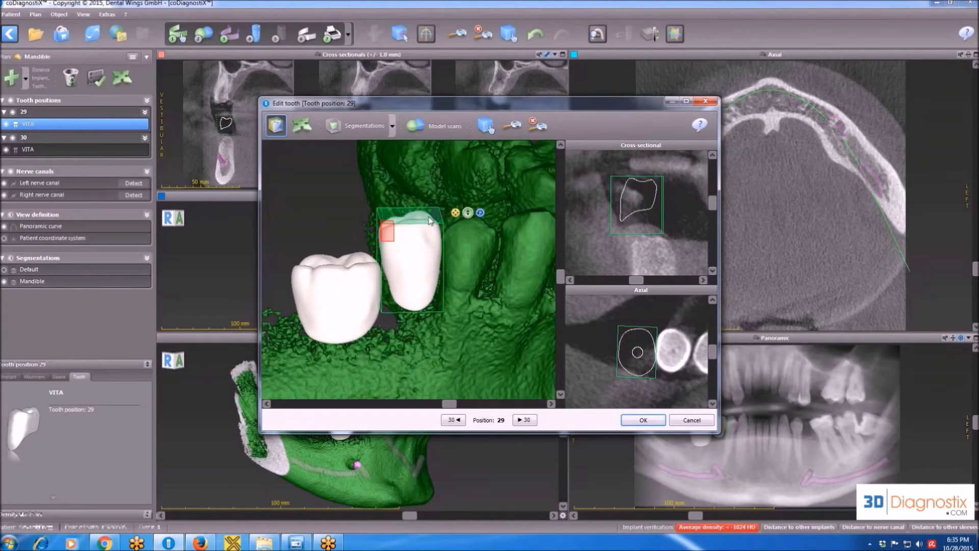
left_click_drag(430, 220, 404, 266)
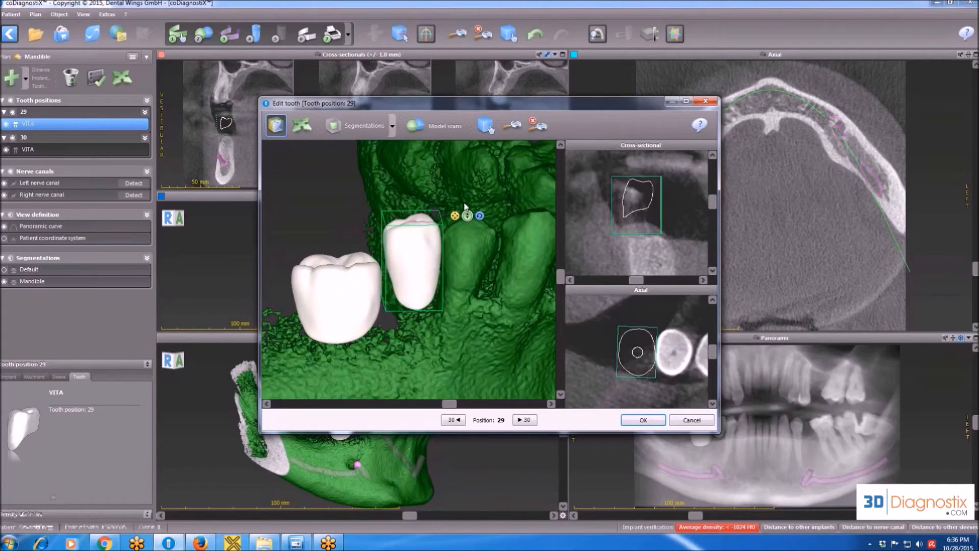
Rotate tooth 29 about its long axis and tilt it slightly to match the adjacent natural teeth
left_click(480, 216)
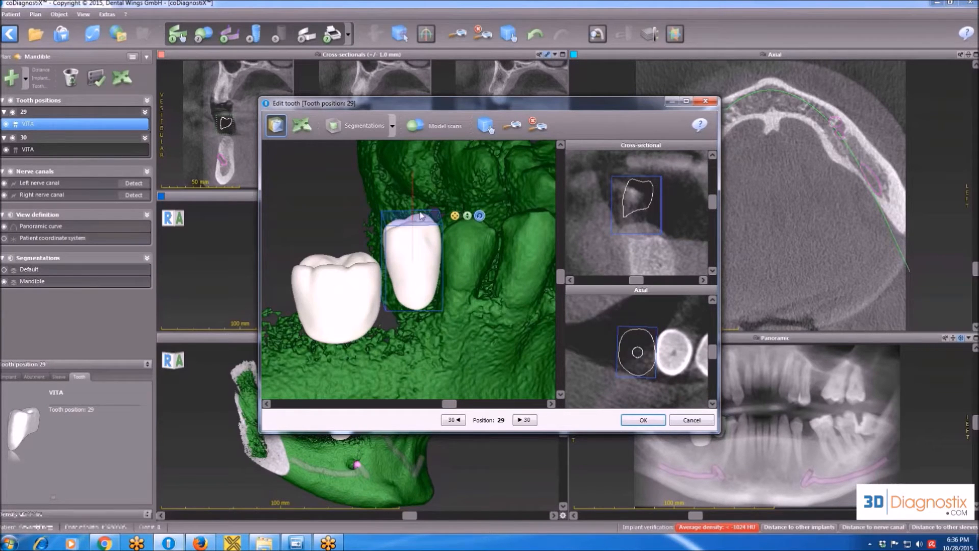
mouse_move(421, 216)
left_mouse_down()
mouse_move(394, 216)
mouse_move(423, 216)
left_mouse_up()
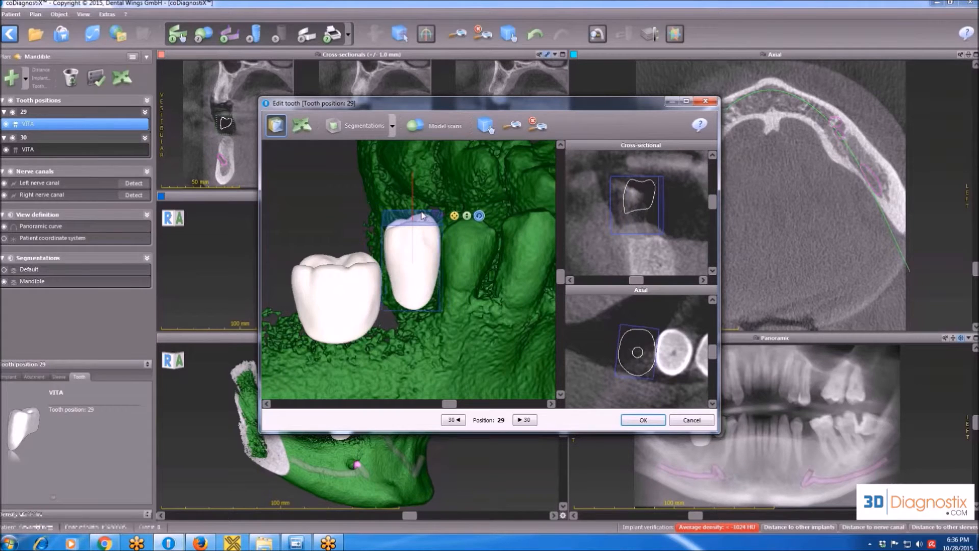
left_click_drag(419, 253, 419, 253)
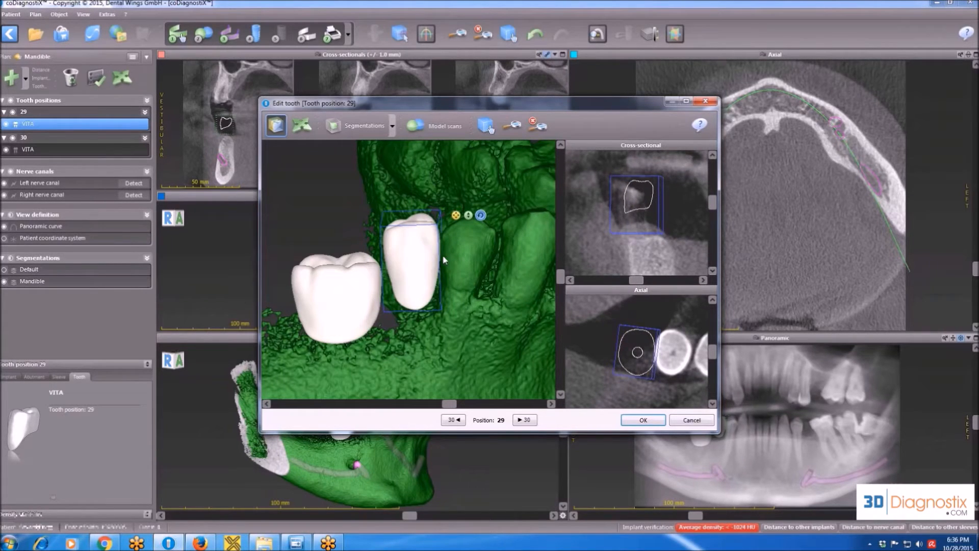
left_click_drag(440, 257, 440, 256)
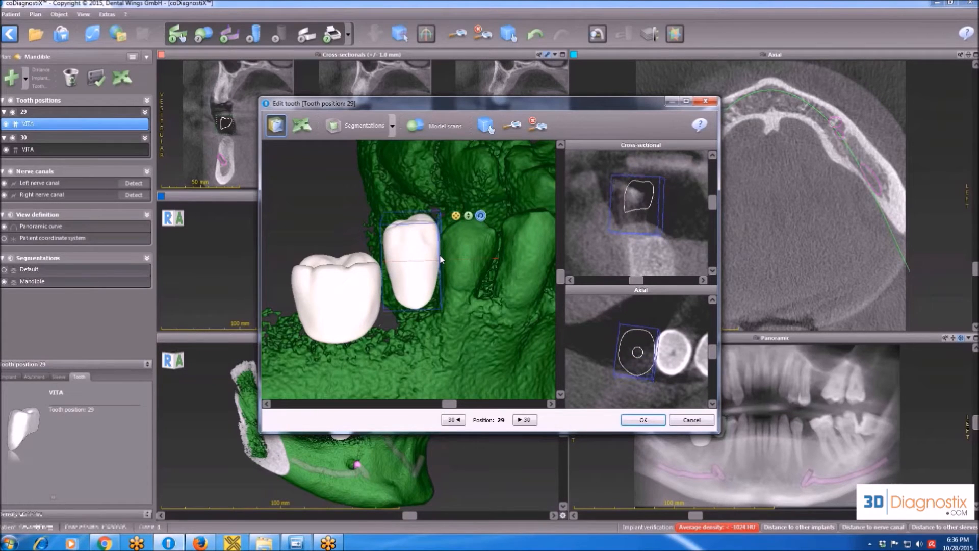
left_click_drag(459, 406, 449, 406)
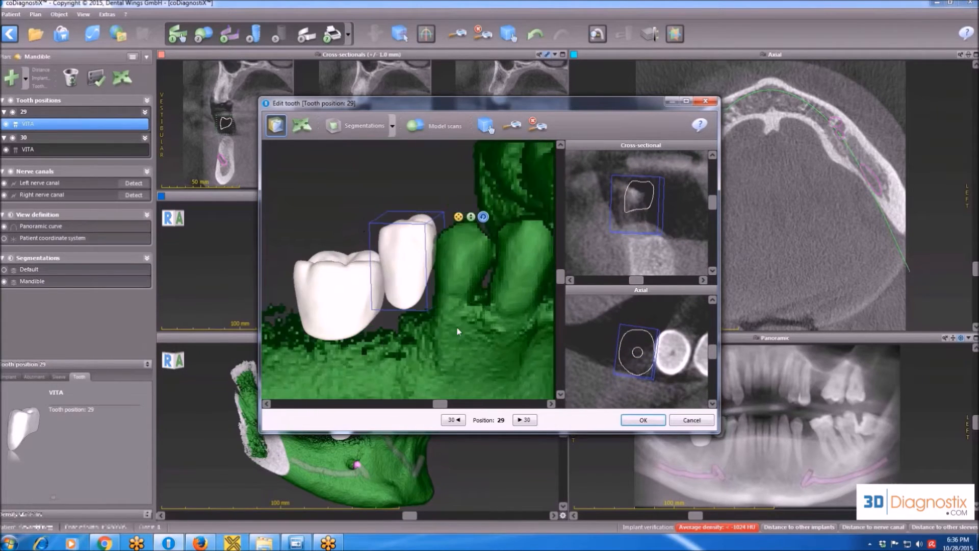
left_click_drag(439, 275, 440, 285)
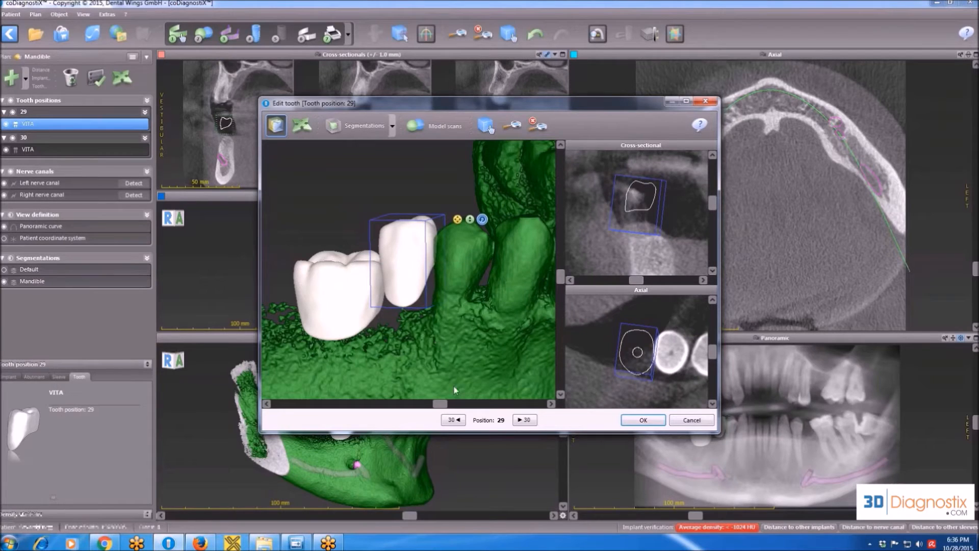
Fine-tune the rotation of tooth 29 in the cross-sectional and axial views and accept the tooth edit
left_click_drag(446, 404, 459, 404)
left_click_drag(632, 165, 629, 164)
mouse_move(634, 366)
left_mouse_down()
mouse_move(629, 360)
mouse_move(633, 367)
left_mouse_up()
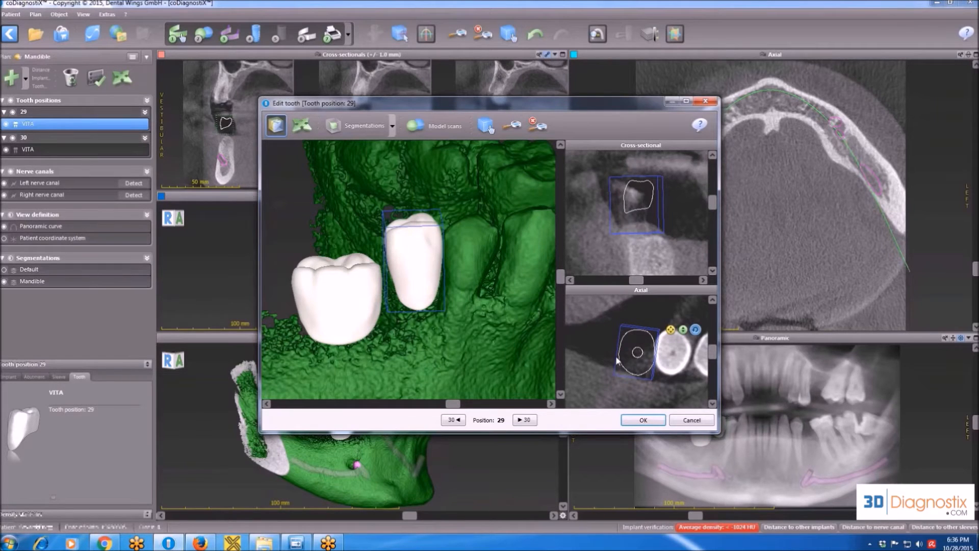
left_click(648, 420)
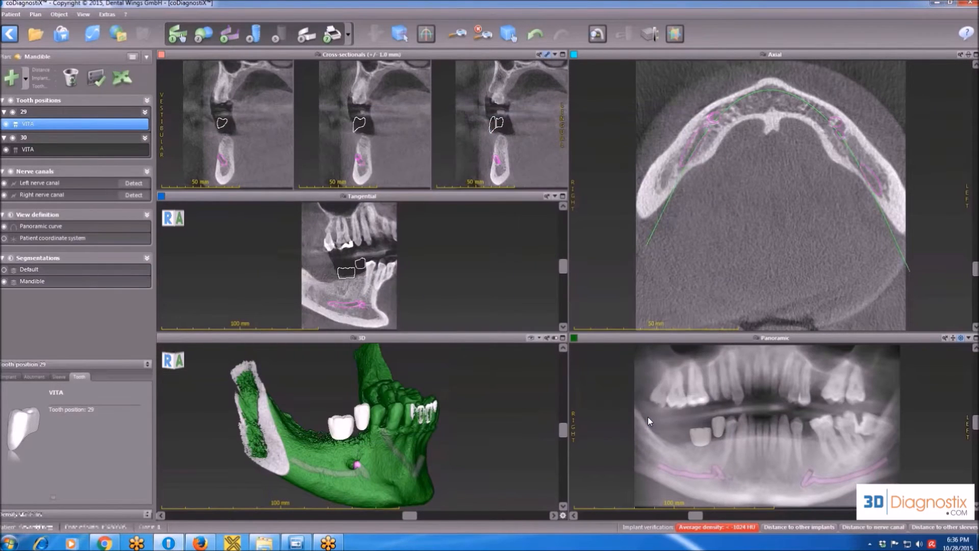
Open tooth 30 for editing, raise it towards tooth 29's height and align it behind tooth 29 in an axial slice
double_click(338, 431)
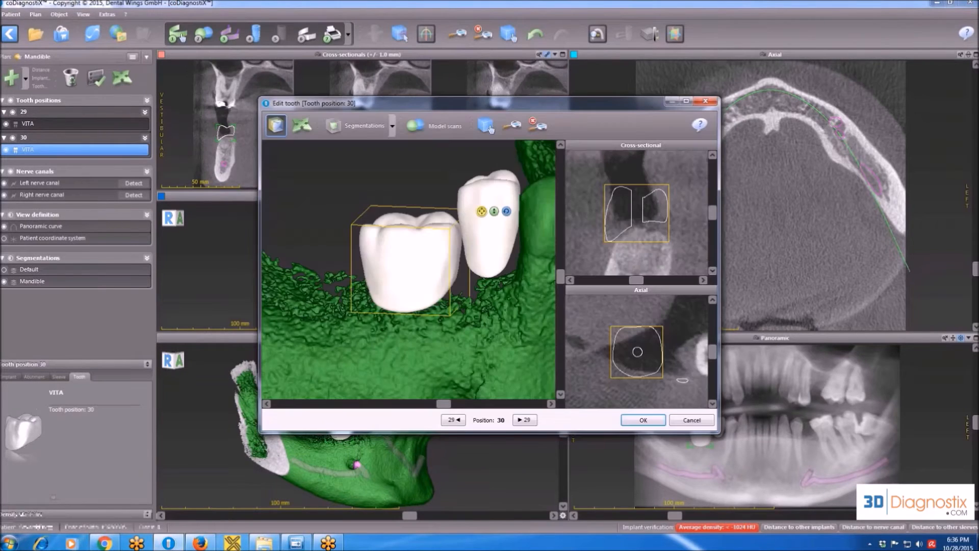
left_click_drag(633, 223, 636, 198)
scroll(645, 349, "up", 1)
scroll(645, 348, "up", 3)
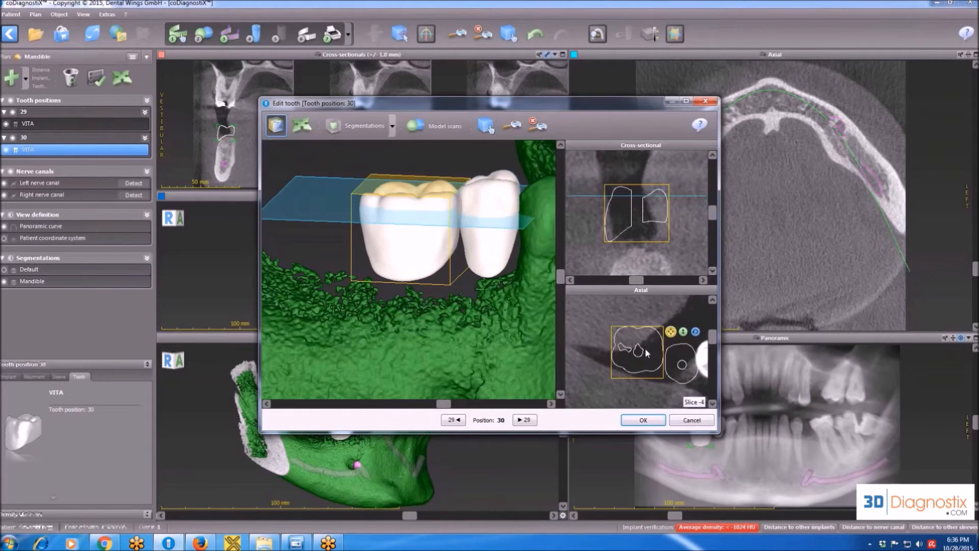
left_click_drag(645, 349, 649, 359)
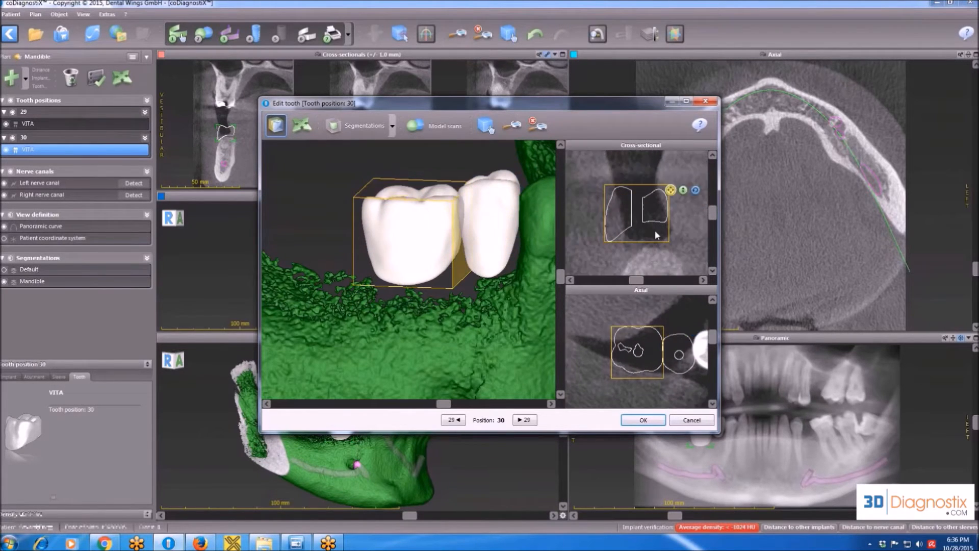
Compare tooth 30 with tooth 29 across the cross-sections and raise tooth 30 a little further
scroll(655, 231, "up", 4)
scroll(655, 230, "up", 3)
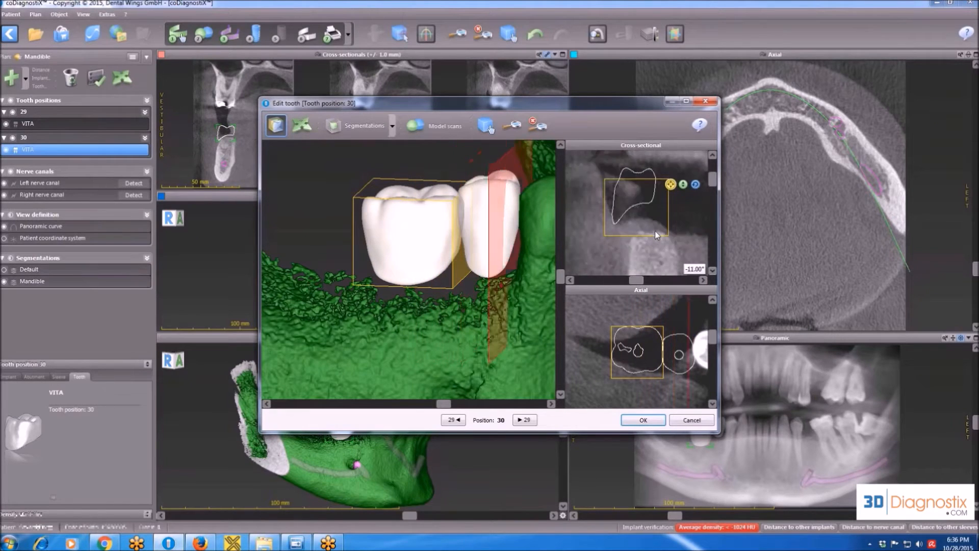
scroll(655, 231, "down", 4)
left_click_drag(648, 216, 652, 209)
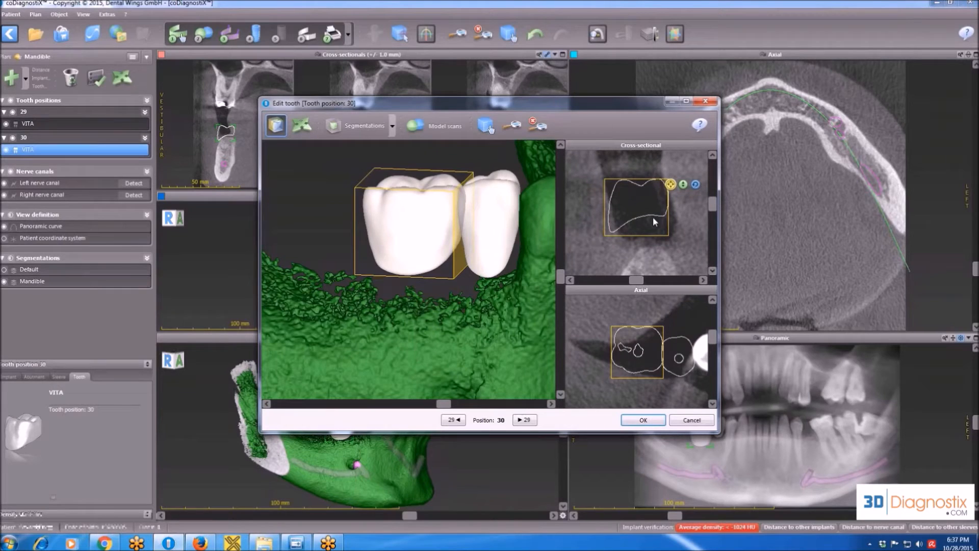
Nudge tooth 30 slightly away from tooth 29 in the axial view, check its cross-sections and accept the tooth edit
left_click_drag(644, 354, 643, 354)
scroll(698, 207, "down", 3)
scroll(699, 210, "up", 7)
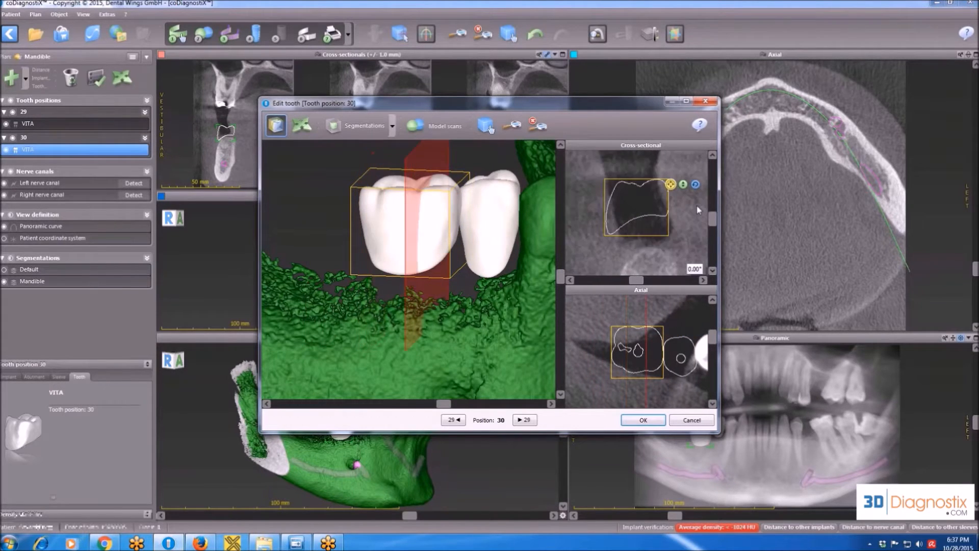
scroll(698, 209, "down", 6)
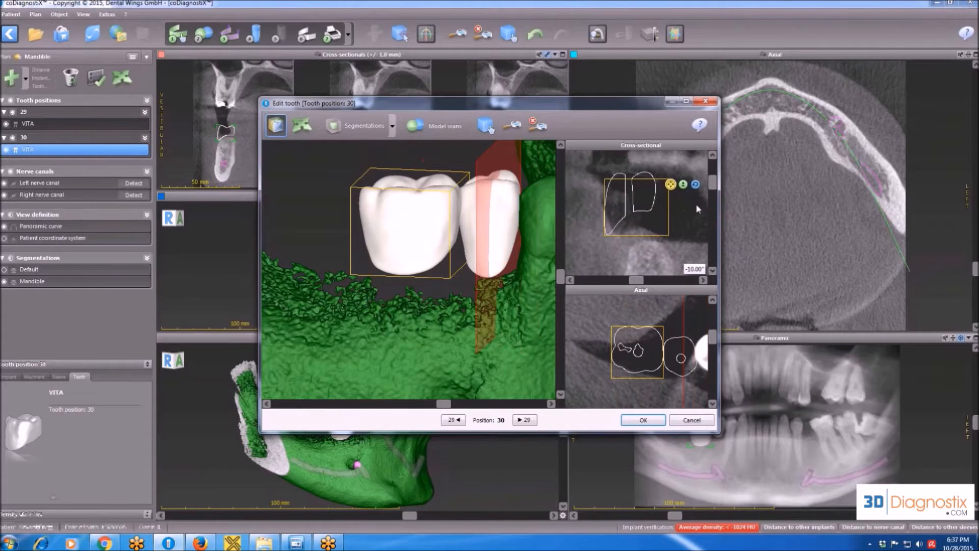
scroll(698, 210, "down", 4)
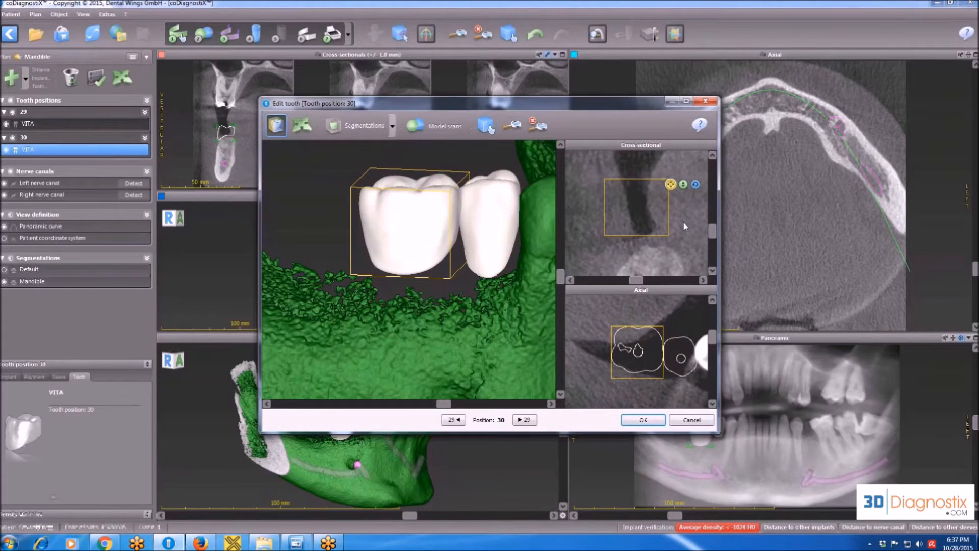
scroll(684, 225, "up", 3)
left_click(662, 418)
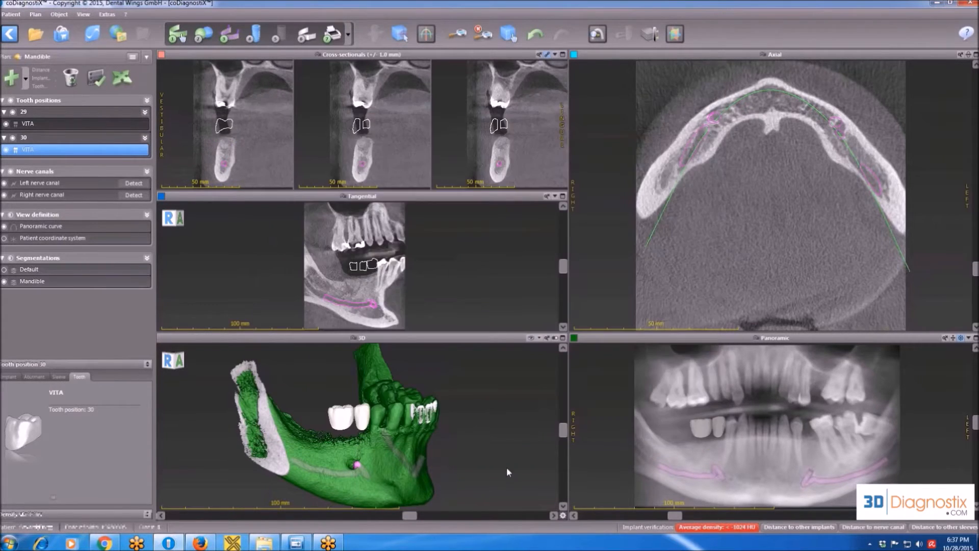
Enlarge the 3D view and show the mandible from the superior direction, turned slightly to inspect teeth 29 and 30
left_click_drag(411, 515, 414, 520)
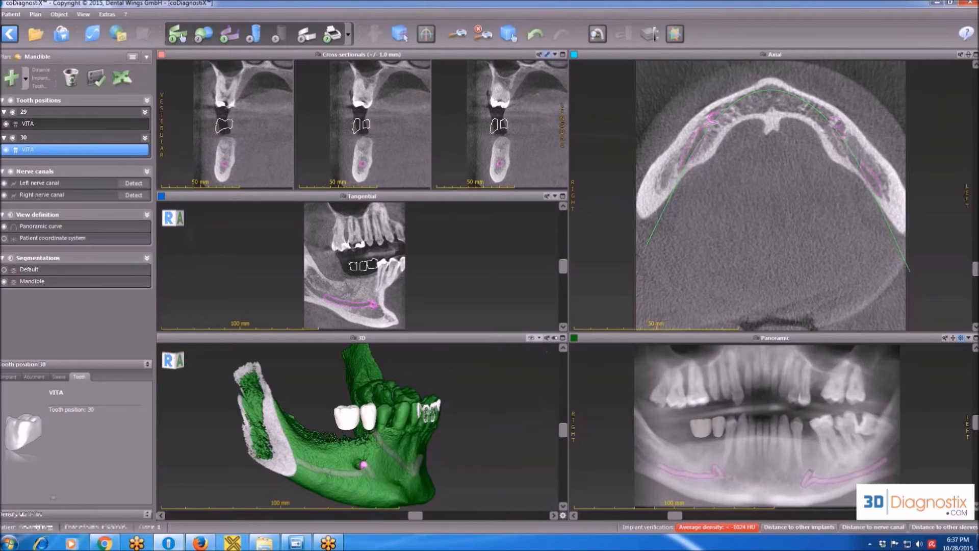
double_click(471, 341)
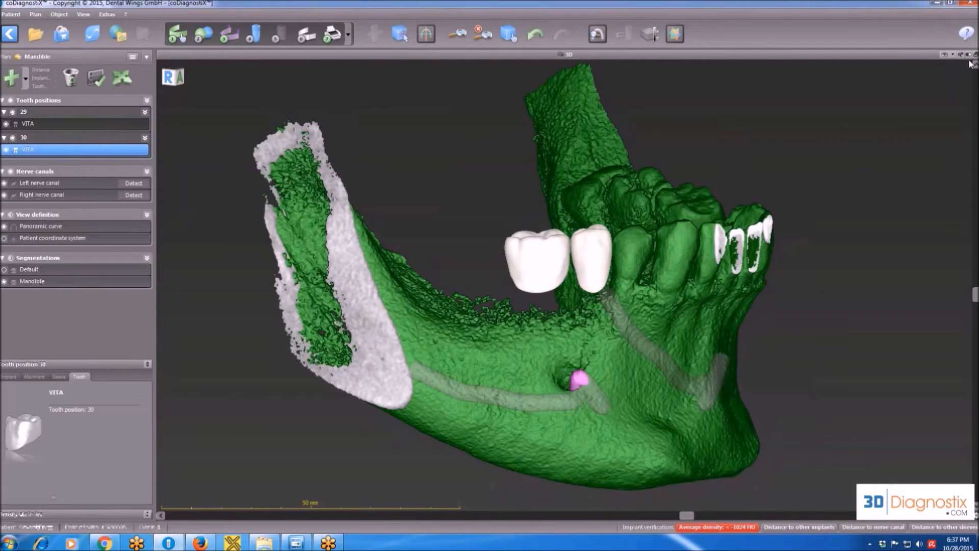
left_click(952, 54)
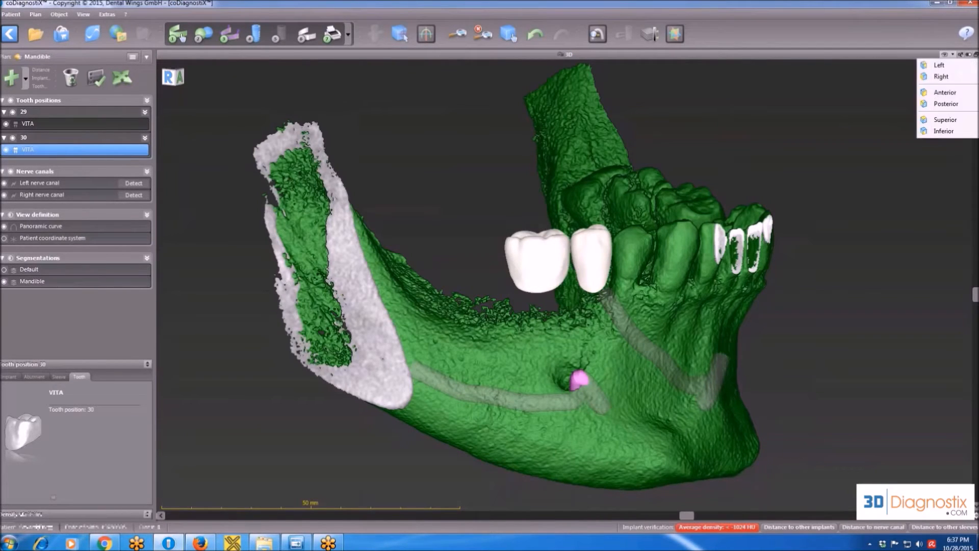
left_click(945, 122)
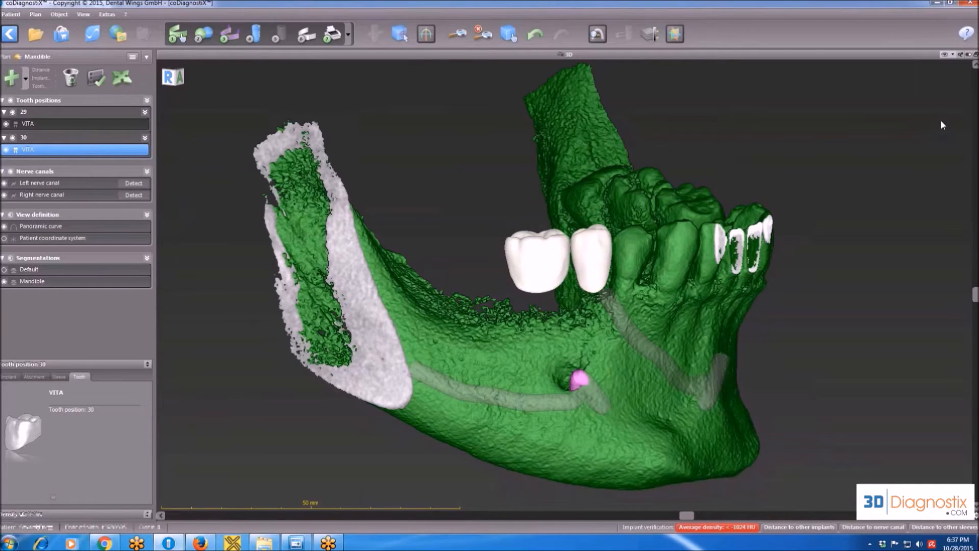
left_click(952, 54)
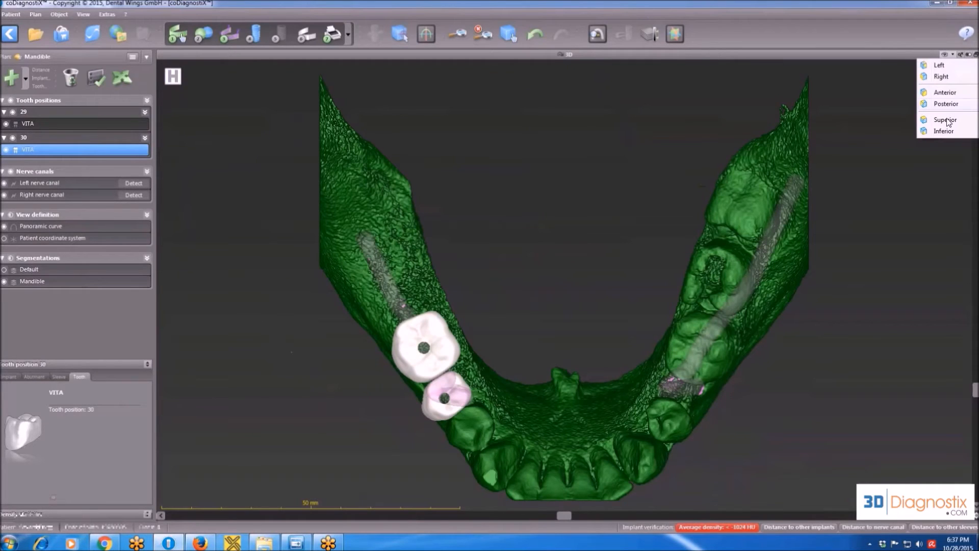
left_click(767, 58)
left_click_drag(564, 513, 523, 493)
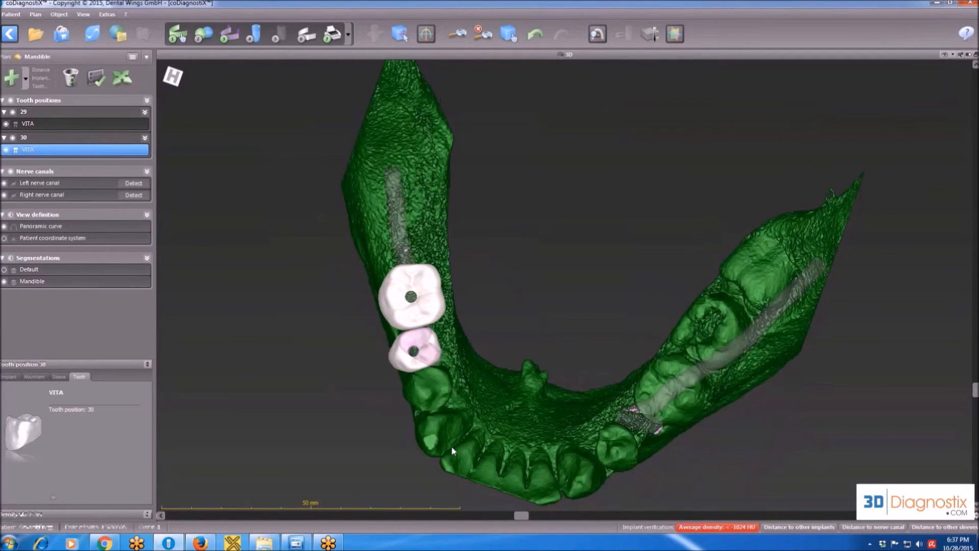
Enable moving of objects and shift tooth 29 slightly inward to line it up with the arch in the superior view
left_click(423, 361)
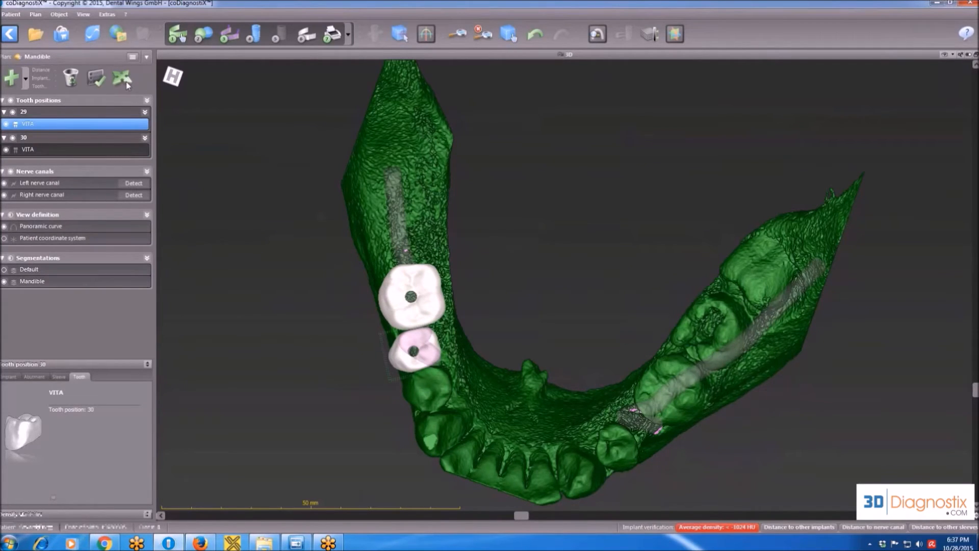
left_click(125, 80)
left_click_drag(406, 356, 409, 351)
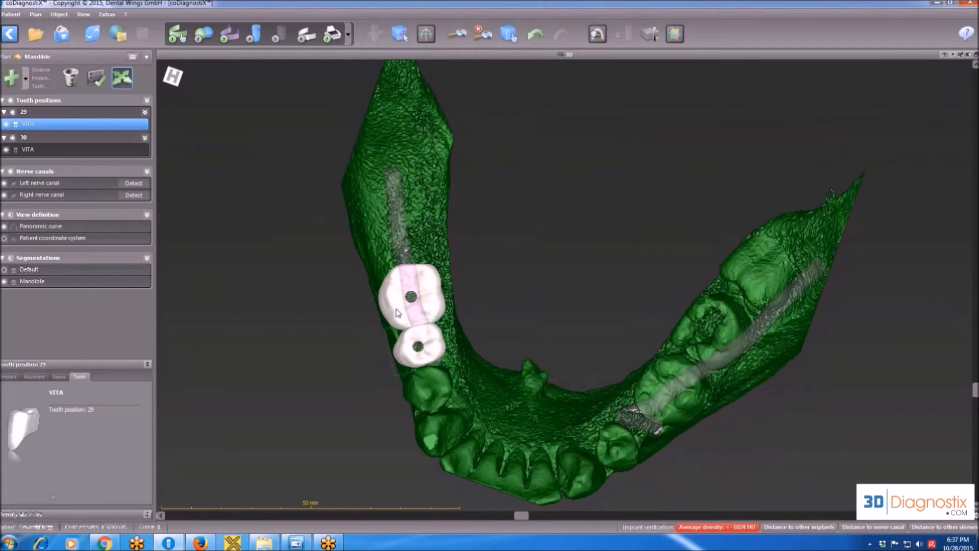
Shift tooth 30 slightly outward and backward from tooth 29 in the superior view and restore the multi-view layout
left_click(403, 314)
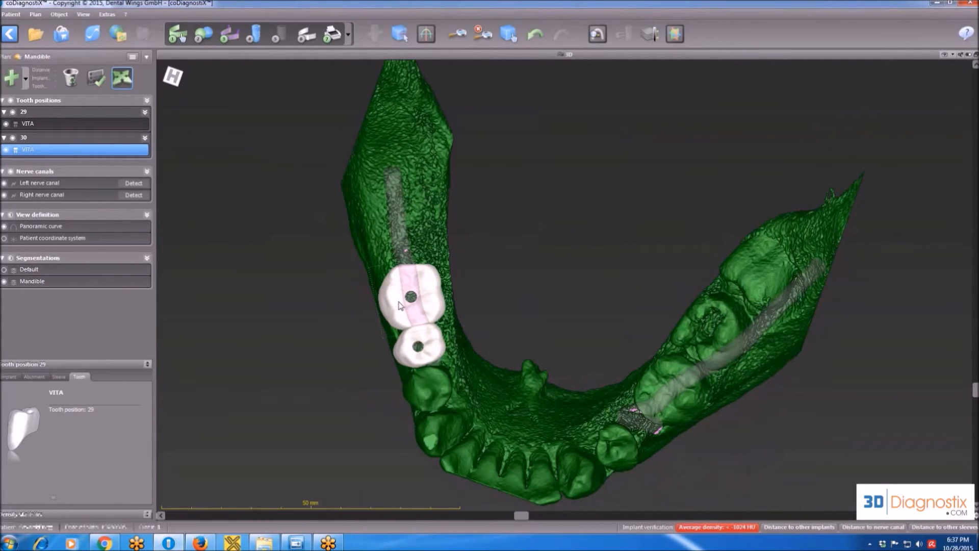
left_click(399, 299)
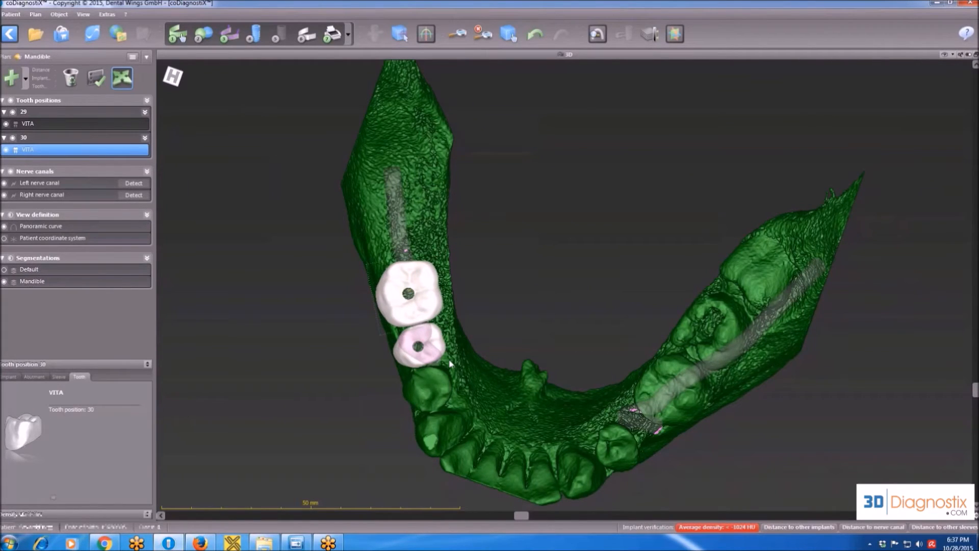
scroll(451, 359, "up", 3)
scroll(451, 359, "down", 1)
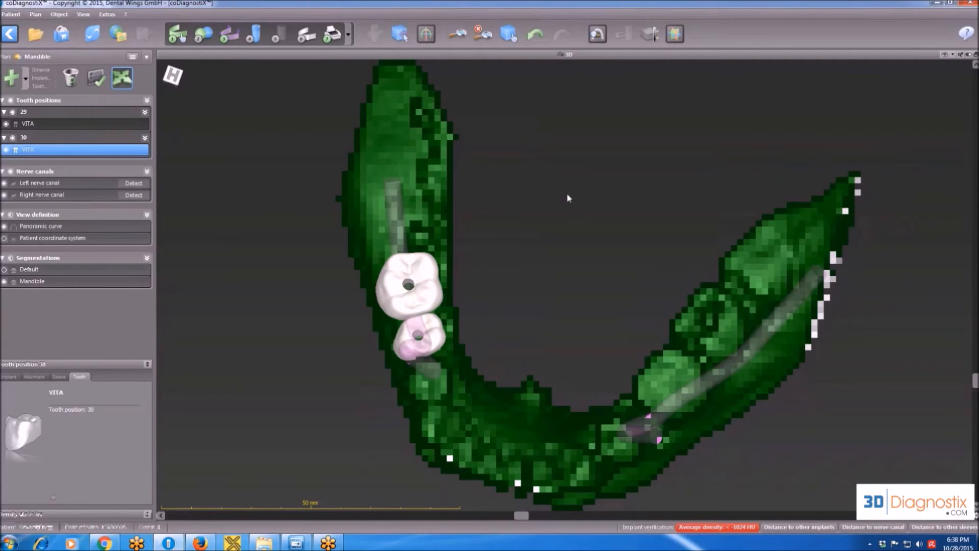
double_click(677, 56)
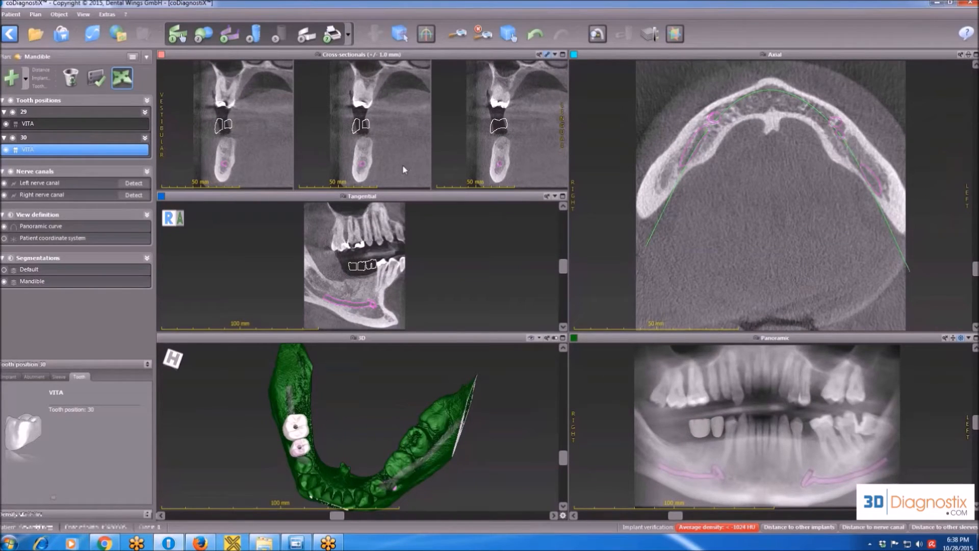
Fine-tune tooth 30's height against tooth 29 in the enlarged tangential view and restore the multi-view layout
double_click(418, 198)
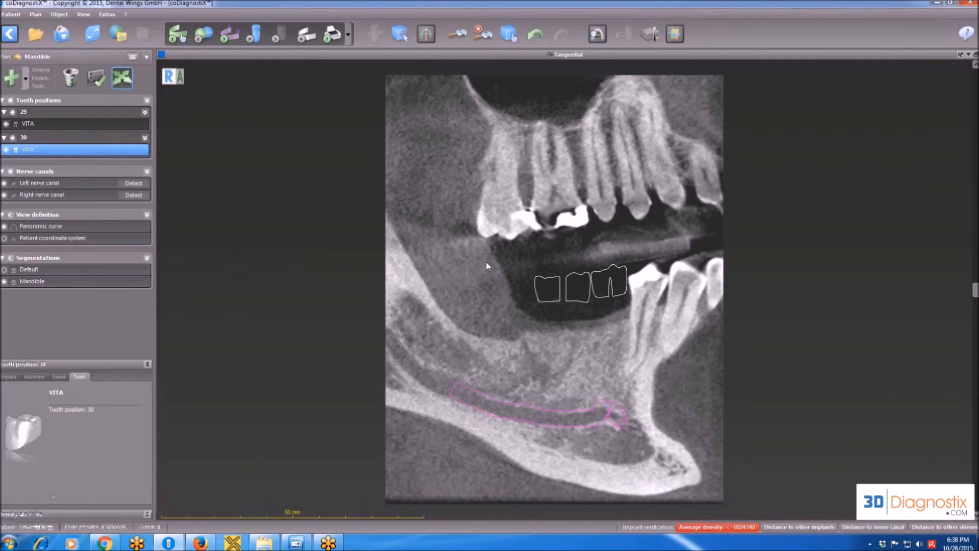
left_click_drag(561, 283, 559, 256)
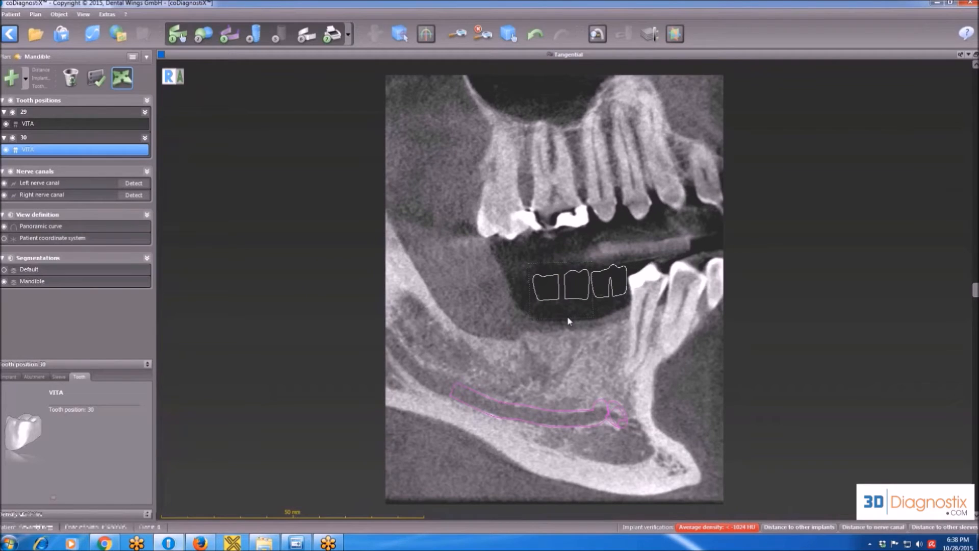
left_click_drag(570, 320, 570, 298)
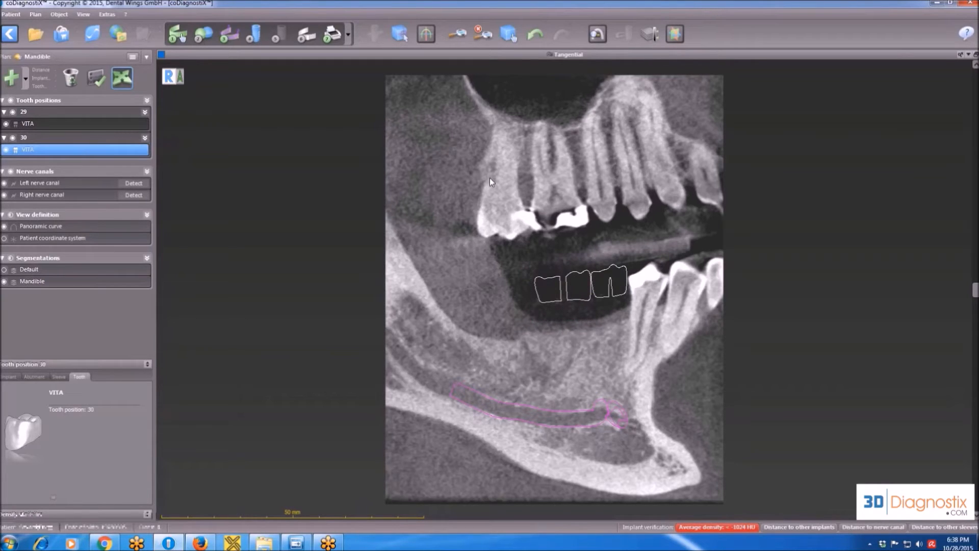
double_click(481, 58)
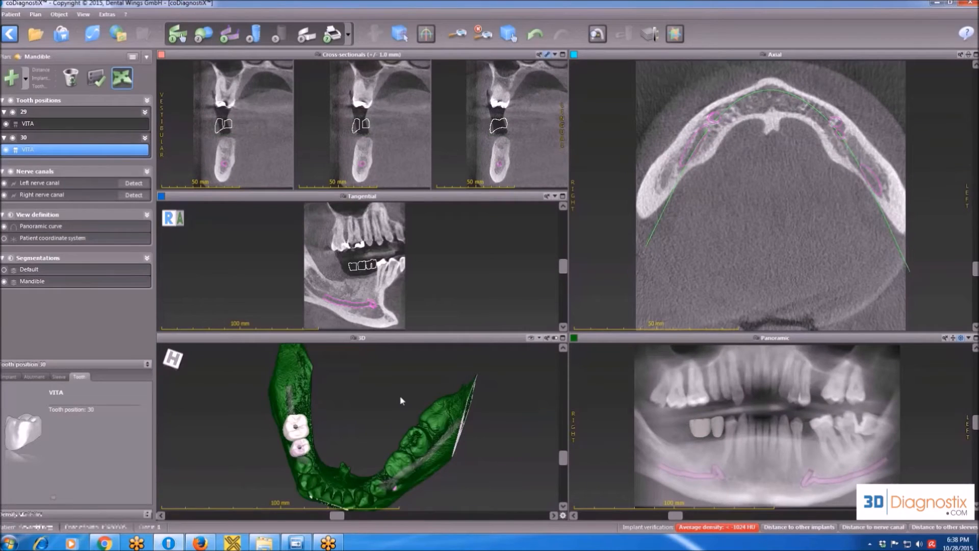
scroll(378, 404, "up", 3)
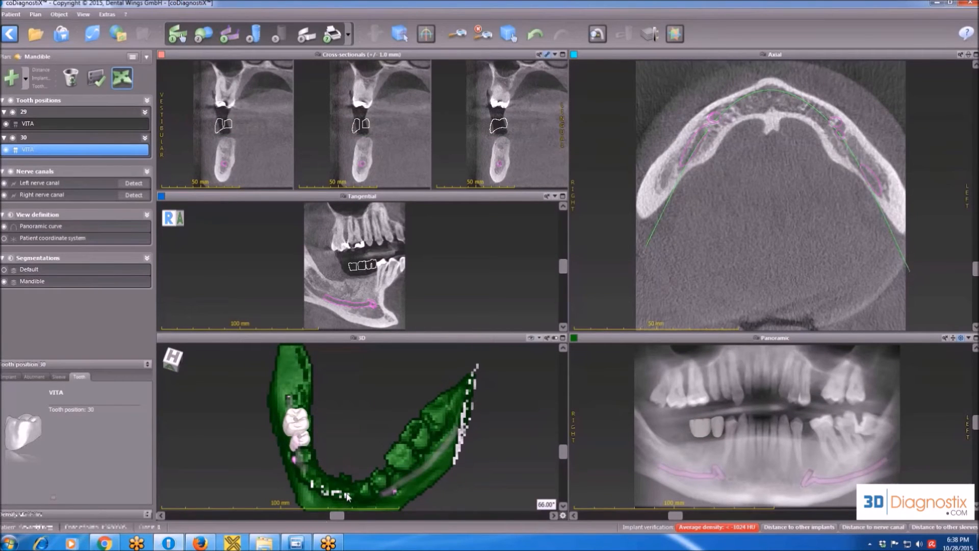
left_click_drag(339, 515, 348, 515)
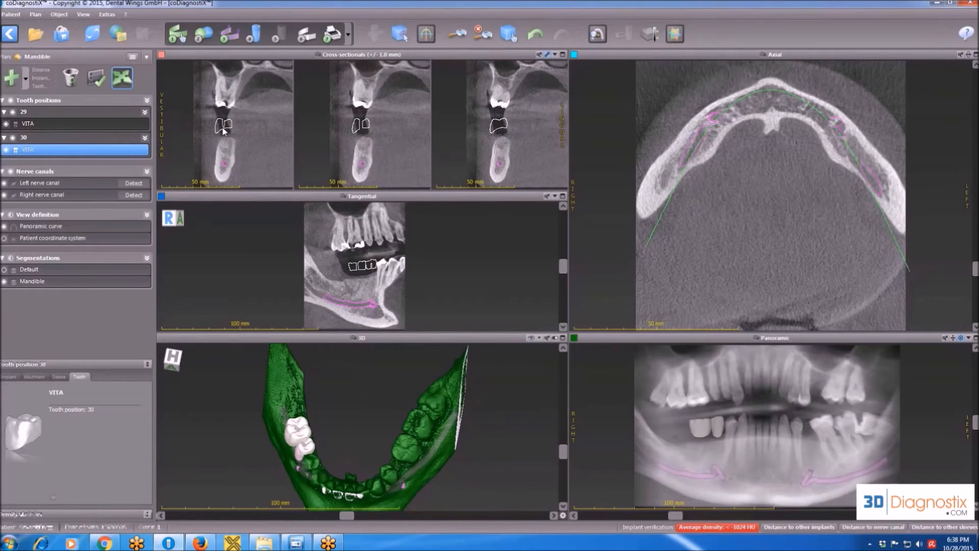
Select tooth 29 in the plan and open the implant database for adding an implant
left_click(25, 79)
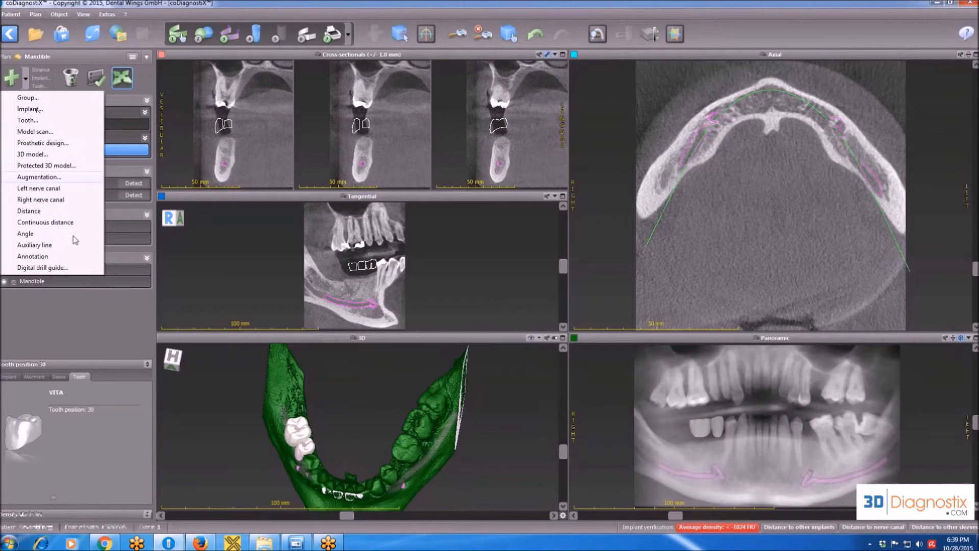
left_click(109, 336)
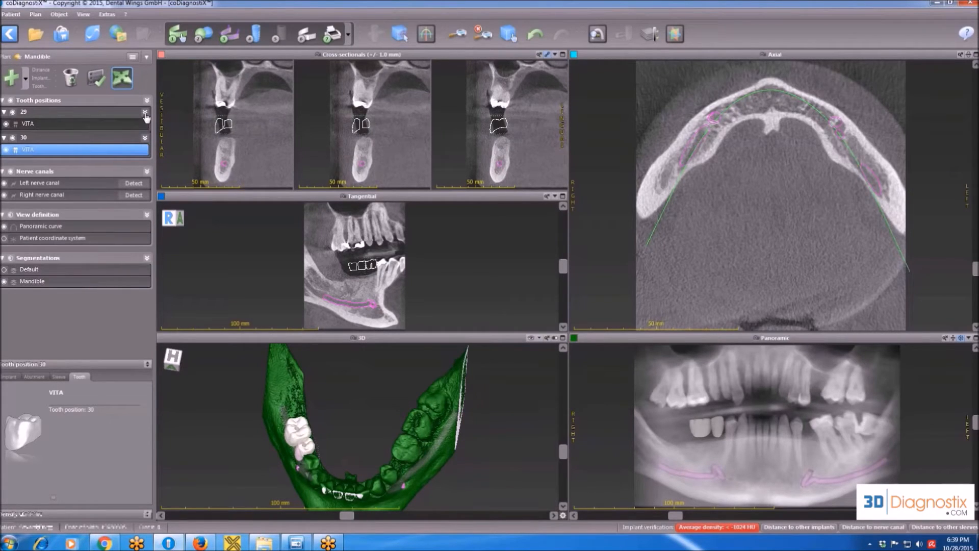
left_click(122, 124)
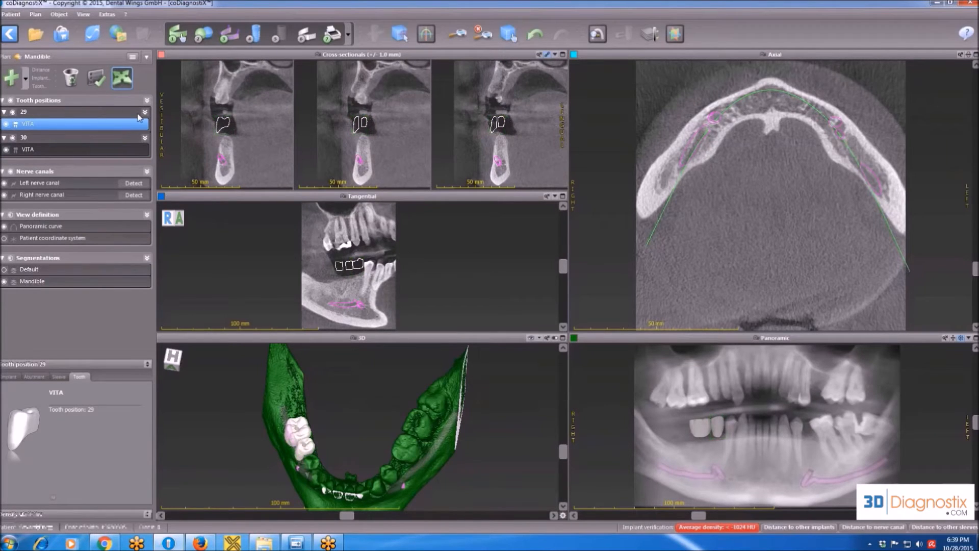
right_click(140, 118)
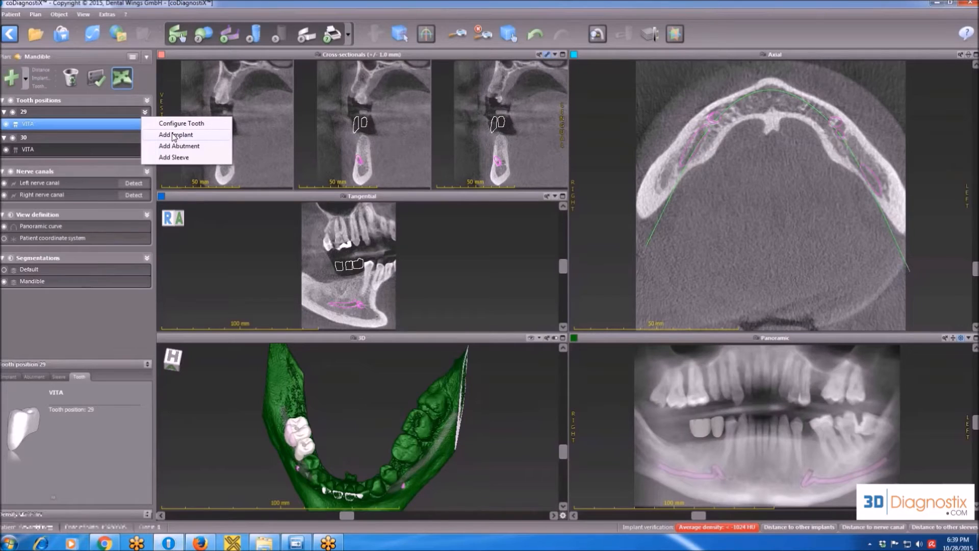
left_click(307, 2)
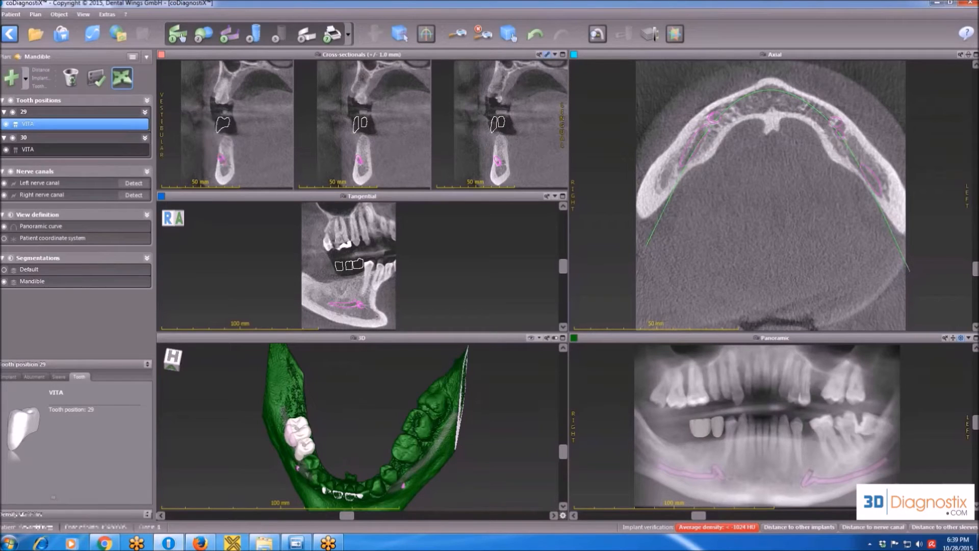
left_click(254, 34)
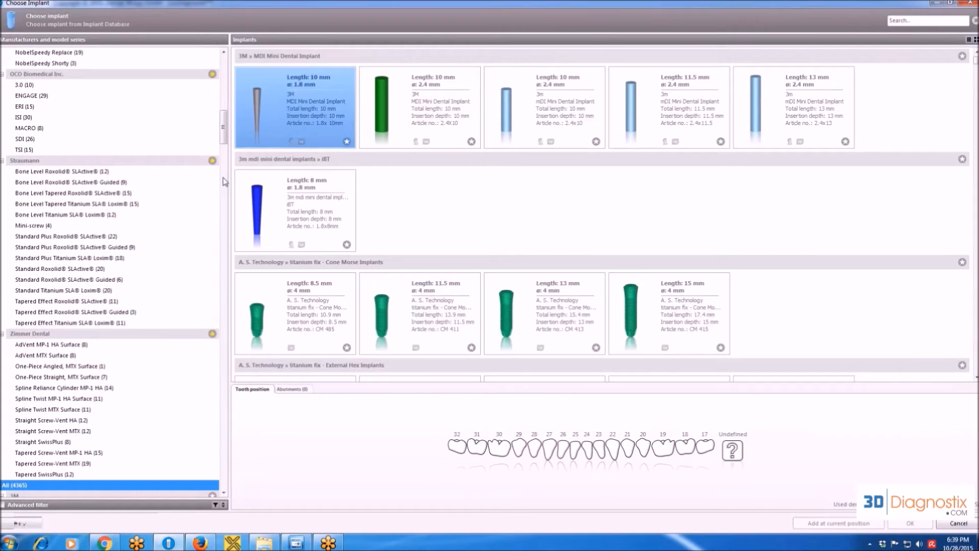
Find Zimmer Dental's Tapered Screw-Vent MTX series in the favorites and select the implant with 8 mm length and 4.7 mm diameter
left_click_drag(225, 130, 229, 76)
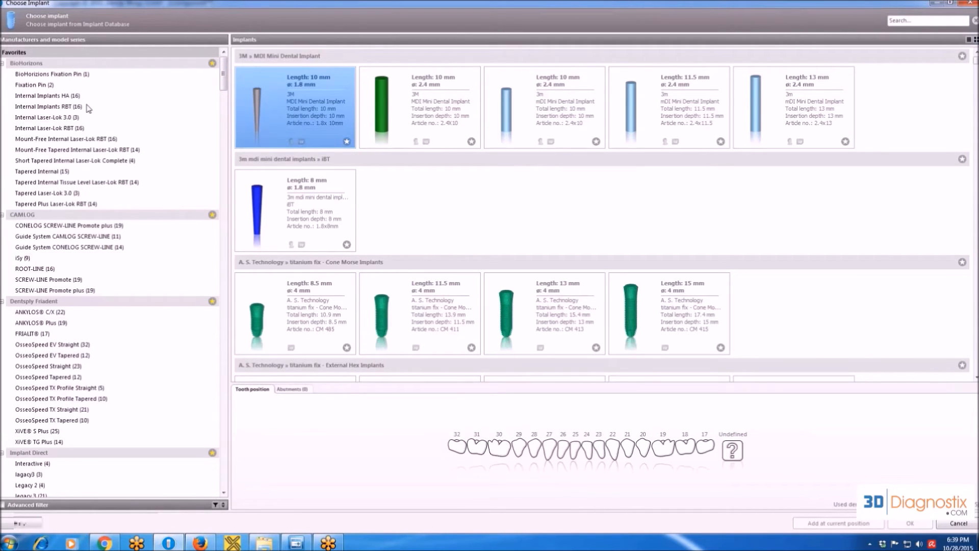
scroll(70, 194, "down", 1)
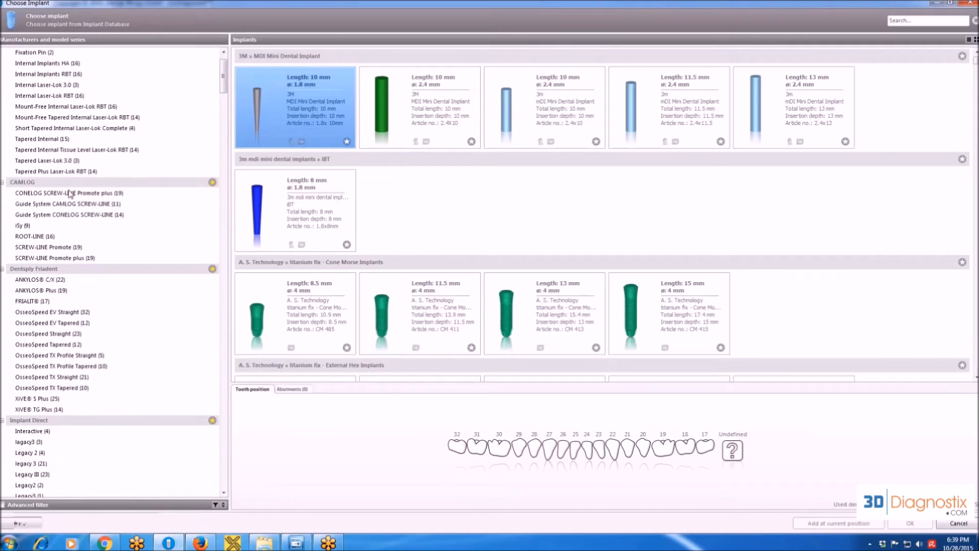
scroll(70, 194, "down", 5)
scroll(69, 196, "down", 7)
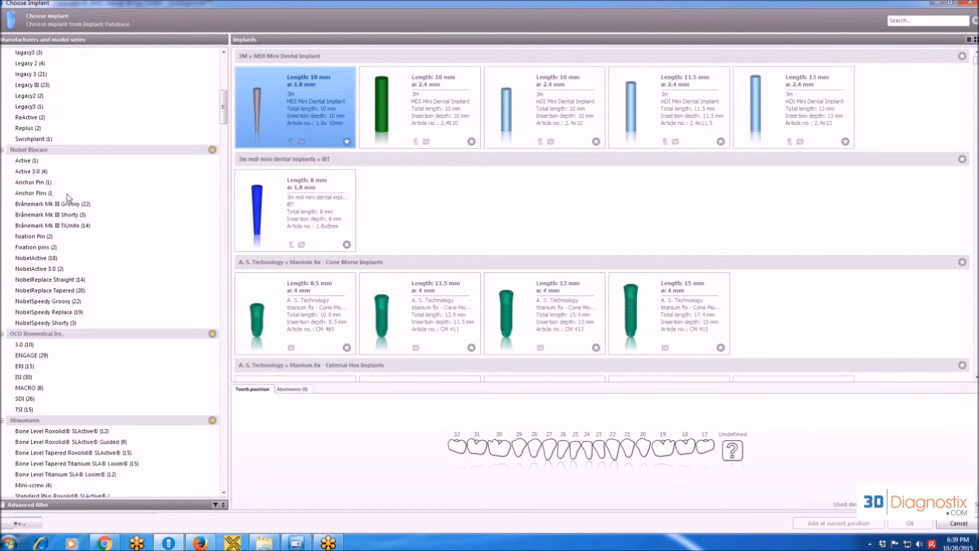
scroll(68, 197, "down", 3)
scroll(69, 198, "down", 2)
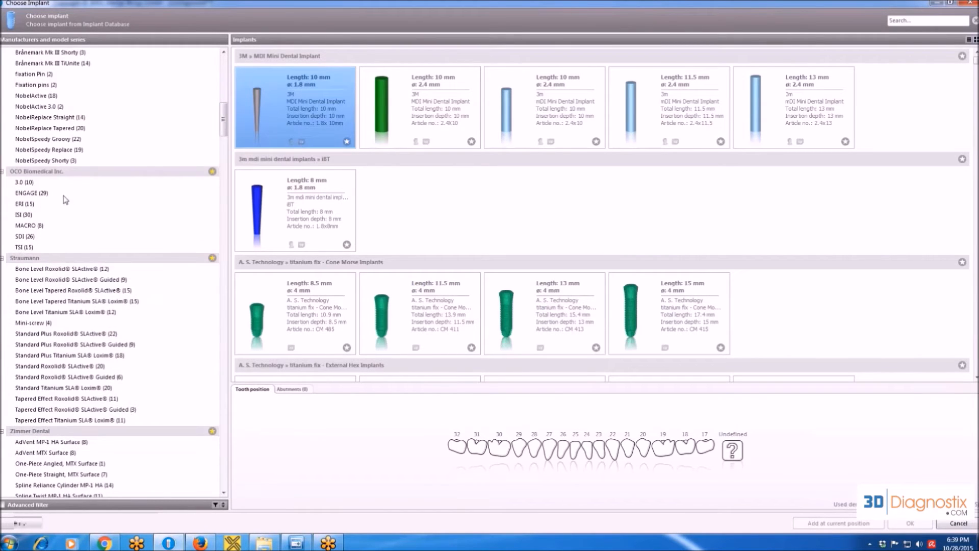
scroll(81, 271, "down", 1)
scroll(79, 273, "down", 2)
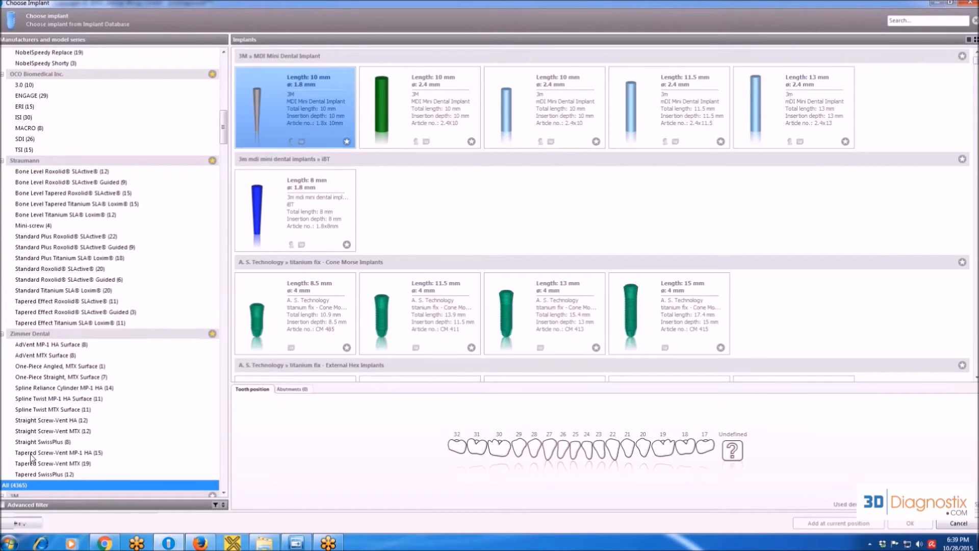
left_click(61, 464)
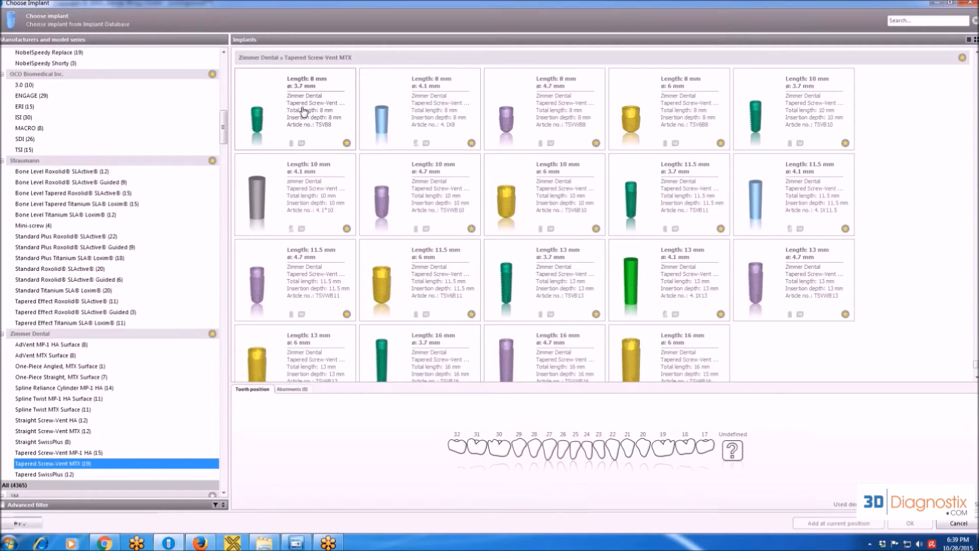
left_click(562, 116)
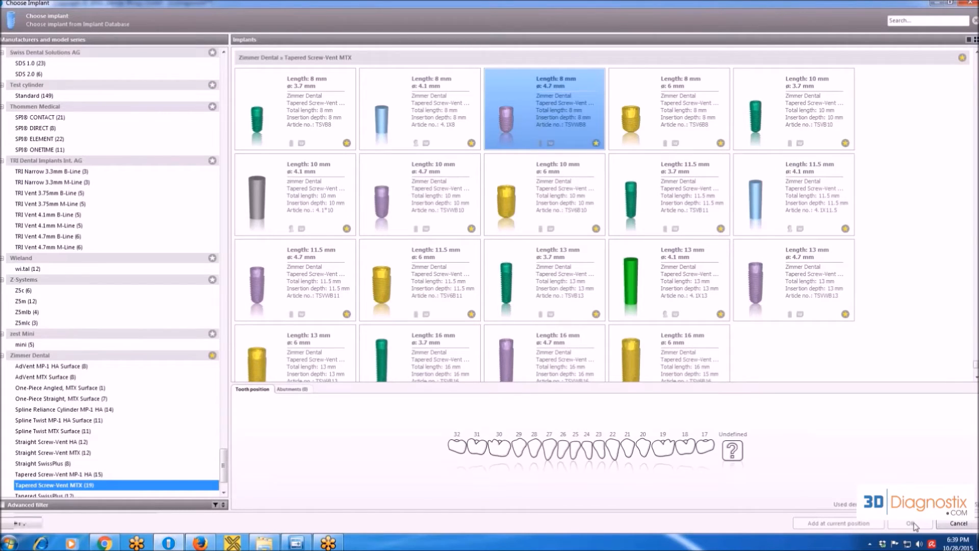
Assign the selected implant to tooth positions 30 and 29 and add both implants to the plan
left_click(502, 449)
left_click(519, 448)
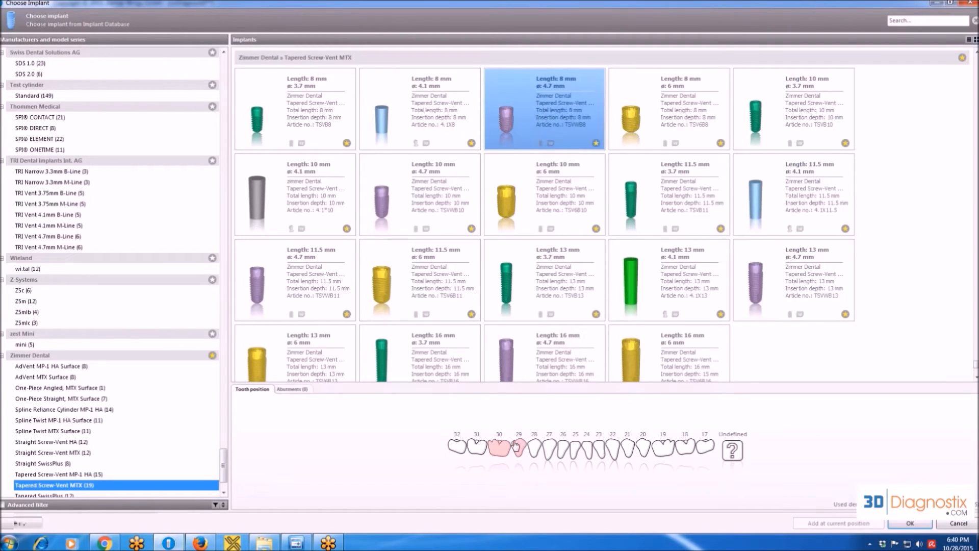
left_click(910, 524)
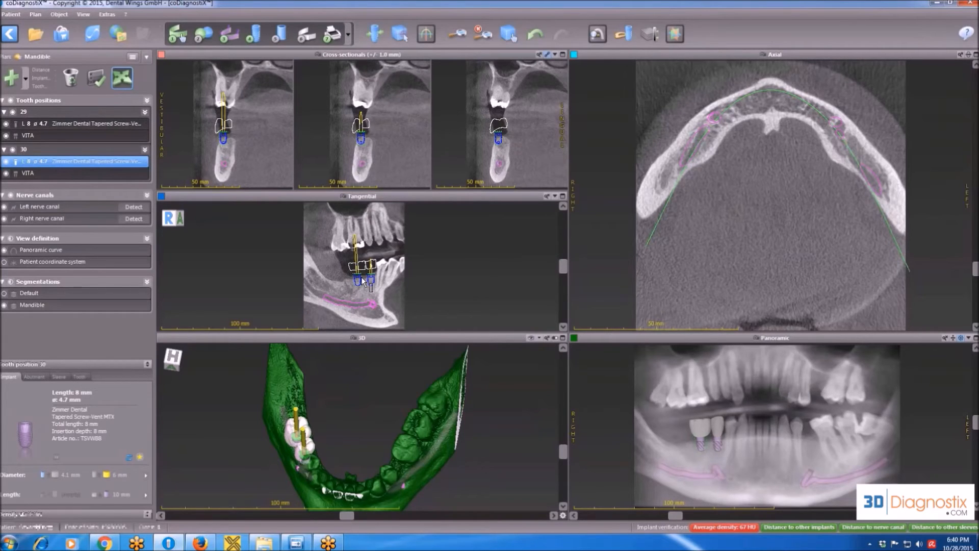
Select tooth 29's implant and examine its position relative to the bone ridge and nerve canal in the enlarged cross-sectional view
left_click(90, 125)
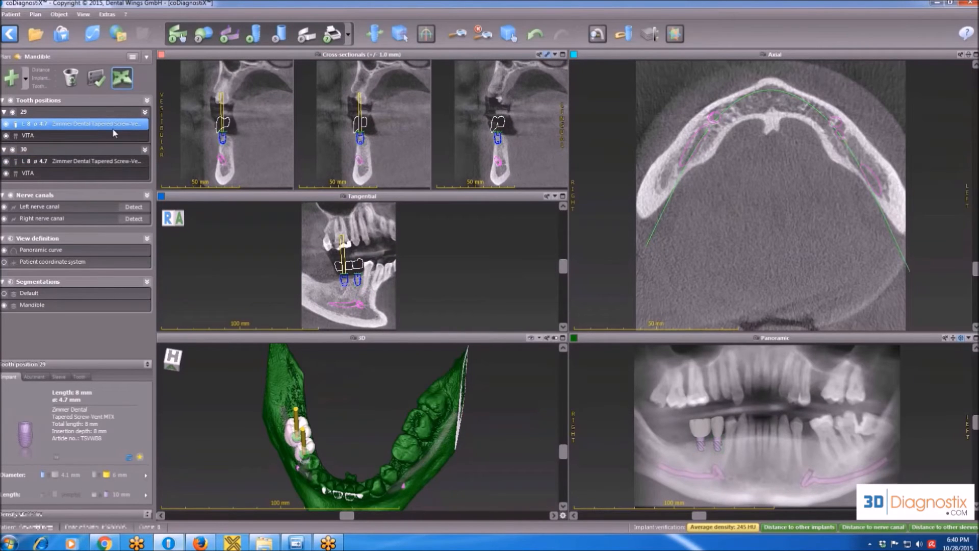
double_click(436, 58)
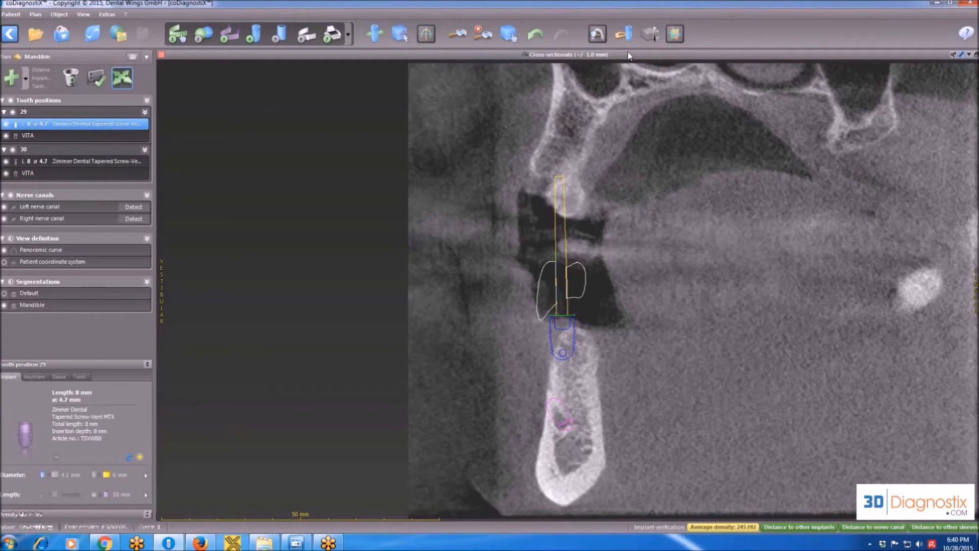
left_click(462, 35)
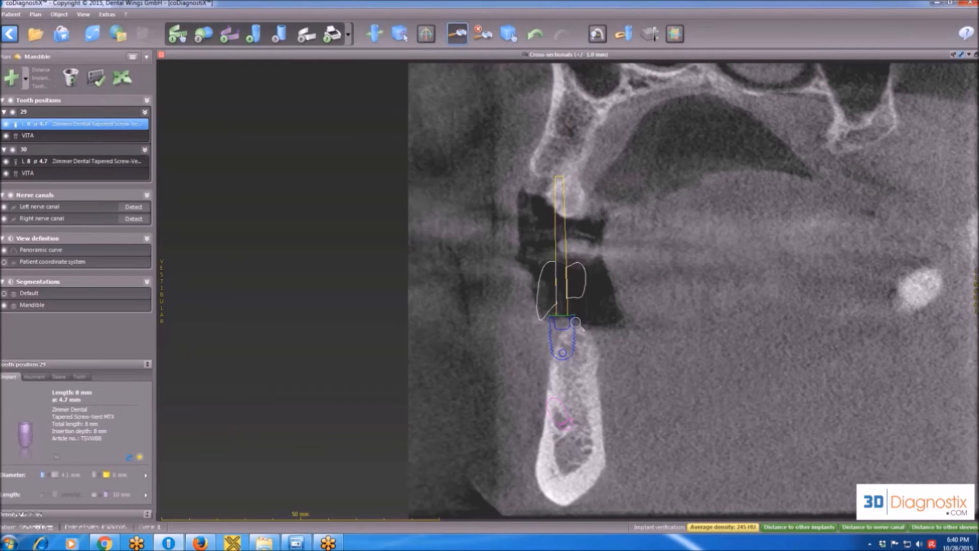
left_click_drag(564, 353, 568, 324)
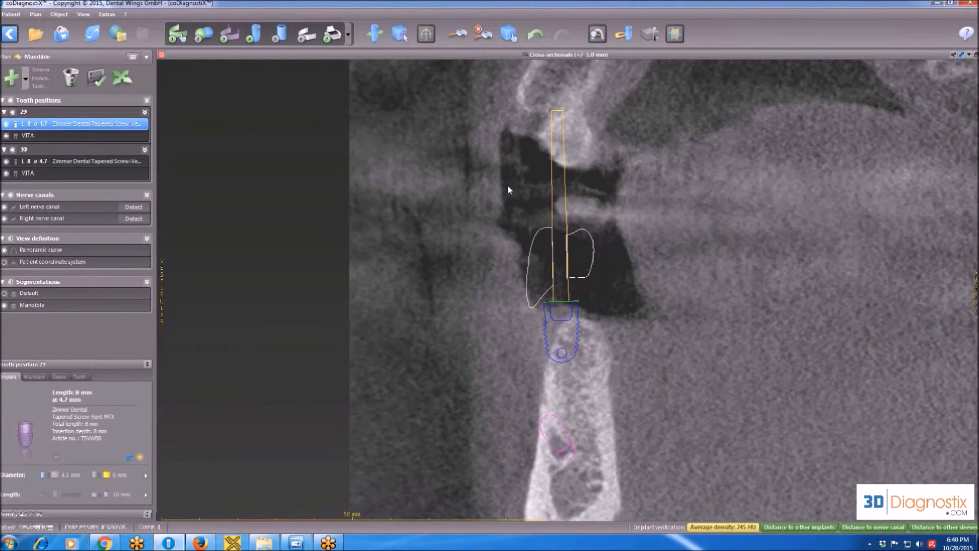
mouse_move(578, 336)
left_mouse_down()
mouse_move(578, 321)
mouse_move(578, 340)
left_mouse_up()
left_click(458, 34)
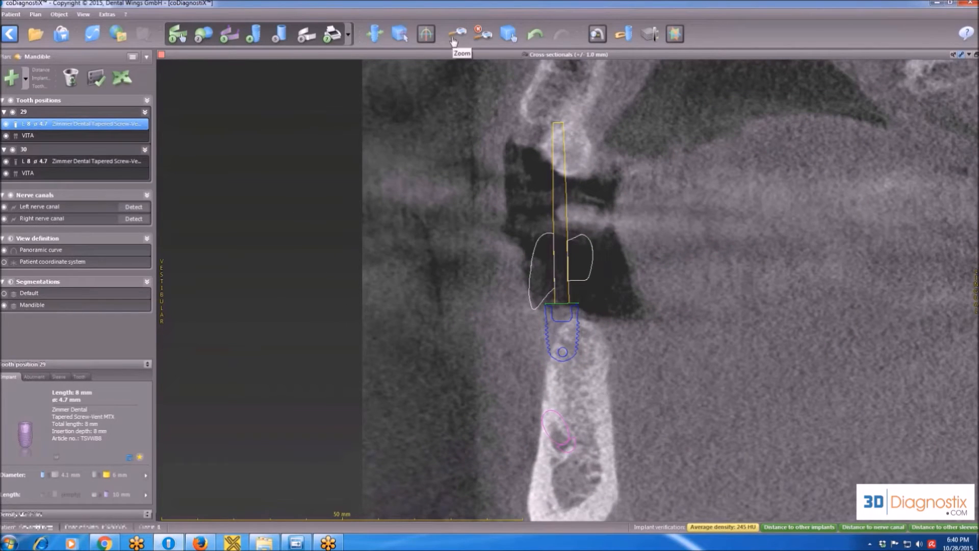
scroll(586, 329, "up", 1)
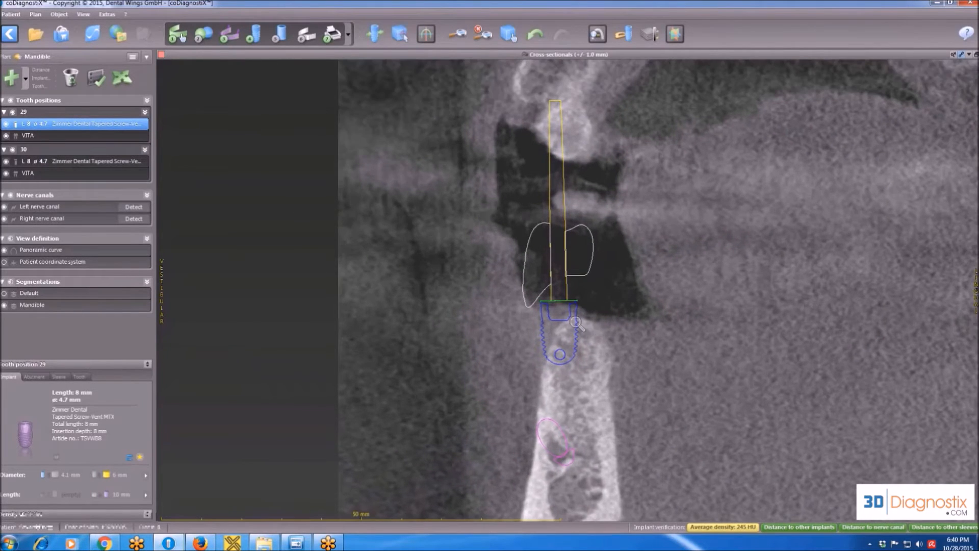
scroll(553, 351, "up", 7)
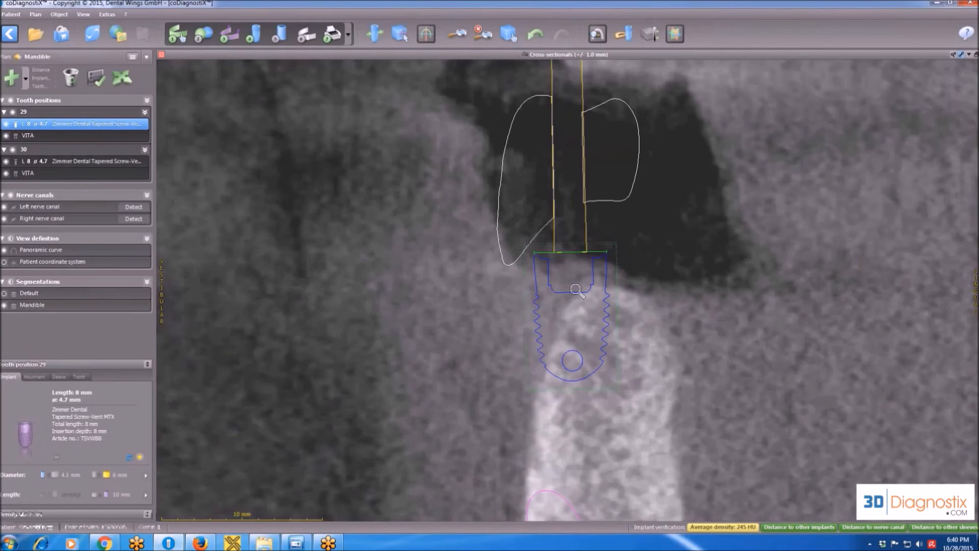
scroll(572, 286, "down", 5)
scroll(573, 296, "down", 4)
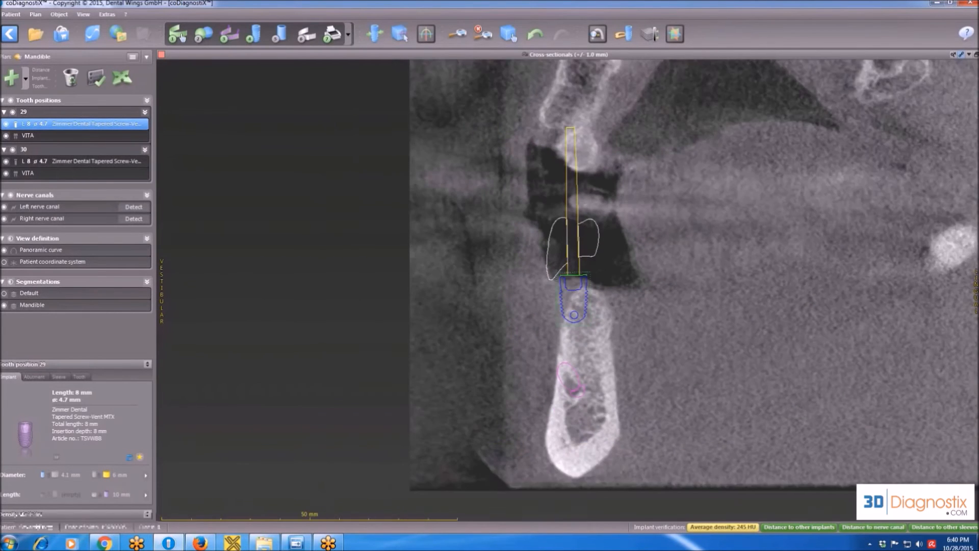
scroll(577, 292, "up", 2)
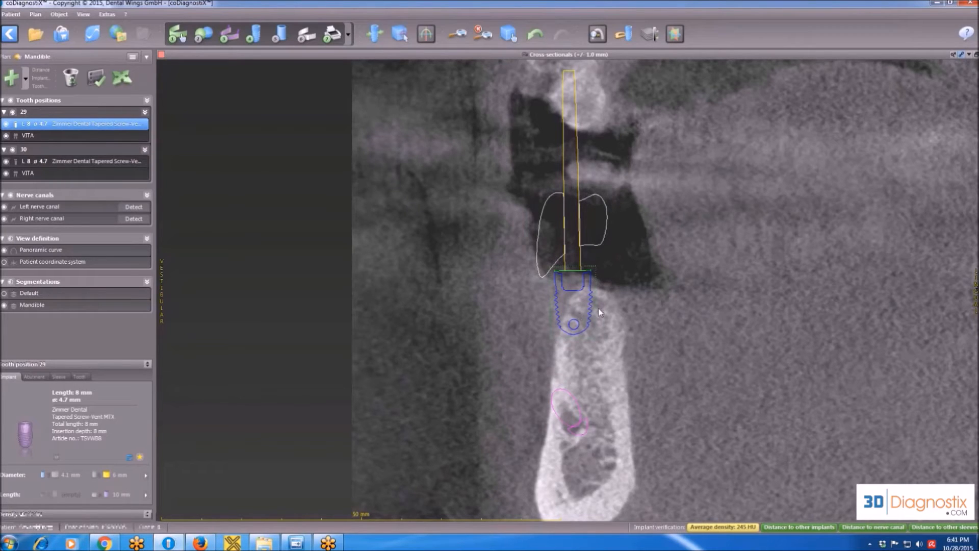
Enable object positioning and move tooth 29's implant lingually and deeper so it sits centered within the bone ridge
left_click(123, 79)
left_click_drag(560, 297, 582, 313)
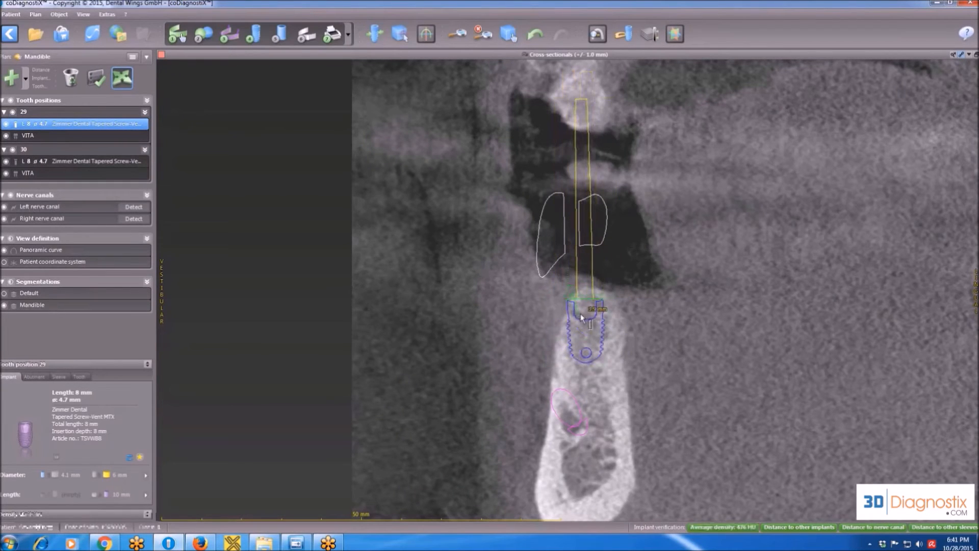
left_click_drag(582, 314, 583, 311)
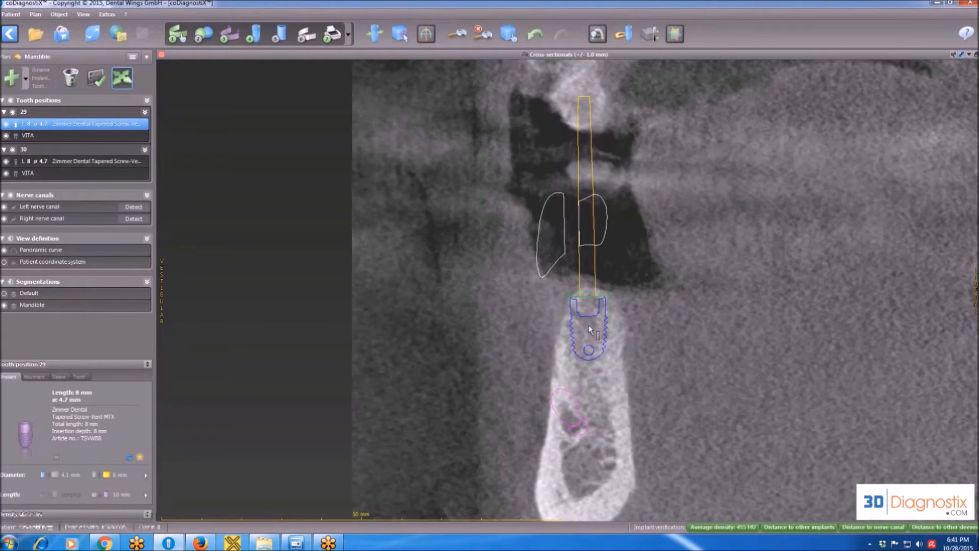
scroll(590, 329, "up", 5)
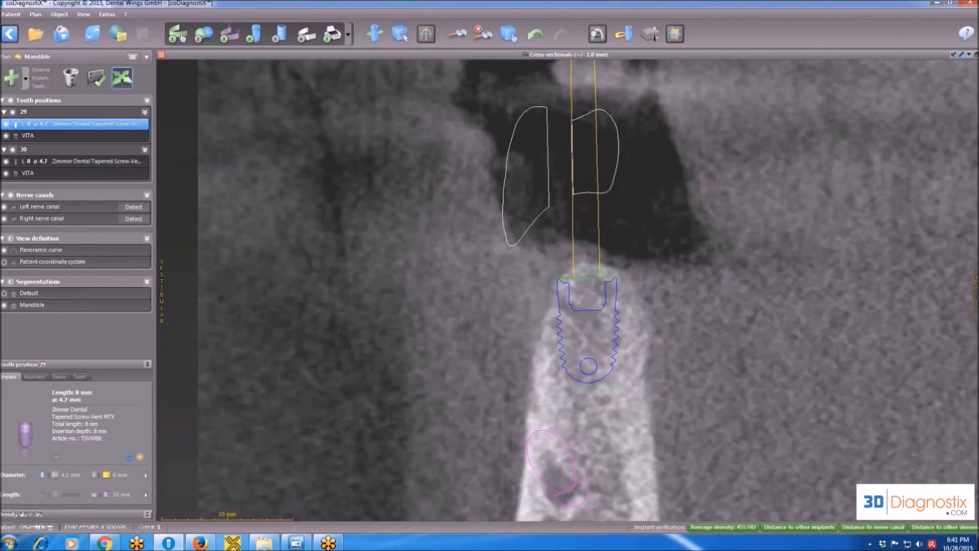
left_click_drag(595, 345, 599, 346)
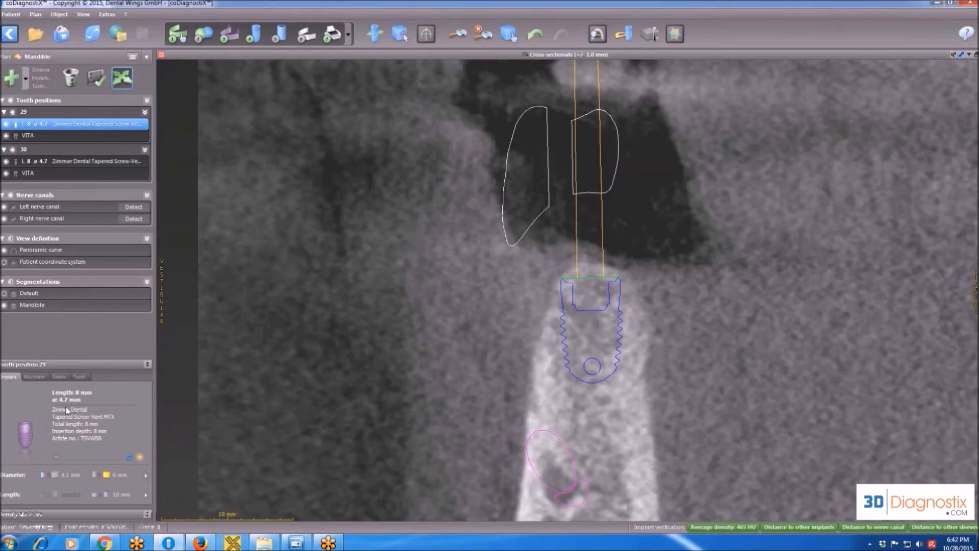
Try a 6 mm diameter for tooth 29's implant and resize it to 10 mm length and 3.7 mm diameter
left_click(118, 477)
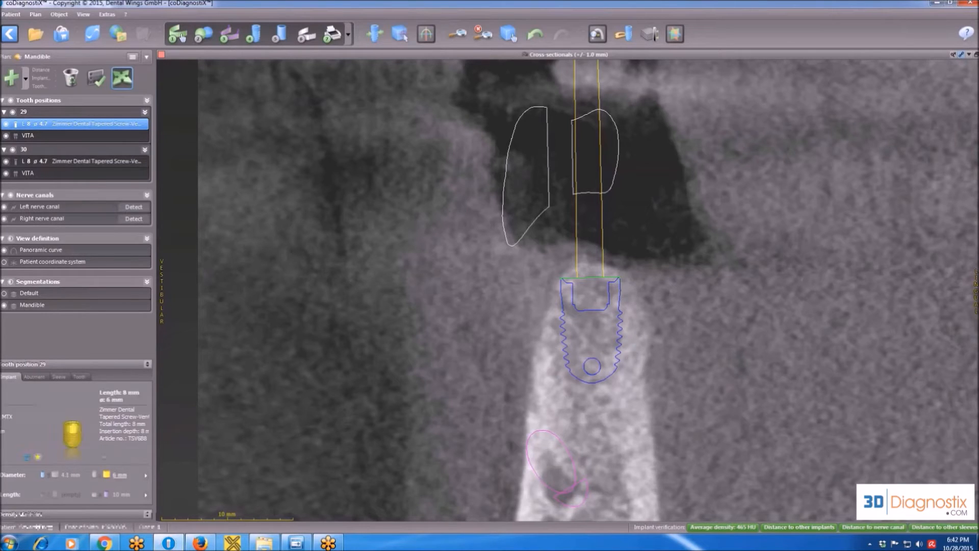
left_click(122, 495)
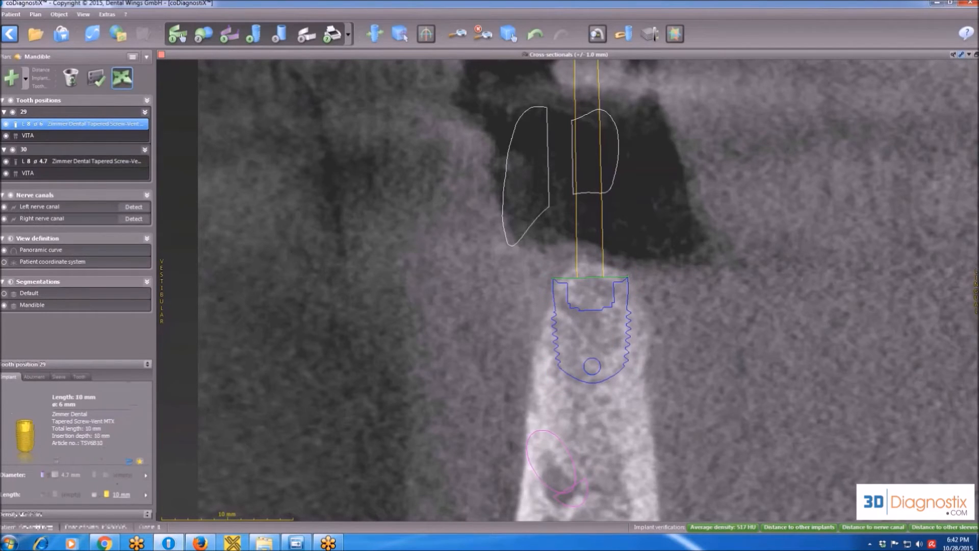
left_click(70, 495)
left_click(71, 475)
left_click(70, 475)
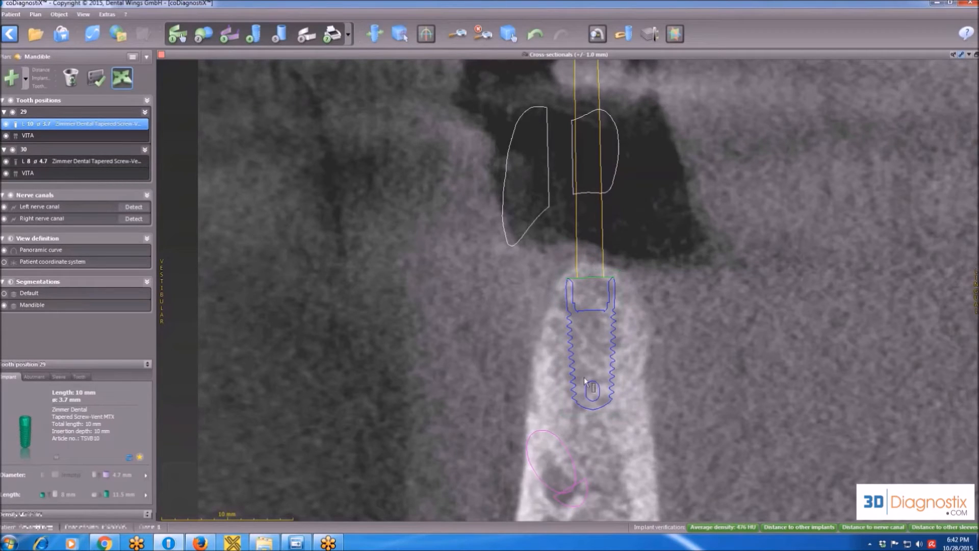
Nudge the implant at tooth 29 slightly upward and try increasing its length up to 16 mm
left_click_drag(586, 359, 586, 357)
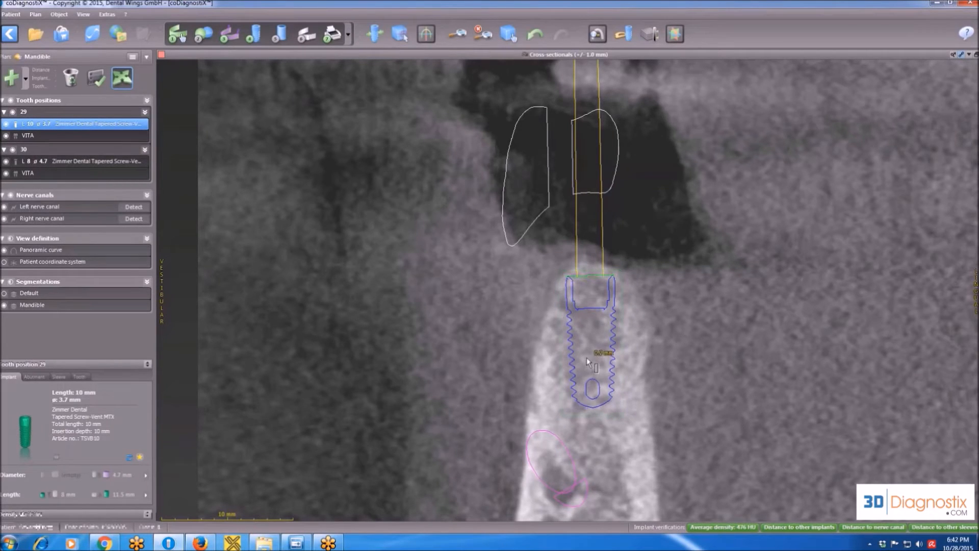
left_click(122, 494)
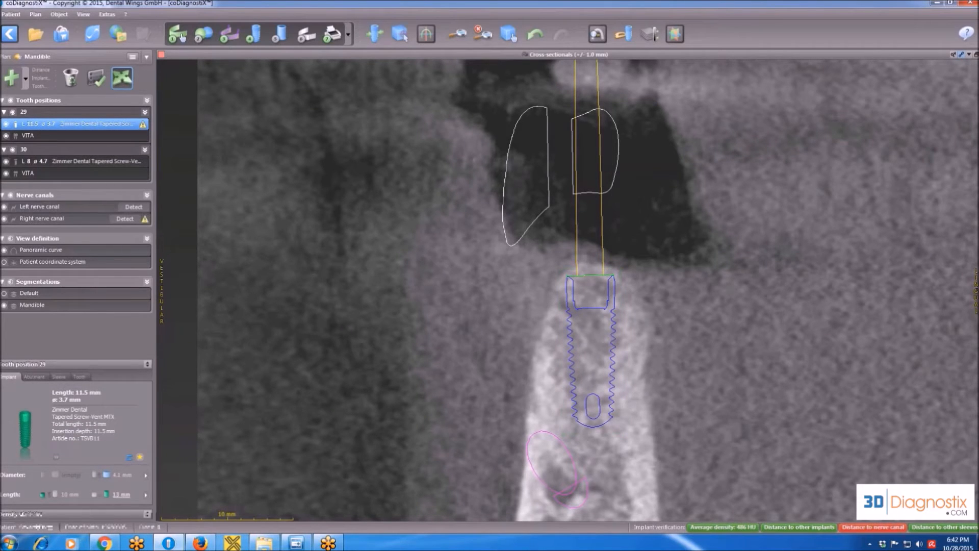
left_click(122, 495)
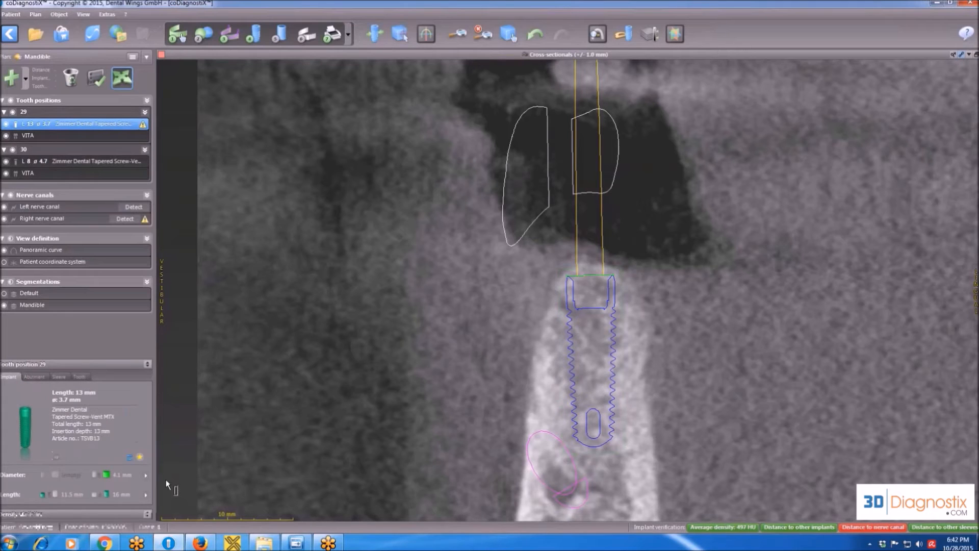
left_click(121, 495)
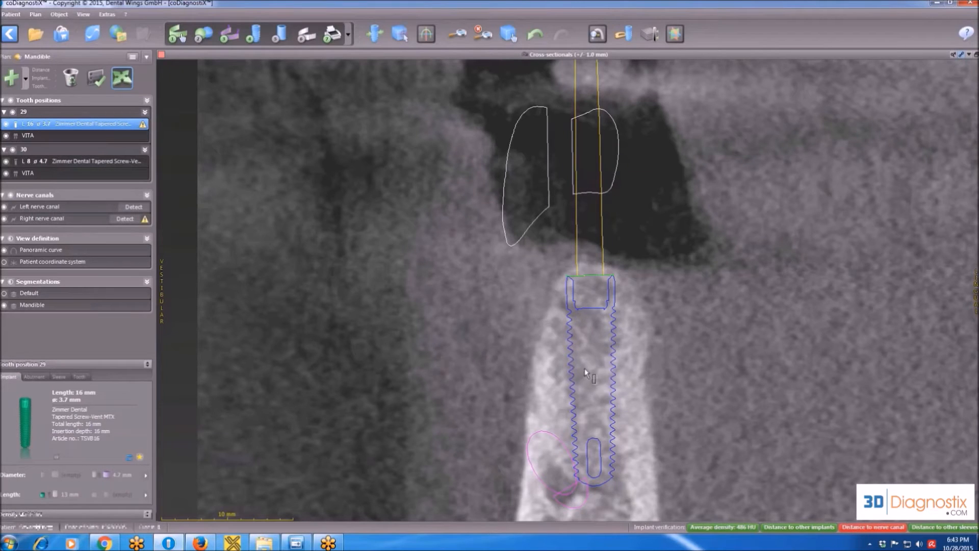
Shift the tooth 29 implant slightly downward, compare it at 11.5 mm, and set its length to 10 mm
left_click_drag(591, 385, 593, 388)
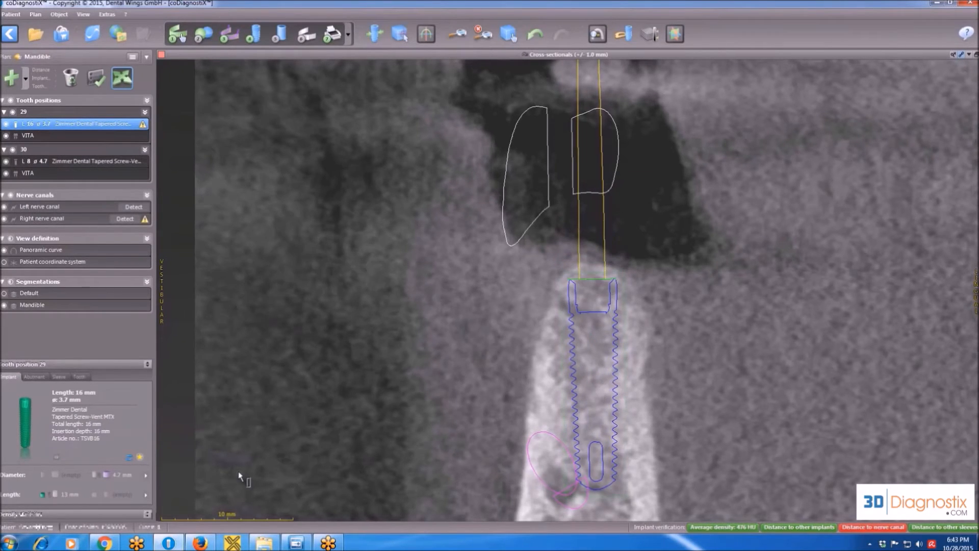
left_click(70, 495)
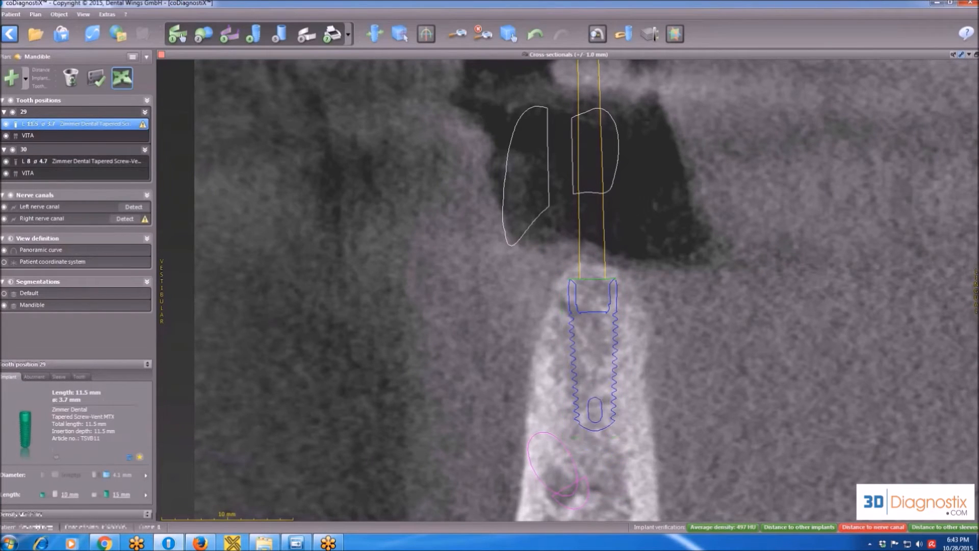
left_click(70, 494)
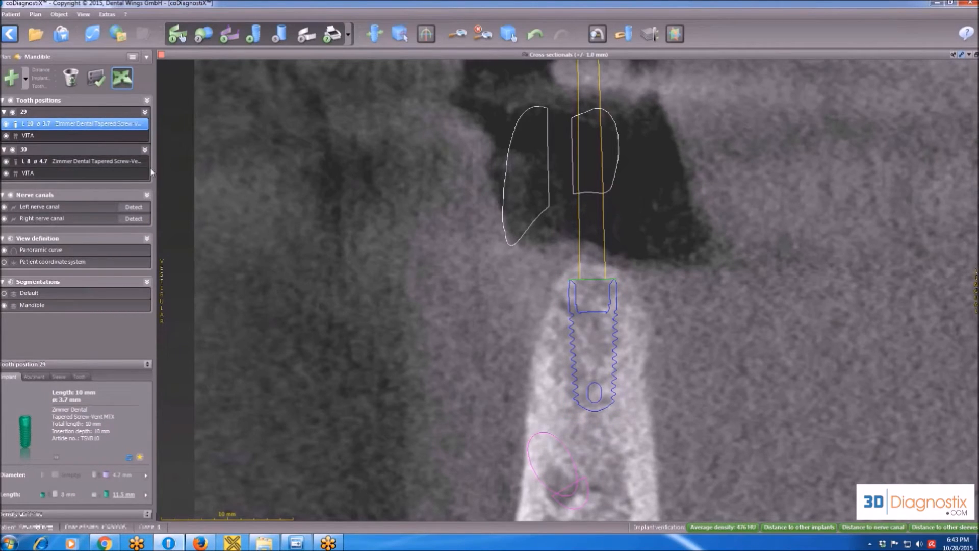
left_click(124, 494)
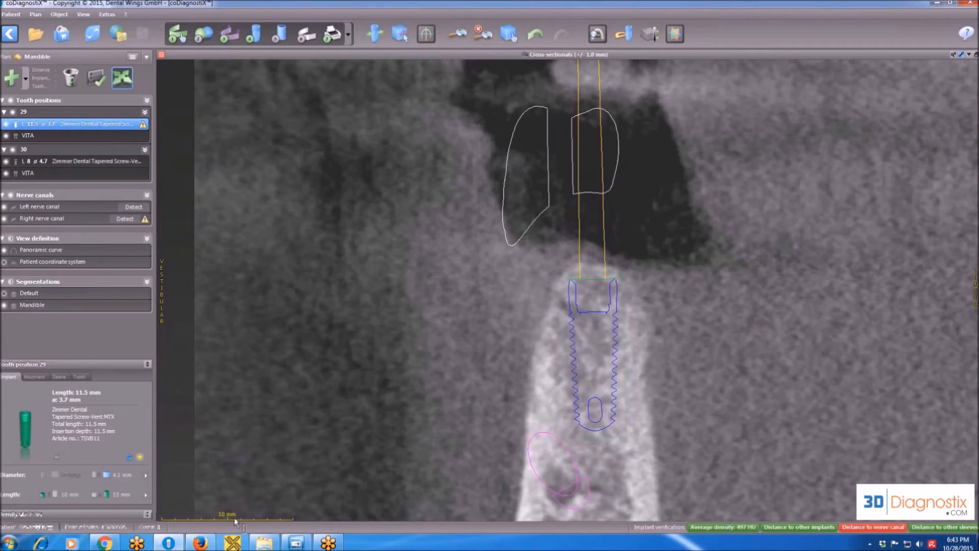
left_click(70, 495)
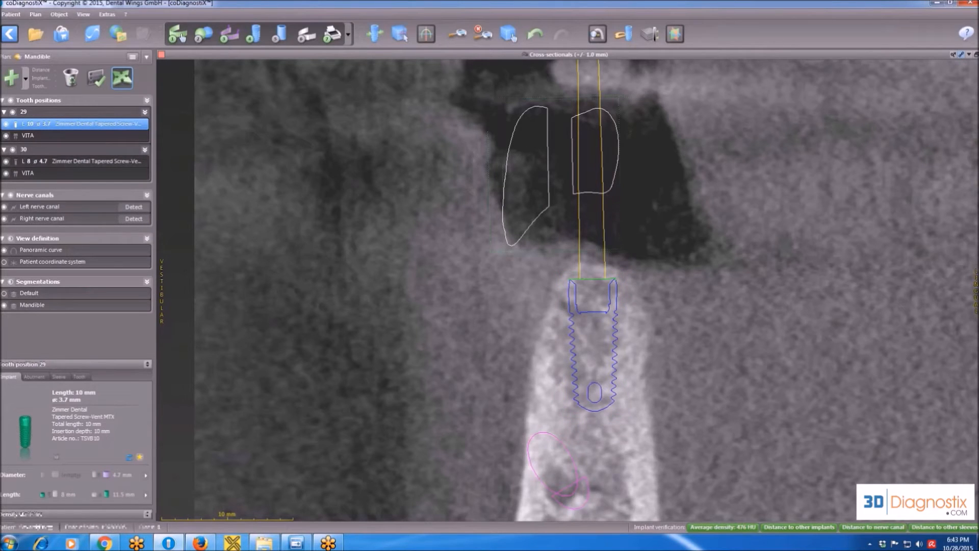
Add distance measurements from both sides of the tooth 29 implant's collar to the adjacent outer edges of the bone
left_click(508, 33)
left_click_drag(499, 126, 480, 194)
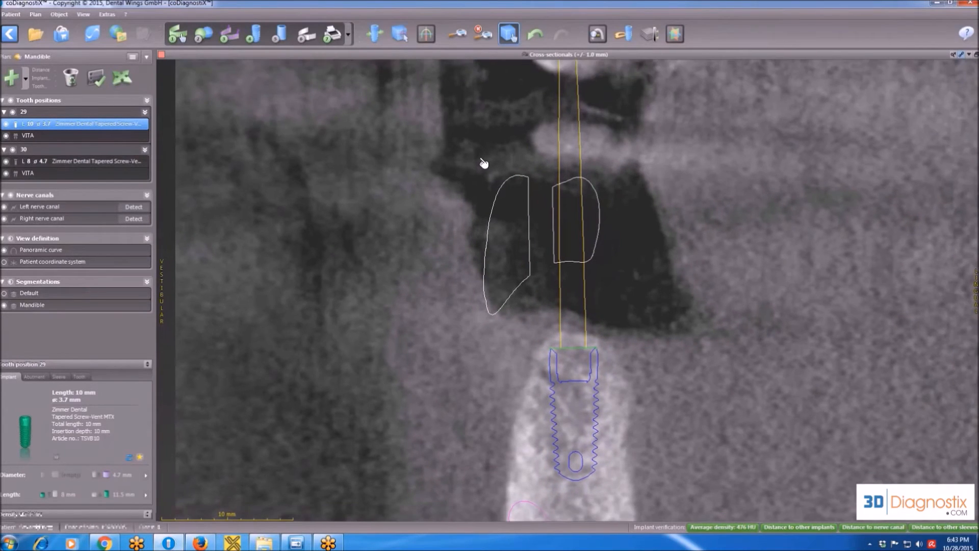
left_click(509, 34)
scroll(574, 326, "down", 2)
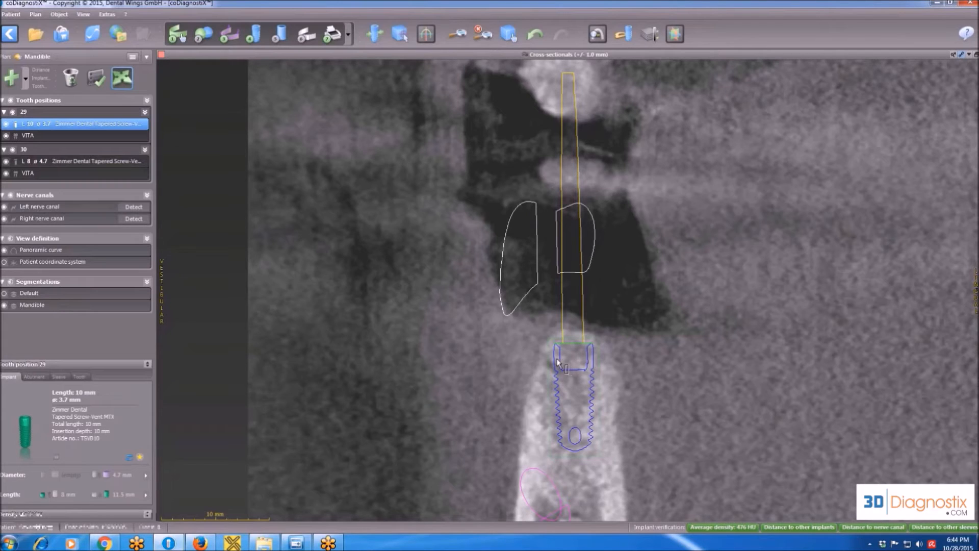
left_click(25, 79)
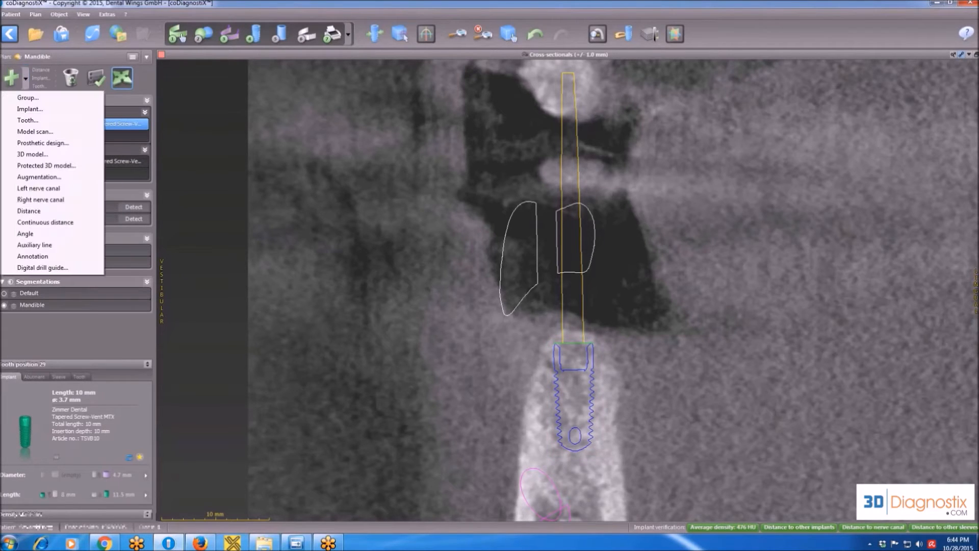
left_click(28, 209)
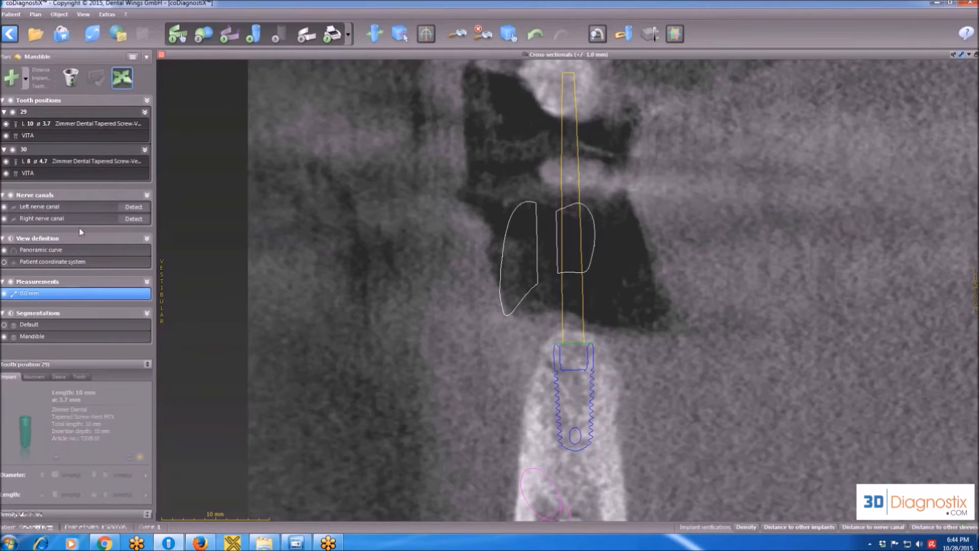
left_click(540, 354)
left_click(41, 69)
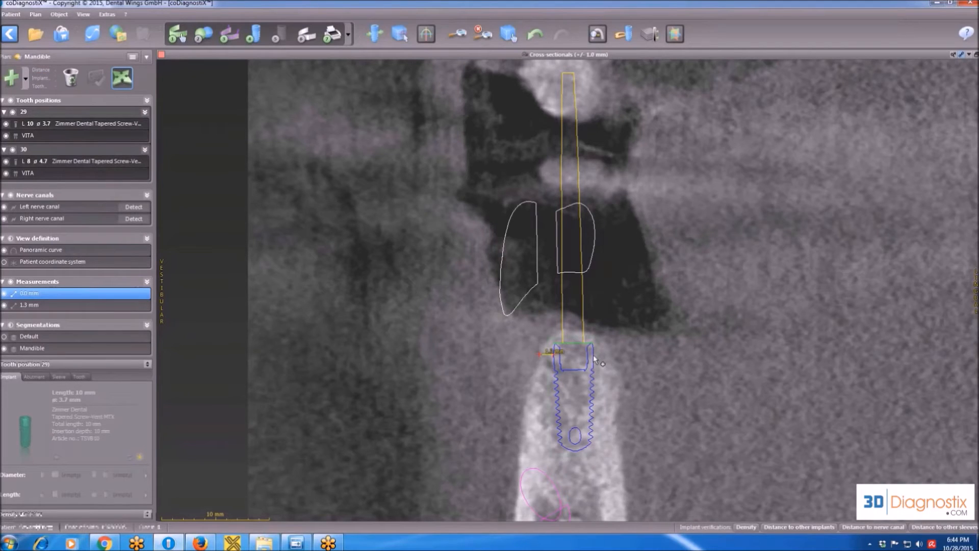
left_click_drag(594, 354, 606, 354)
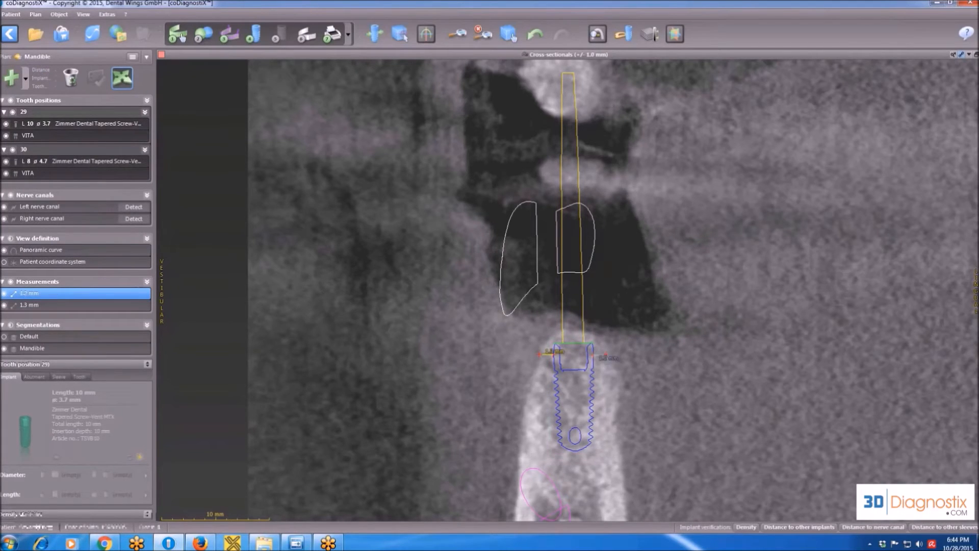
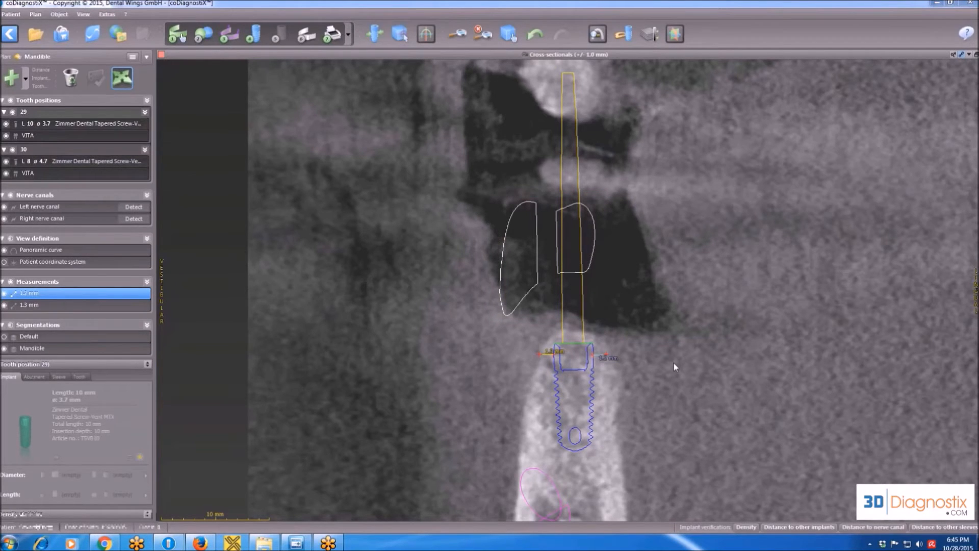
Examine the cross-sections through the tooth 29 implant site and the neighbouring teeth to judge the implant and crown position
left_click(482, 54)
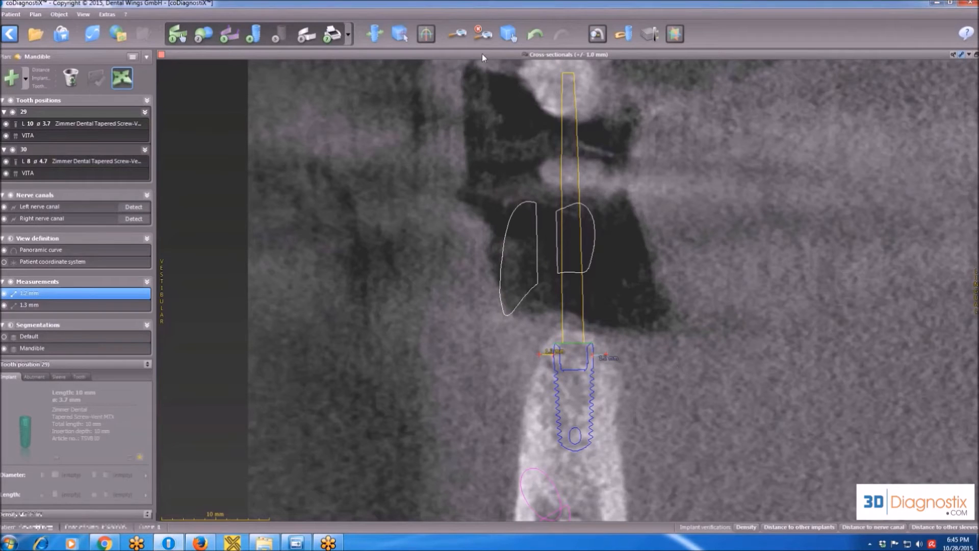
scroll(727, 316, "down", 8)
scroll(727, 316, "up", 6)
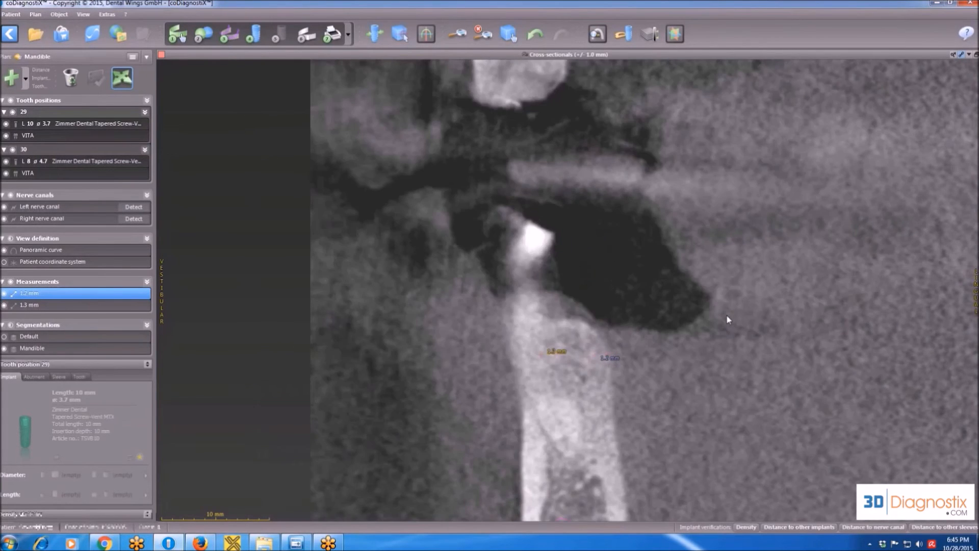
scroll(726, 316, "up", 2)
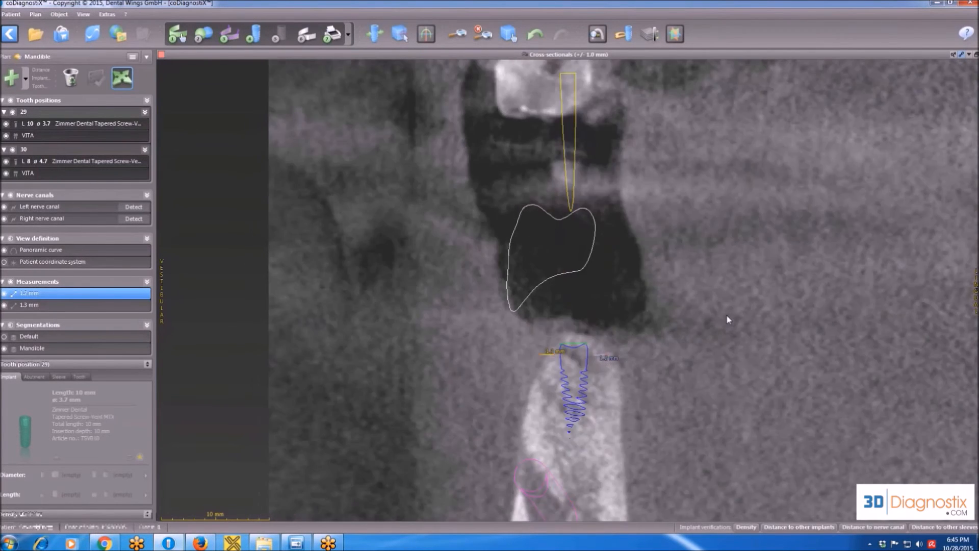
scroll(727, 316, "down", 1)
scroll(675, 270, "up", 5)
scroll(674, 268, "up", 2)
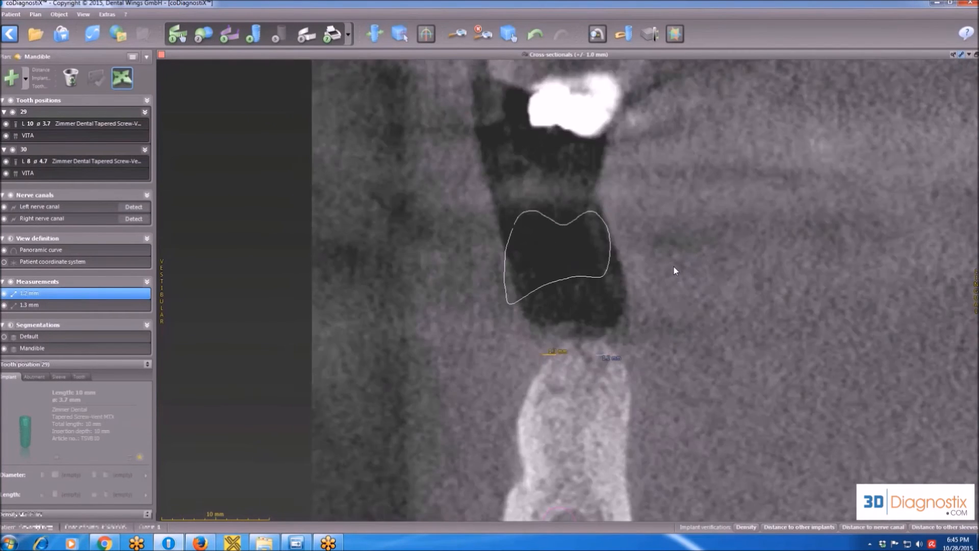
scroll(673, 267, "down", 2)
scroll(675, 271, "down", 10)
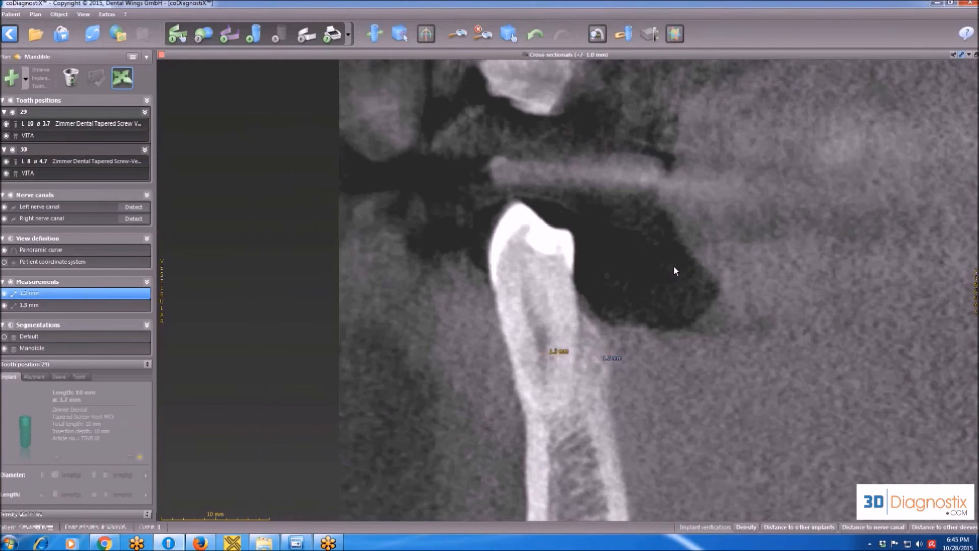
scroll(674, 269, "down", 5)
scroll(675, 270, "down", 6)
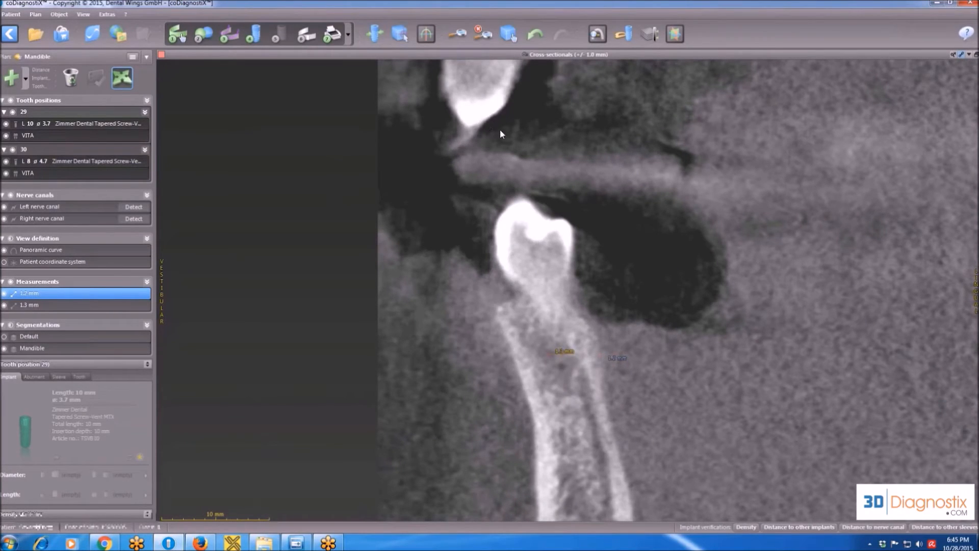
scroll(609, 230, "down", 3)
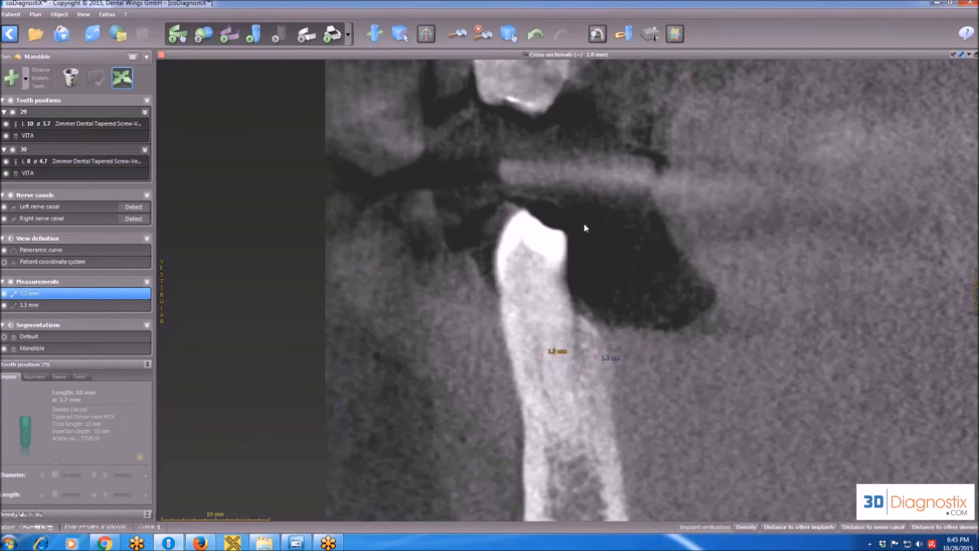
scroll(591, 246, "down", 5)
scroll(593, 248, "down", 4)
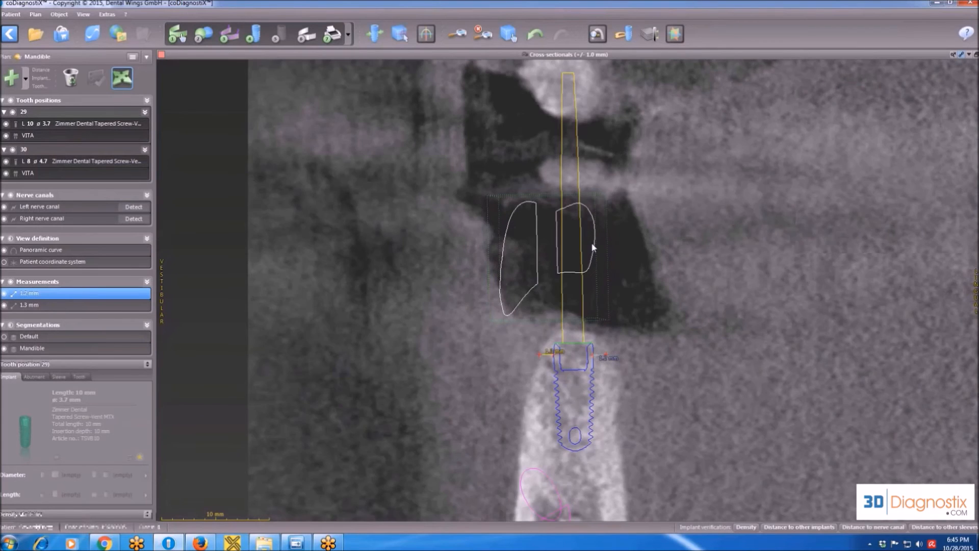
scroll(592, 247, "up", 1)
scroll(593, 248, "down", 1)
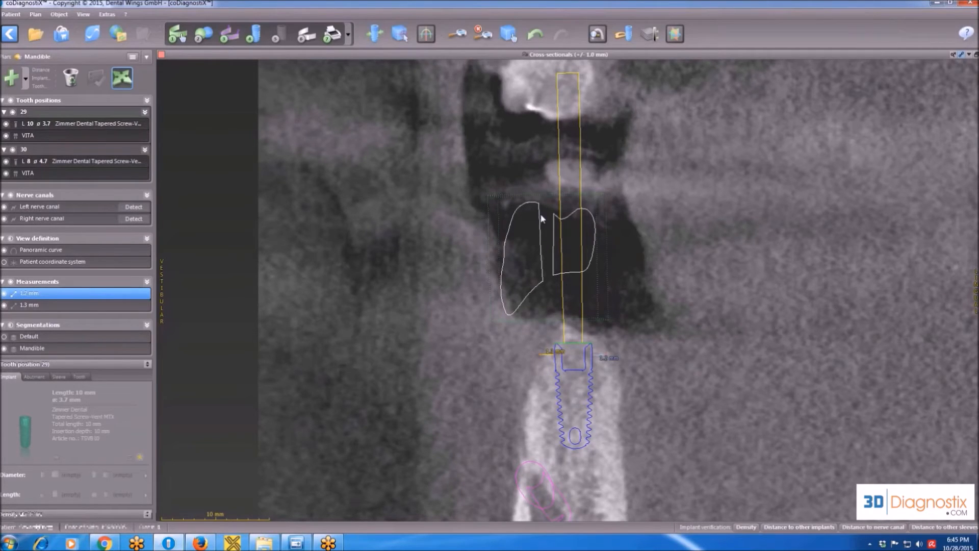
Move the VITA tooth at position 29 about 0.5 mm away from the vestibular side and check its fit across neighbouring slices
left_click(130, 137)
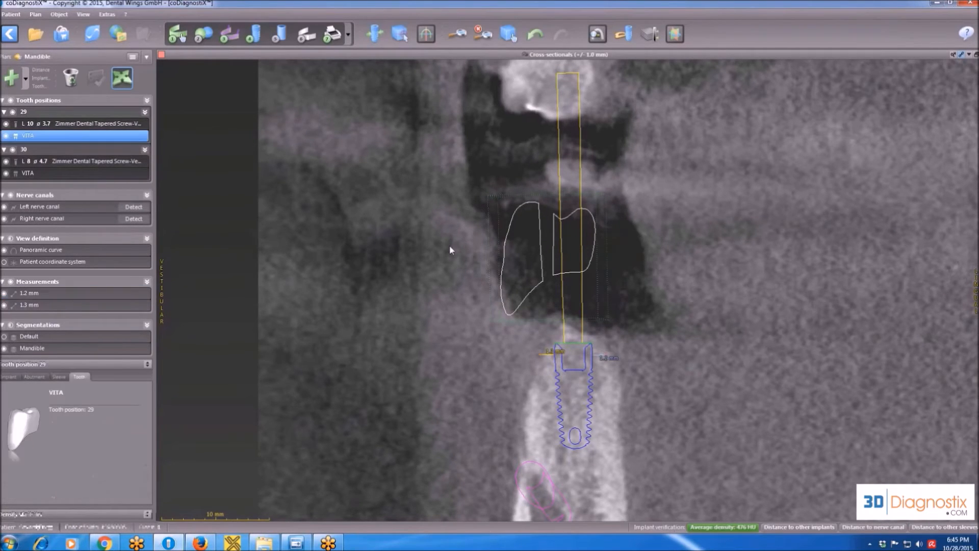
scroll(450, 247, "down", 3)
left_click_drag(507, 252, 513, 251)
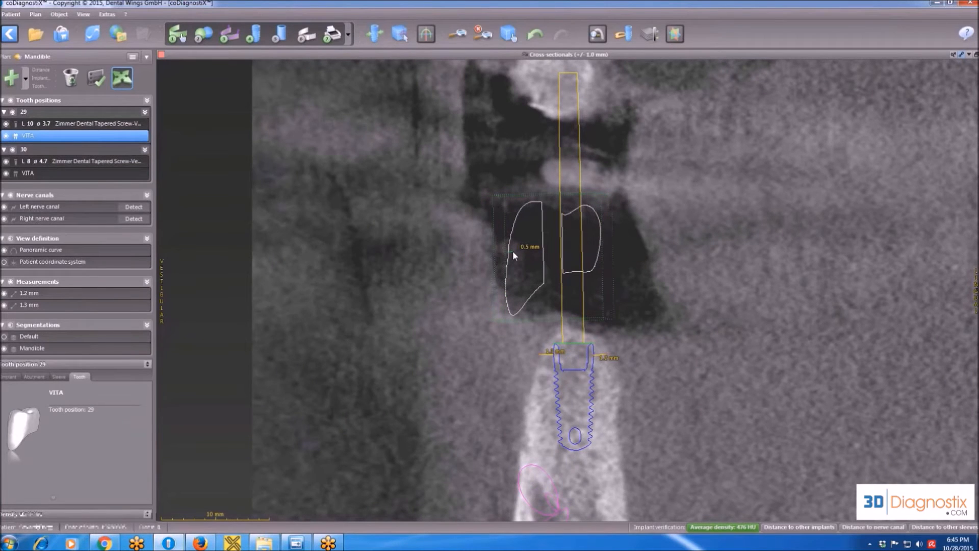
left_click_drag(540, 159, 543, 164)
scroll(565, 225, "down", 3)
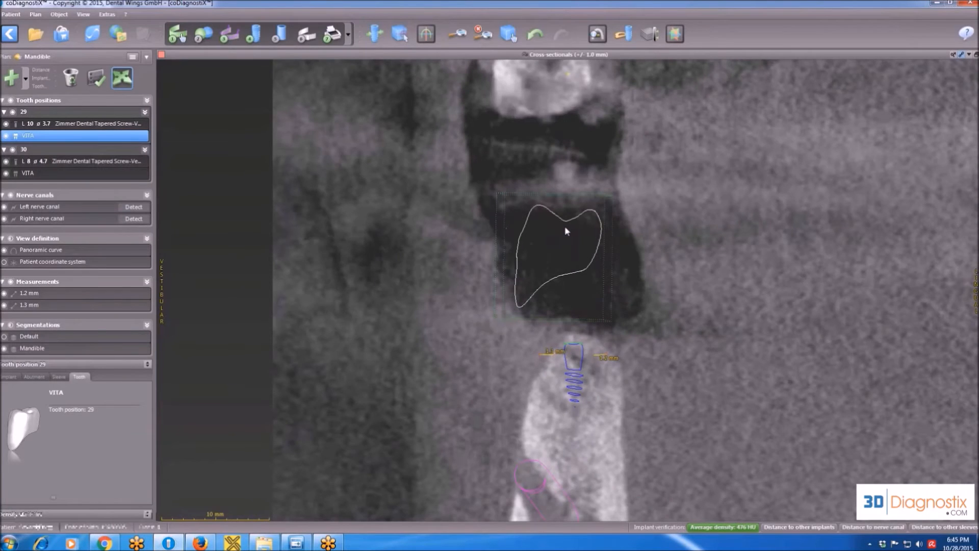
scroll(565, 226, "down", 2)
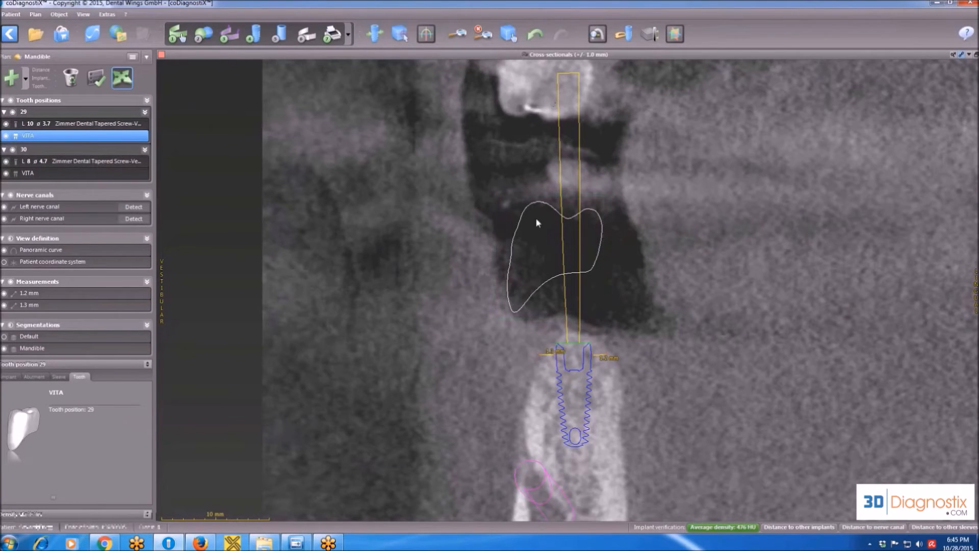
scroll(661, 300, "down", 1)
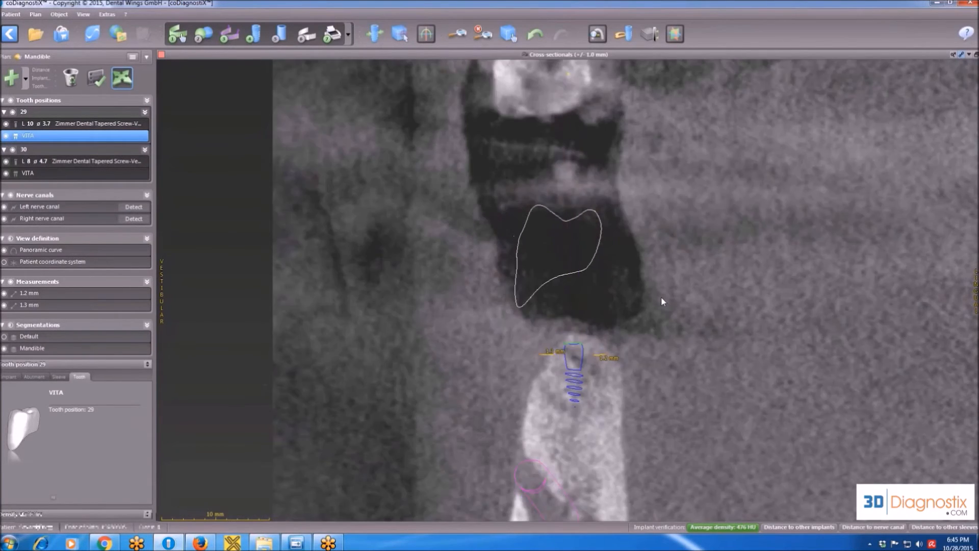
scroll(661, 301, "up", 3)
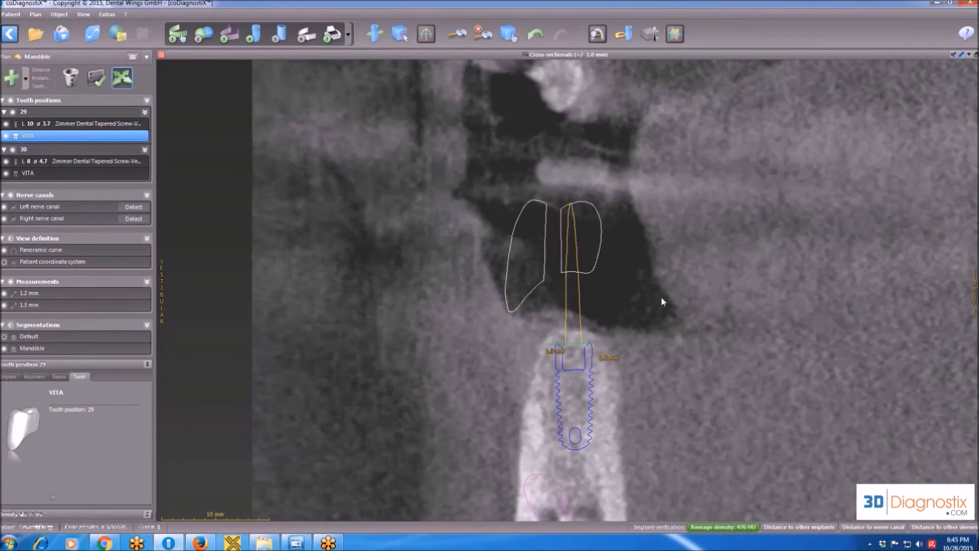
scroll(662, 300, "down", 4)
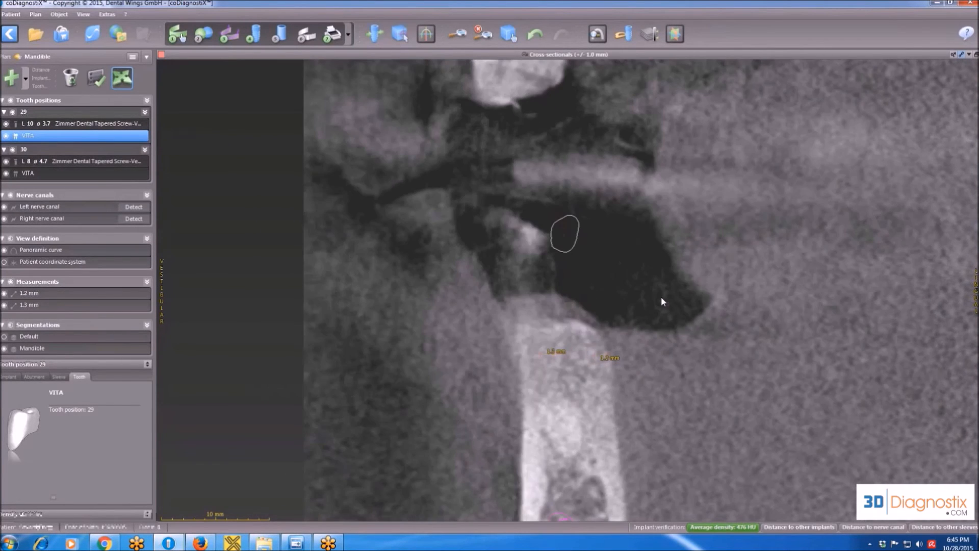
scroll(662, 299, "up", 2)
scroll(661, 301, "up", 1)
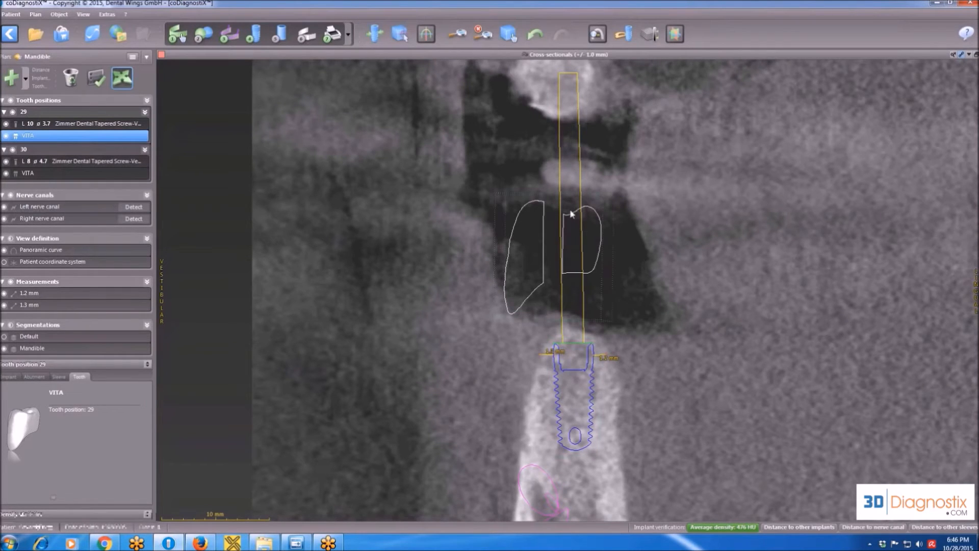
Tilt the 10 mm implant at tooth 29 so its axis leans toward the vestibular side through the centre of the virtual tooth
left_click(580, 438)
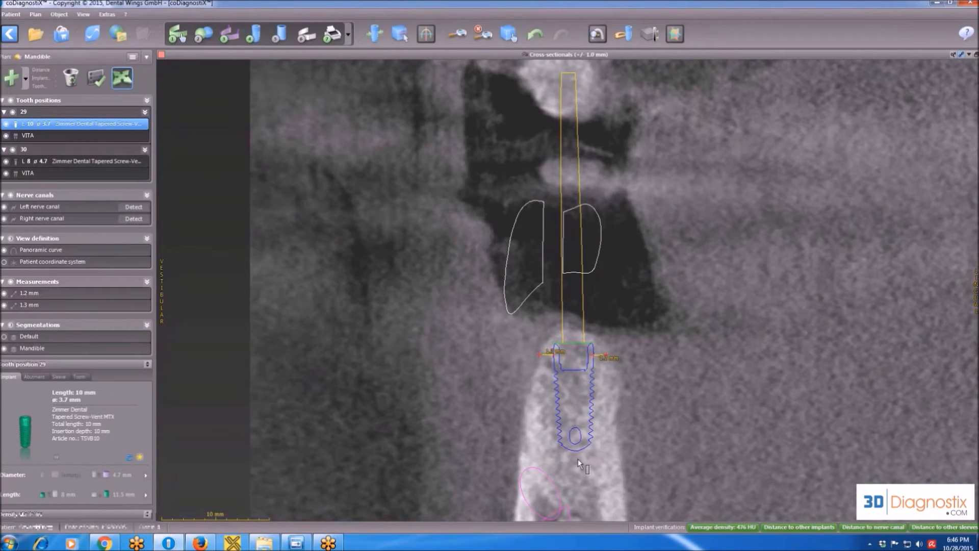
mouse_move(578, 464)
left_mouse_down()
mouse_move(586, 464)
mouse_move(581, 475)
left_mouse_up()
mouse_move(567, 194)
left_mouse_down()
mouse_move(545, 197)
mouse_move(560, 202)
left_mouse_up()
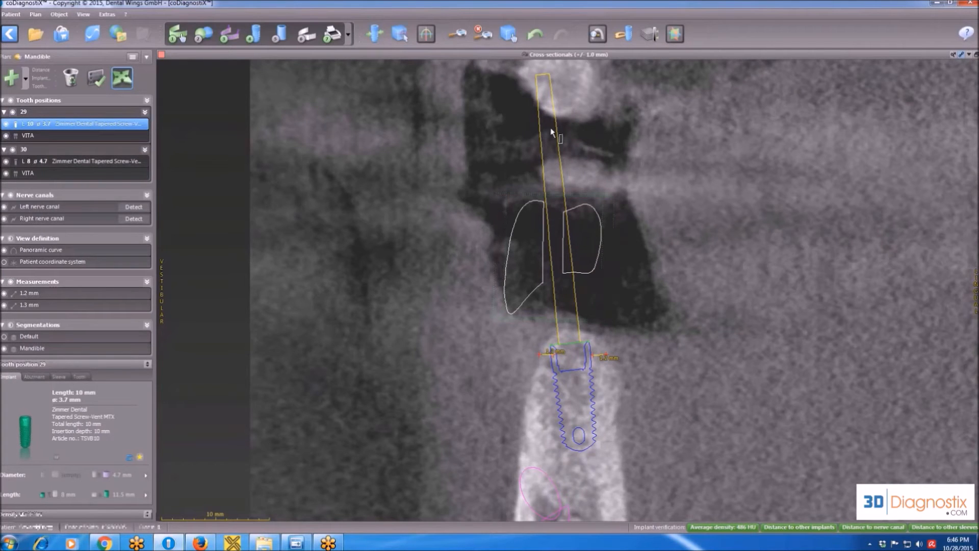
Examine the neighbouring cross-sections to check how the tilted tooth 29 implant axis passes through the virtual tooth
scroll(547, 136, "down", 4)
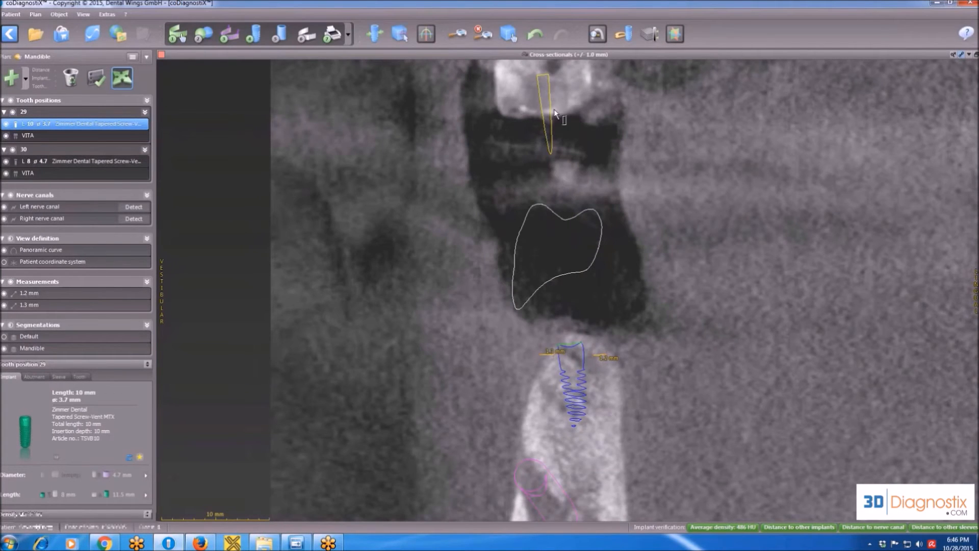
scroll(553, 131, "down", 1)
scroll(553, 131, "up", 2)
scroll(553, 130, "down", 1)
scroll(553, 131, "down", 1)
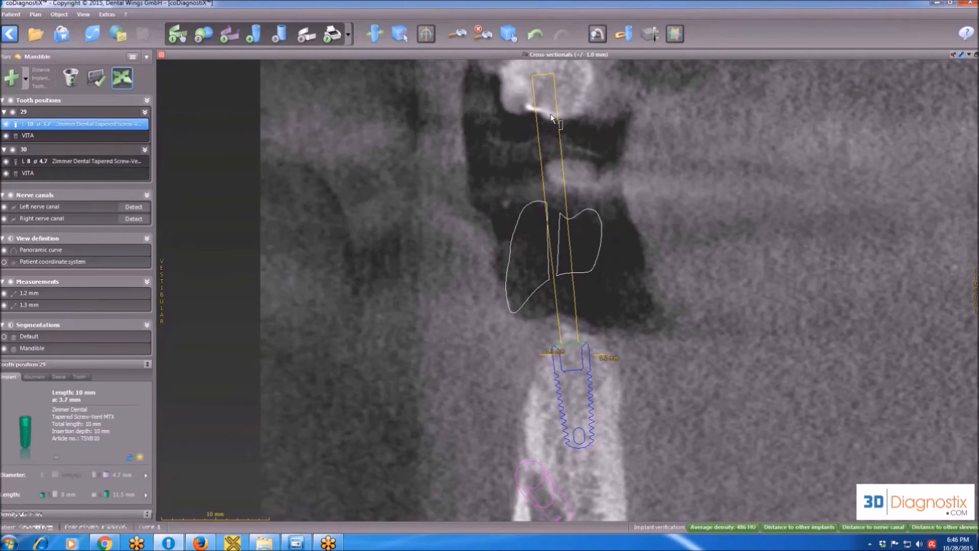
scroll(548, 115, "up", 1)
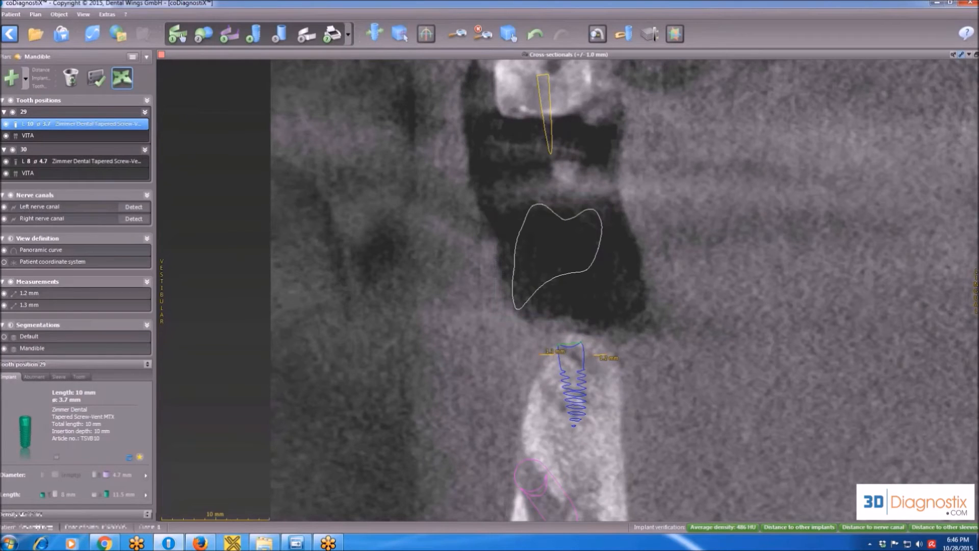
Align the views to the tooth 29 implant and add a distance measurement from its collar to the vestibular bone edge
left_click(374, 33)
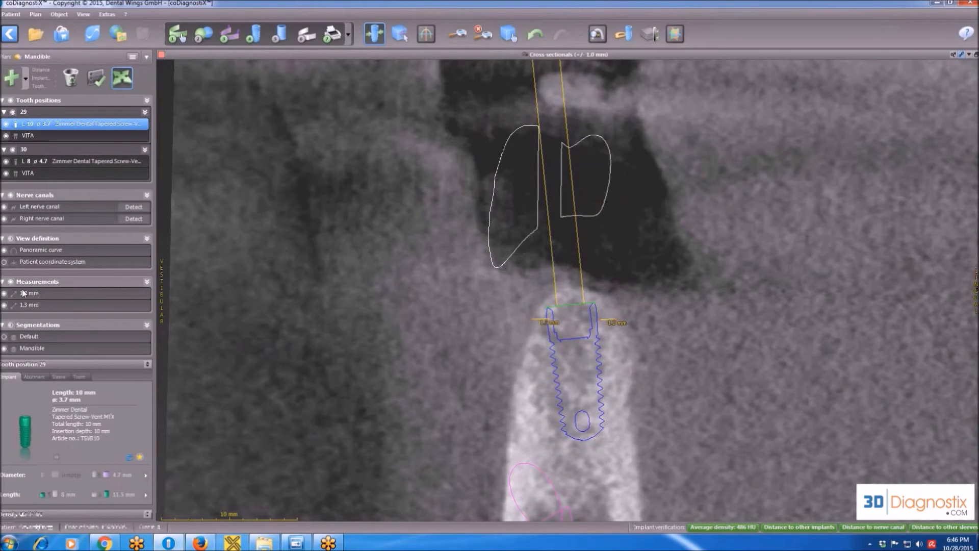
left_click(41, 70)
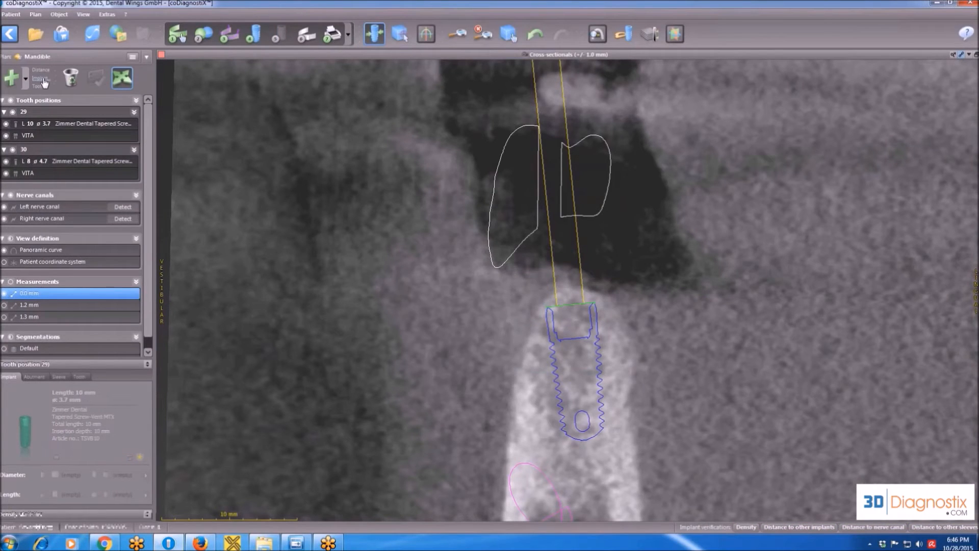
left_click(548, 324)
left_click(534, 325)
Shift the tooth 29 implant slightly away from the vestibular side and slightly up toward the crown
left_click(102, 123)
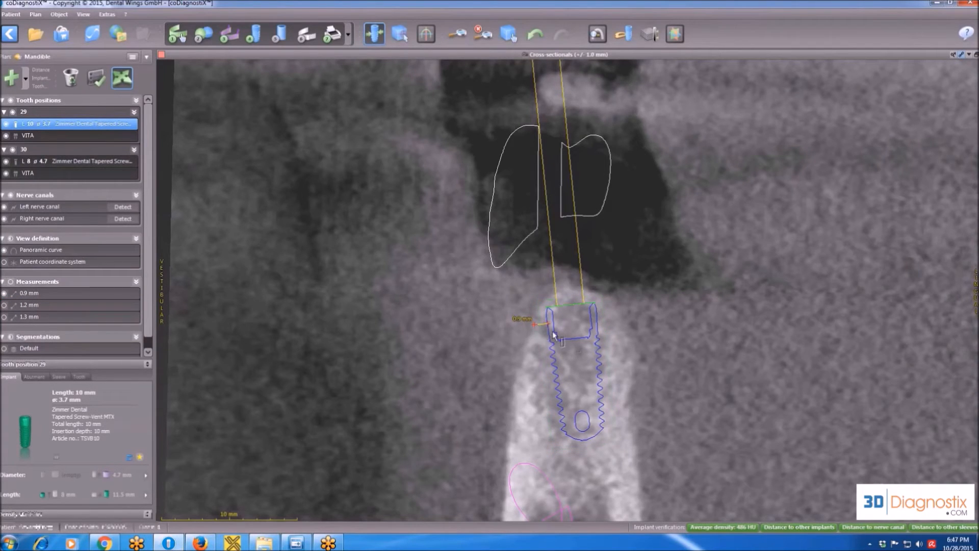
left_click_drag(571, 342, 574, 343)
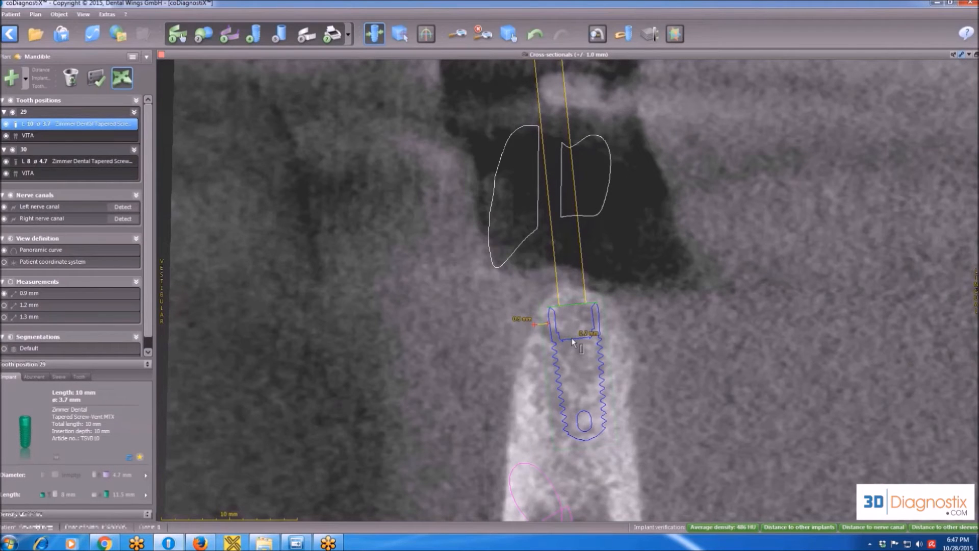
mouse_move(573, 345)
left_mouse_down()
mouse_move(578, 355)
mouse_move(564, 362)
mouse_move(592, 337)
mouse_move(552, 330)
mouse_move(583, 344)
mouse_move(573, 337)
left_mouse_up()
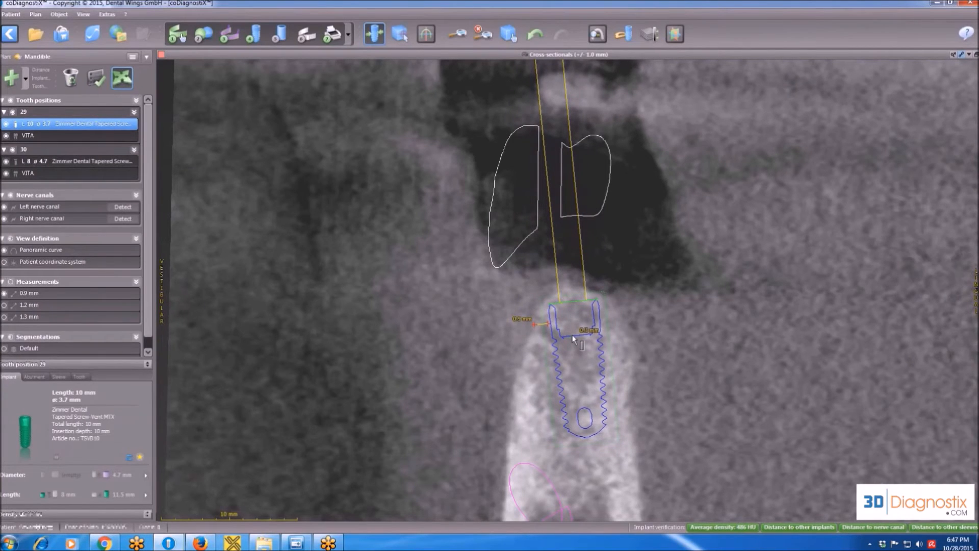
left_click_drag(572, 336, 572, 336)
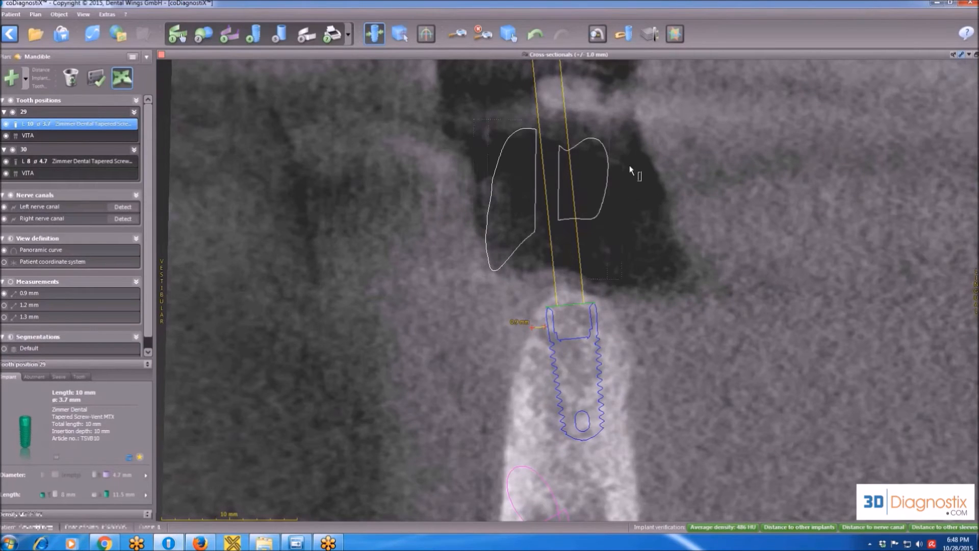
Turn off implant alignment and inspect the enlarged tangential view for the tooth 29 implant's relation to the adjacent roots
scroll(655, 186, "down", 2, "ctrl")
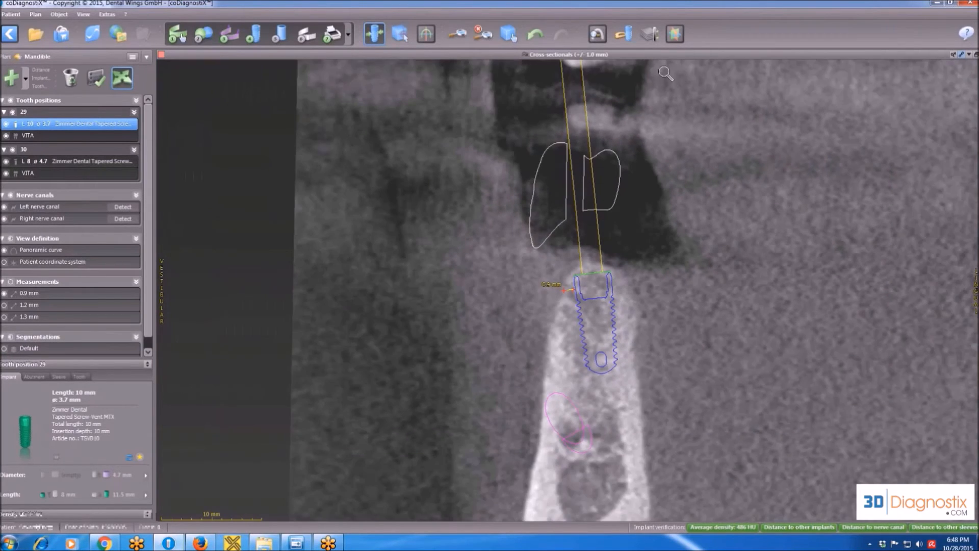
double_click(663, 56)
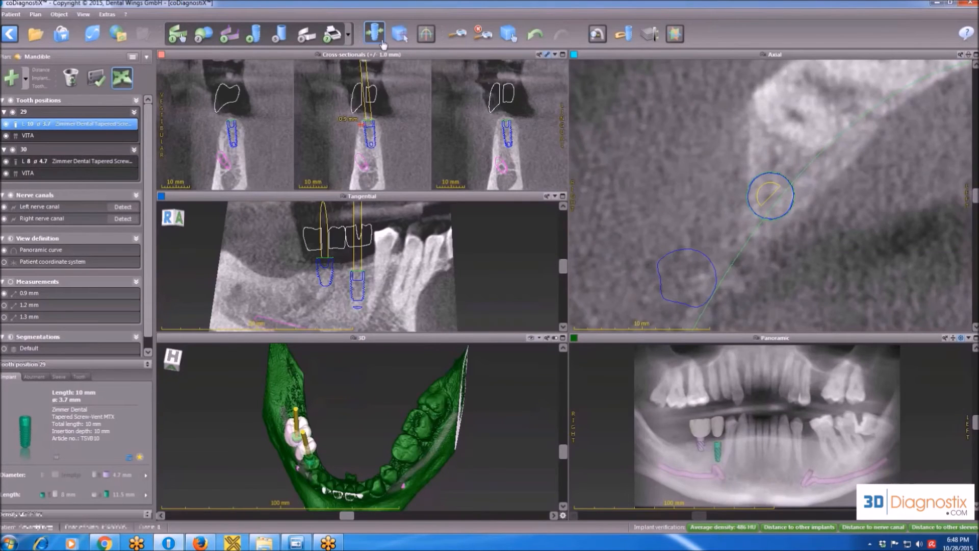
left_click(379, 37)
double_click(458, 196)
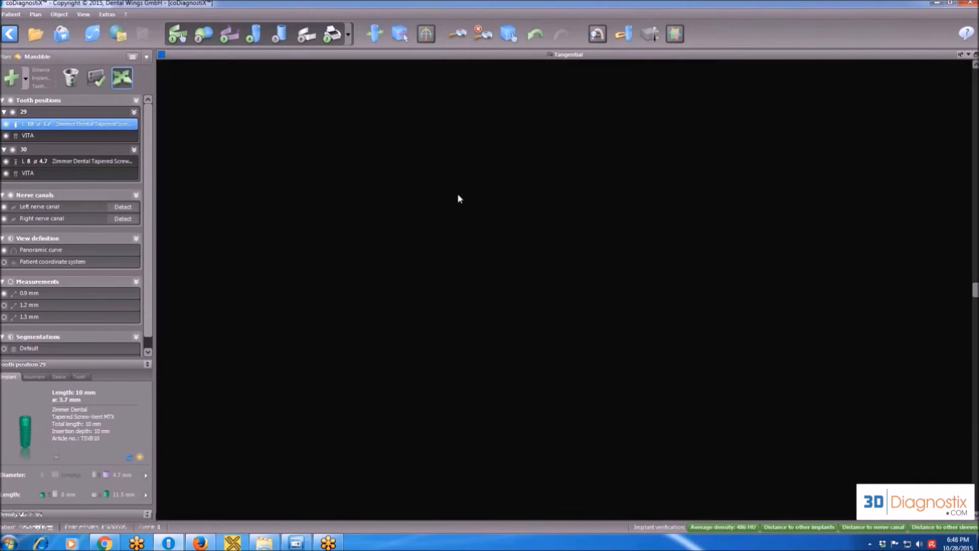
scroll(663, 344, "up", 3)
scroll(663, 344, "down", 8)
scroll(663, 344, "up", 8)
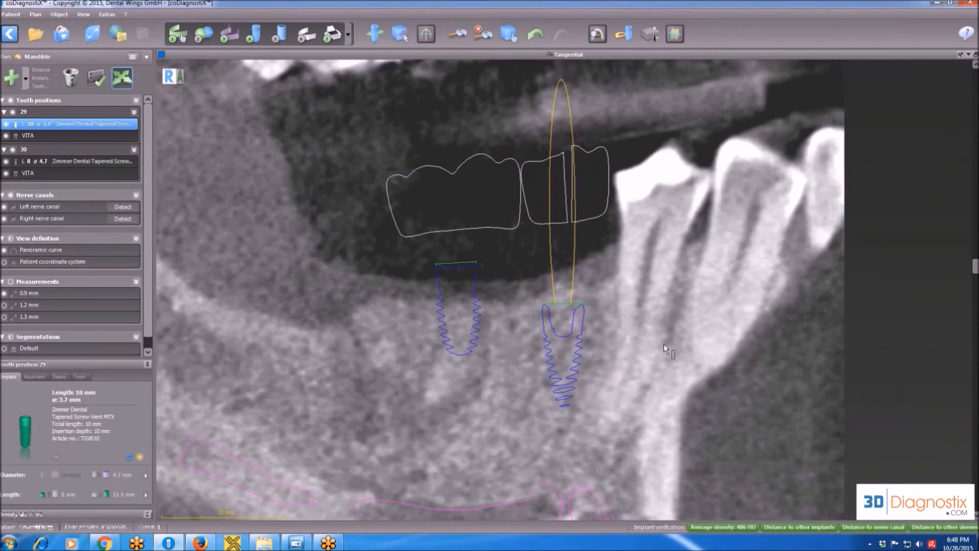
double_click(648, 55)
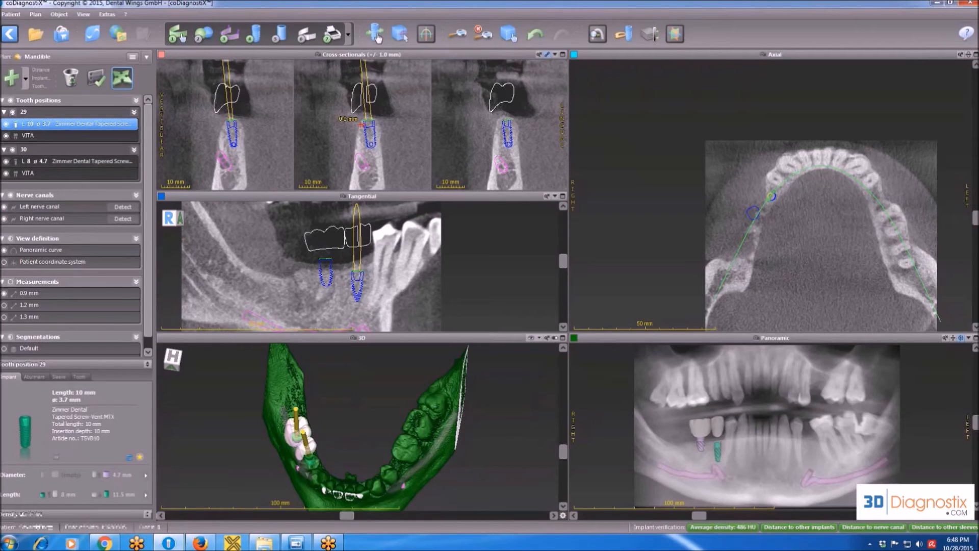
Examine the enlarged tangential view at successive rotations around the tooth 29 implant, checking surrounding bone, nerve canal and neighbouring teeth
double_click(412, 197)
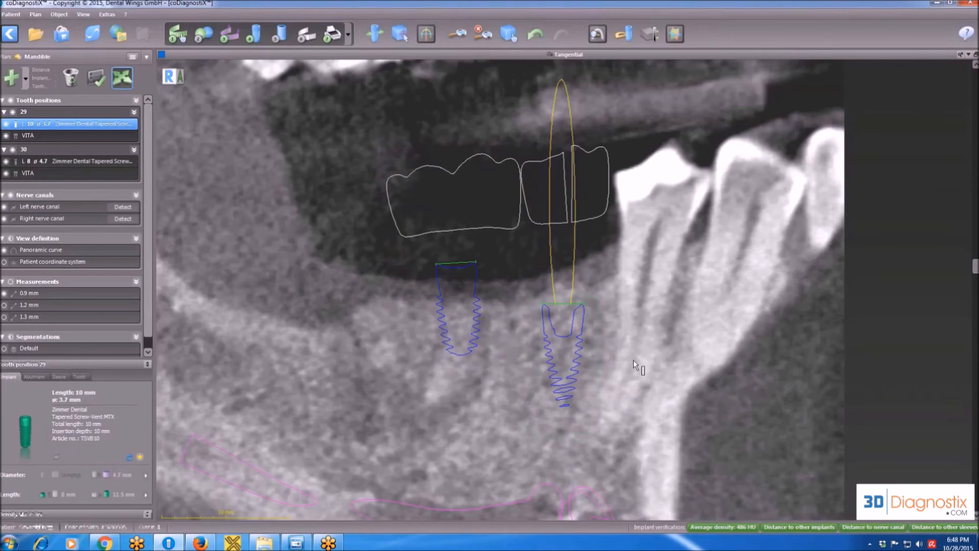
scroll(634, 360, "up", 2)
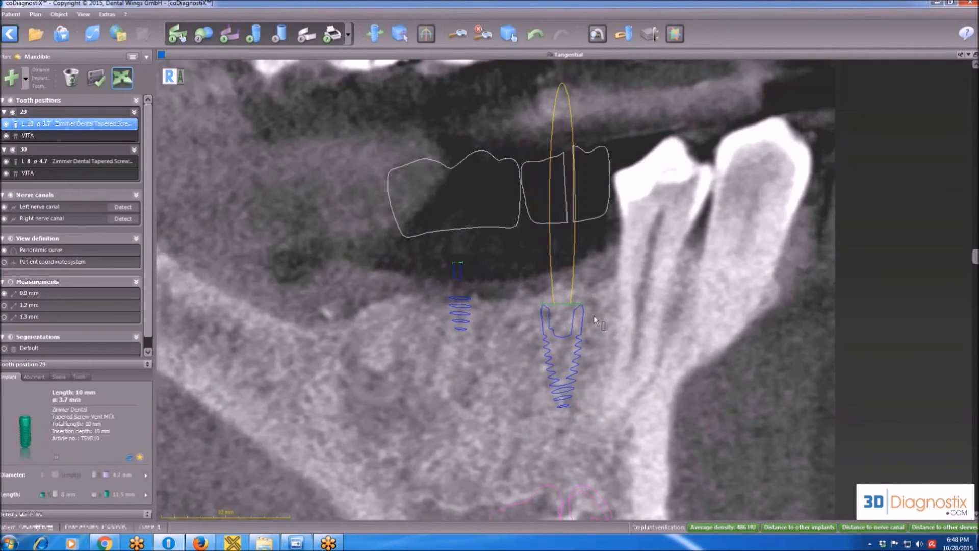
left_click(374, 34)
scroll(461, 136, "up", 2)
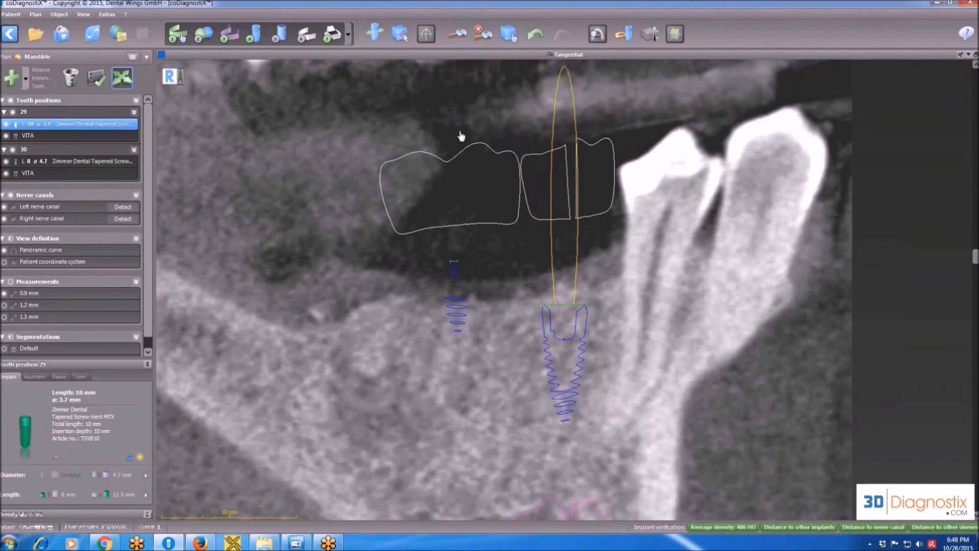
scroll(461, 136, "down", 1, "ctrl")
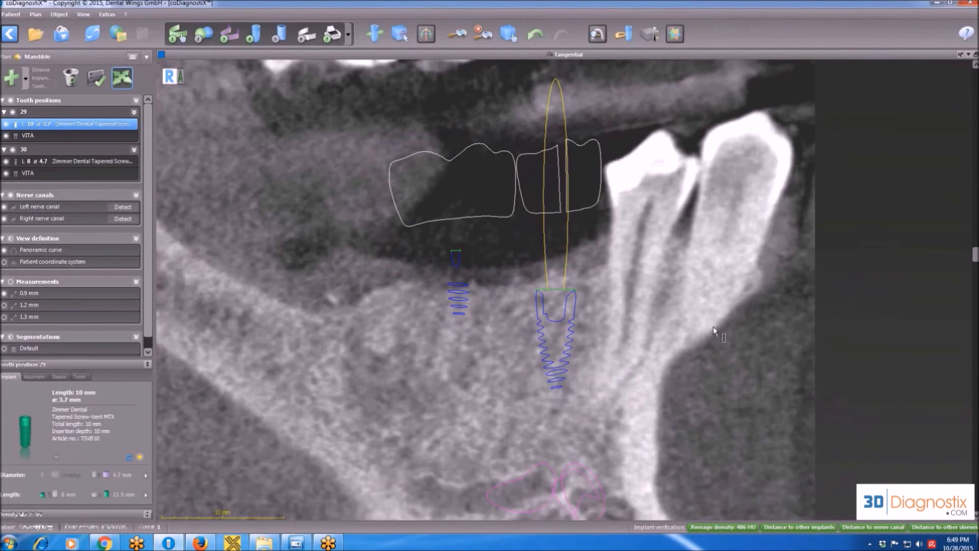
scroll(714, 331, "down", 6)
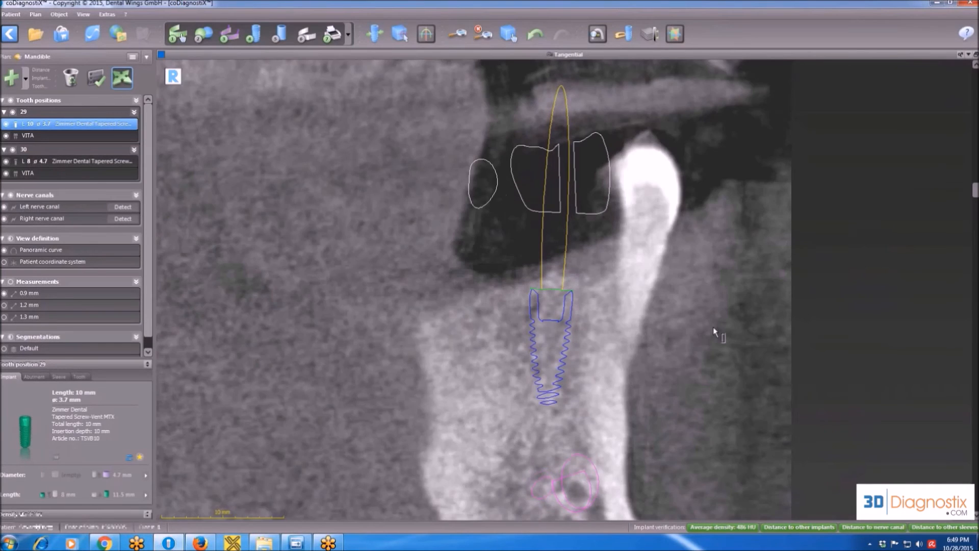
scroll(714, 332, "down", 6)
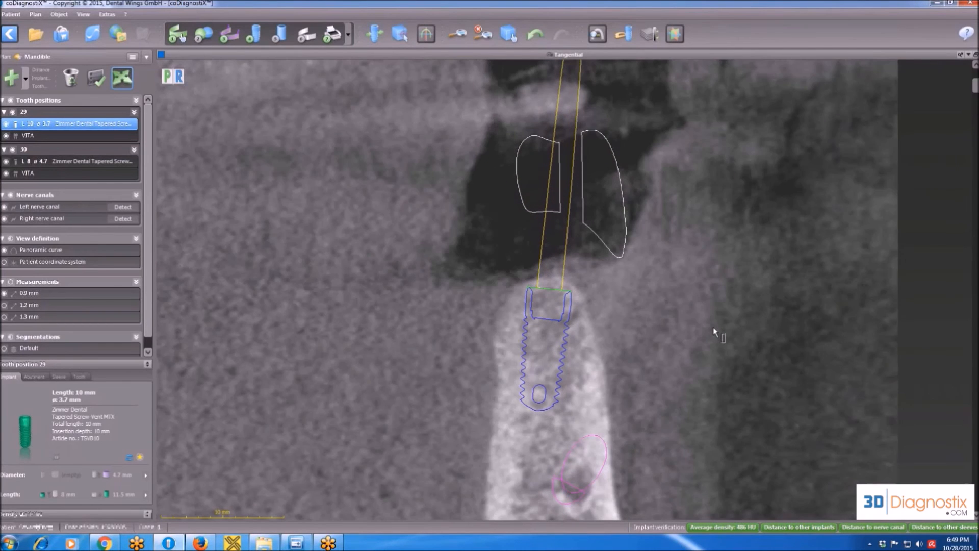
scroll(714, 332, "down", 1)
scroll(715, 329, "down", 6)
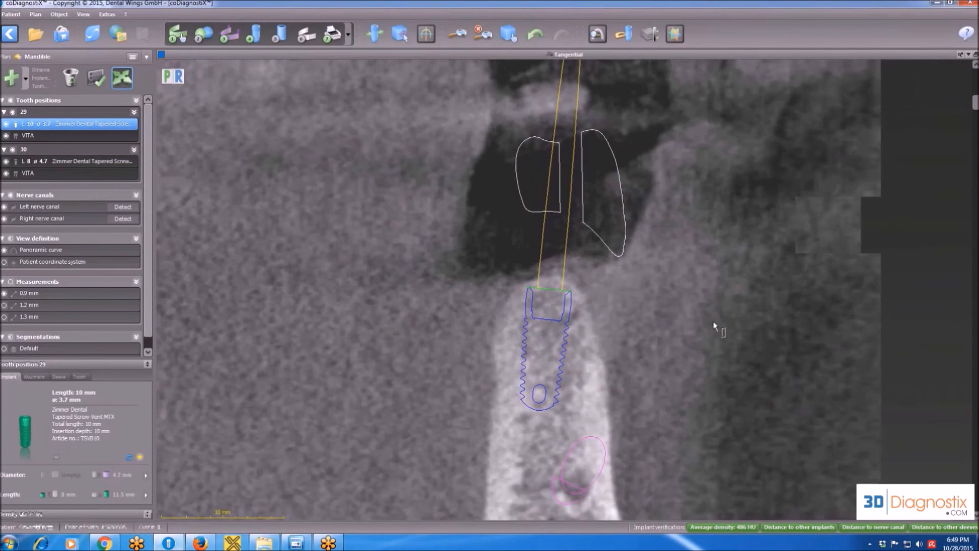
scroll(715, 326, "down", 6)
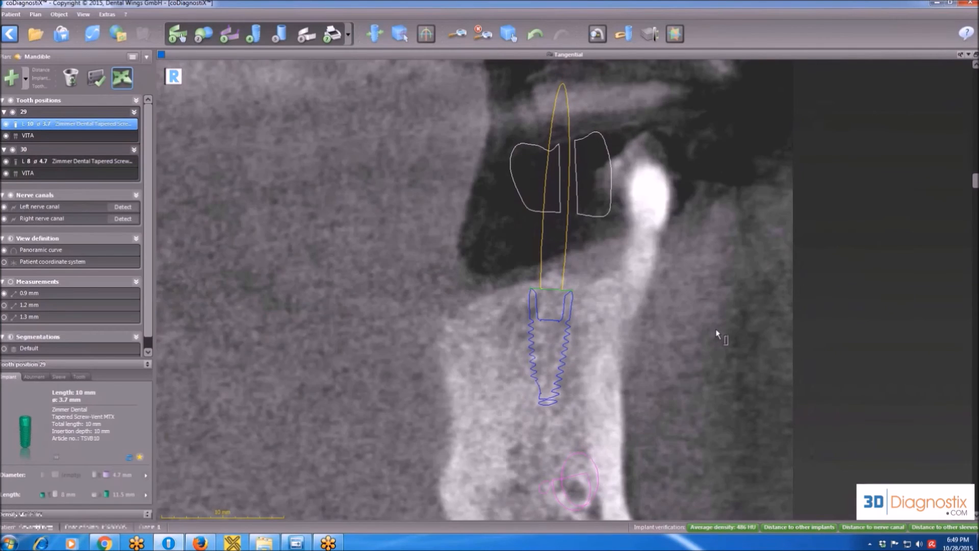
scroll(719, 333, "down", 6)
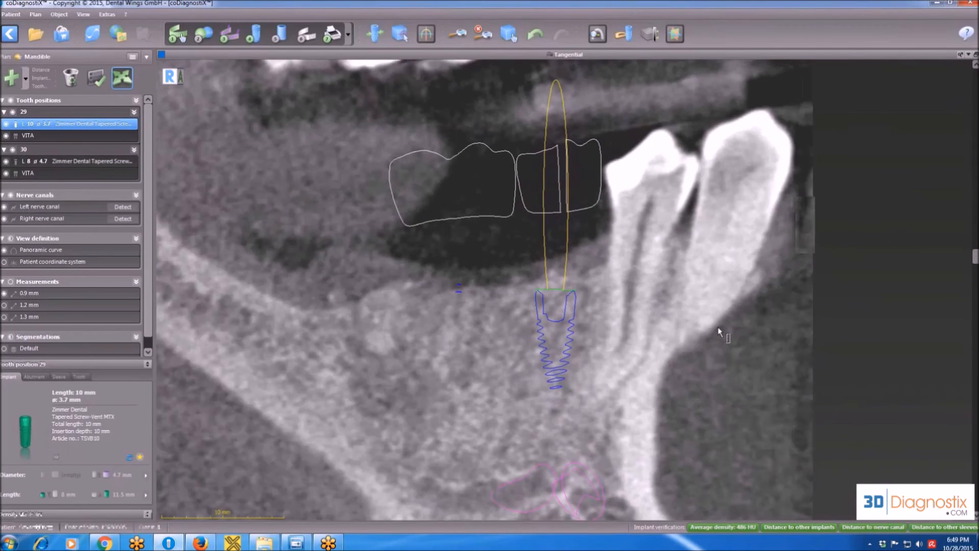
scroll(720, 333, "down", 6)
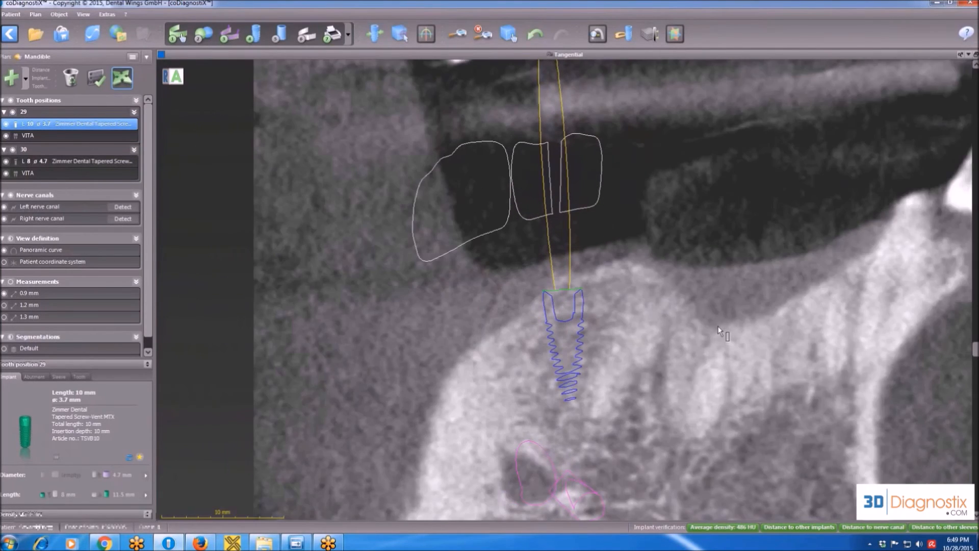
scroll(721, 332, "down", 6)
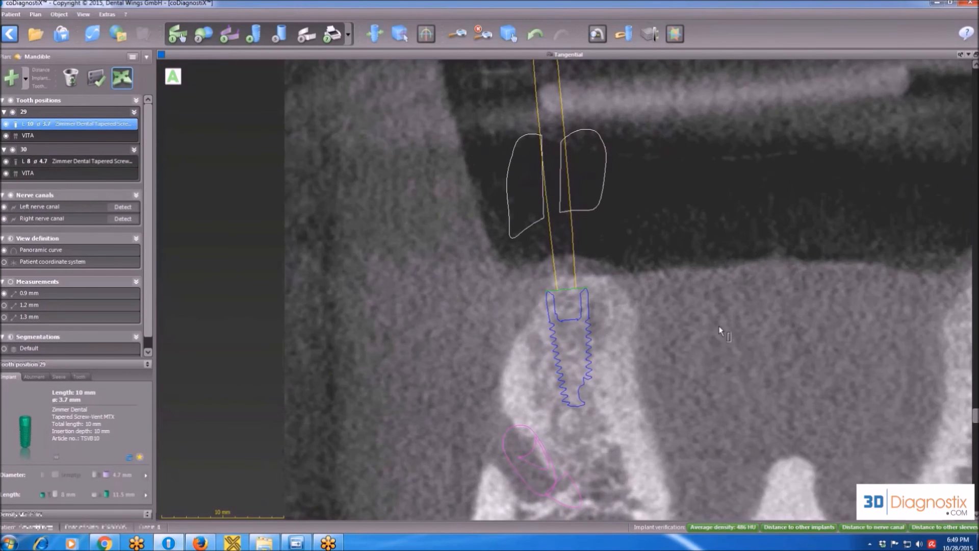
scroll(720, 332, "down", 6)
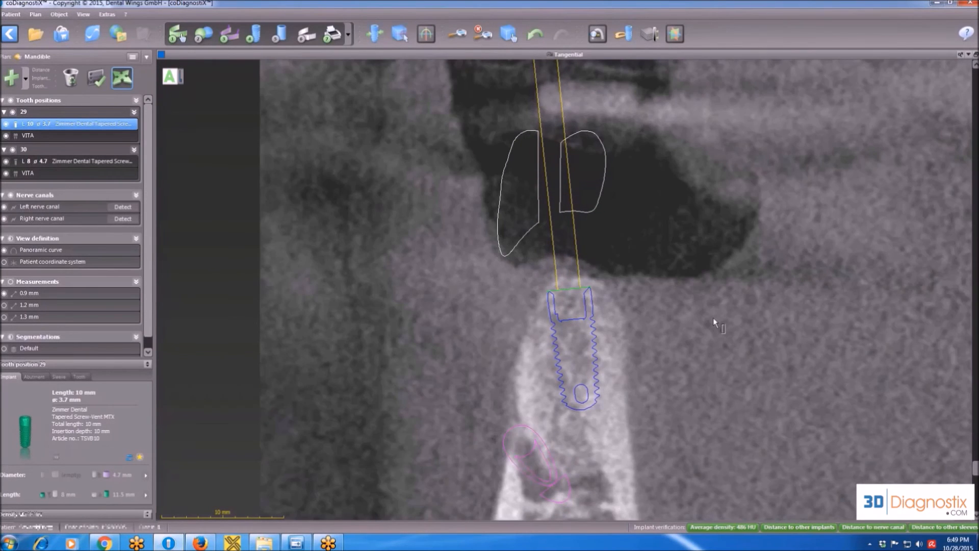
scroll(714, 318, "down", 1)
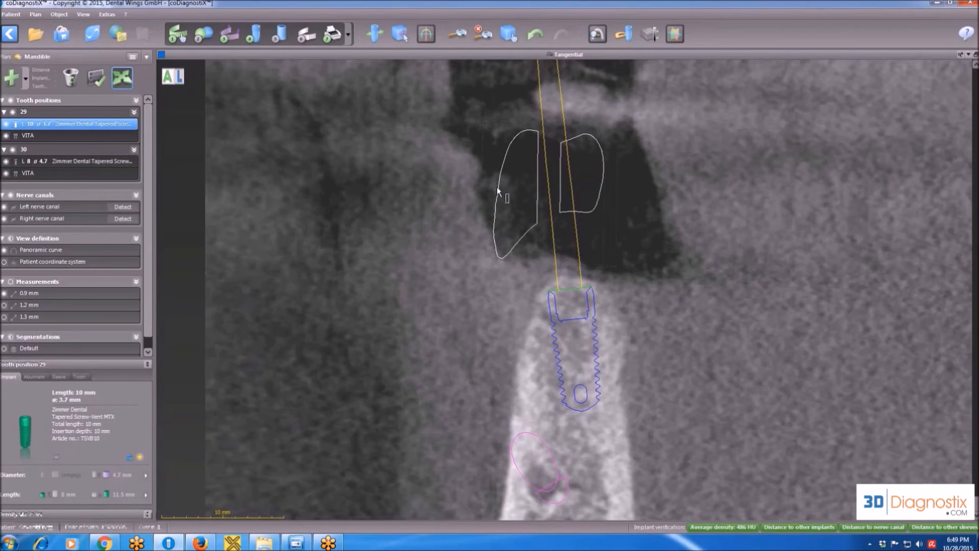
Align the tangential view to the tooth 29 implant axis and examine the bone and neighbouring roots all around it
left_click(376, 33)
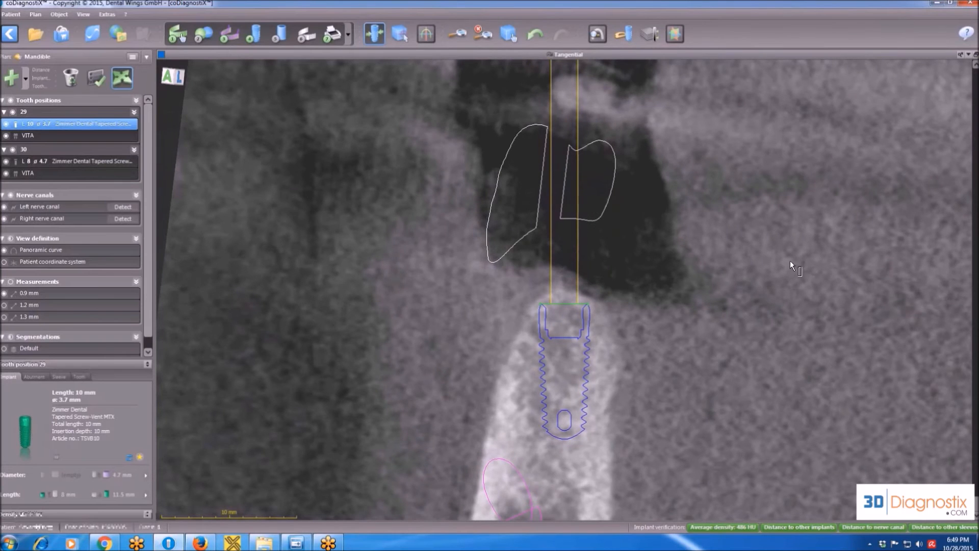
scroll(791, 262, "up", 10)
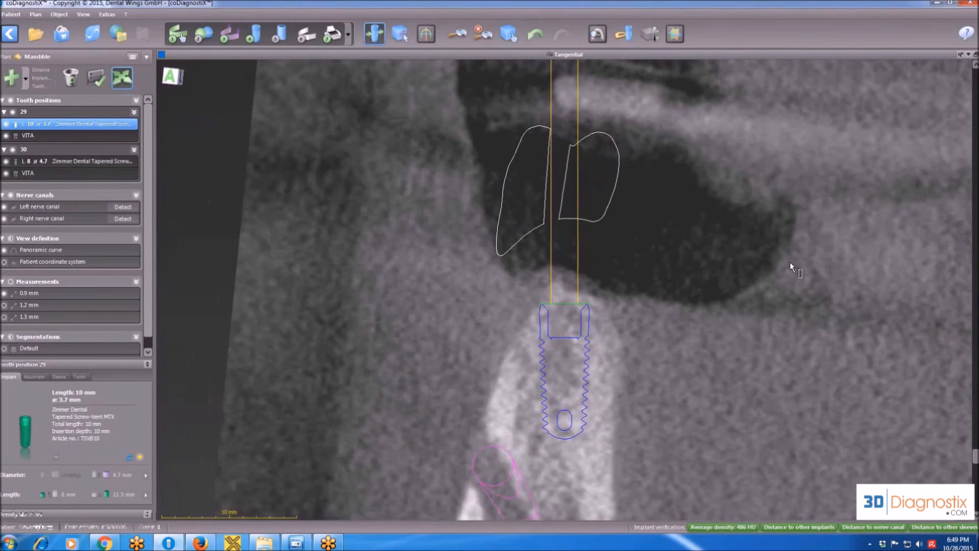
scroll(790, 262, "up", 10)
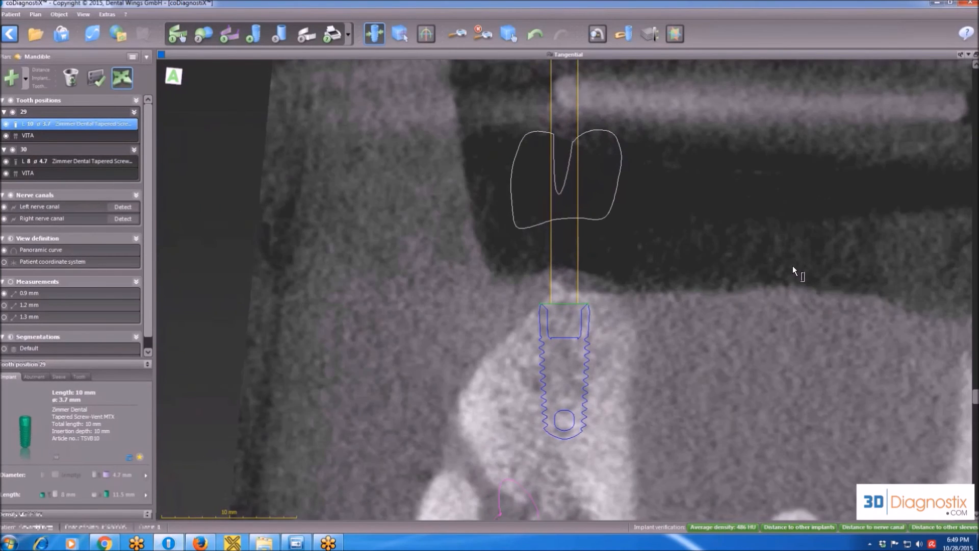
scroll(794, 267, "up", 10)
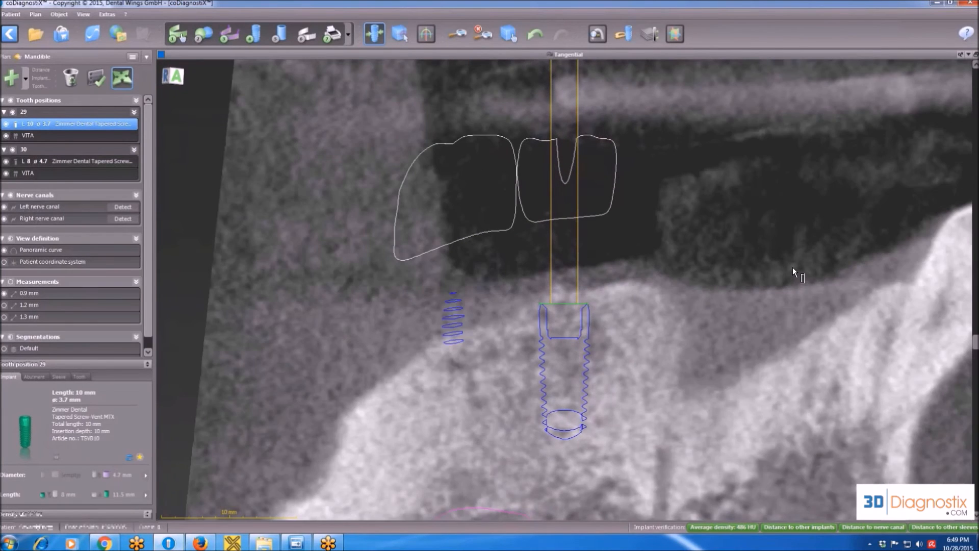
scroll(794, 269, "up", 10)
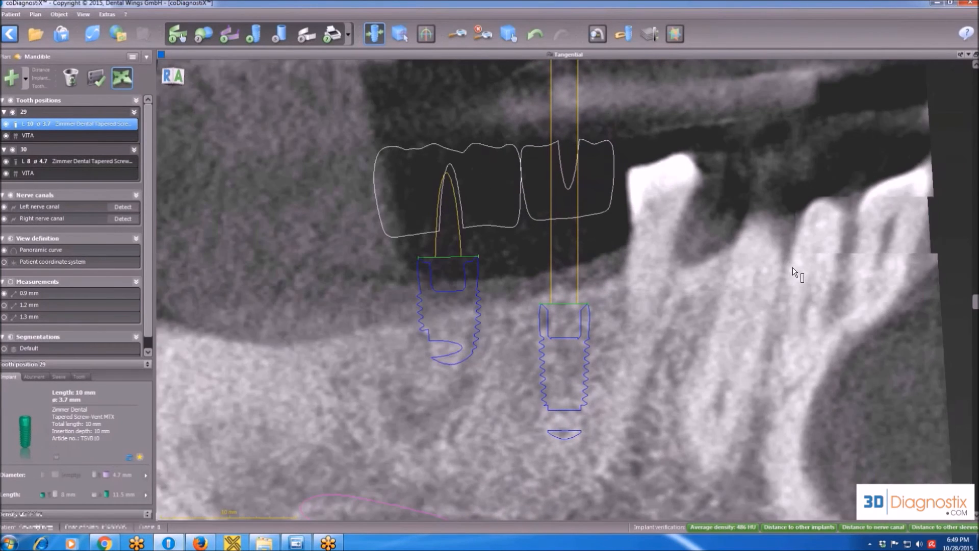
scroll(793, 267, "up", 10)
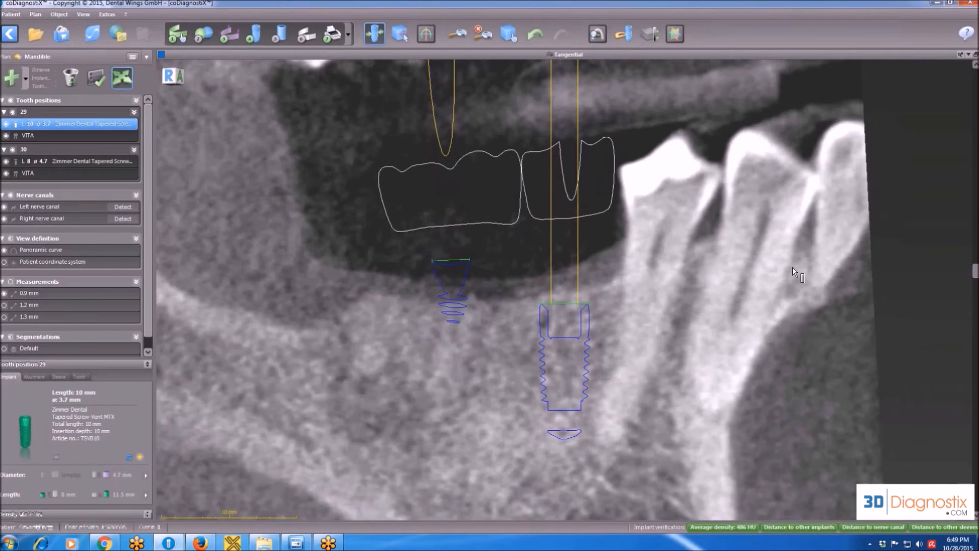
scroll(793, 268, "up", 10)
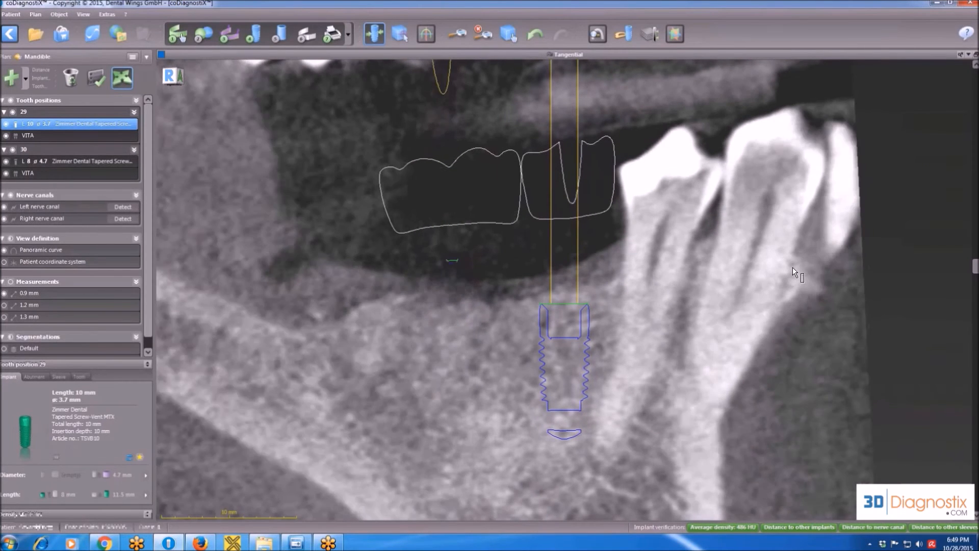
scroll(793, 267, "down", 4)
scroll(793, 268, "up", 4)
scroll(792, 267, "down", 4)
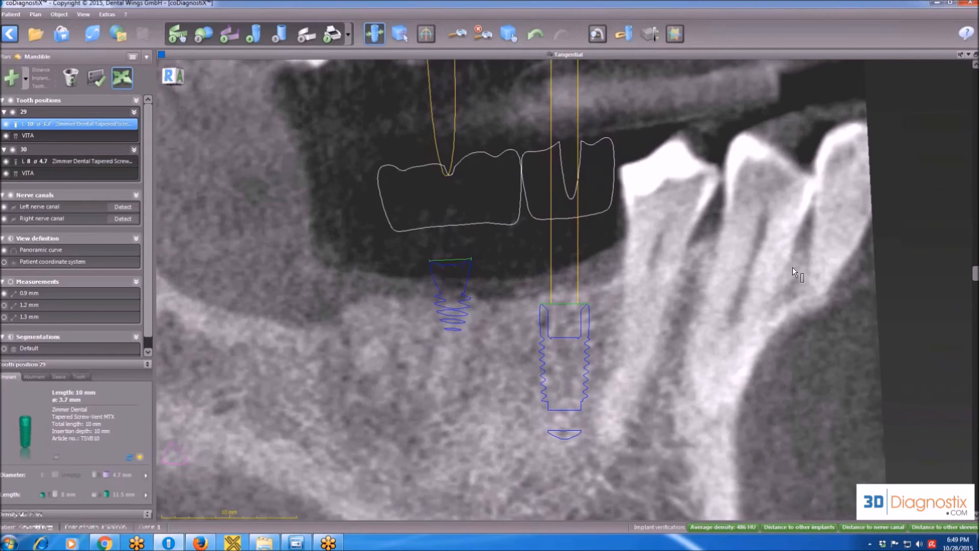
Examine the tangential slices at successive rotations around the tooth 29 implant, checking its relation to the neighbouring roots and nerve canal
scroll(793, 267, "down", 4)
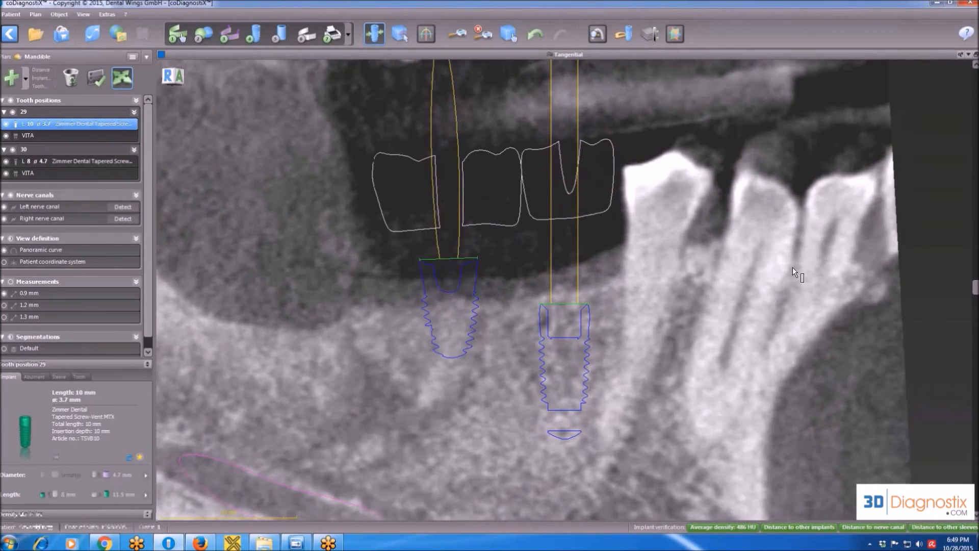
scroll(793, 267, "up", 3)
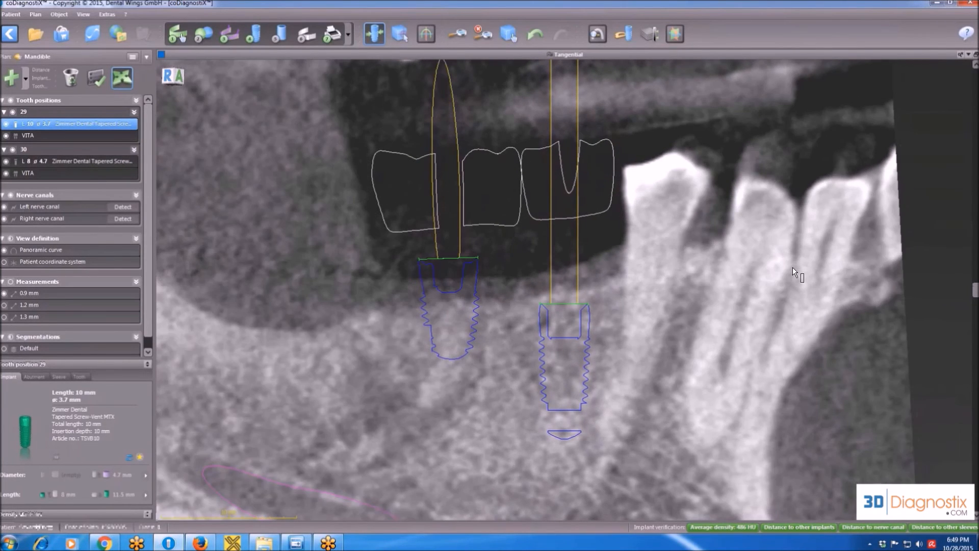
scroll(792, 267, "up", 3)
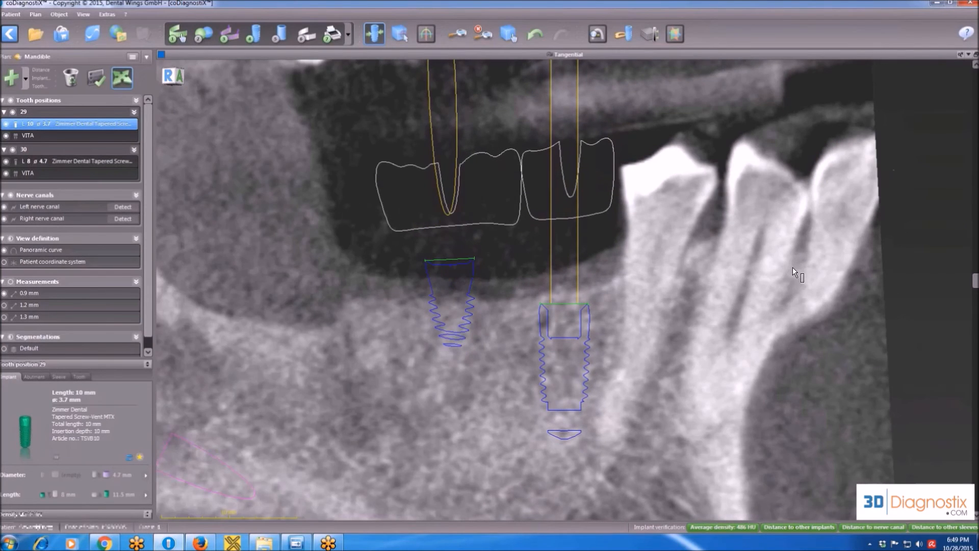
scroll(792, 267, "down", 3)
scroll(792, 267, "down", 1)
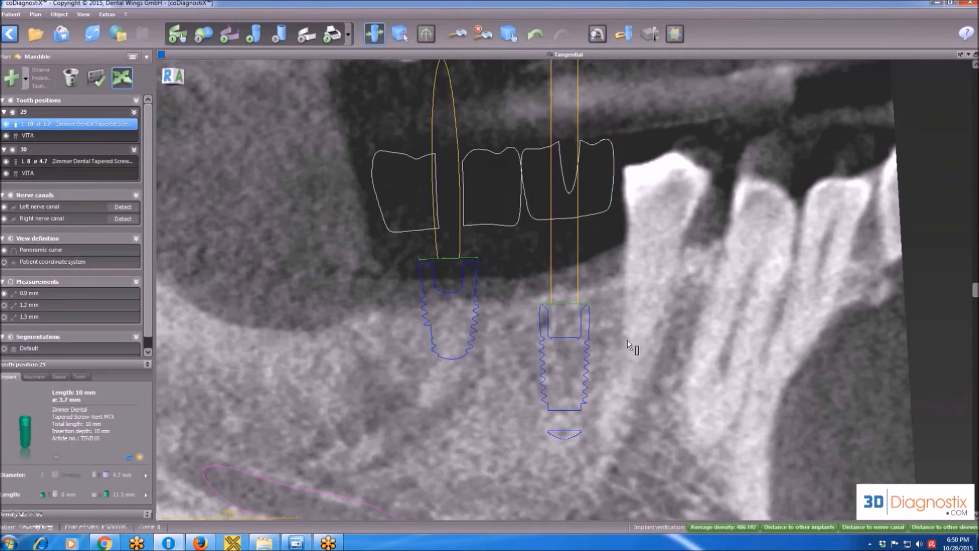
scroll(630, 352, "down", 1)
scroll(630, 351, "down", 4)
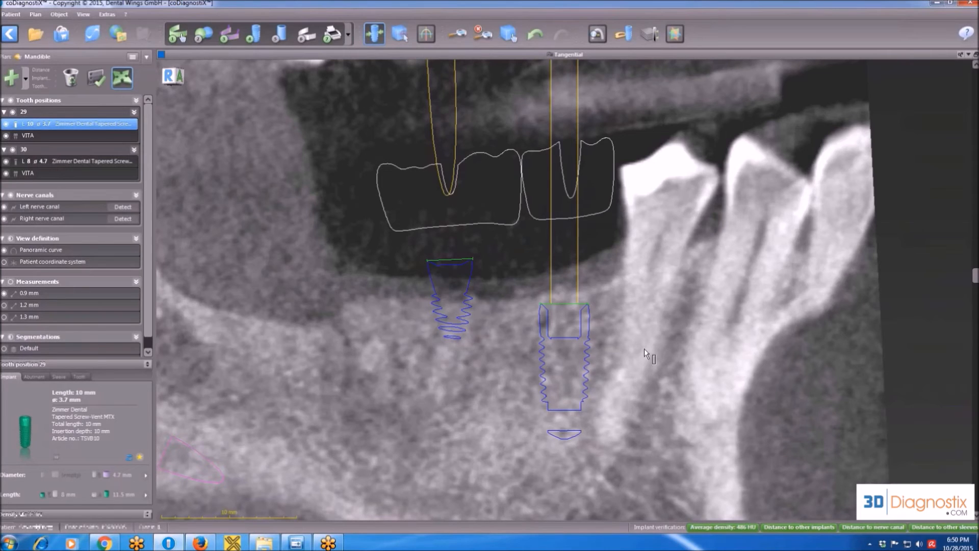
scroll(645, 347, "down", 1)
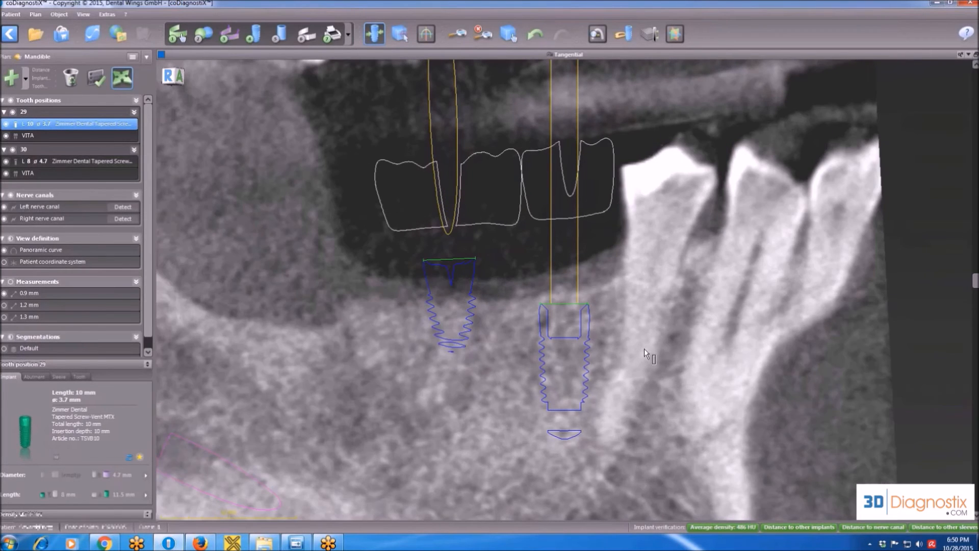
scroll(645, 348, "down", 2)
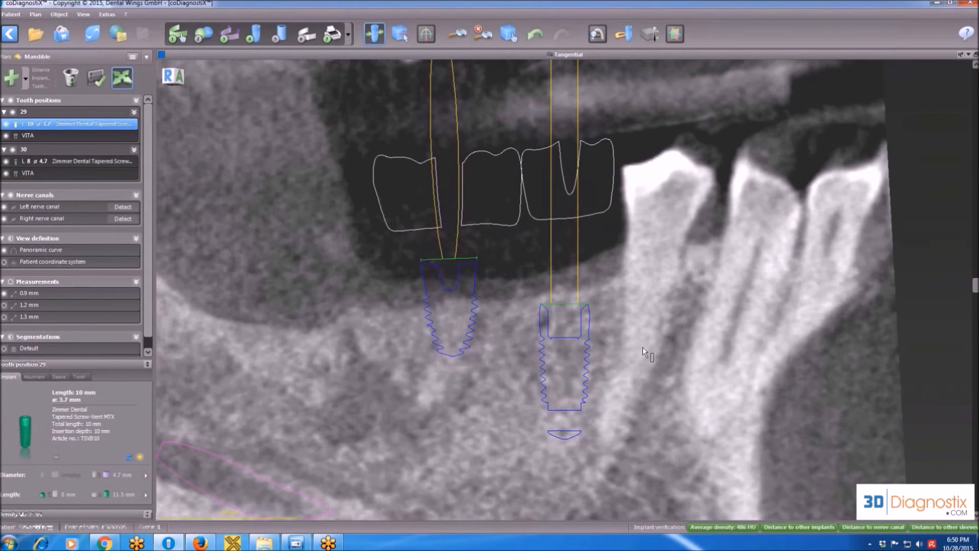
scroll(643, 349, "down", 1)
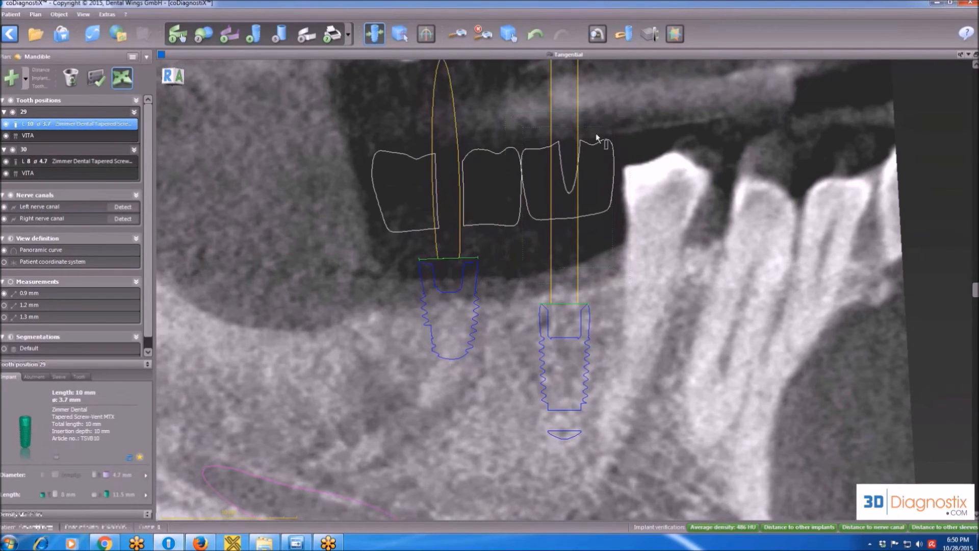
Move the VITA tooth at position 29 slightly toward the adjacent natural tooth in the tangential view
left_click_drag(590, 95, 611, 108)
left_click(596, 169)
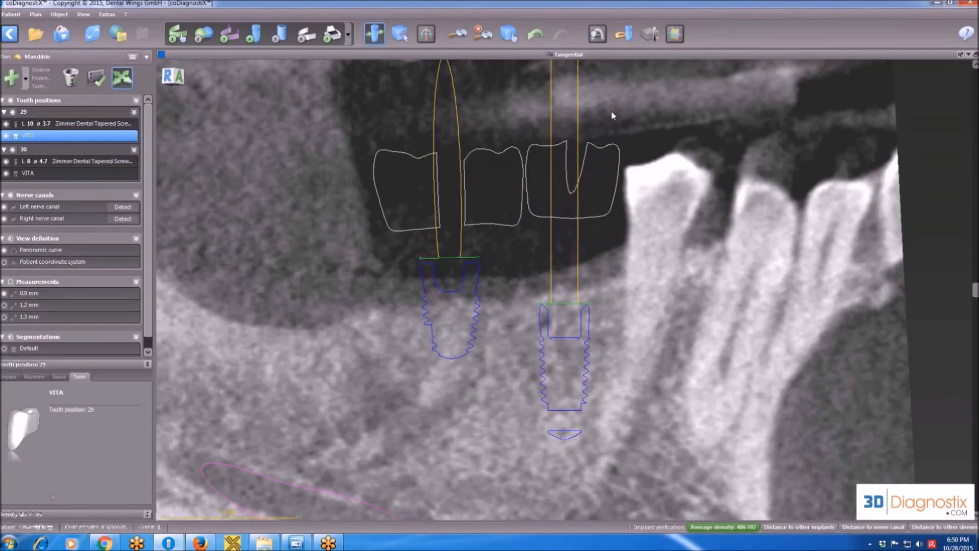
left_click_drag(608, 148, 611, 151)
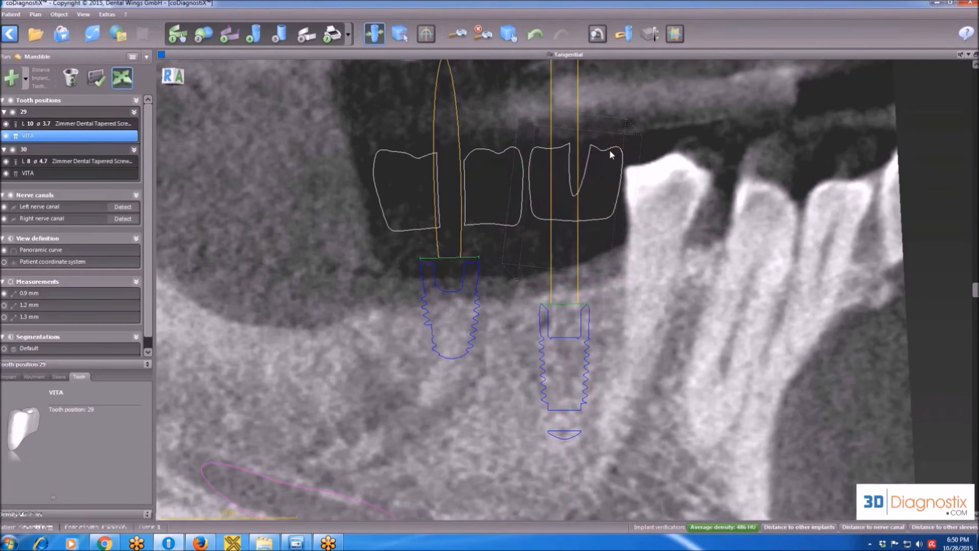
Tilt the tooth 29 implant so that its apex moves slightly away from the adjacent natural root
left_click(582, 382)
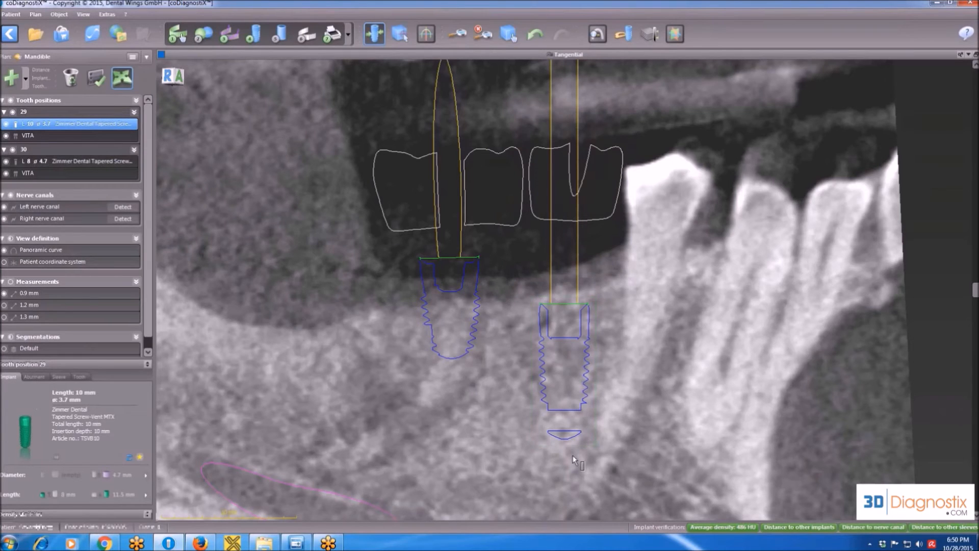
left_click_drag(573, 457, 552, 451)
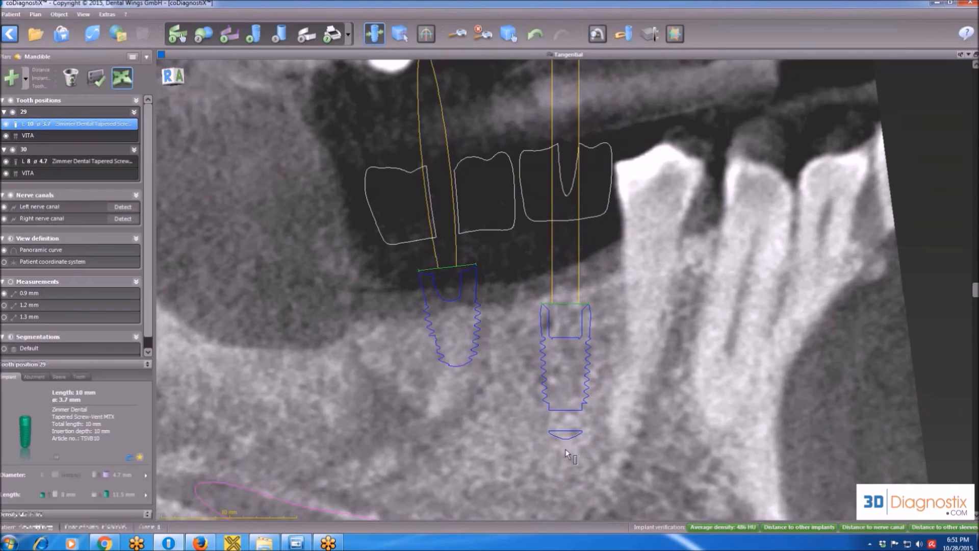
left_click_drag(567, 451, 561, 450)
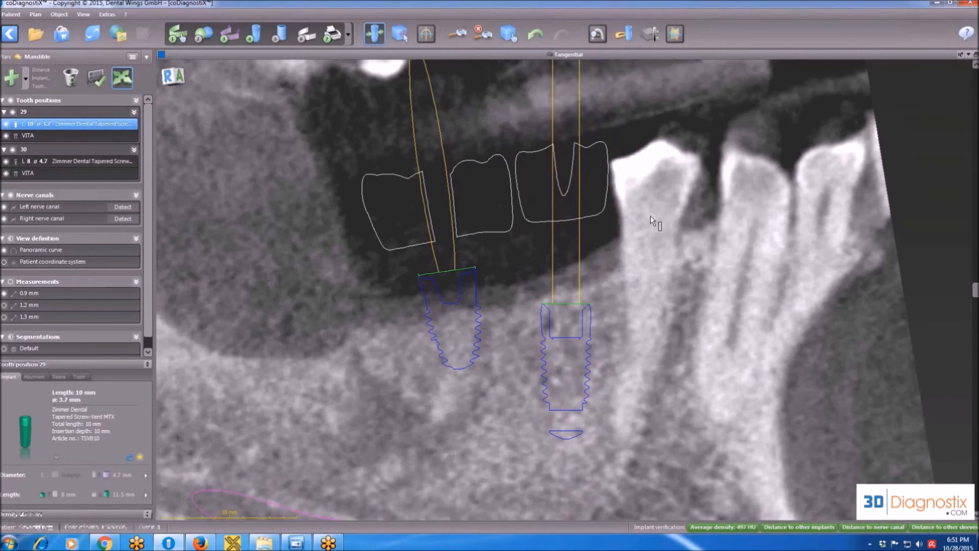
Measure the distance between the side of the tooth 29 implant and the adjacent root in the tangential view
scroll(668, 273, "down", 3)
scroll(668, 273, "up", 3)
left_click(11, 78)
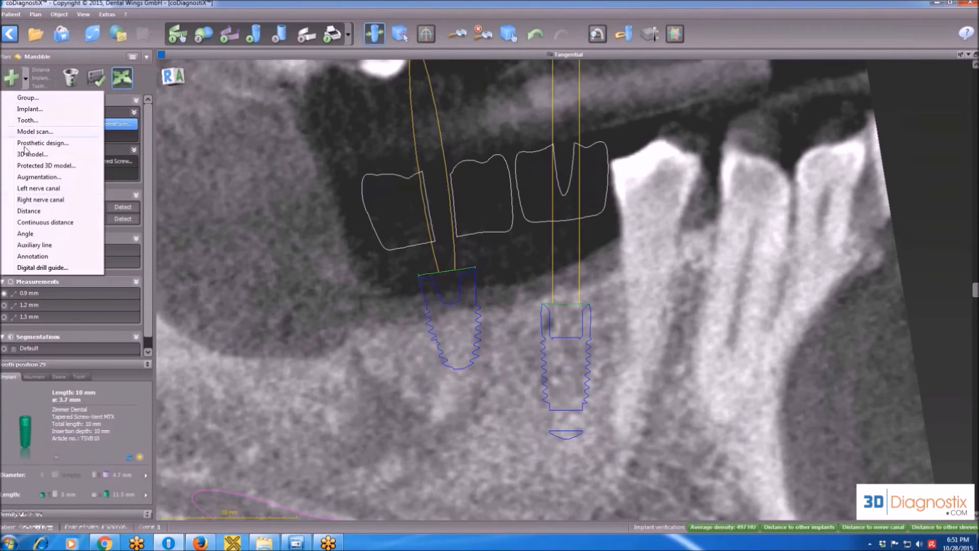
left_click(31, 211)
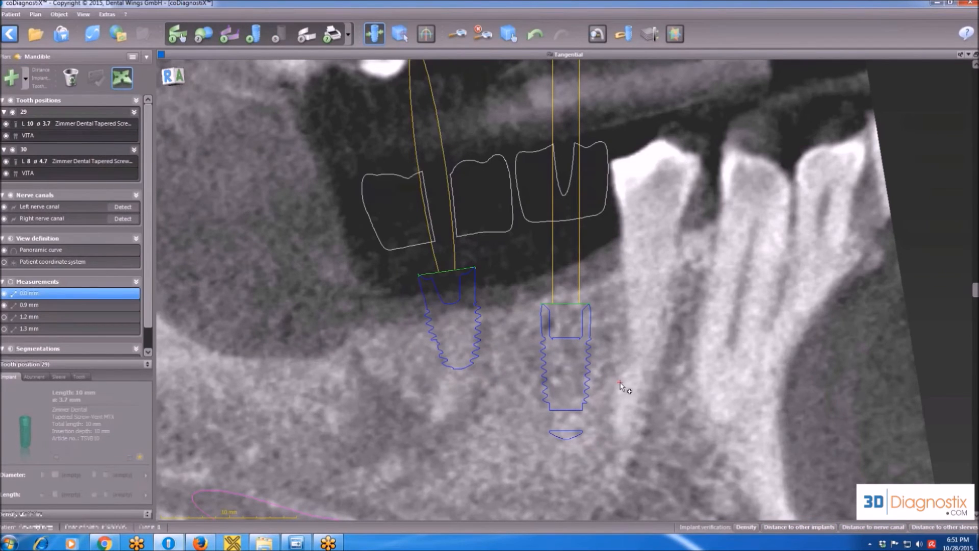
left_click(590, 382)
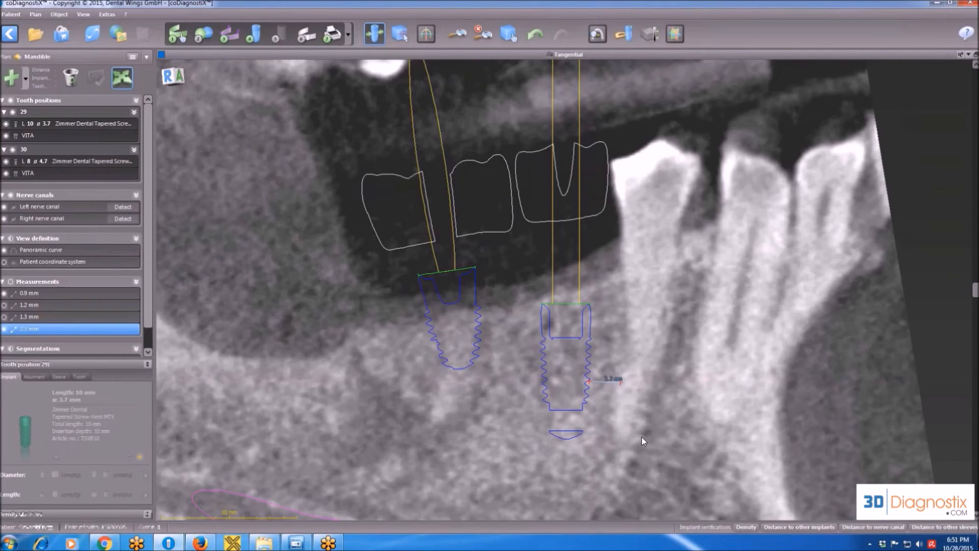
Examine the enlarged axial slices from the crown level down to the apex of the tooth 29 implant, checking the adjacent root
double_click(717, 52)
double_click(841, 55)
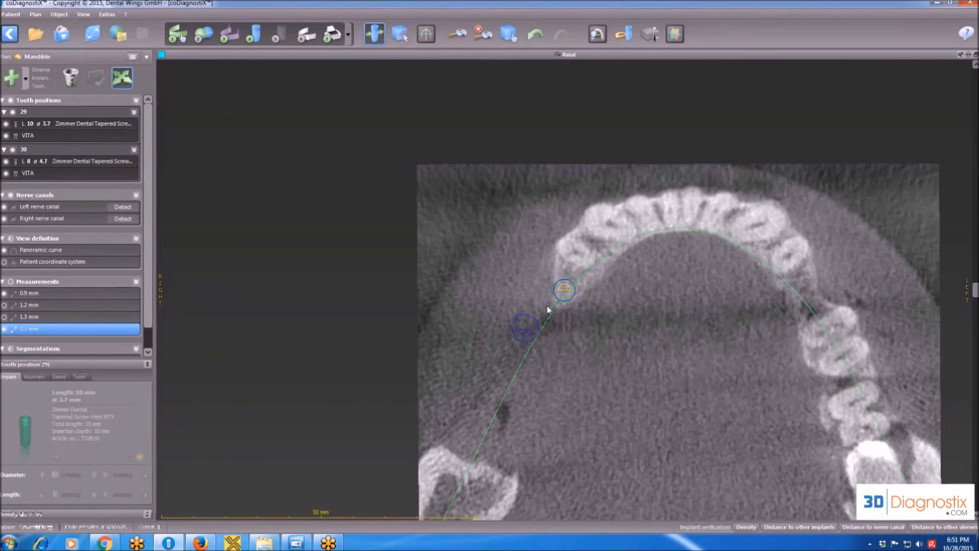
scroll(569, 268, "up", 5)
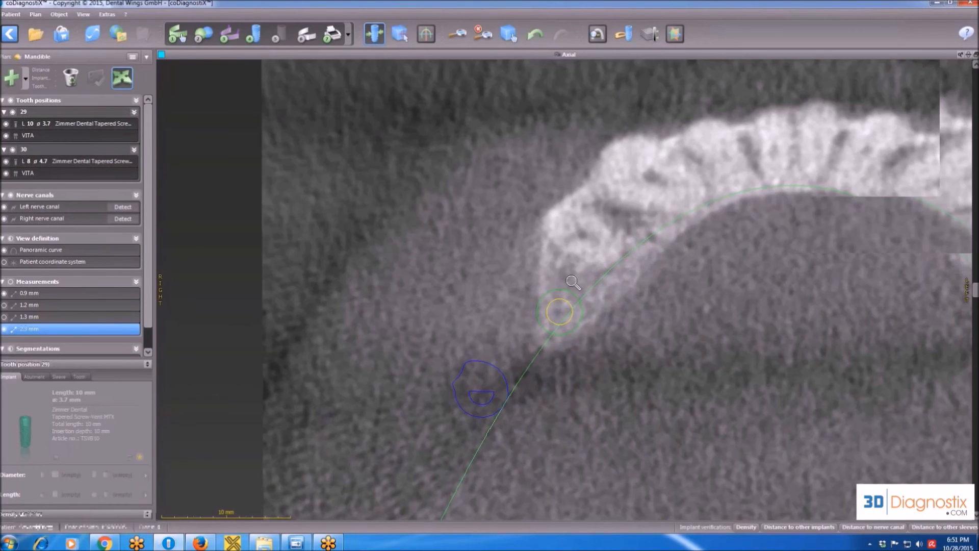
scroll(573, 282, "up", 1)
left_click_drag(975, 290, 975, 274)
scroll(639, 323, "down", 10)
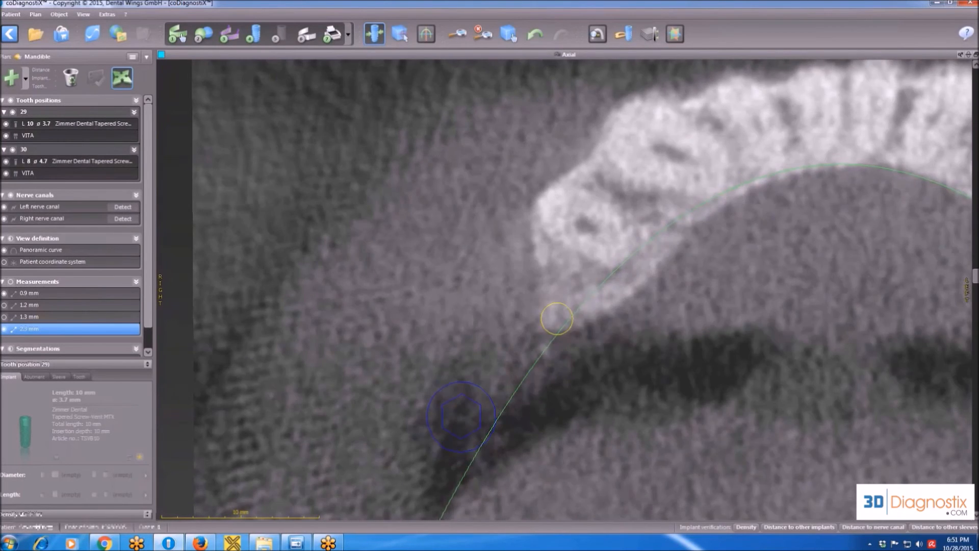
scroll(639, 323, "down", 8)
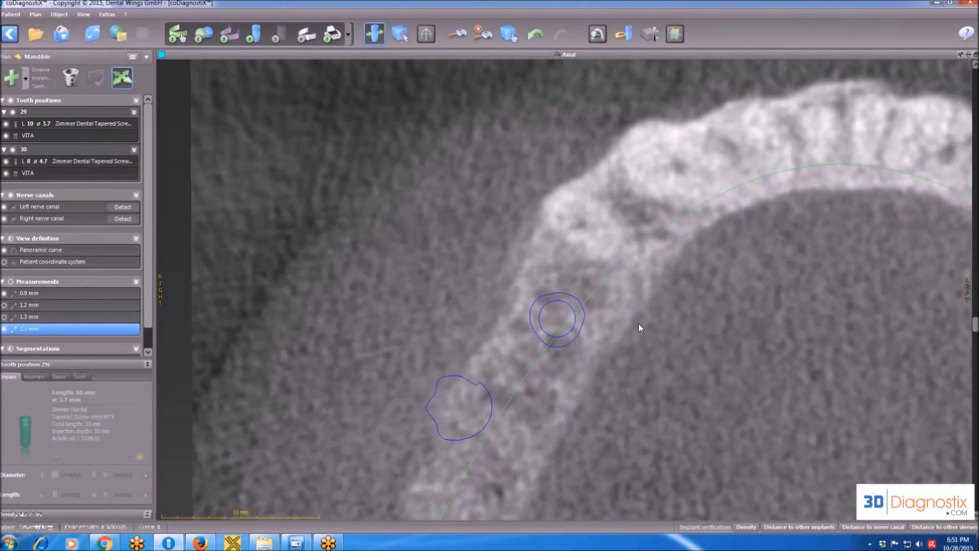
scroll(639, 324, "down", 8)
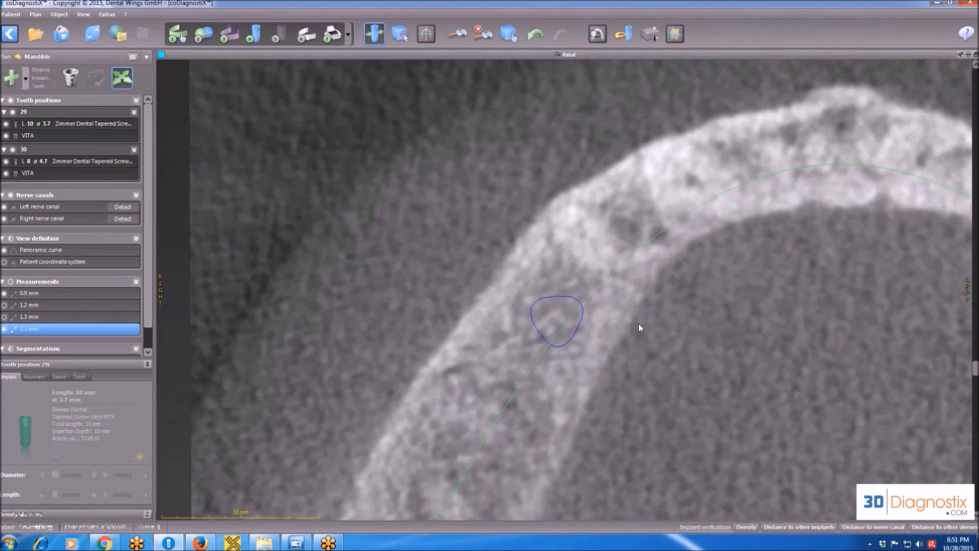
scroll(639, 323, "down", 5)
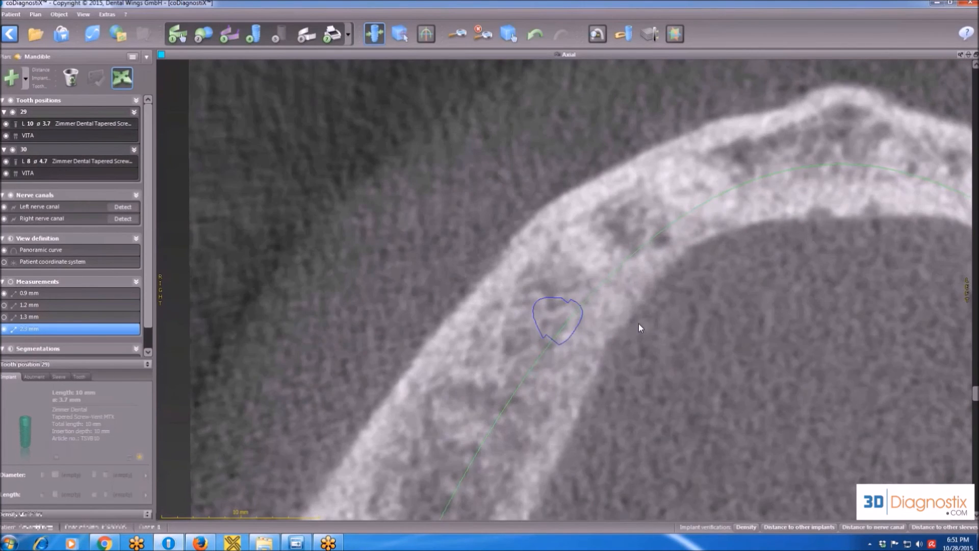
scroll(589, 264, "down", 8)
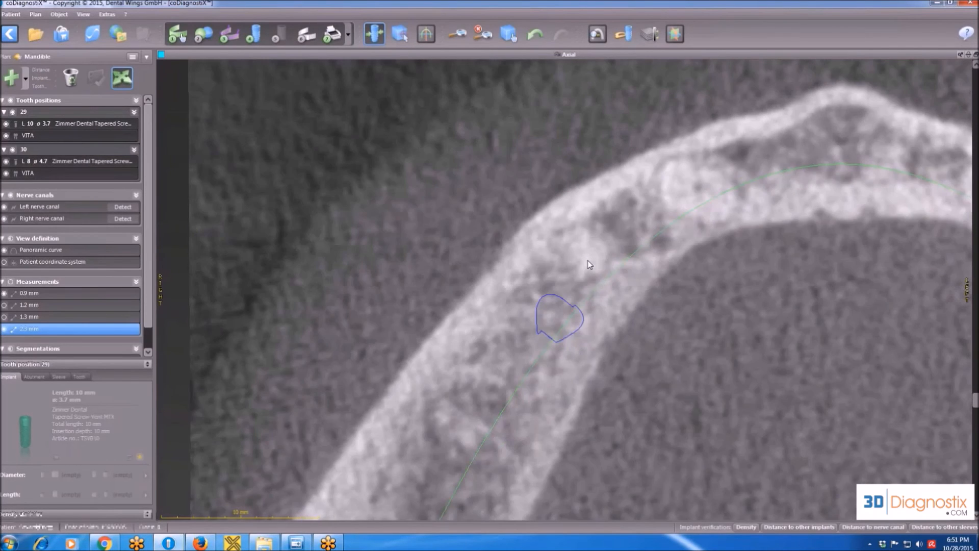
scroll(589, 264, "up", 4)
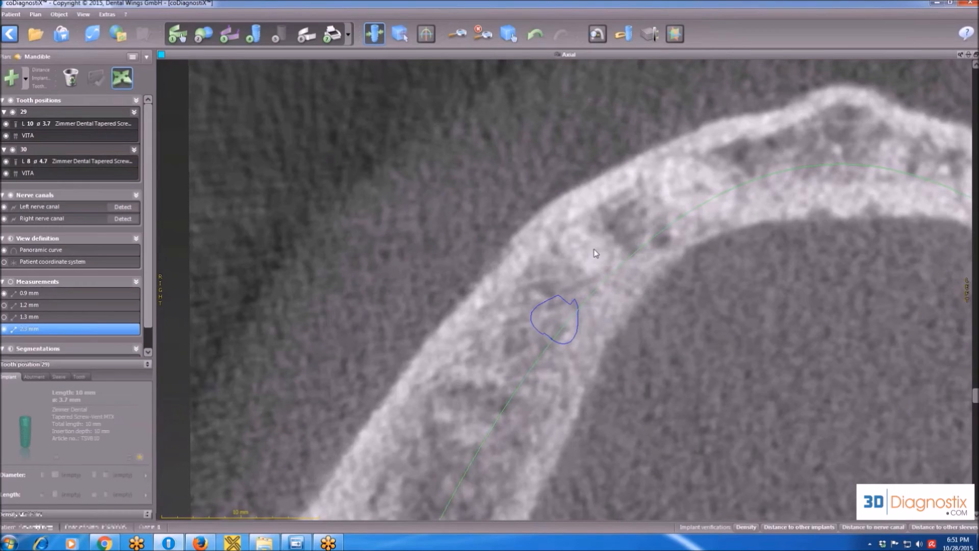
Measure the distance between the adjacent root and the tooth 29 implant near its apex in the axial view, fitting the endpoint to the outline
left_click(39, 72)
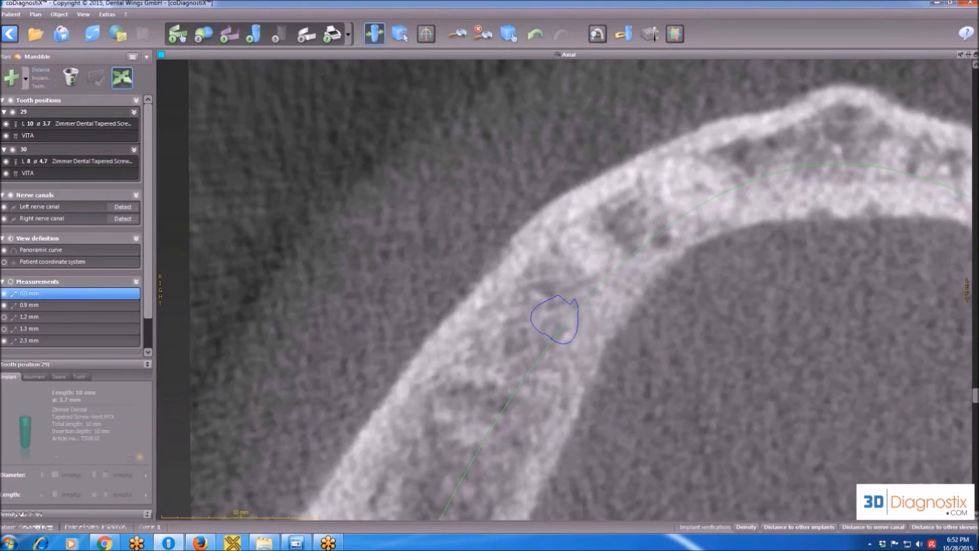
left_click(581, 280)
left_click(571, 298)
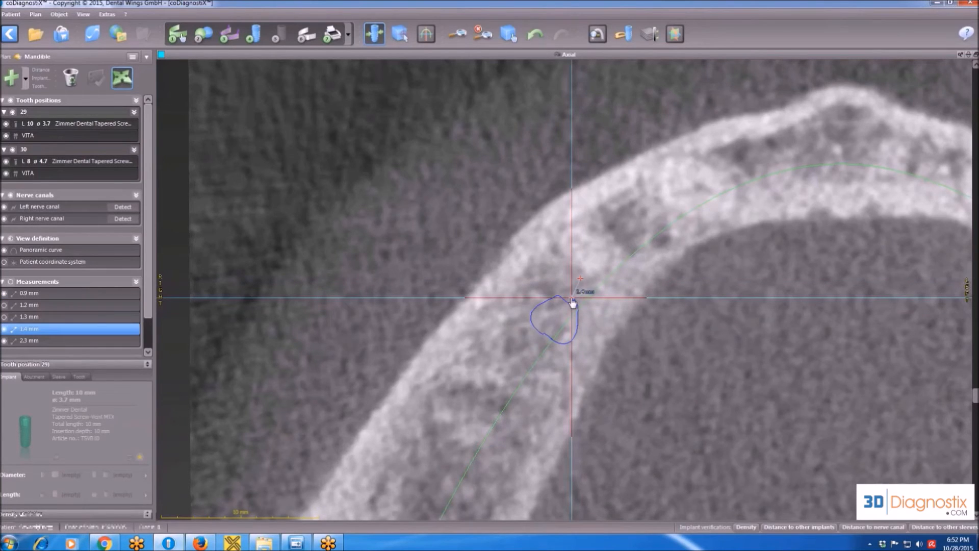
left_click_drag(572, 302, 572, 297)
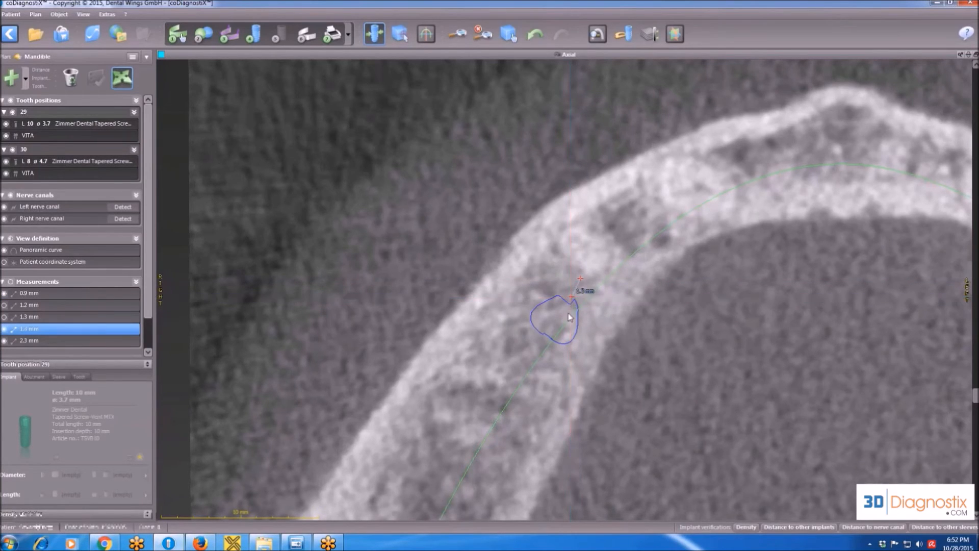
Compare the implant-to-root distances for tooth 29 in the enlarged tangential and axial views
double_click(637, 63)
double_click(498, 197)
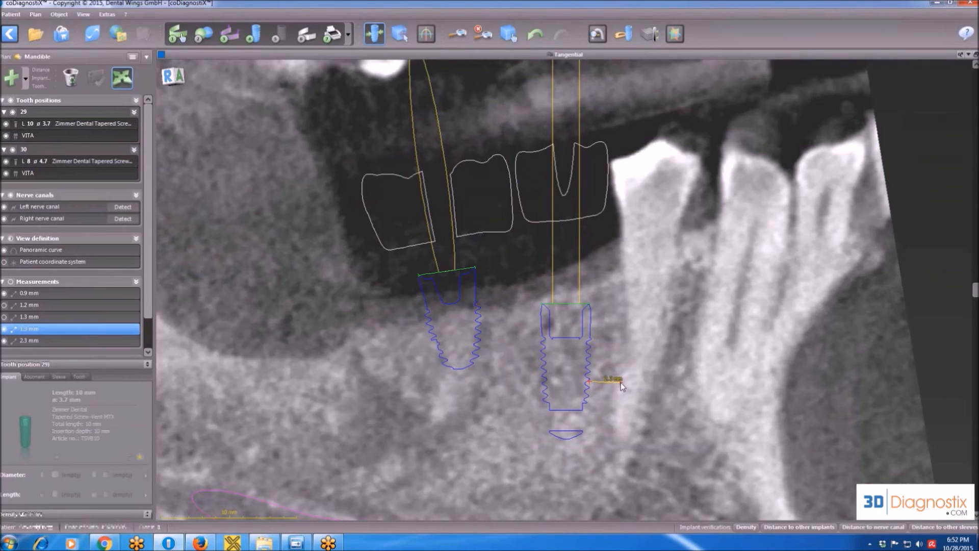
double_click(712, 54)
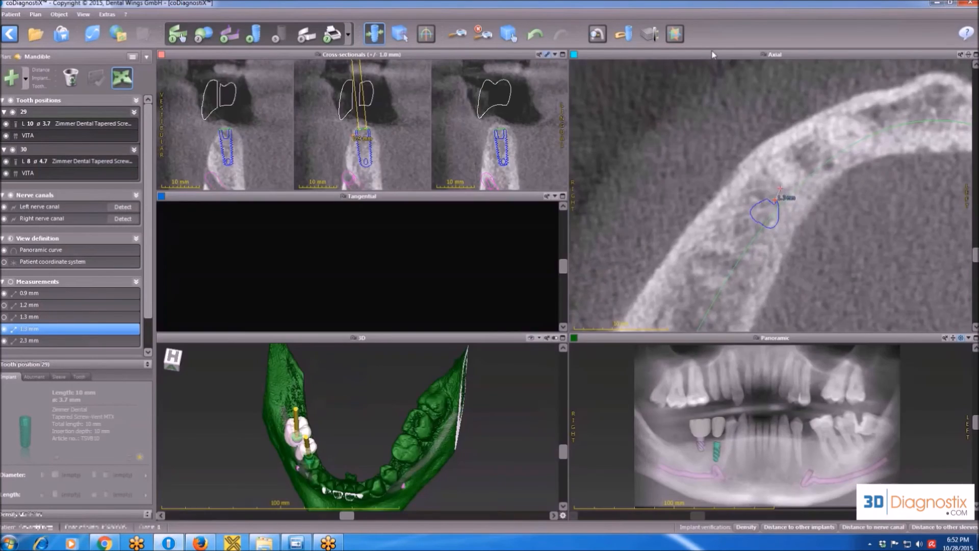
double_click(789, 51)
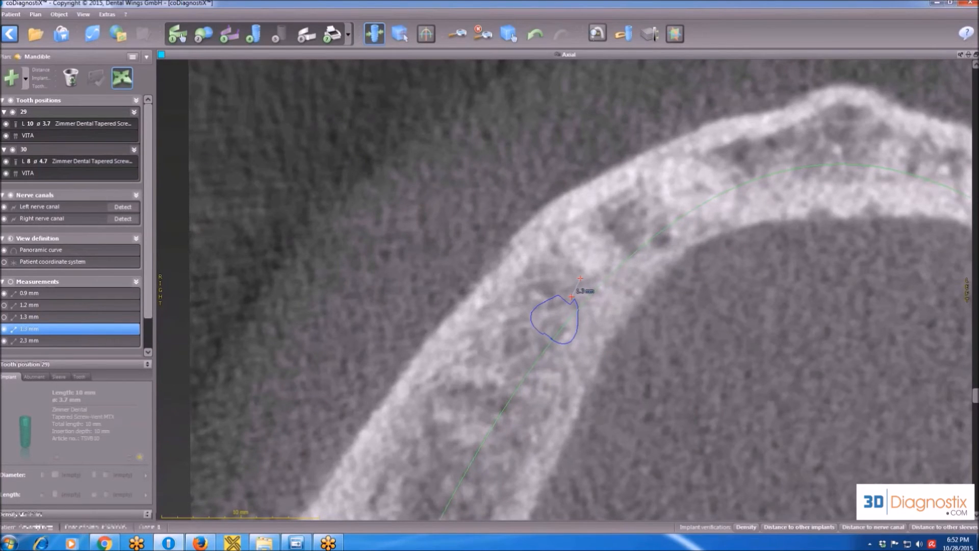
Probe the bone density around the tooth 29 implant in the enlarged axial view
left_click(596, 37)
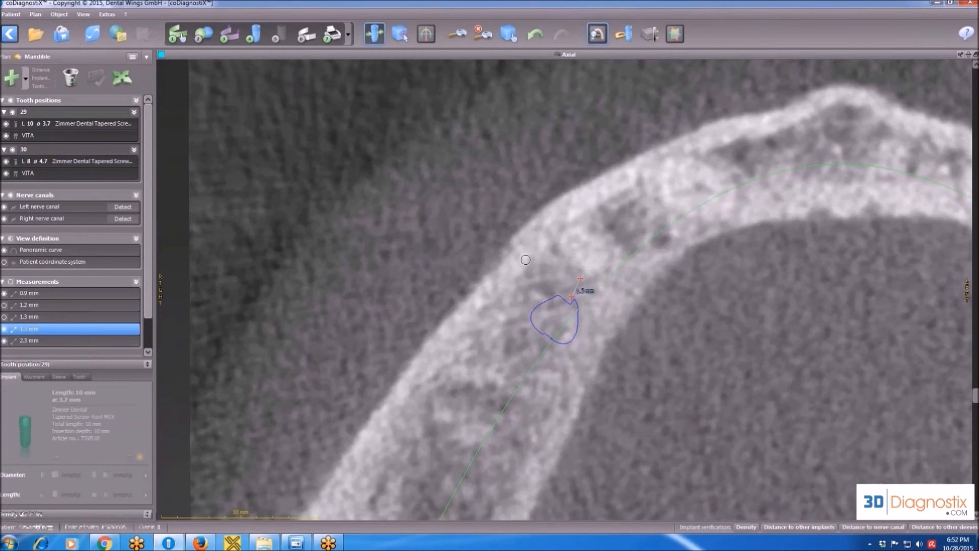
mouse_move(525, 259)
left_click(599, 31)
Review the enlarged tangential view at different rotations around the tooth 29 implant to check its clearance to the neighbouring roots
double_click(666, 54)
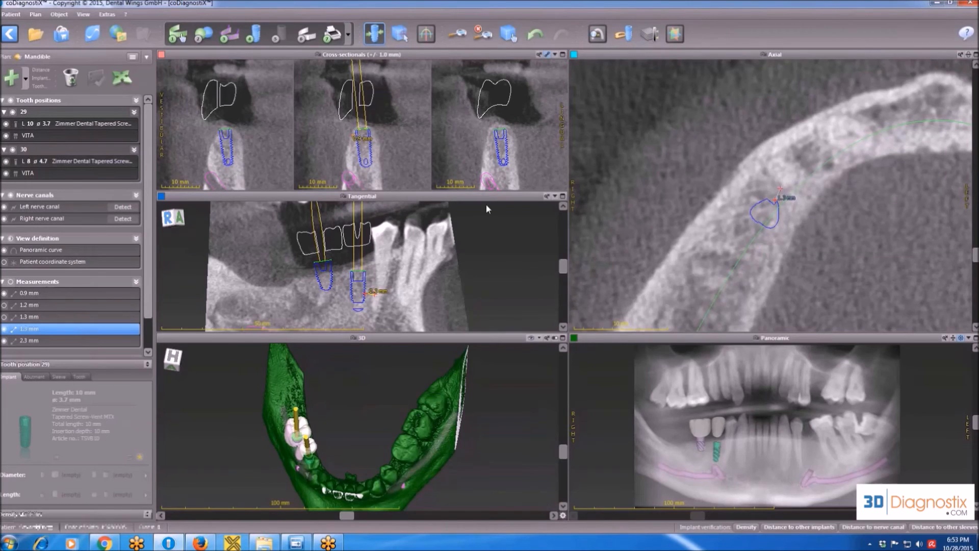
double_click(486, 199)
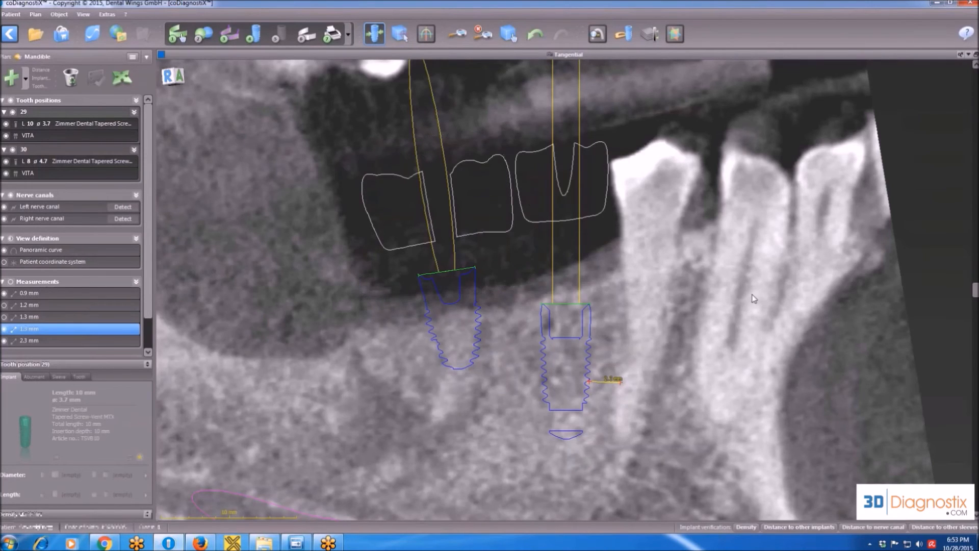
scroll(737, 311, "up", 6)
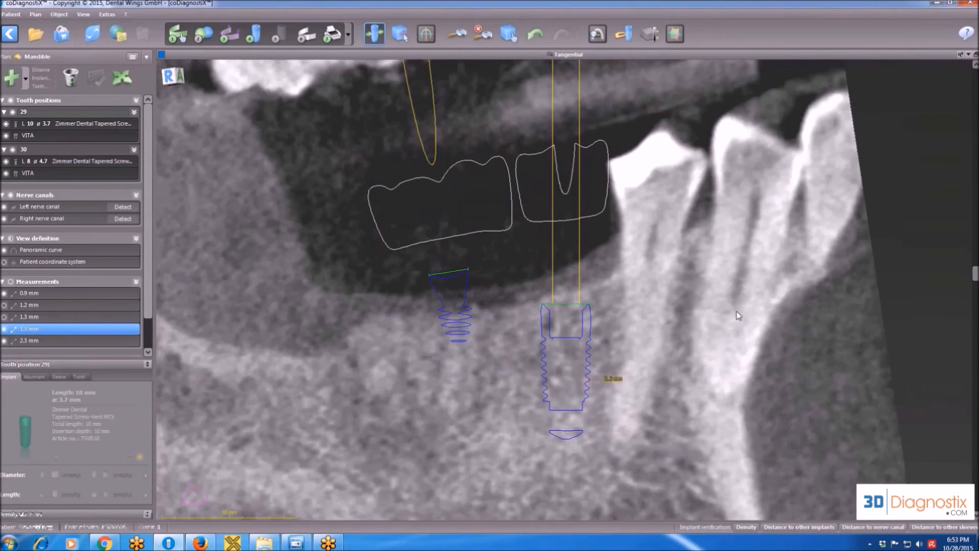
scroll(736, 311, "down", 7)
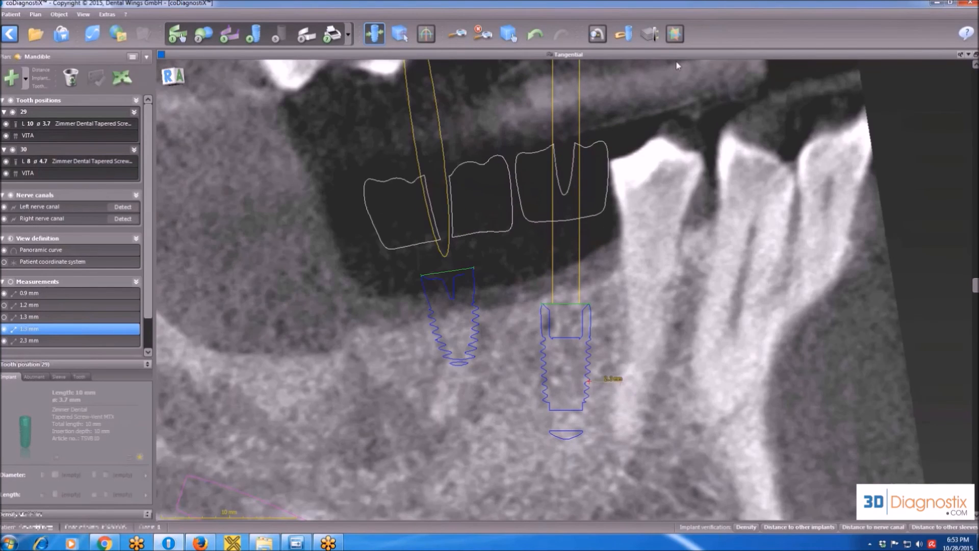
Shift the tooth 29 implant slightly away from the adjacent root in the enlarged axial view
double_click(679, 55)
double_click(823, 55)
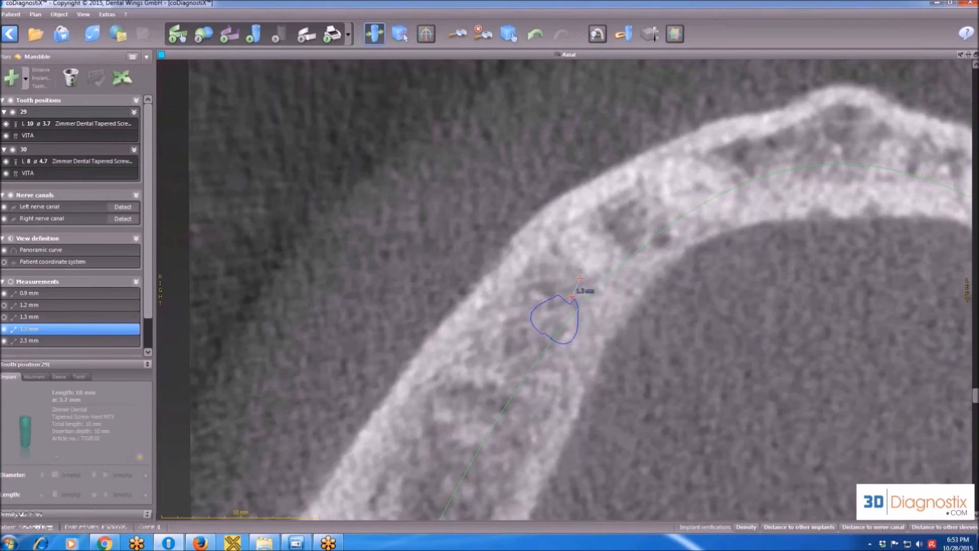
left_click(97, 123)
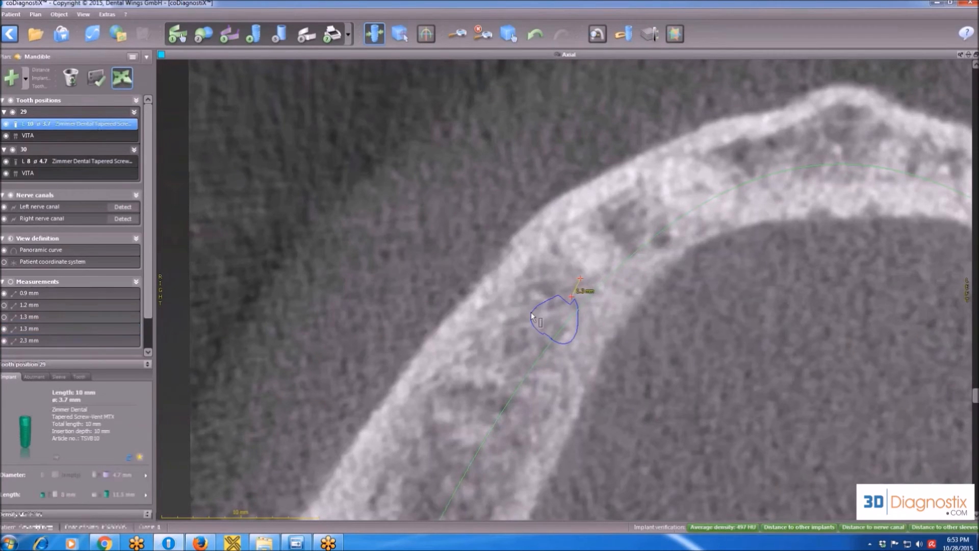
left_click_drag(545, 310, 540, 315)
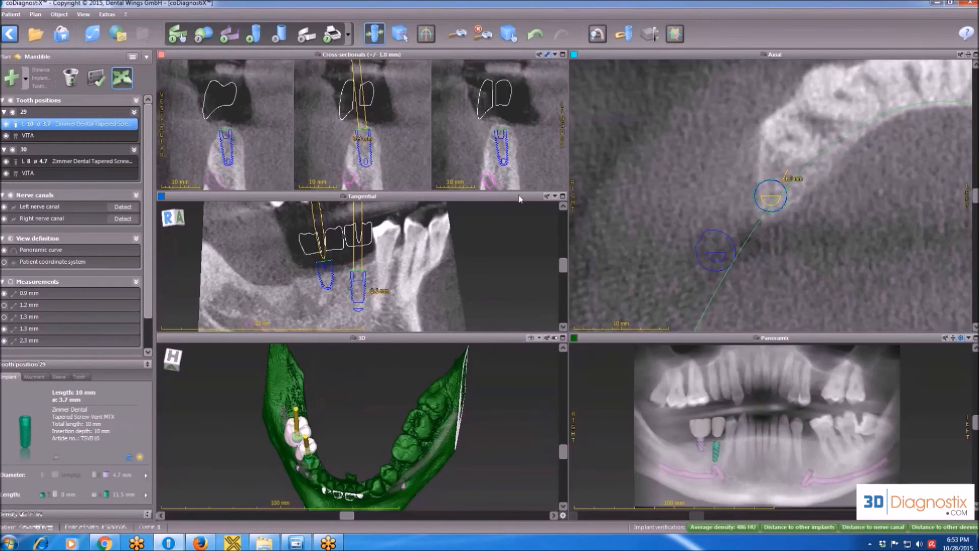
Examine the tooth 29 implant's root clearance and surrounding bone at different rotations in the enlarged tangential view
double_click(520, 198)
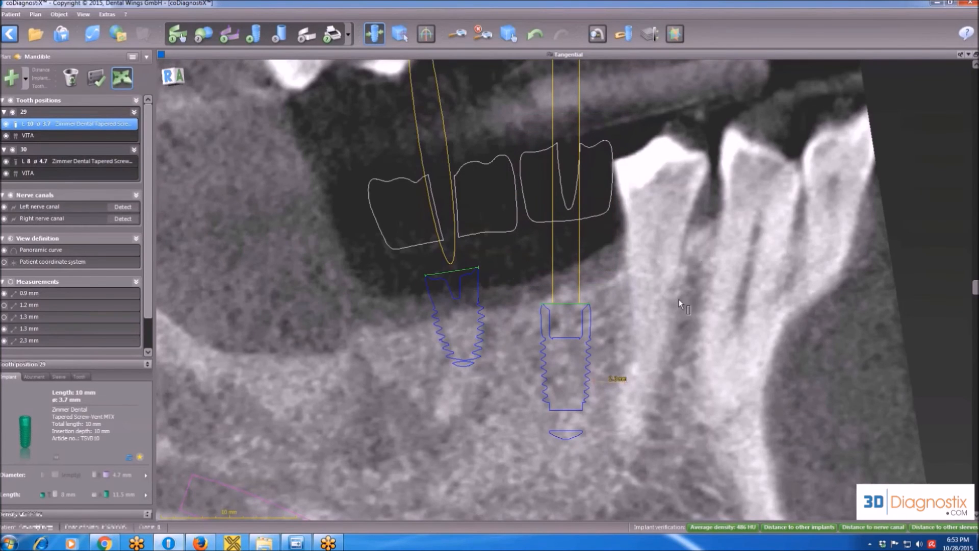
scroll(678, 299, "down", 2)
scroll(680, 297, "down", 1)
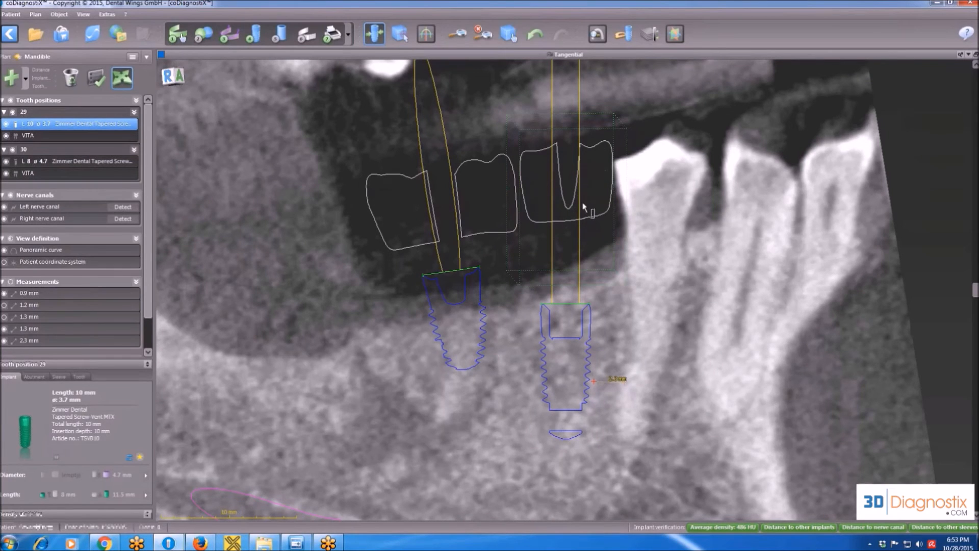
scroll(717, 378, "up", 5)
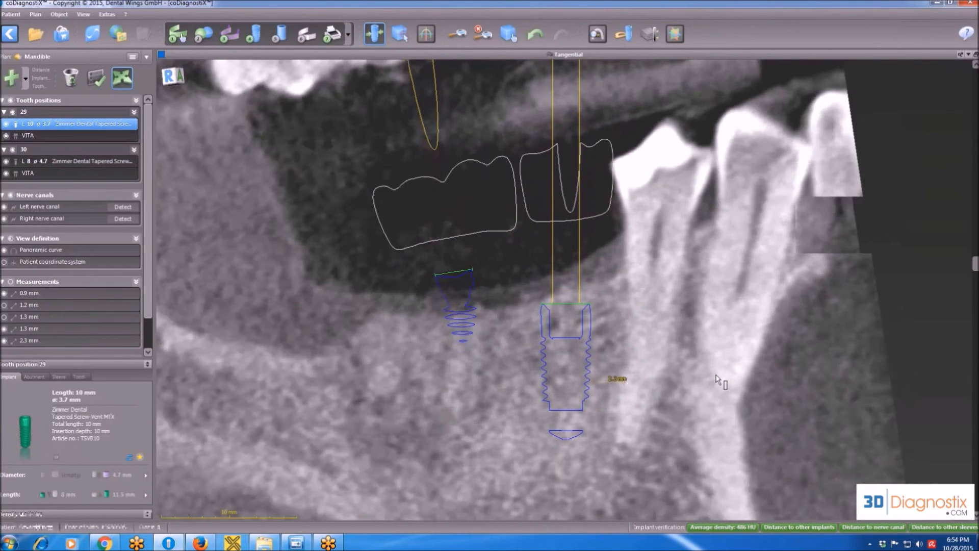
scroll(717, 379, "up", 6)
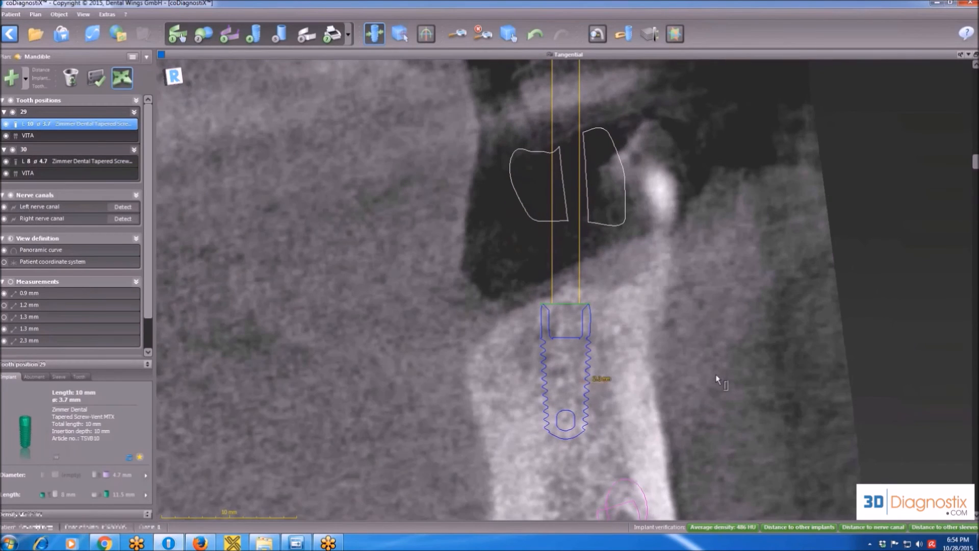
scroll(717, 378, "up", 6)
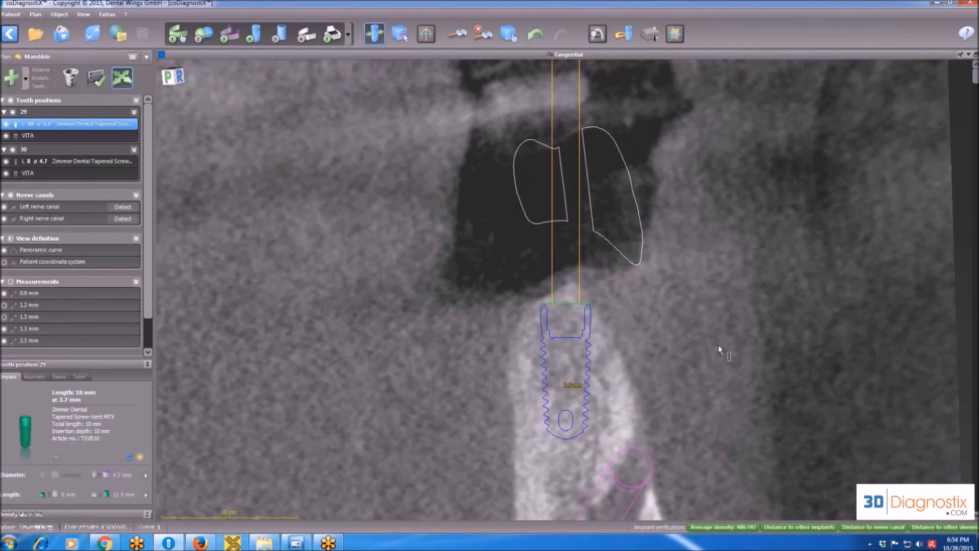
scroll(618, 198, "down", 3)
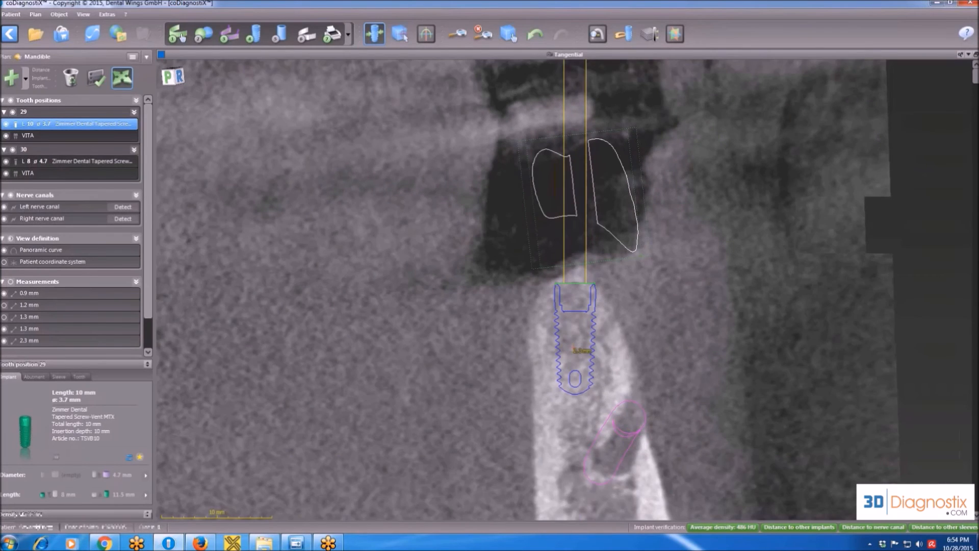
left_click(508, 34)
scroll(493, 230, "up", 3)
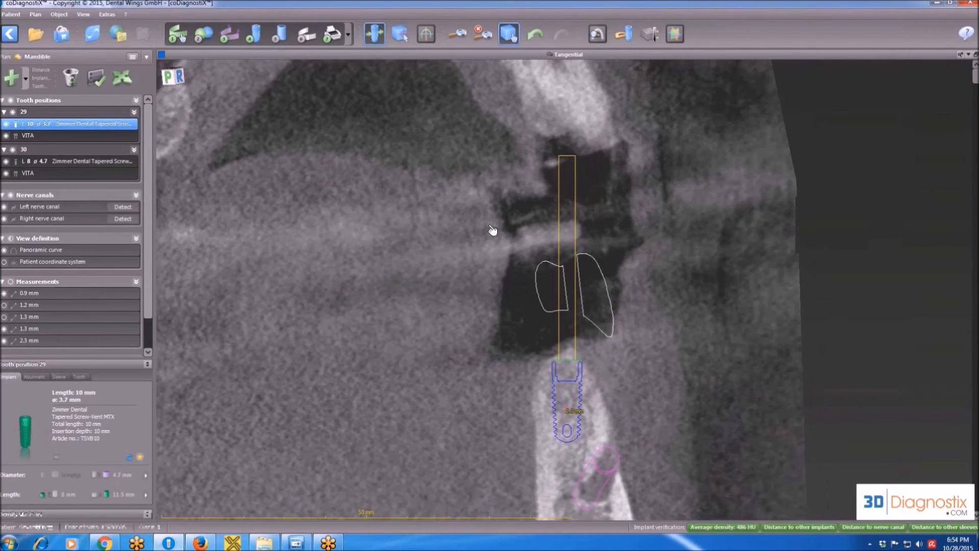
scroll(478, 437, "down", 1)
left_click_drag(975, 76, 976, 266)
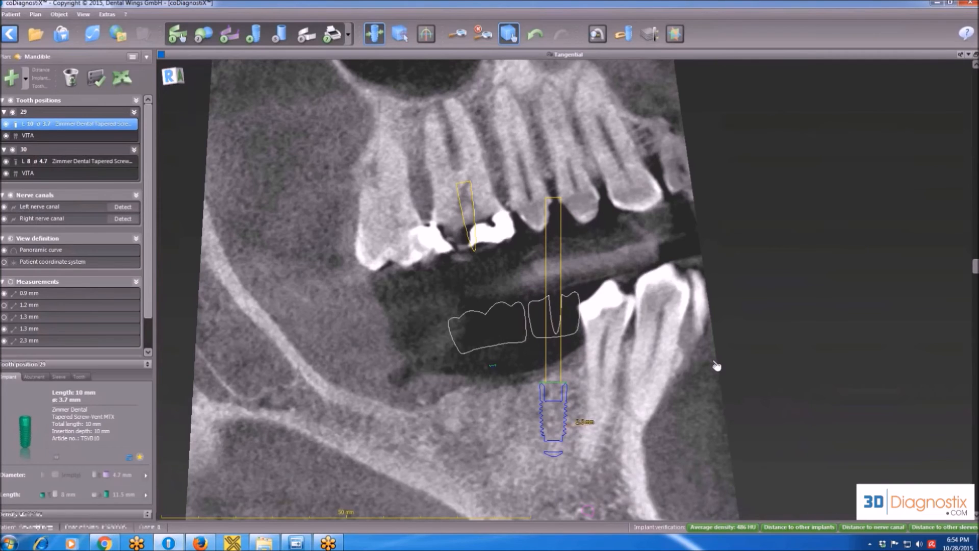
Measure the distance from the tooth 29 implant's upper side to the outer buccal bone edge in the tangential view
scroll(717, 367, "down", 9)
scroll(717, 366, "up", 3)
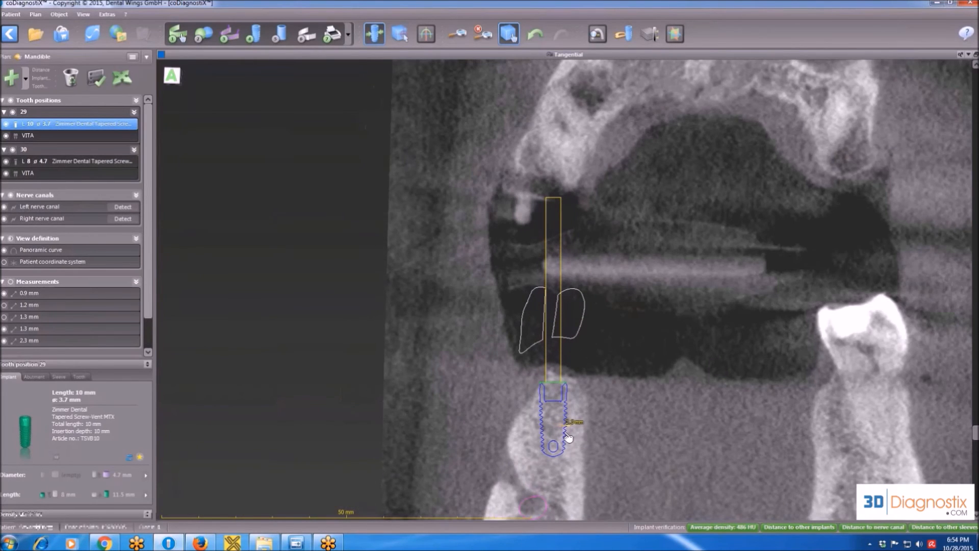
scroll(568, 437, "up", 5)
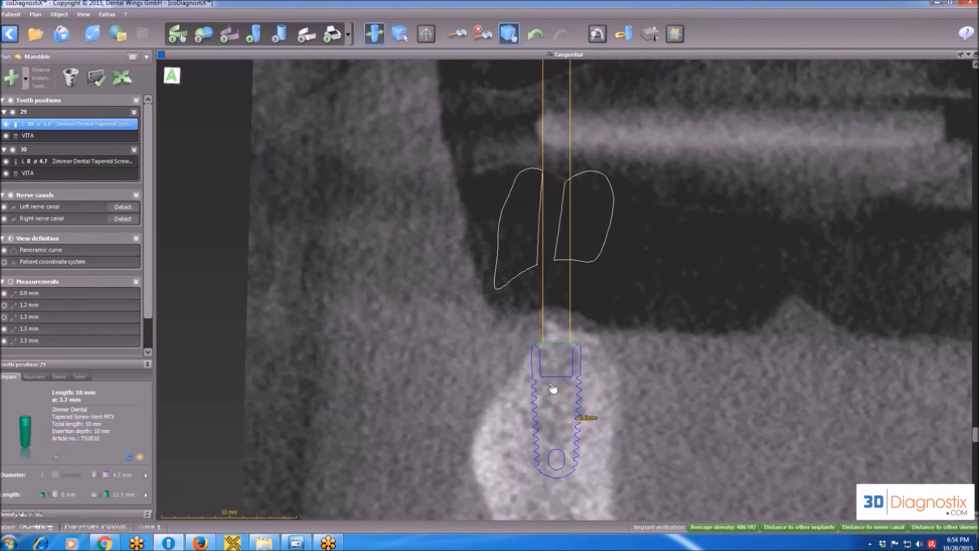
scroll(553, 389, "down", 5)
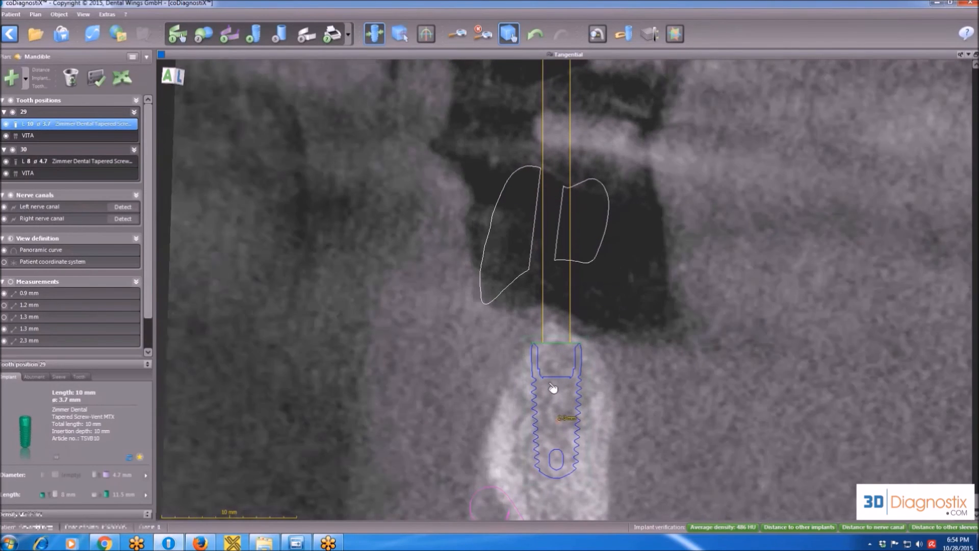
scroll(552, 389, "down", 3)
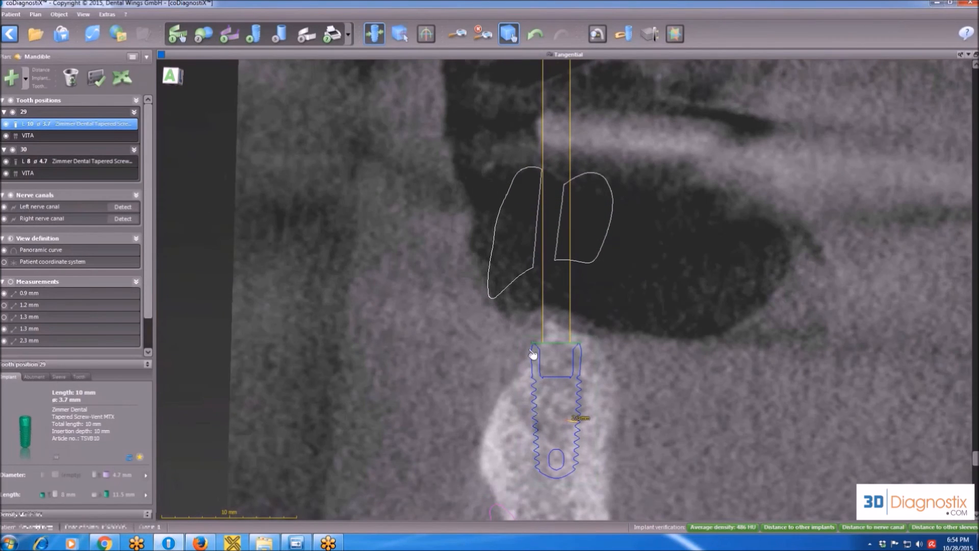
scroll(531, 375, "down", 2)
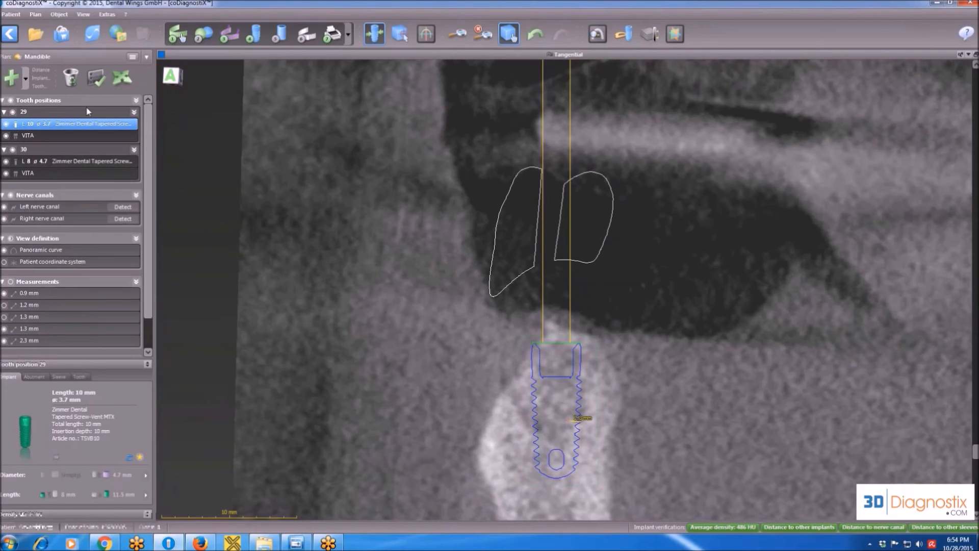
left_click(42, 71)
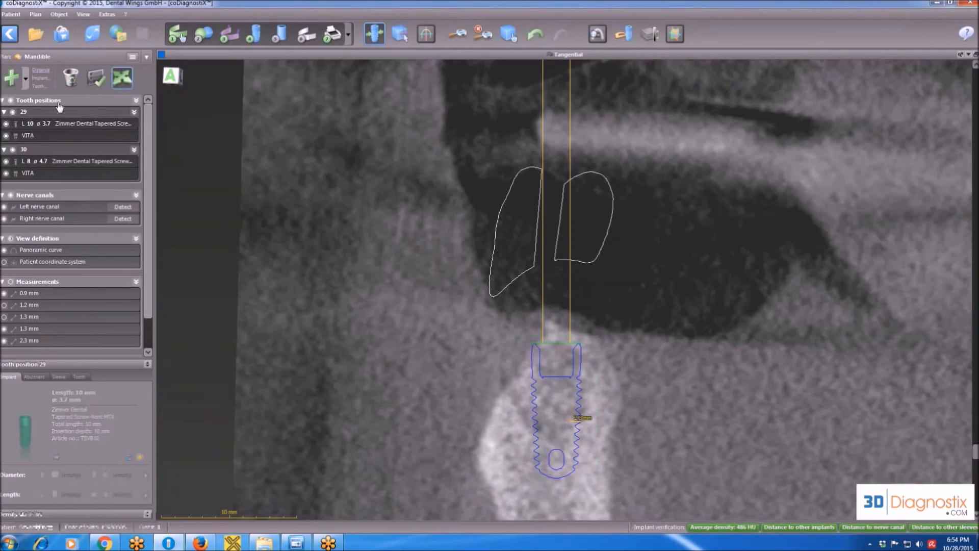
left_click(531, 378)
left_click(519, 376)
left_click_drag(519, 376, 517, 376)
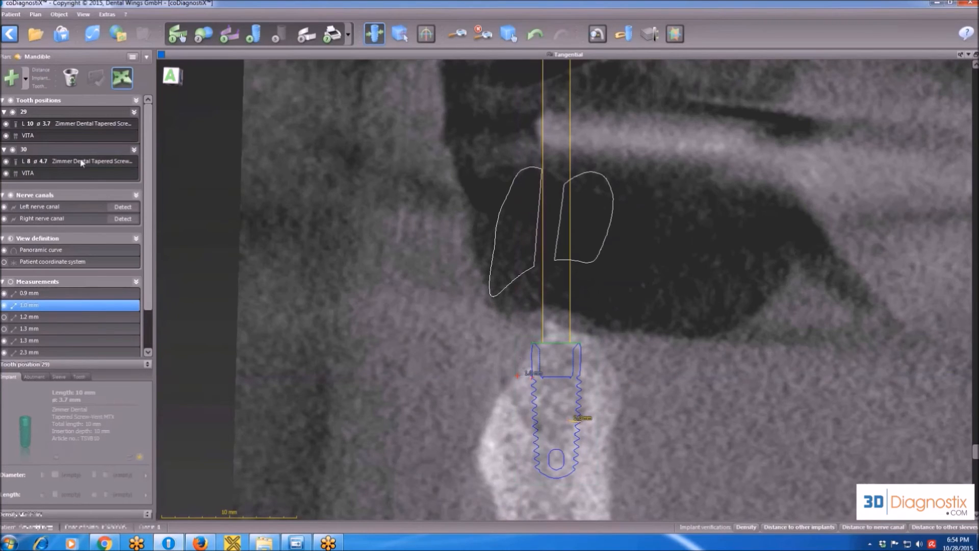
Move the tooth 29 implant slightly deeper into the bone and check its position beside the adjacent root
left_click(92, 124)
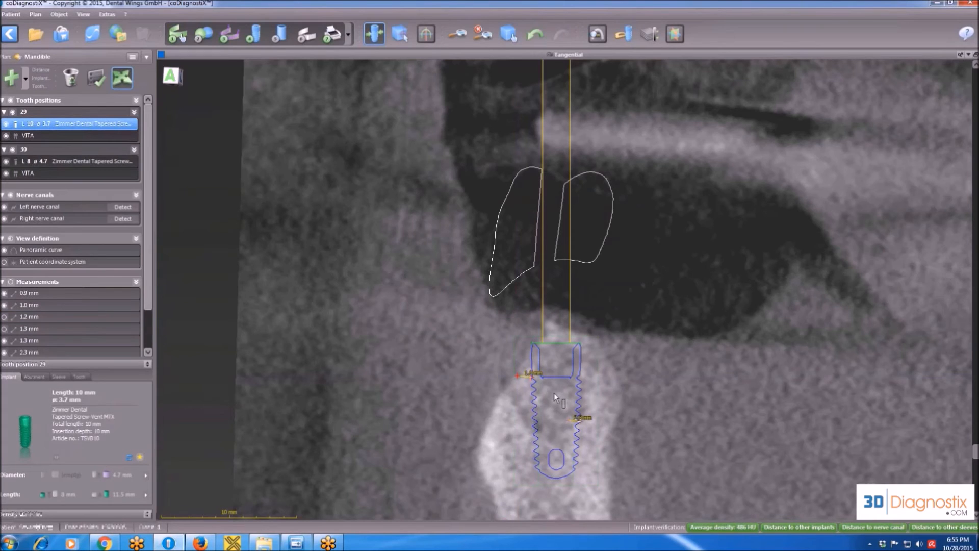
left_click_drag(554, 393, 555, 405)
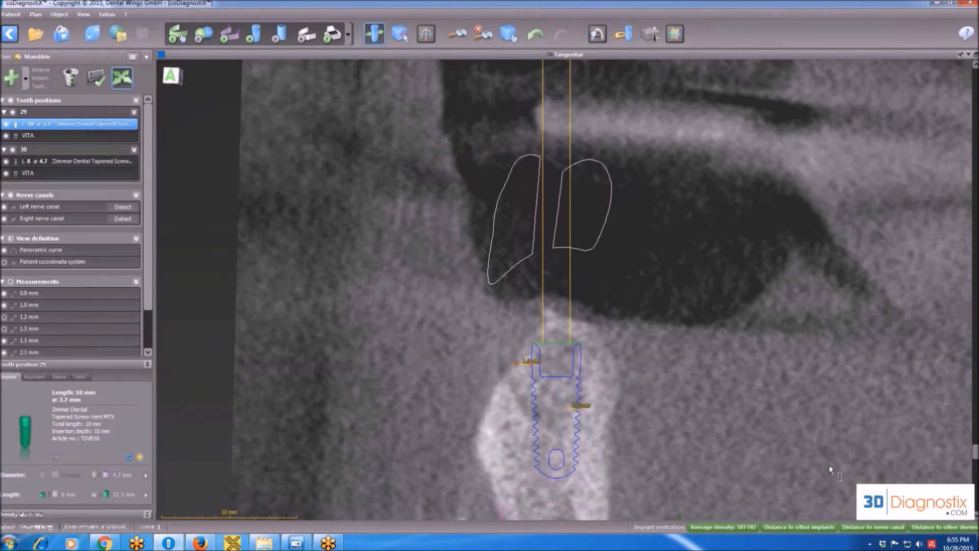
scroll(749, 402, "down", 1)
left_click_drag(976, 427, 976, 284)
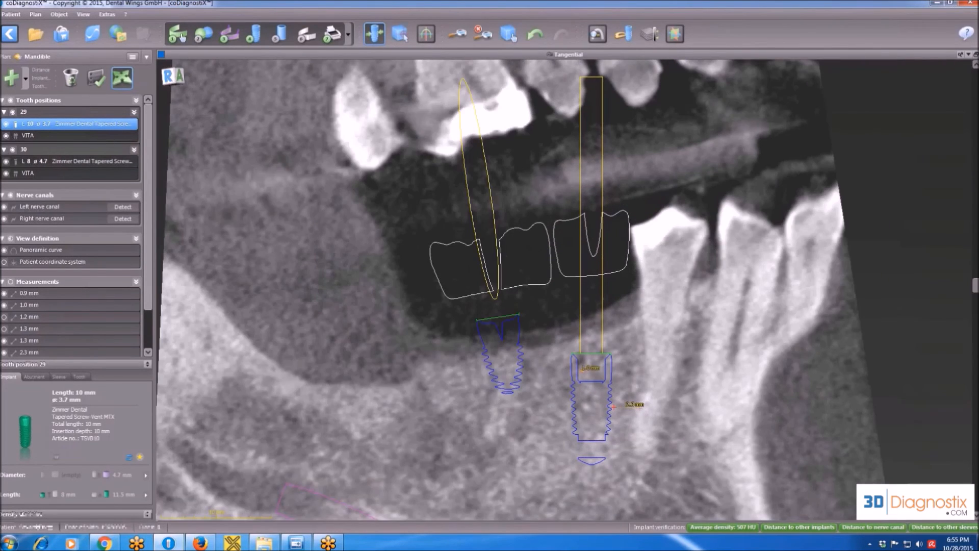
Shift the virtual tooth at position 30 lingually in the enlarged cross-sectional view of its implant
left_click(75, 163)
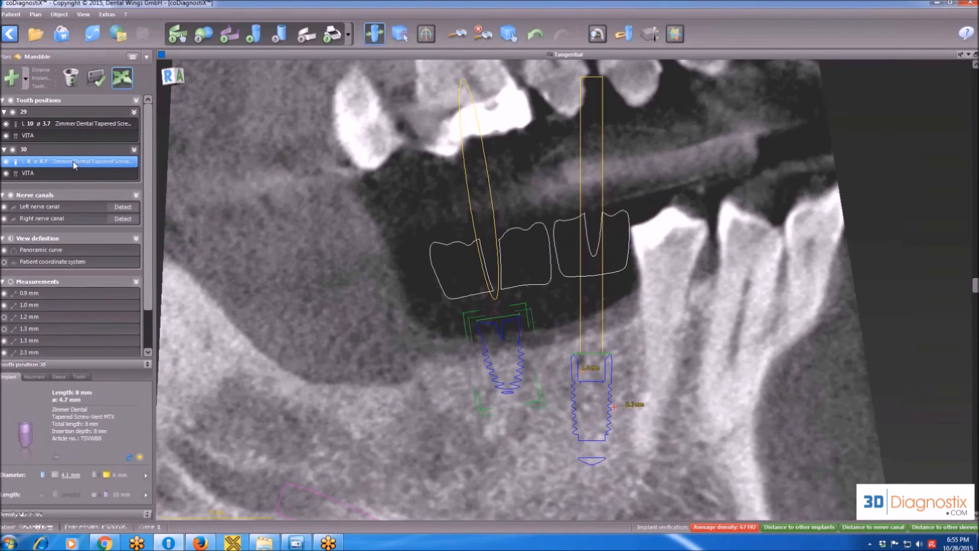
double_click(74, 162)
double_click(611, 58)
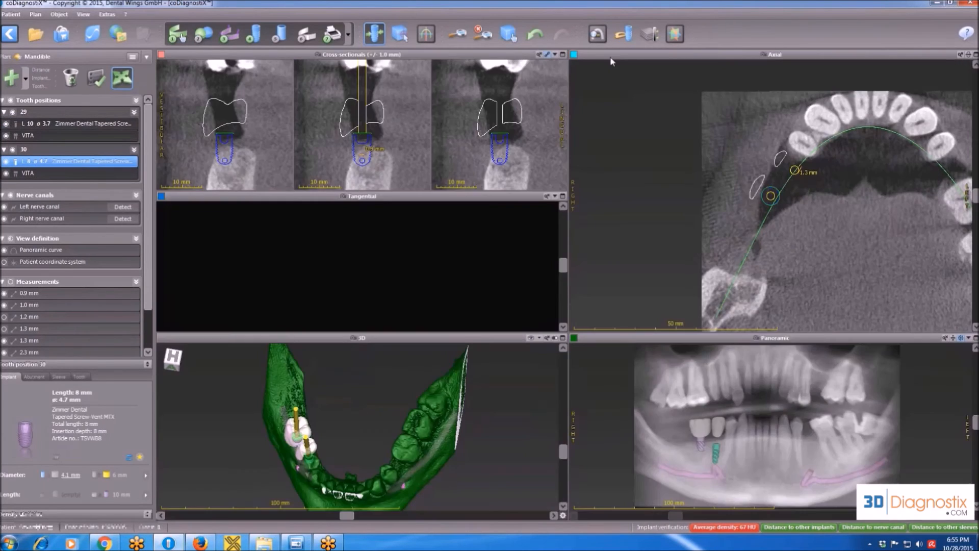
double_click(504, 55)
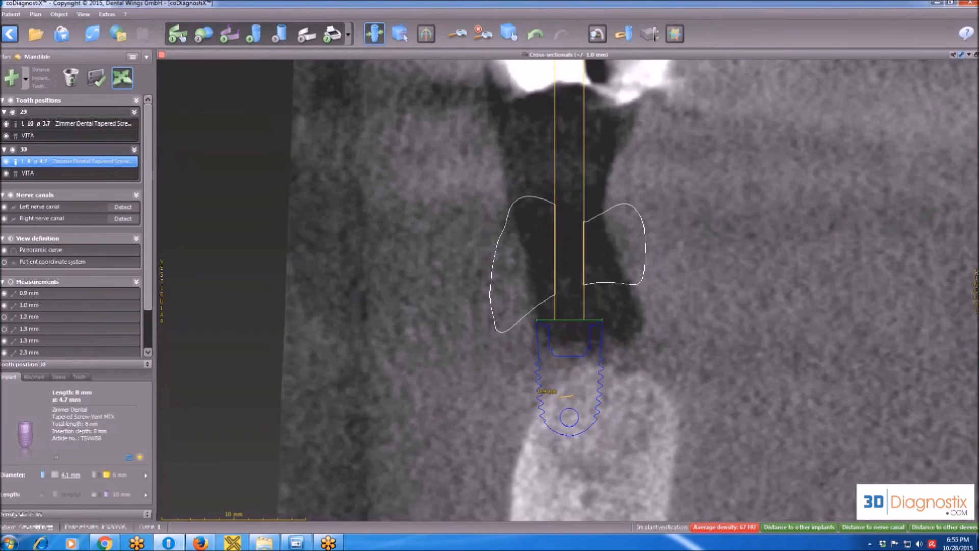
scroll(470, 199, "down", 1)
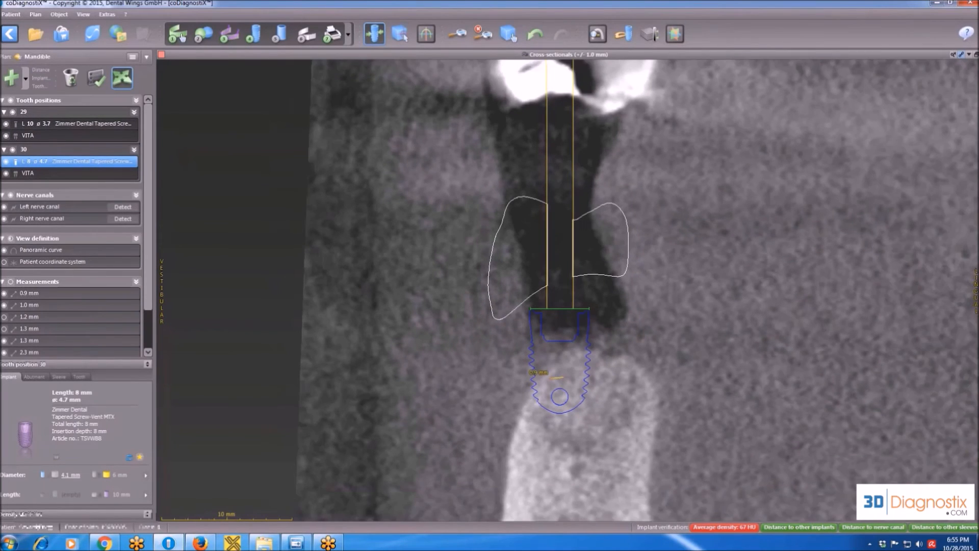
scroll(478, 218, "down", 1)
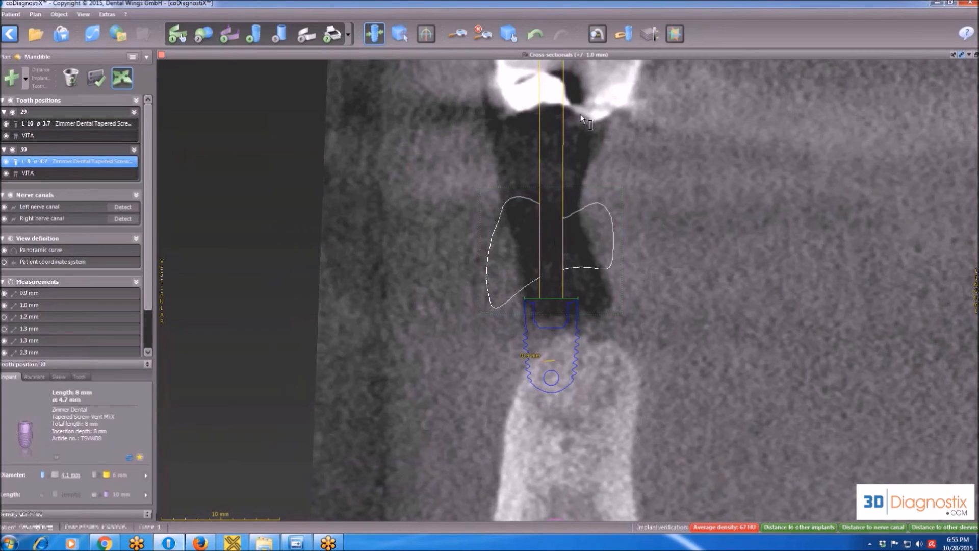
left_click_drag(525, 223, 547, 220)
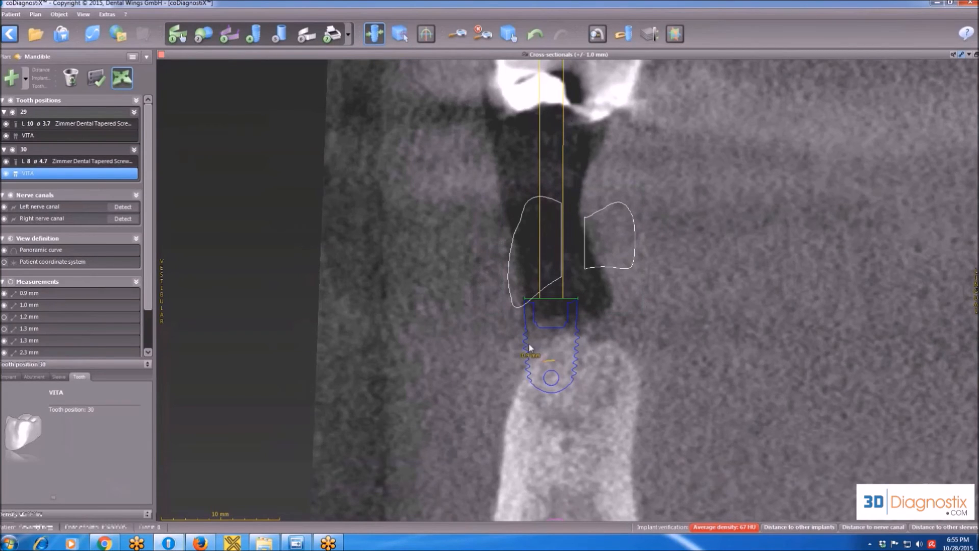
Move the tooth 30 implant down and lingually so it sits inside the ridge with its top near the bone crest
left_click(550, 333)
left_click_drag(553, 339, 574, 389)
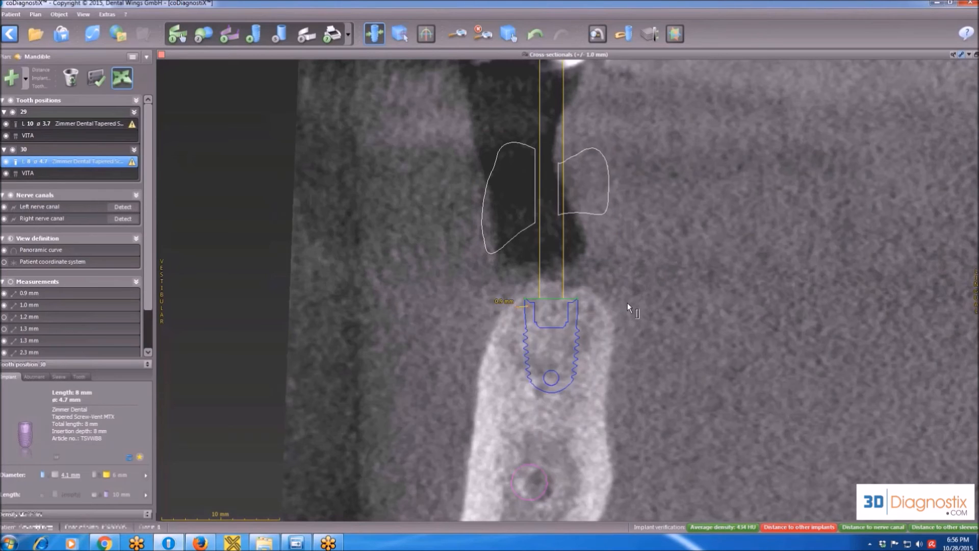
scroll(626, 303, "down", 2)
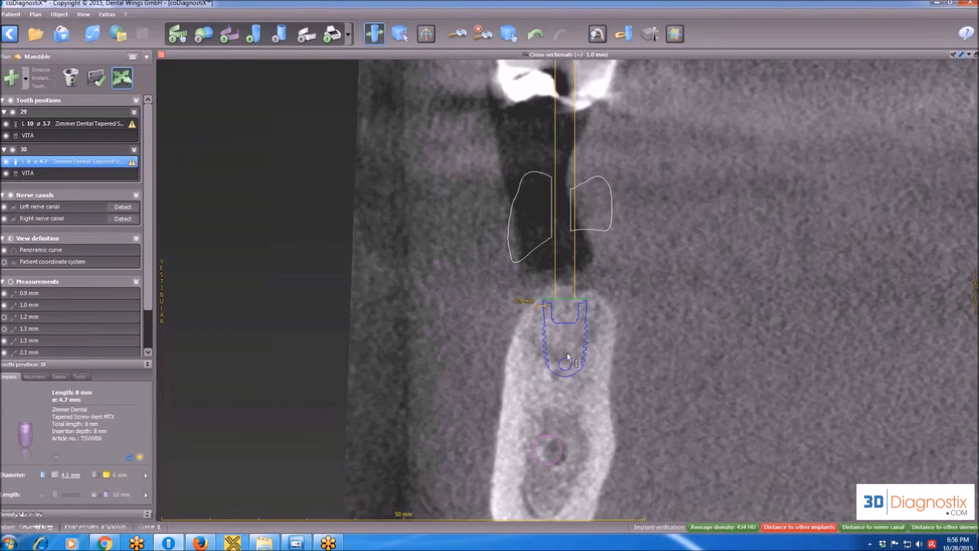
Fine-tune the tooth 30 implant by tilting its apex slightly lingually, and set its length to 11.5 mm
left_click_drag(567, 353, 569, 353)
left_click_drag(570, 395, 571, 396)
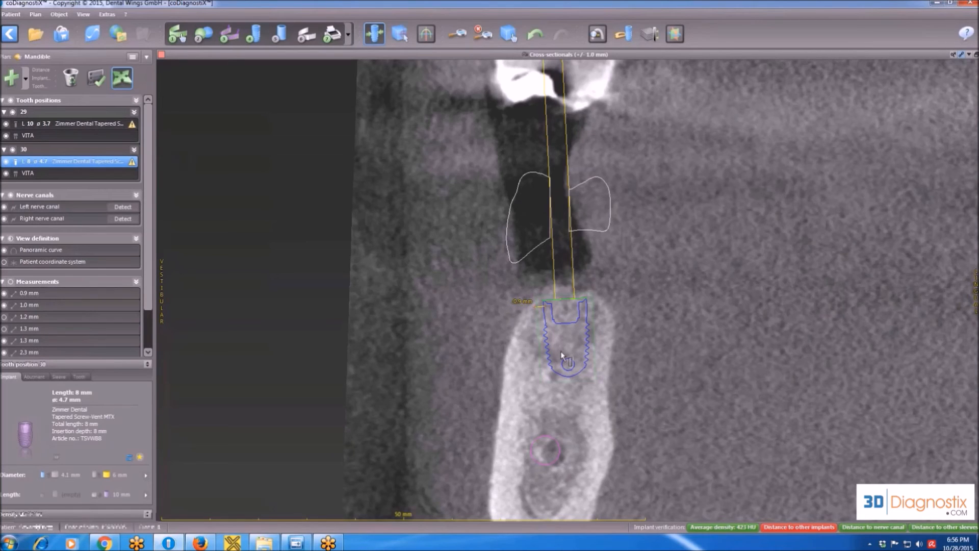
left_click(121, 494)
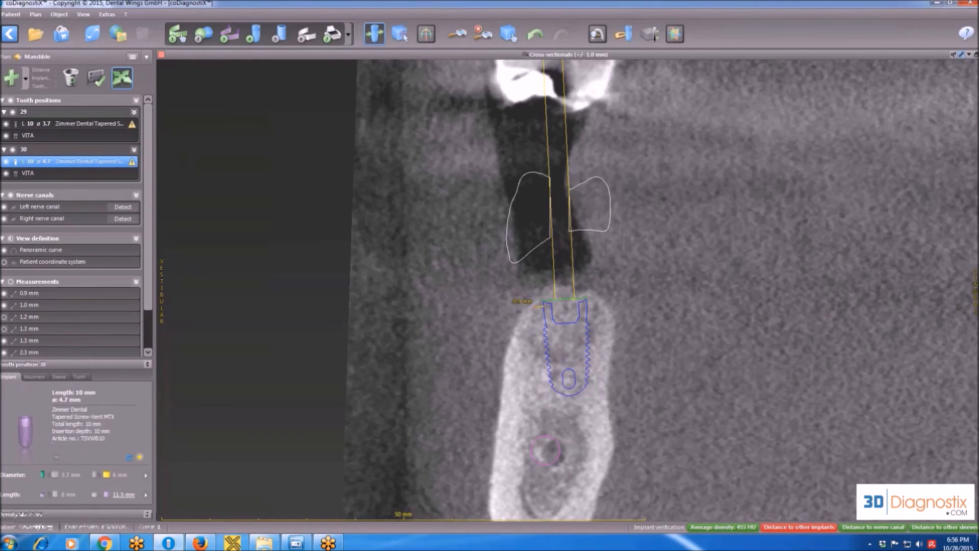
left_click(123, 495)
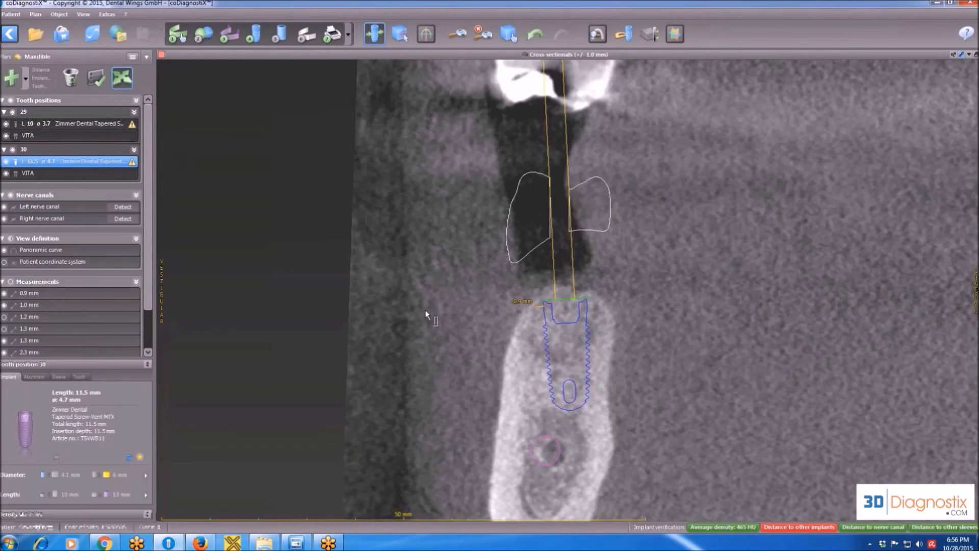
Measure the distance from the tooth 30 implant's upper side to the outer buccal bone edge in the cross-sectional view
scroll(512, 306, "up", 1)
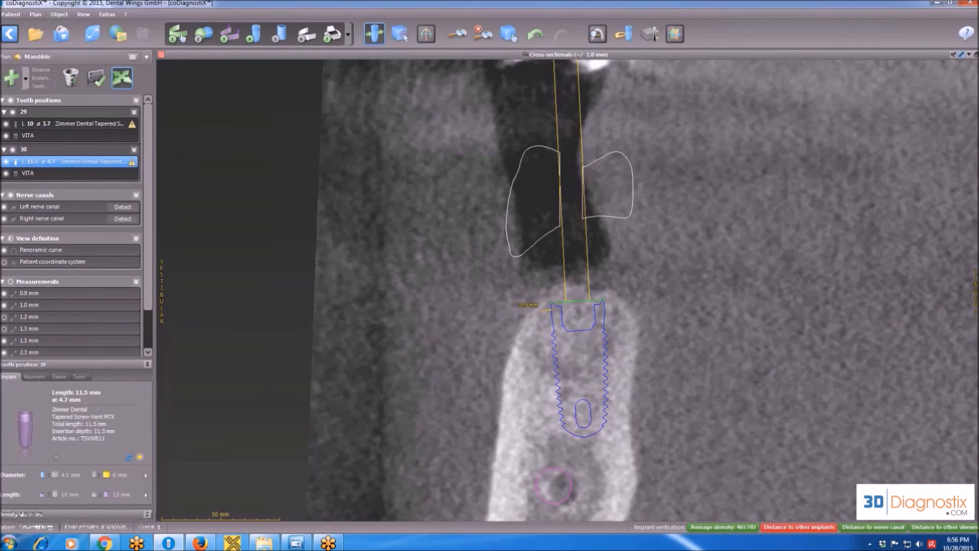
left_click(41, 71)
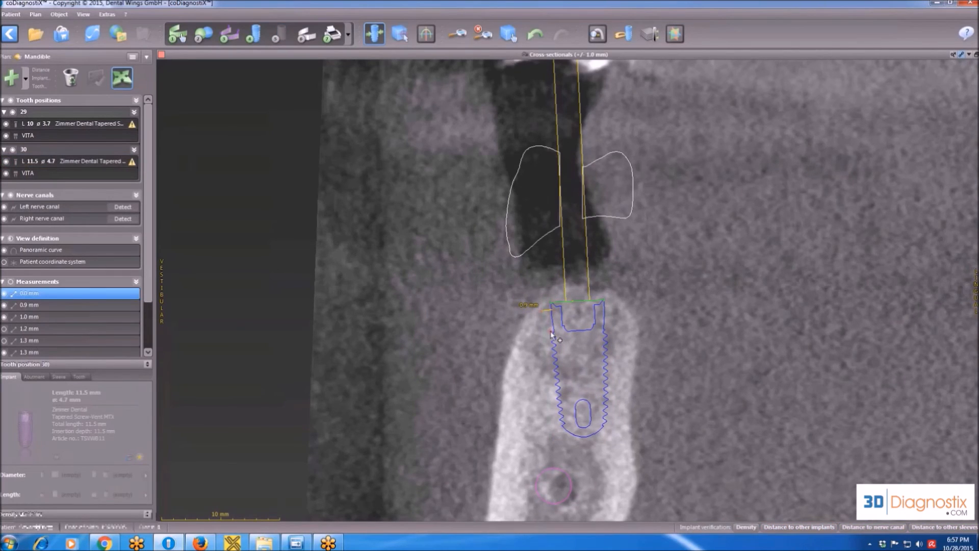
left_click(522, 326)
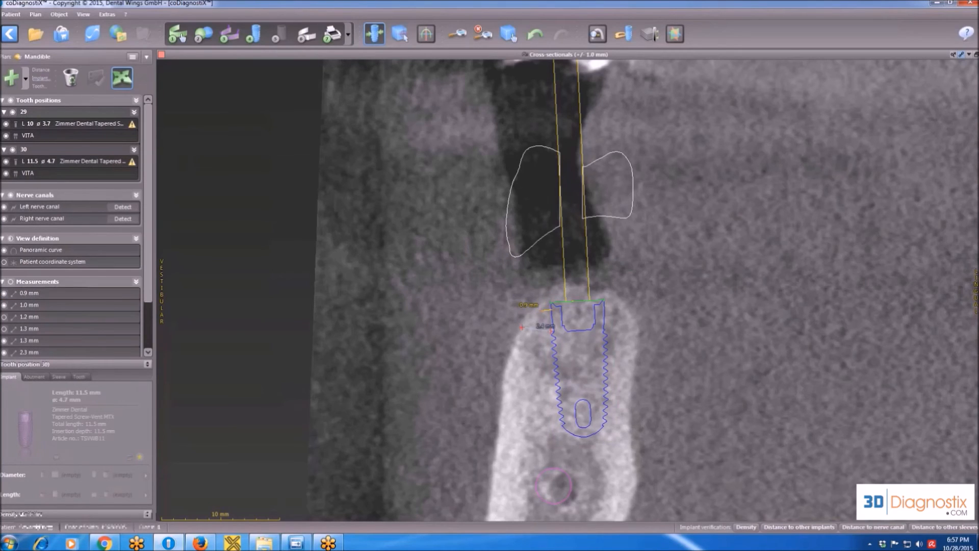
Measure the distance from the tooth 30 implant's upper side to the outer lingual bone edge in the cross-sectional view
left_click(41, 71)
left_click(608, 335)
left_click(637, 333)
scroll(671, 158, "down", 1)
scroll(676, 140, "down", 1)
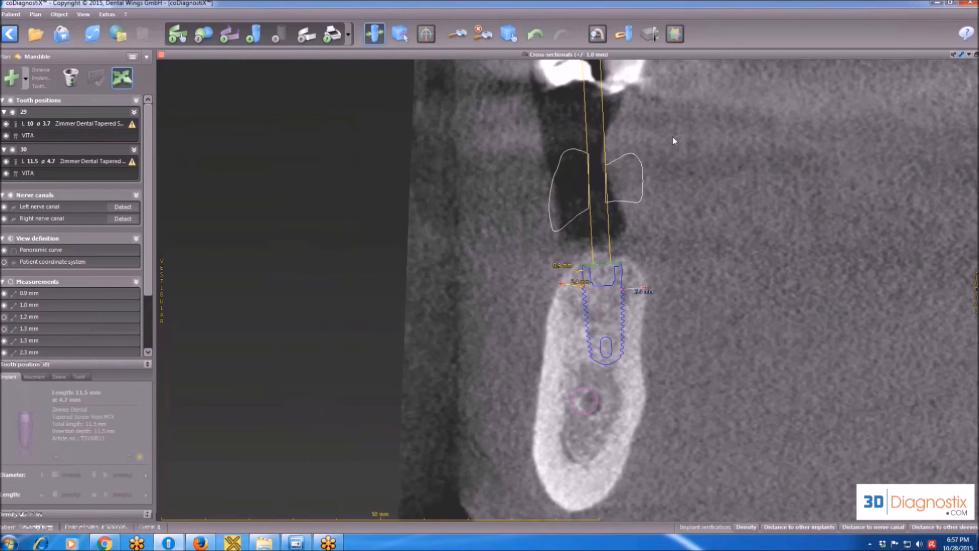
double_click(698, 55)
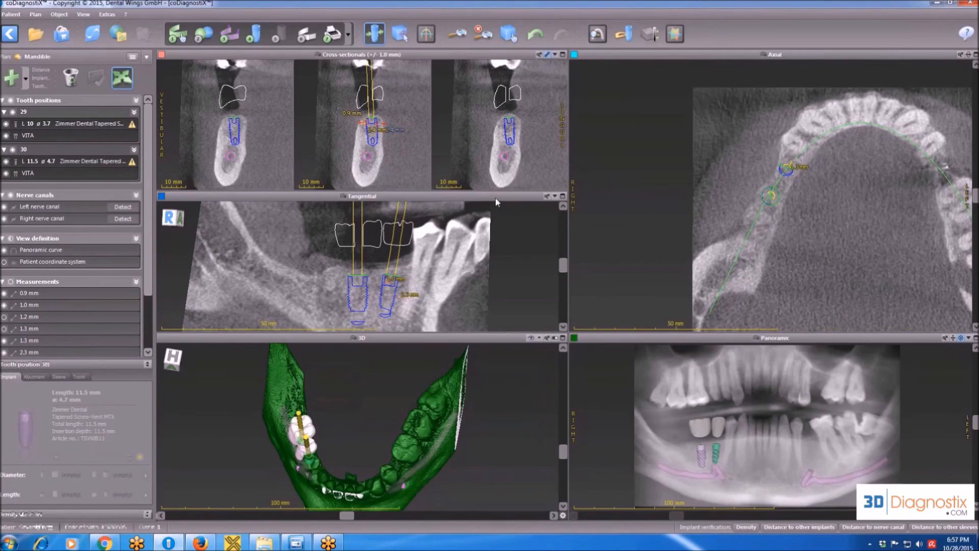
Measure the distance between the facing upper sides of the tooth 29 and 30 implants in the enlarged tangential view
double_click(500, 195)
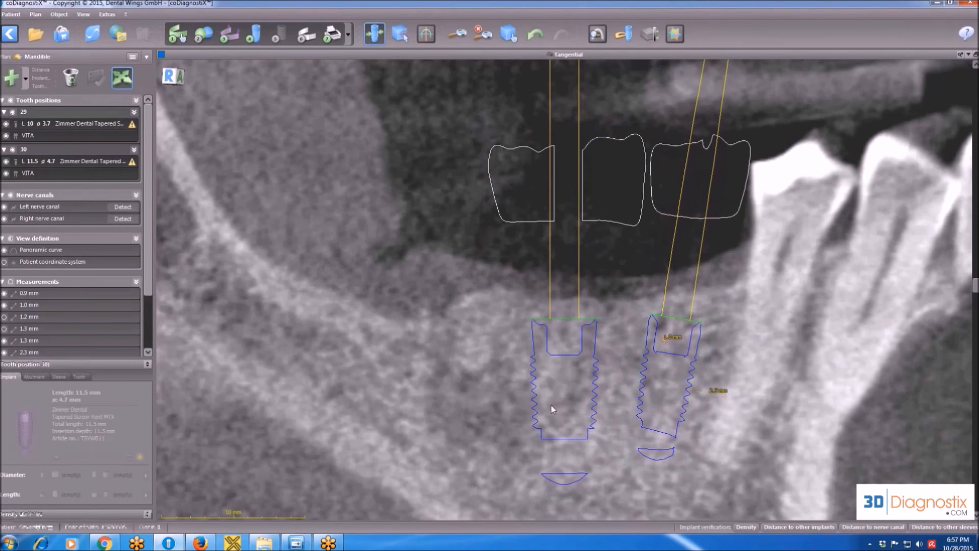
left_click(110, 126)
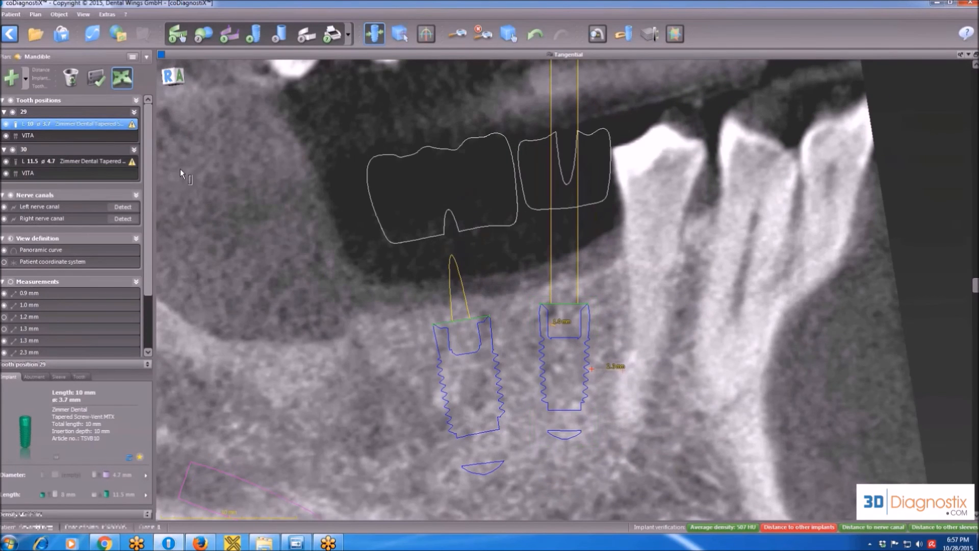
left_click(102, 167)
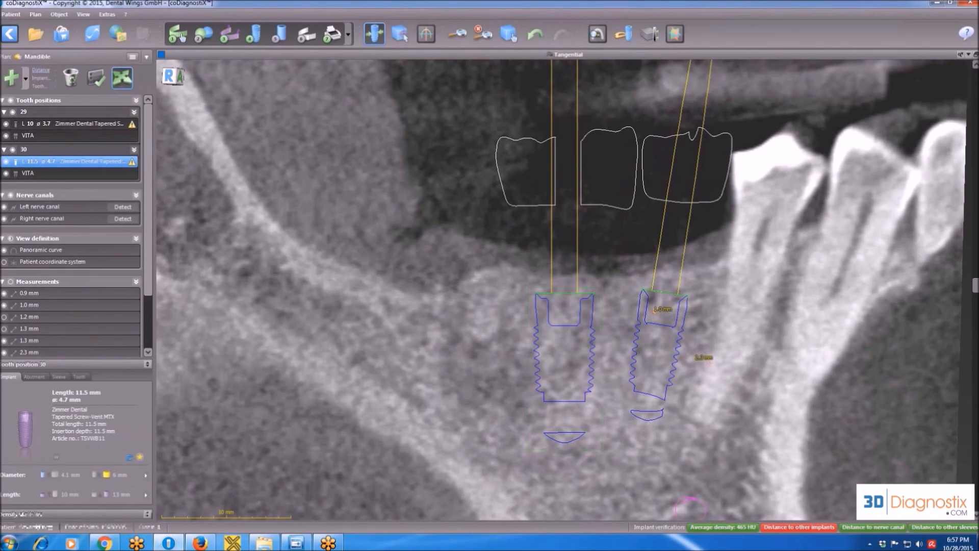
left_click(41, 70)
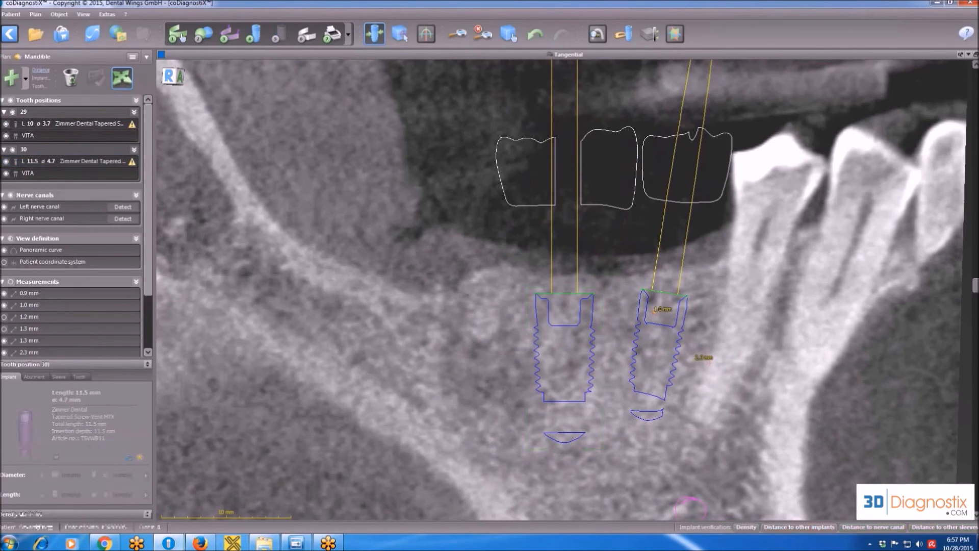
left_click(634, 325)
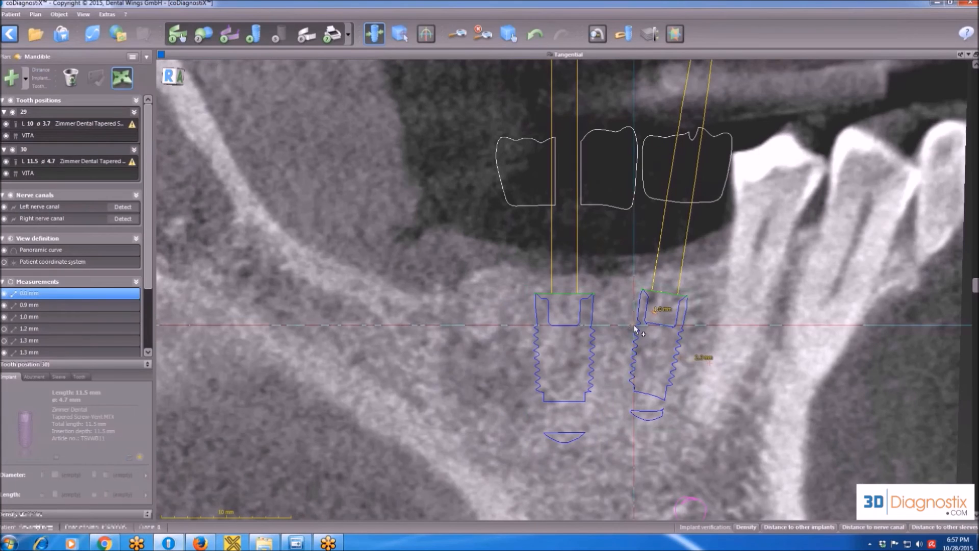
left_click(596, 328)
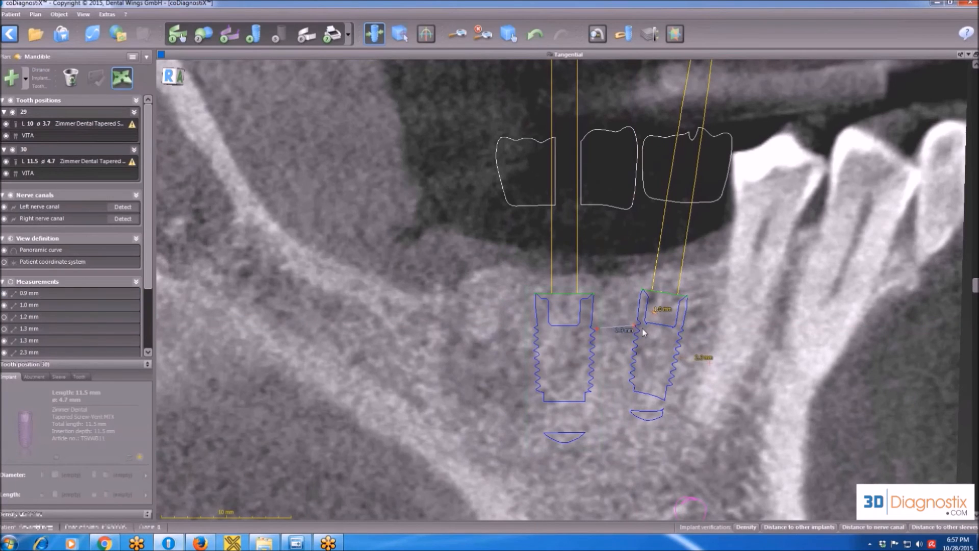
double_click(715, 57)
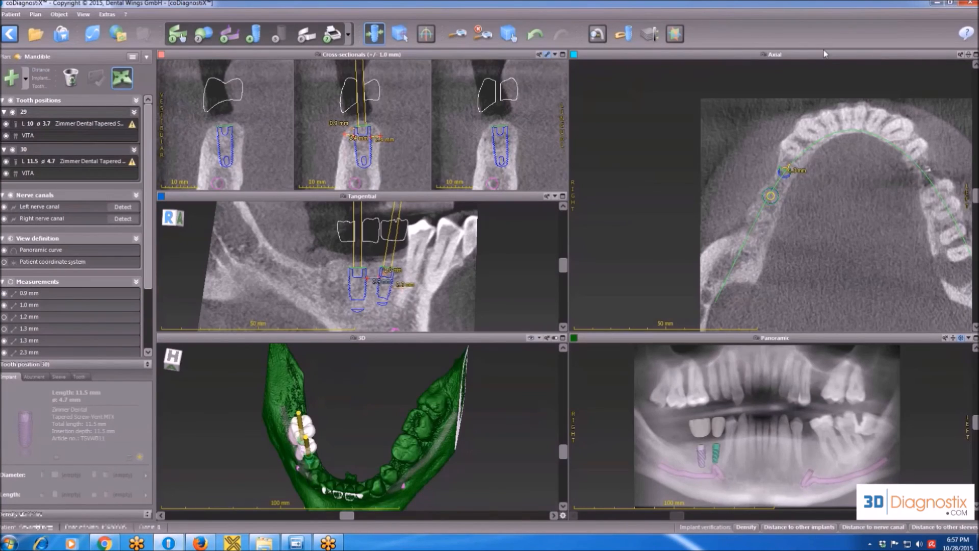
Measure the distance between the tooth 29 and 30 implants near their apices in the enlarged axial view
double_click(825, 55)
scroll(600, 300, "up", 3)
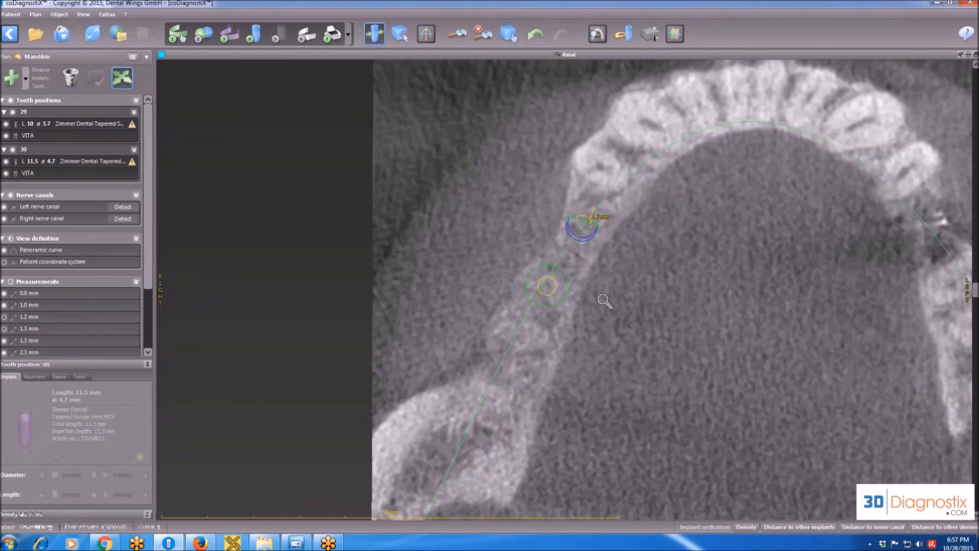
scroll(628, 313, "down", 10)
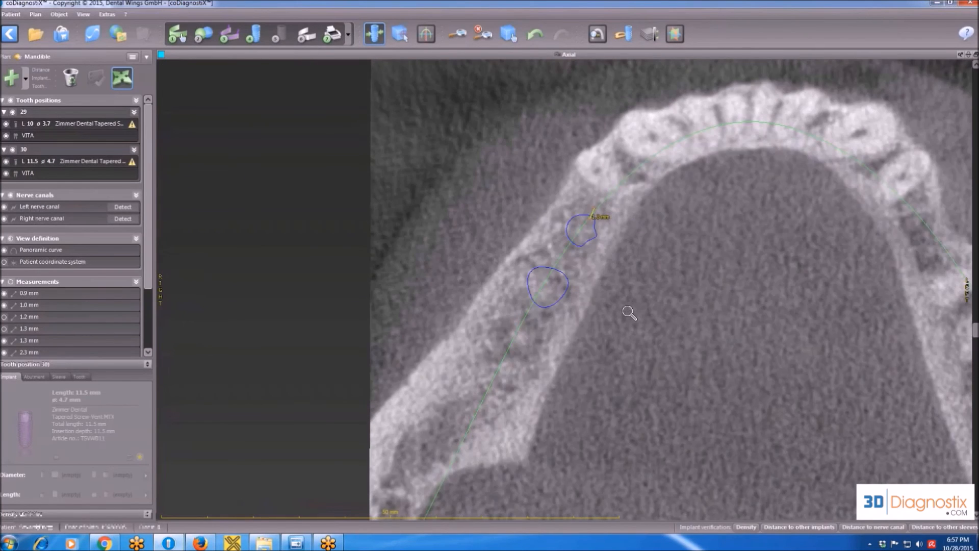
scroll(629, 313, "down", 5)
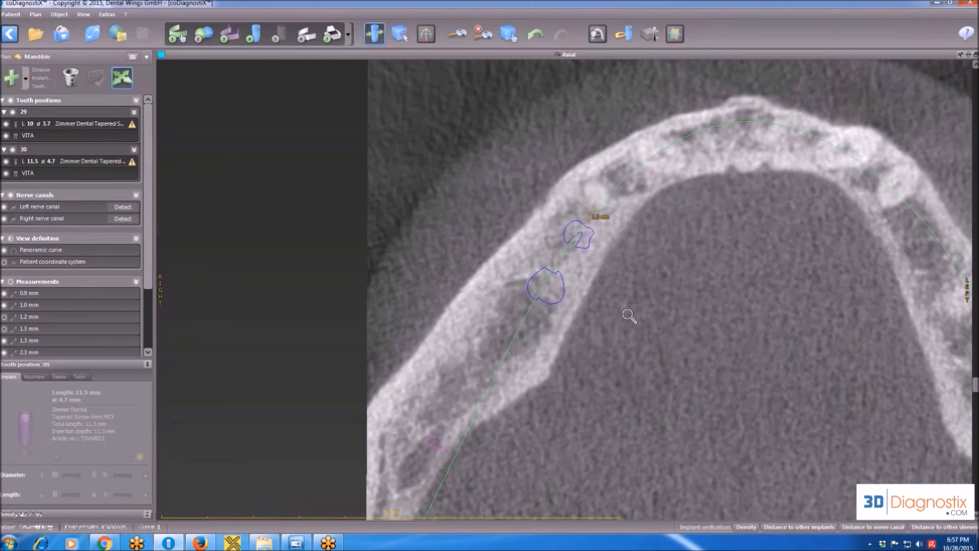
scroll(629, 315, "down", 3)
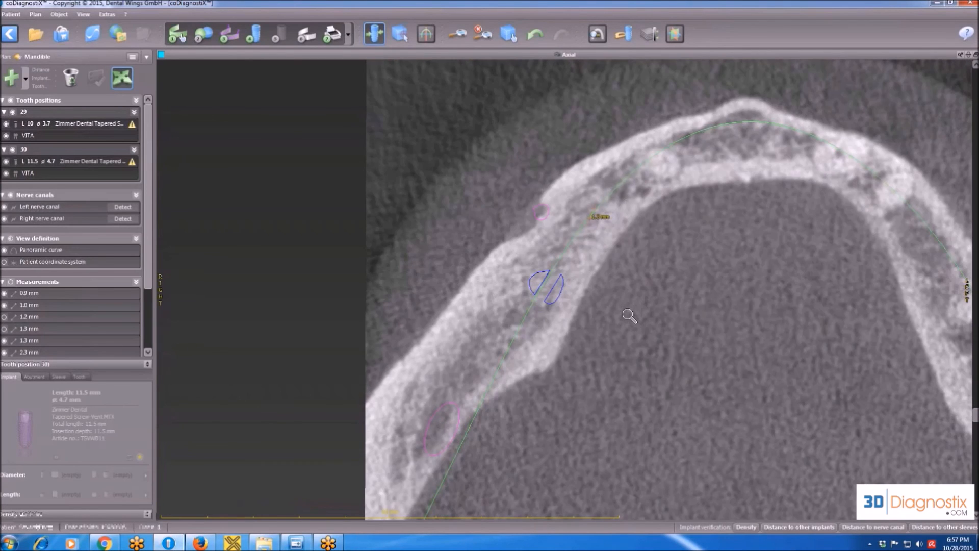
scroll(633, 319, "up", 4)
left_click(43, 71)
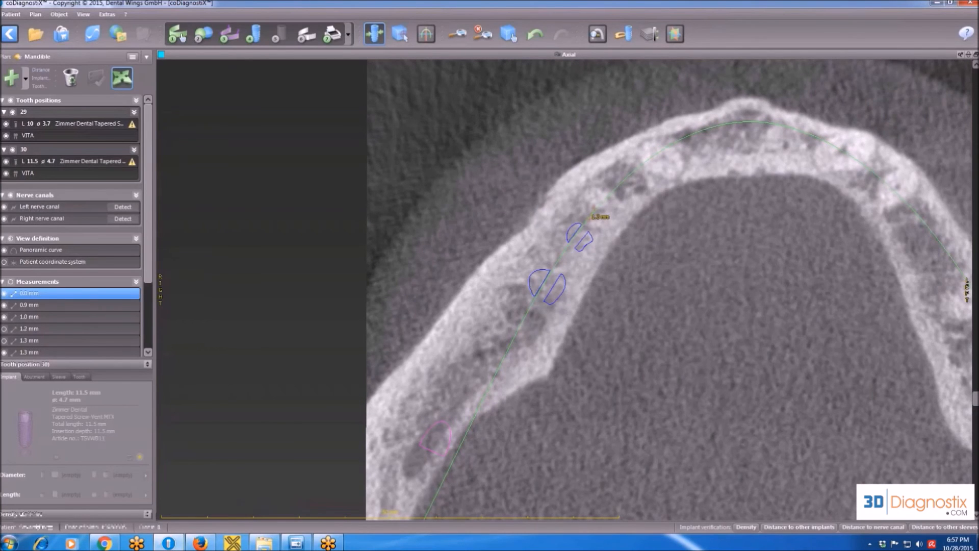
scroll(570, 270, "up", 1, "ctrl")
scroll(580, 249, "up", 1, "ctrl")
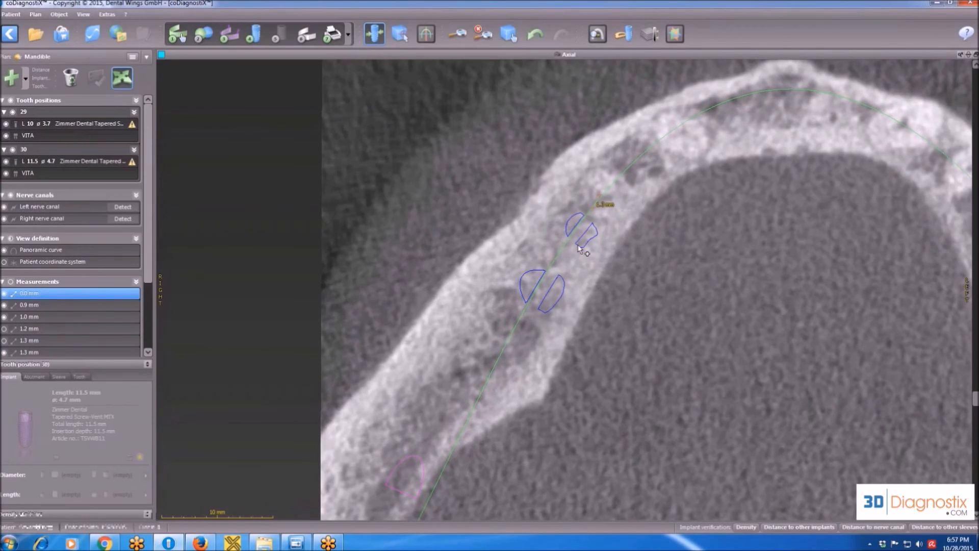
left_click(578, 246)
left_click(561, 276)
left_click_drag(562, 275, 561, 274)
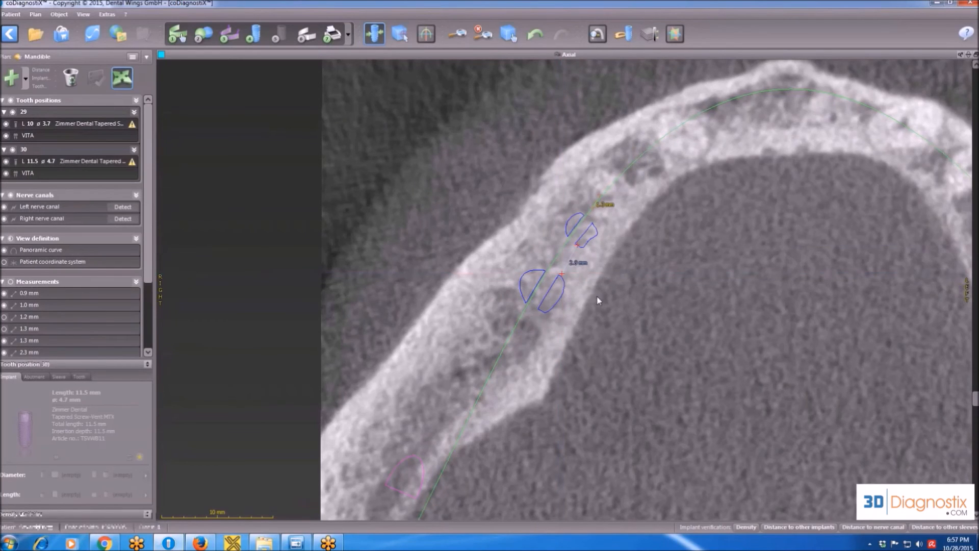
Check the tooth 29 implant's distance to other implants in the implant verification
left_click(102, 125)
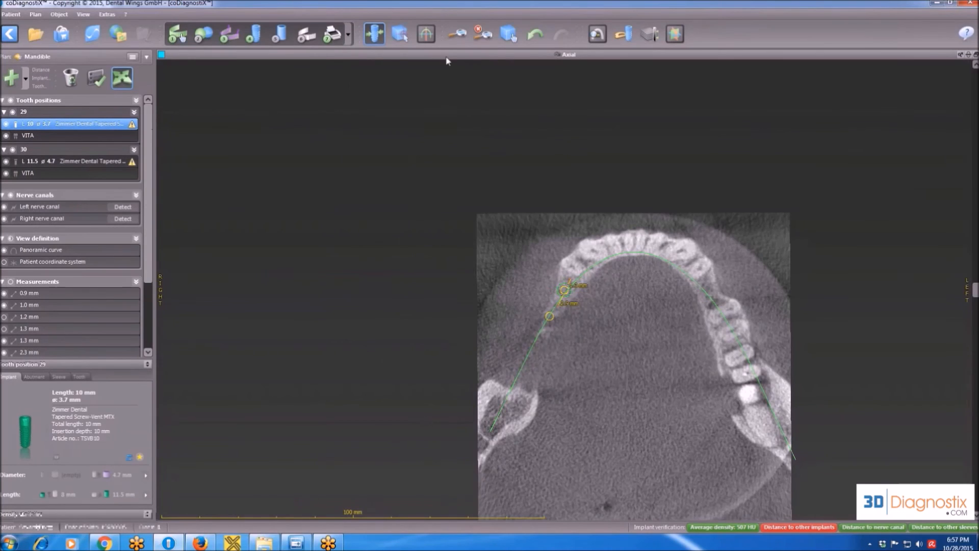
double_click(446, 56)
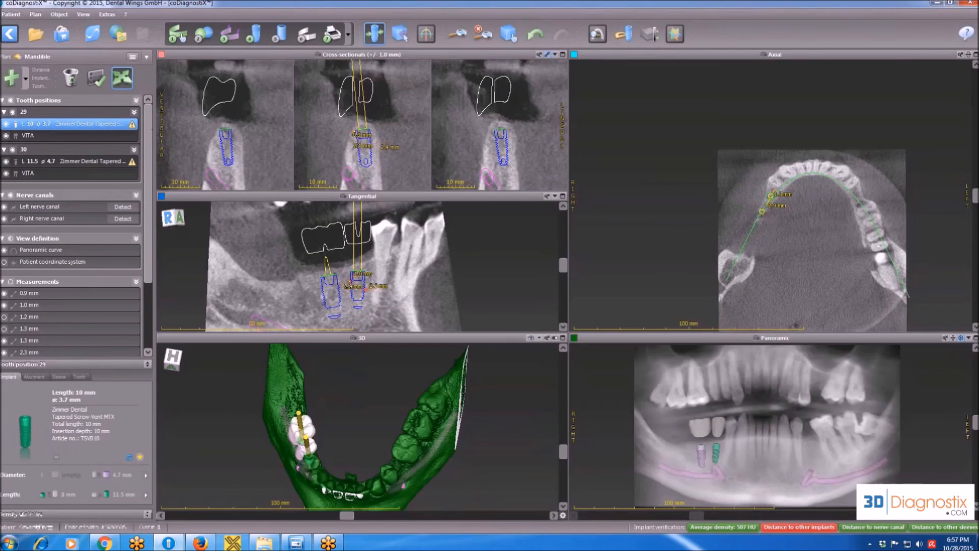
left_click(800, 529)
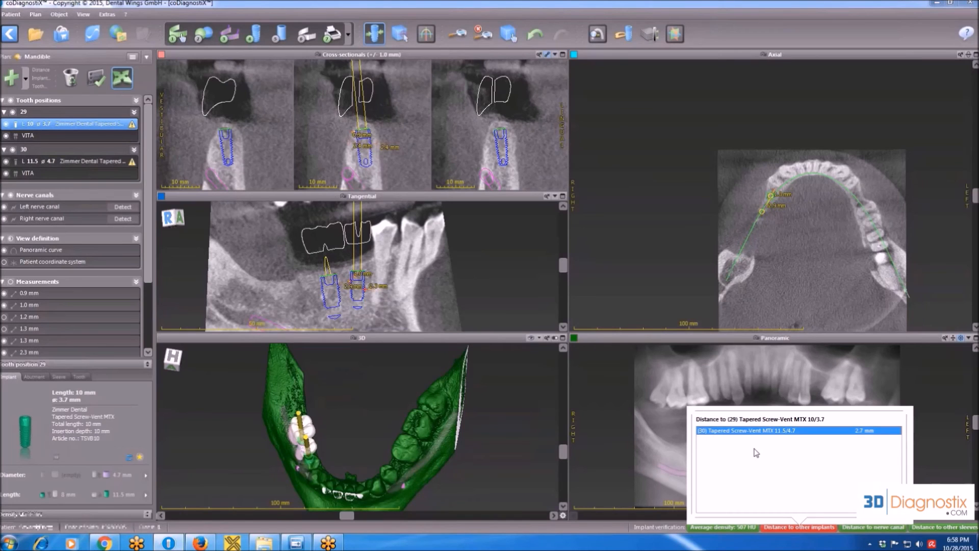
Examine the spacing between the tooth 29 and 30 implants in the enlarged tangential and axial views
double_click(488, 54)
double_click(488, 53)
double_click(473, 194)
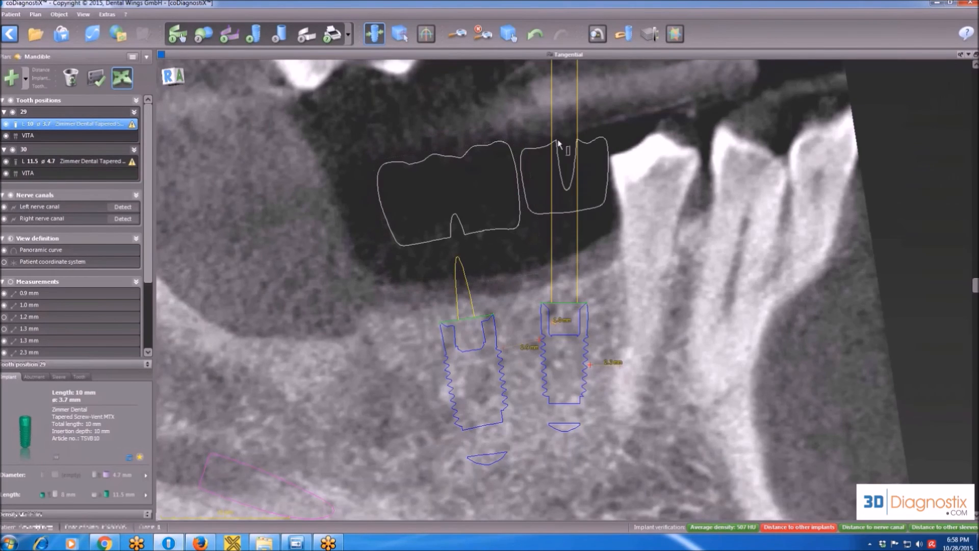
double_click(692, 54)
double_click(843, 54)
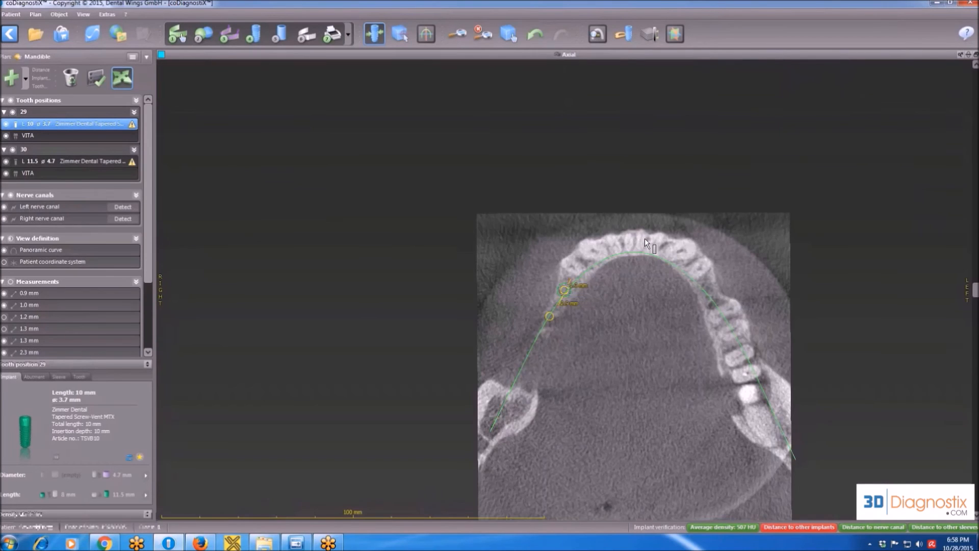
scroll(552, 320, "up", 3)
scroll(550, 319, "up", 4)
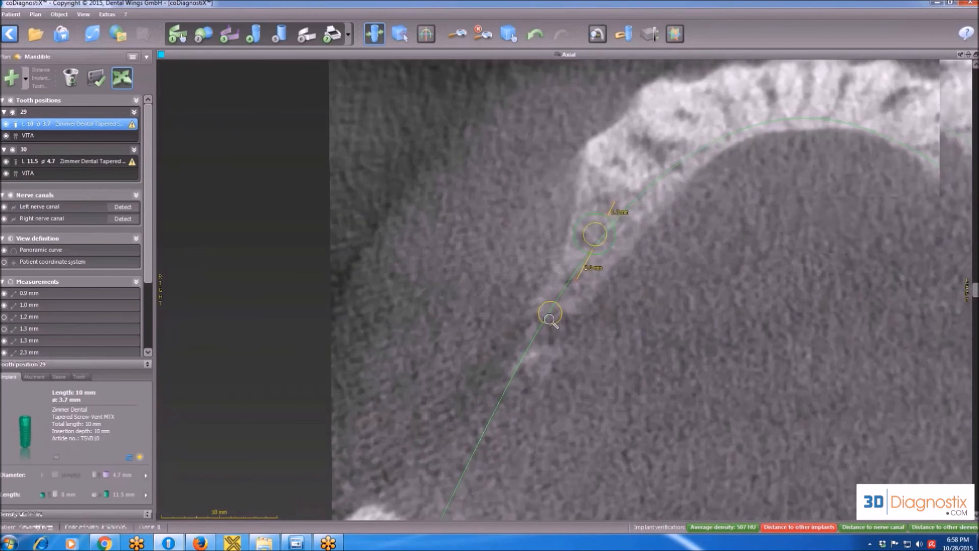
scroll(622, 320, "down", 10)
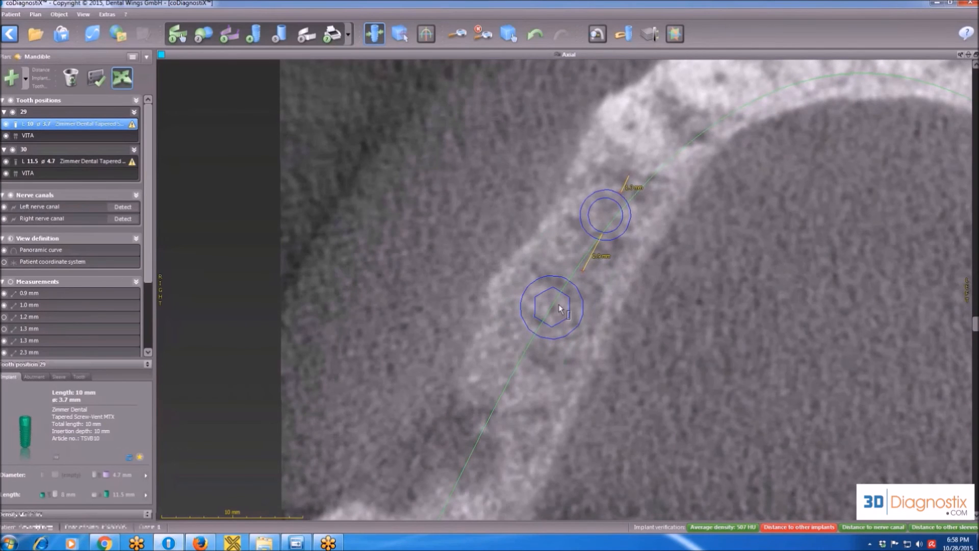
Shift the tooth 30 implant slightly distally, away from the tooth 29 implant
left_click(560, 308)
scroll(560, 307, "down", 8)
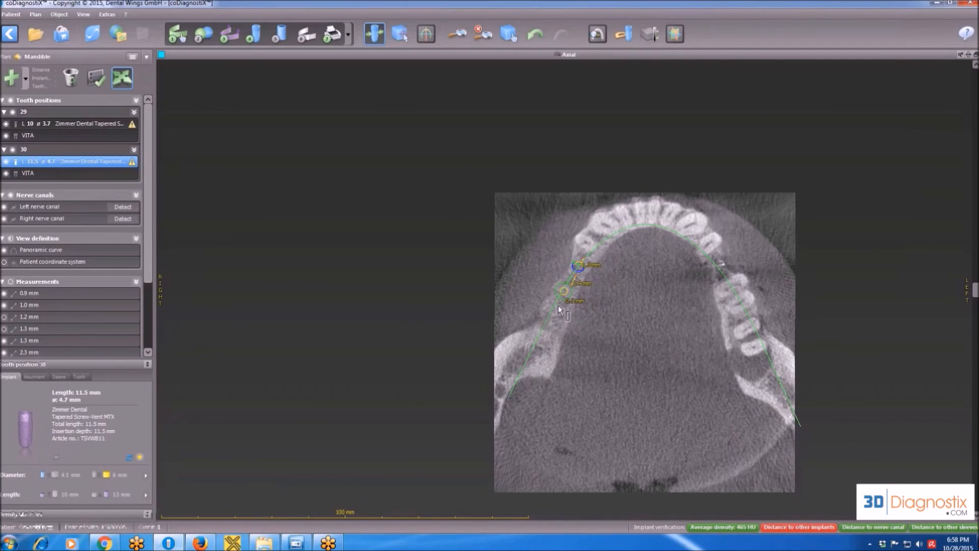
double_click(663, 54)
double_click(427, 198)
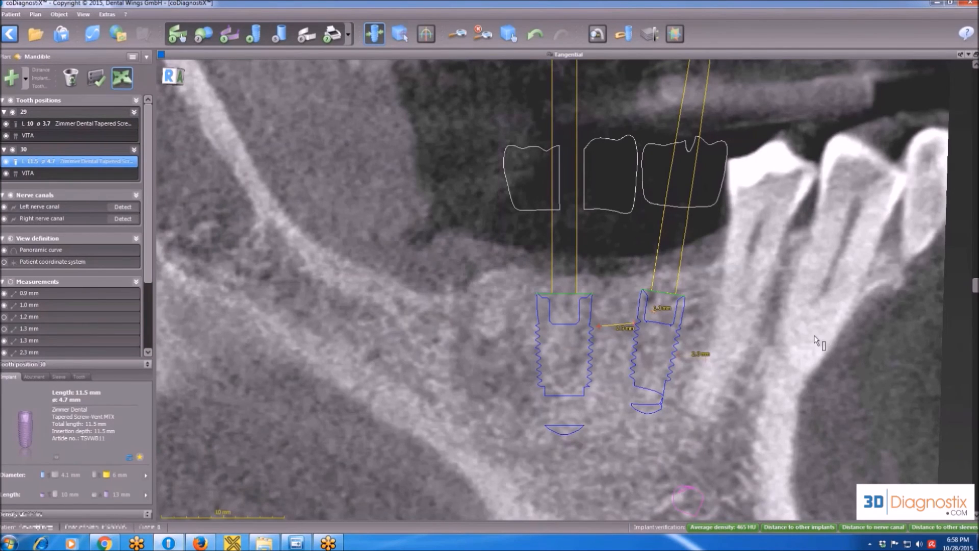
scroll(868, 451, "down", 1)
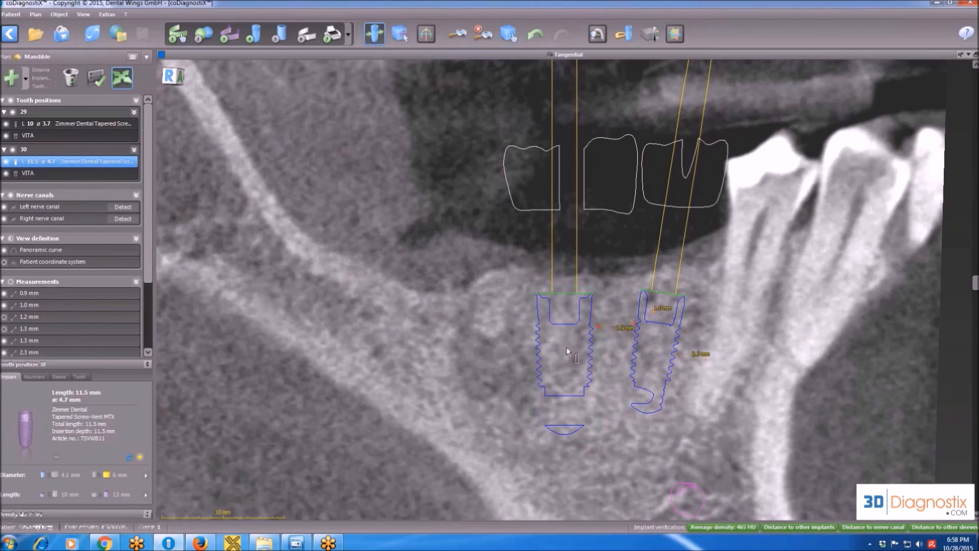
Tilt the tooth 30 implant's apex slightly distally in the tangential view to make it more parallel to the tooth 29 implant
left_click(509, 34)
left_click_drag(483, 146, 471, 194)
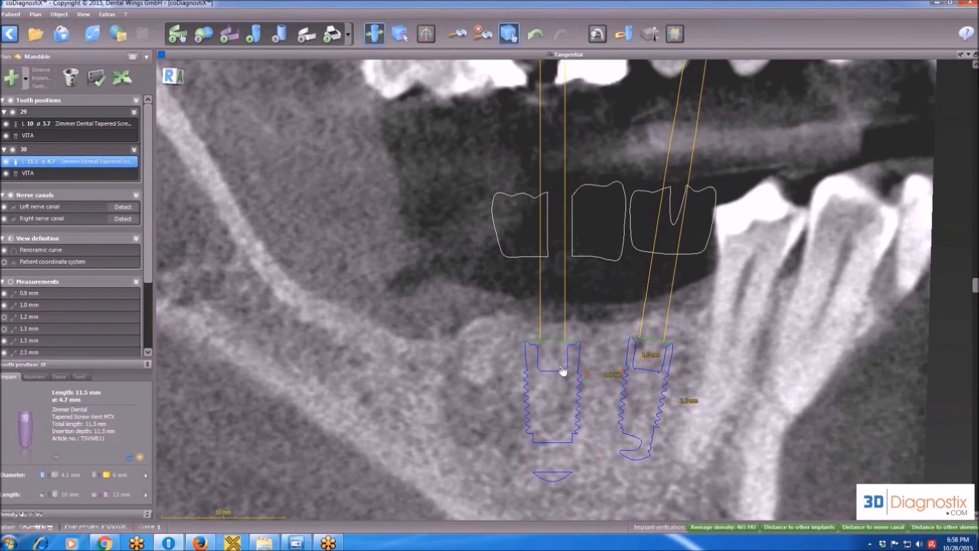
scroll(563, 371, "down", 4)
scroll(563, 372, "up", 5)
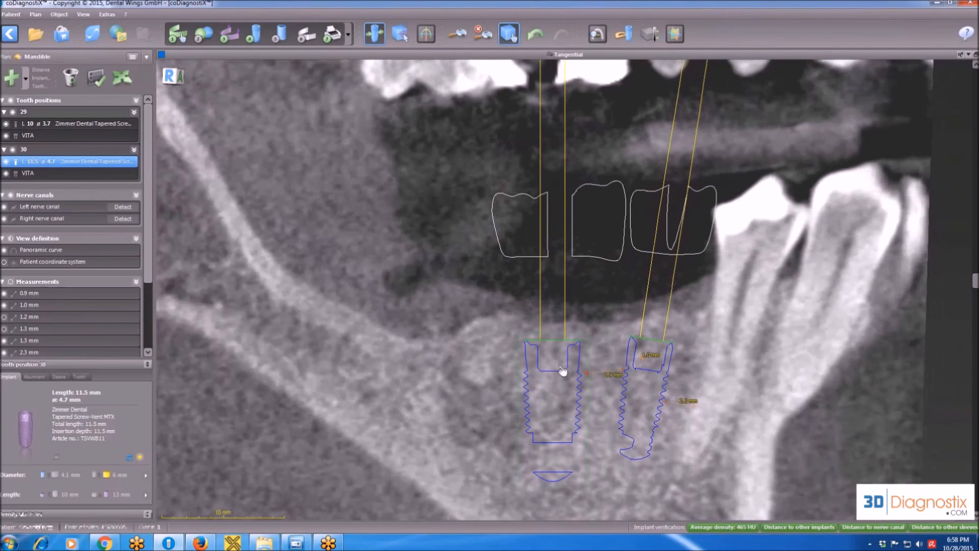
scroll(563, 371, "down", 4)
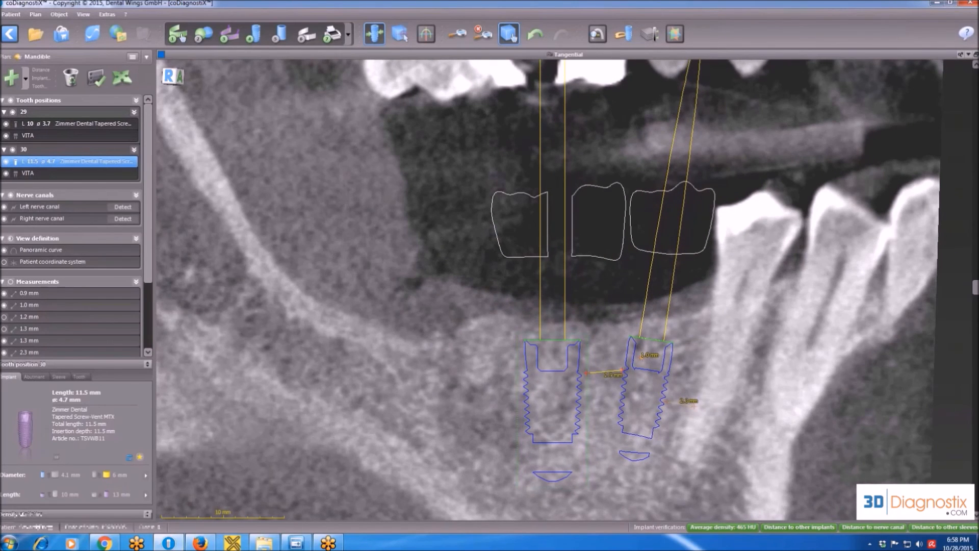
scroll(563, 371, "down", 3)
scroll(563, 371, "up", 2)
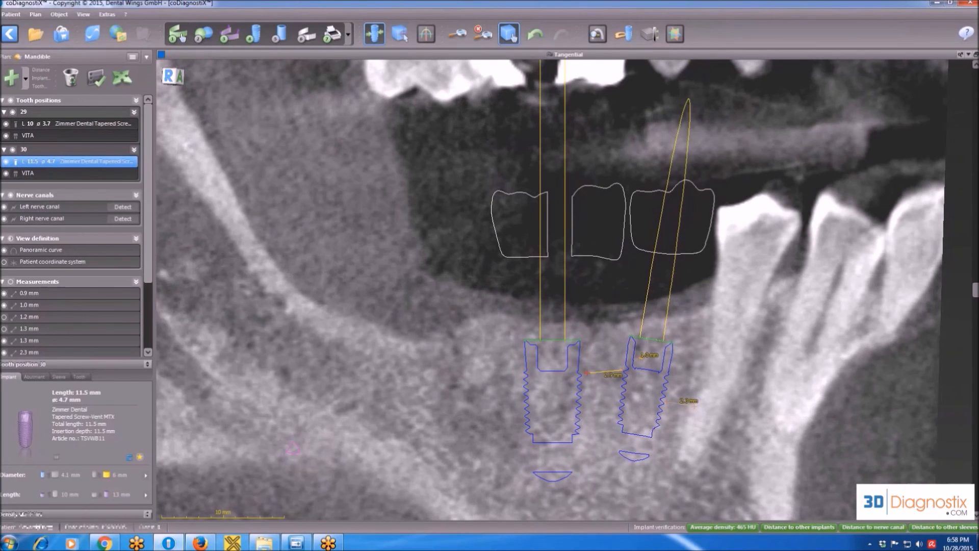
left_click(122, 78)
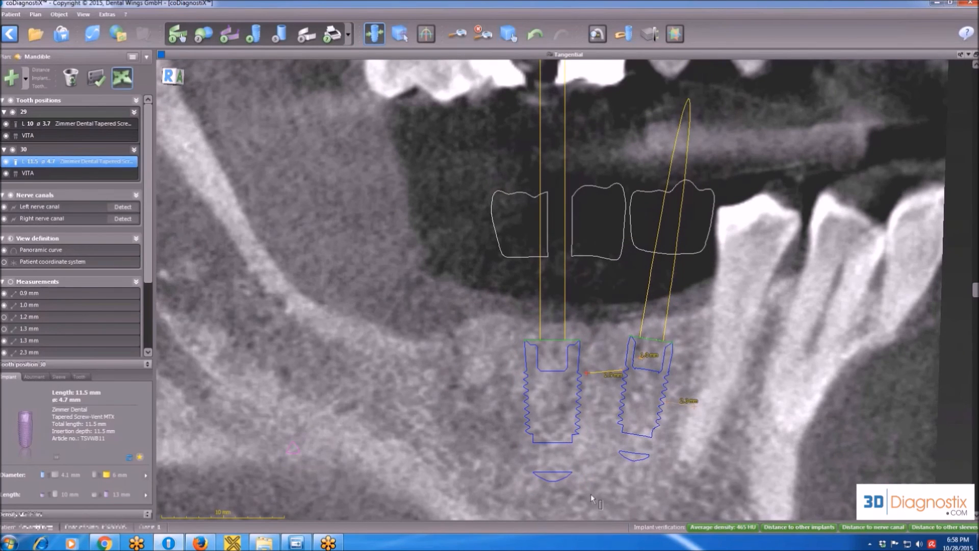
left_click_drag(553, 492, 544, 492)
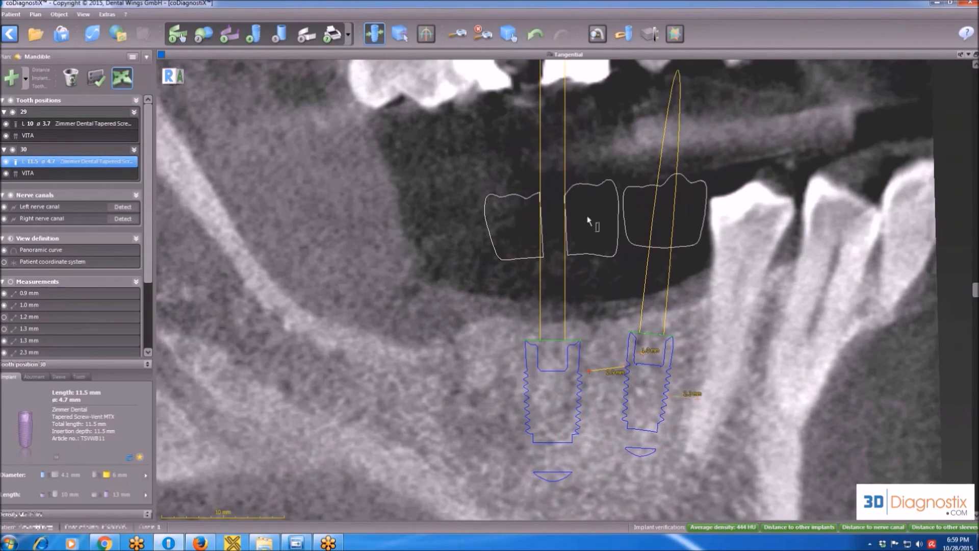
Fine-tune the virtual tooth at position 30 over its implant, and tilt the implant's apex slightly further distally
left_click(603, 203)
left_click_drag(592, 134, 593, 147)
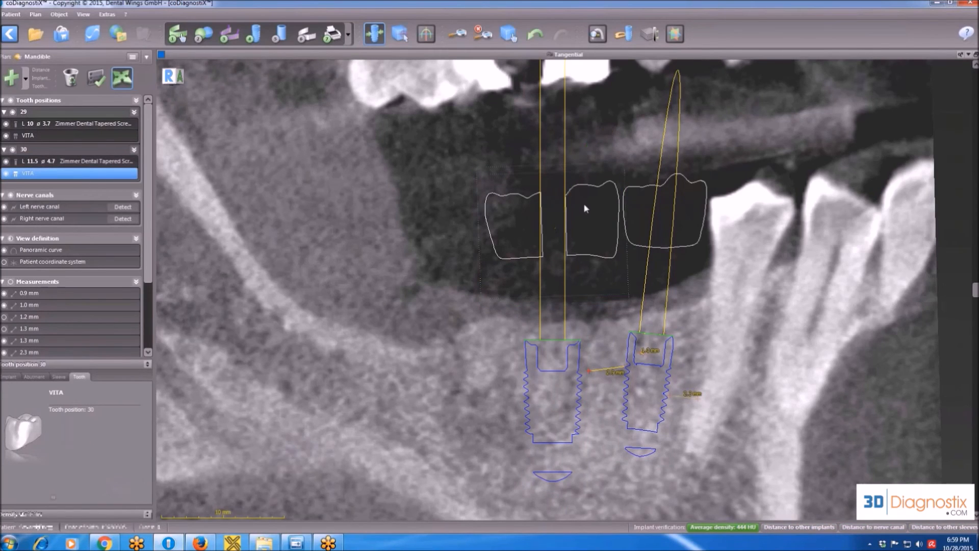
left_click(563, 383)
left_click_drag(547, 498, 549, 498)
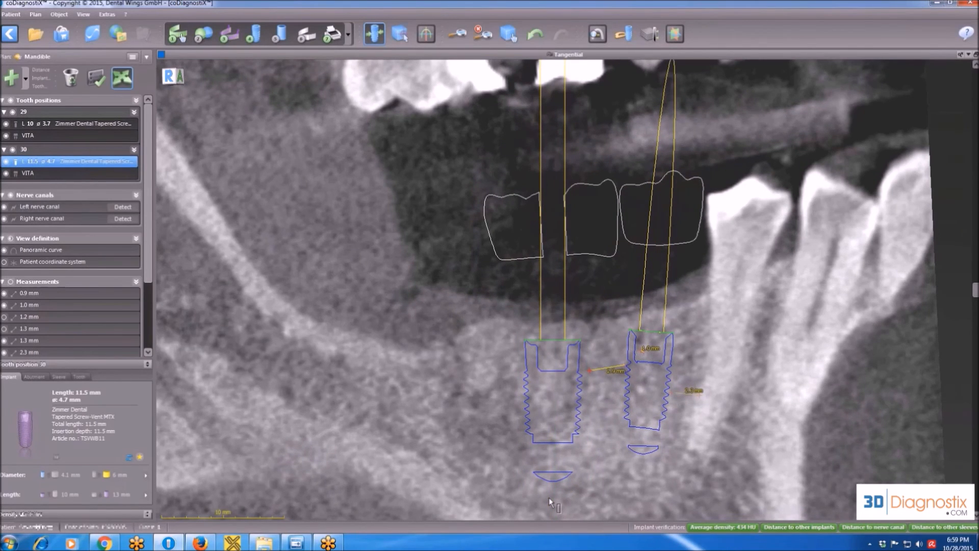
Measure the angle between the tooth 29 and 30 implants, with the tooth 30 implant as master
left_click(629, 36)
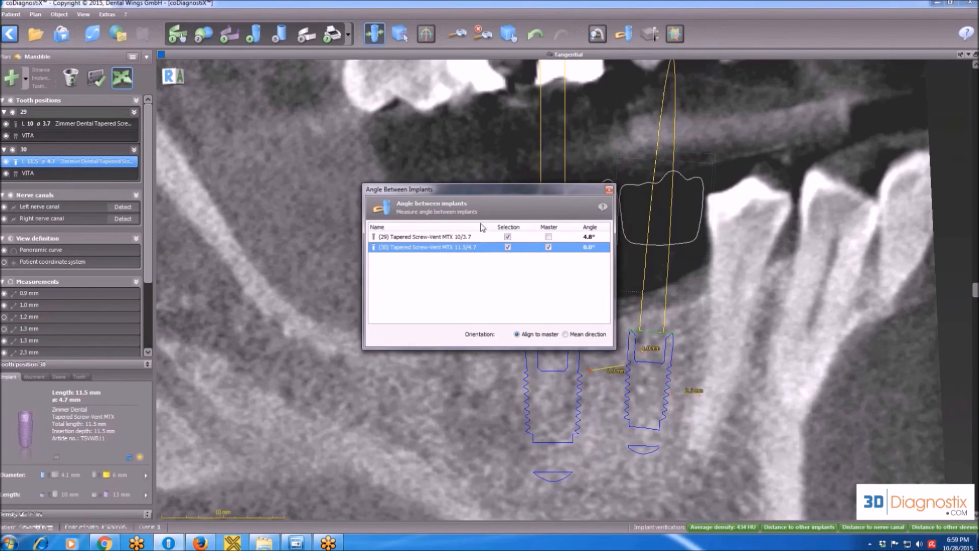
With the angle window moved off the implants, tilt the tooth 30 implant's apex in the tangential view towards parallel with the tooth 29 implant
left_click_drag(506, 189, 394, 140)
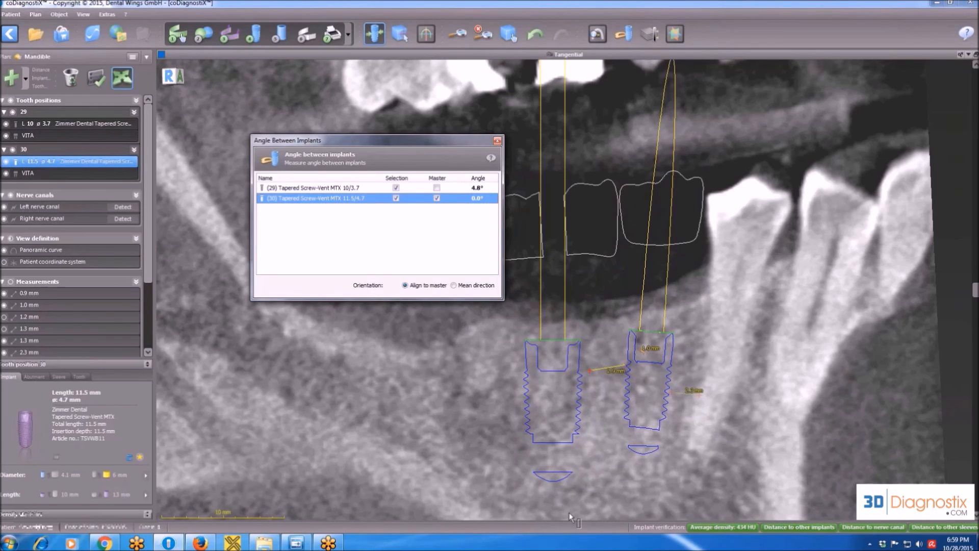
mouse_move(559, 491)
left_mouse_down()
mouse_move(548, 488)
mouse_move(556, 492)
left_mouse_up()
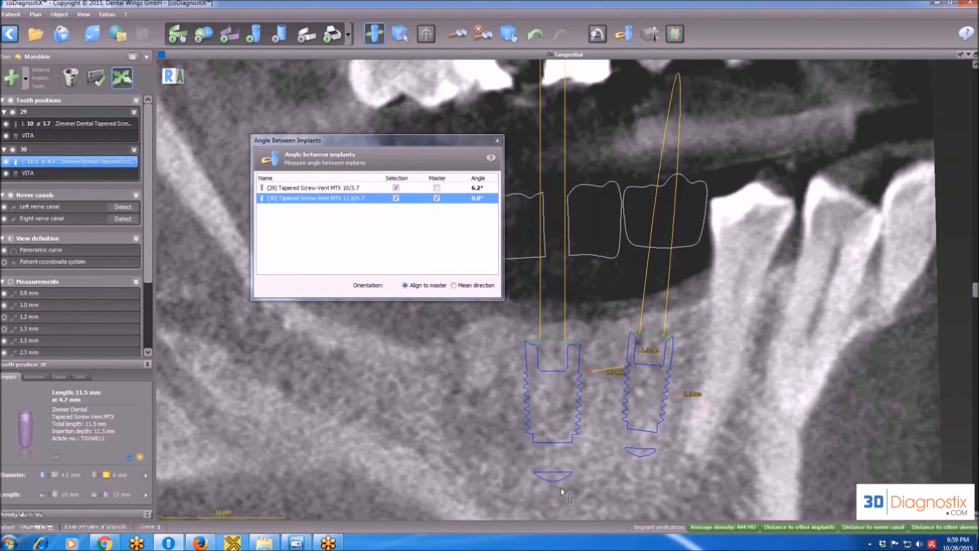
left_click_drag(556, 494, 555, 497)
left_click(549, 496)
Tilt the tooth 30 implant in the buccolingual plane until its angle to the tooth 29 implant is about 0.1°, and close the angle measurement
scroll(589, 377, "up", 5)
scroll(588, 378, "up", 4)
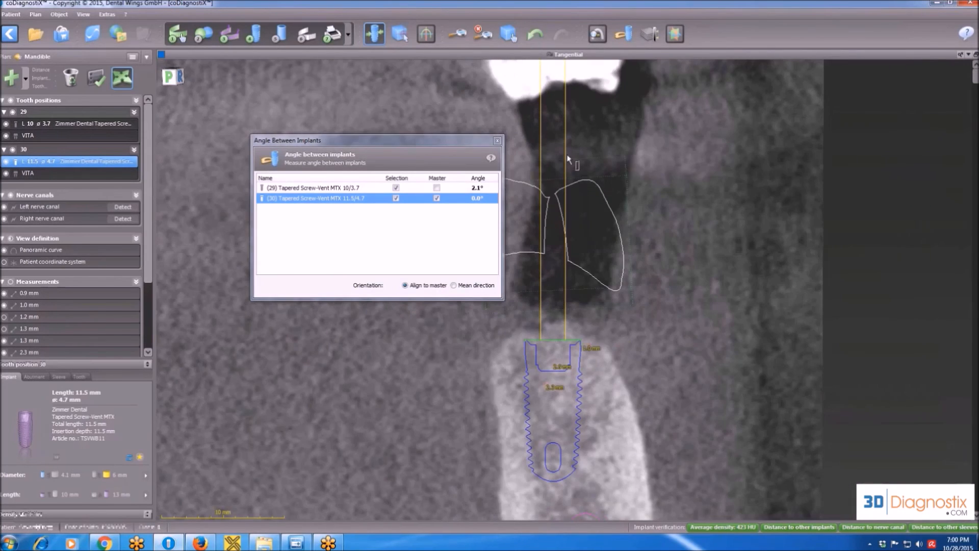
left_click_drag(554, 148, 558, 154)
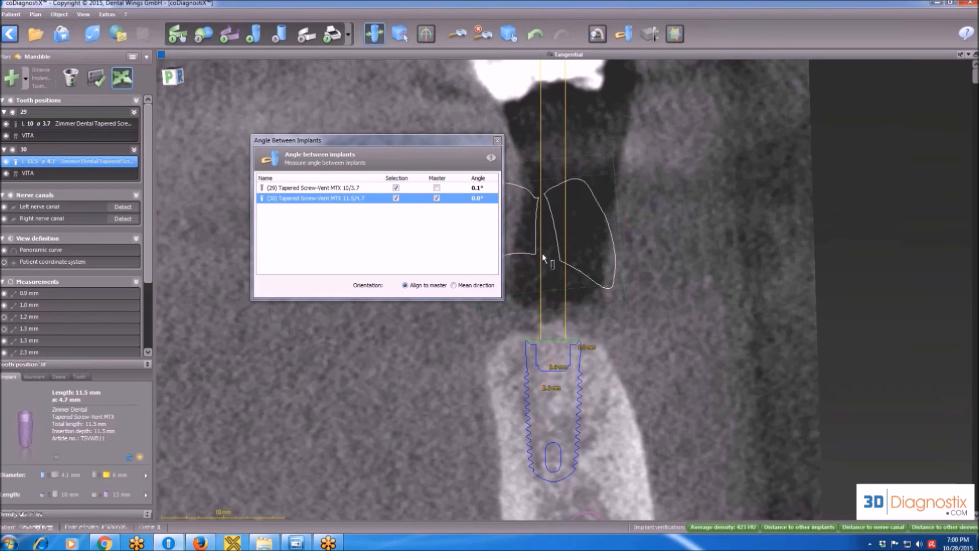
scroll(550, 259, "down", 1)
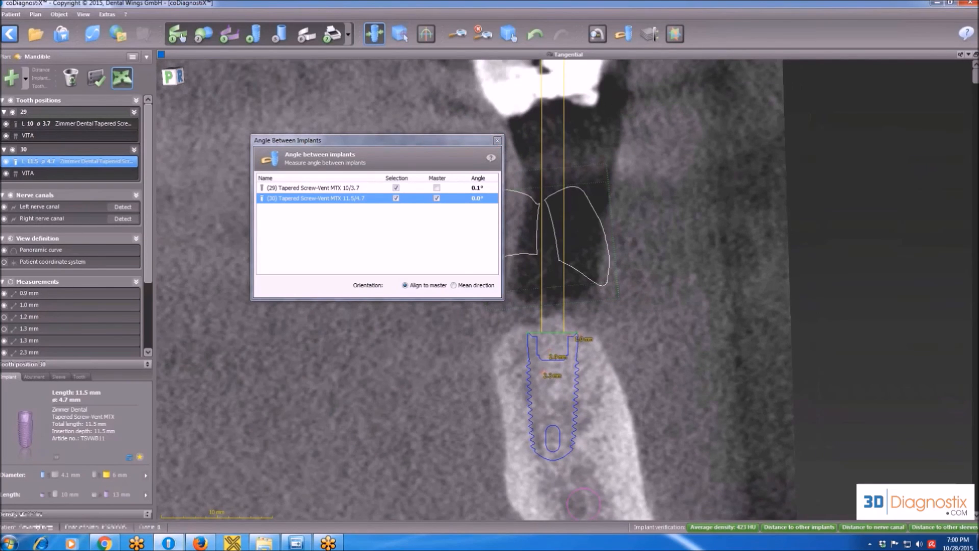
left_click(498, 141)
Inspect in the 3D view from above where the tooth 29 and 30 implant axes emerge through the virtual teeth
double_click(491, 55)
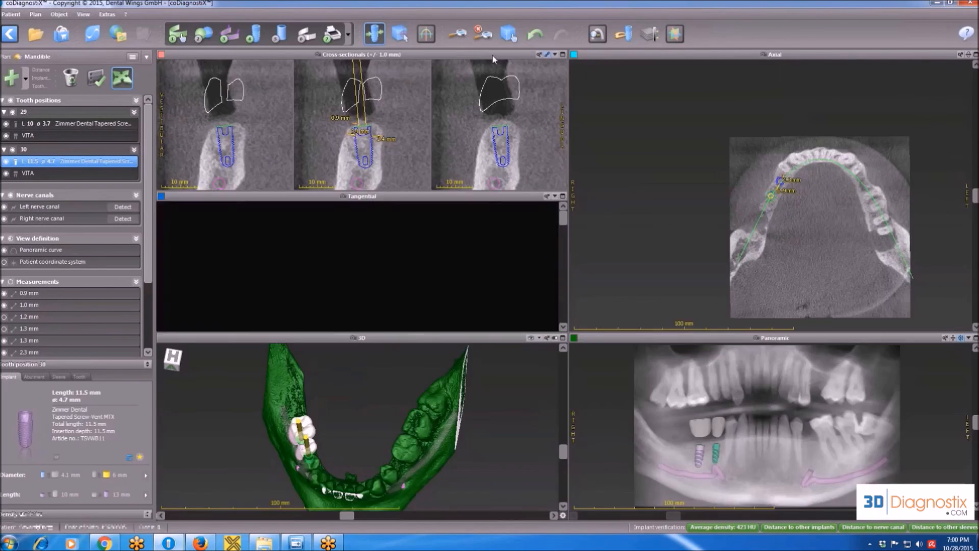
double_click(447, 338)
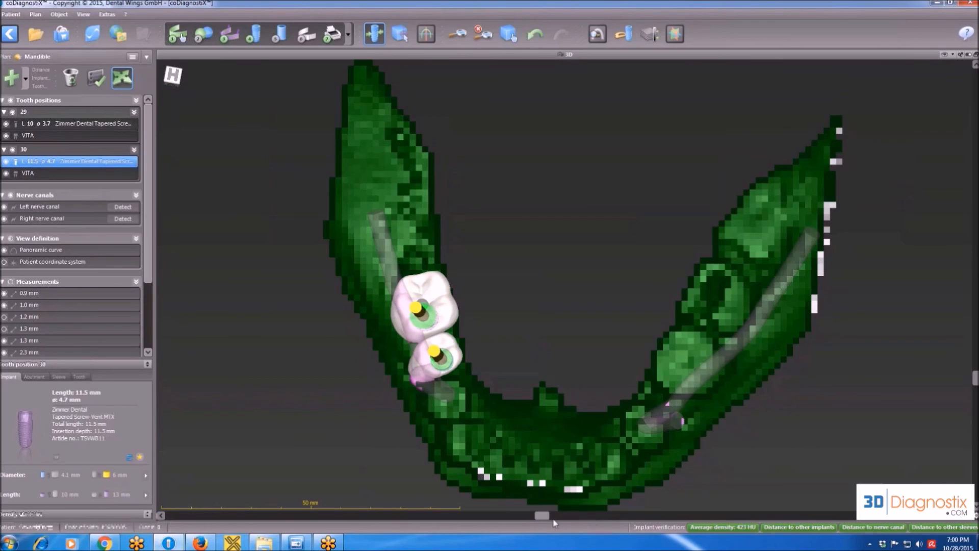
left_click_drag(545, 519, 596, 519)
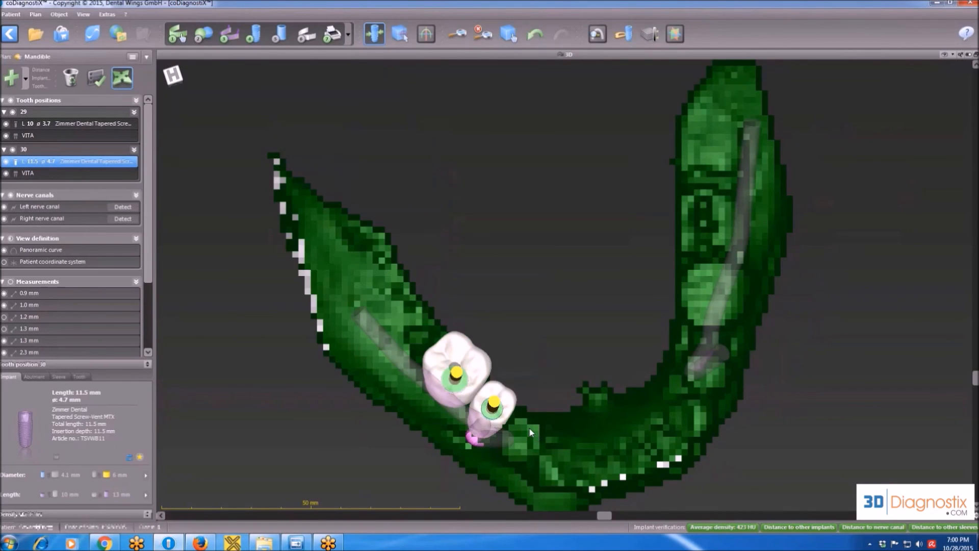
left_click_drag(528, 427, 649, 409)
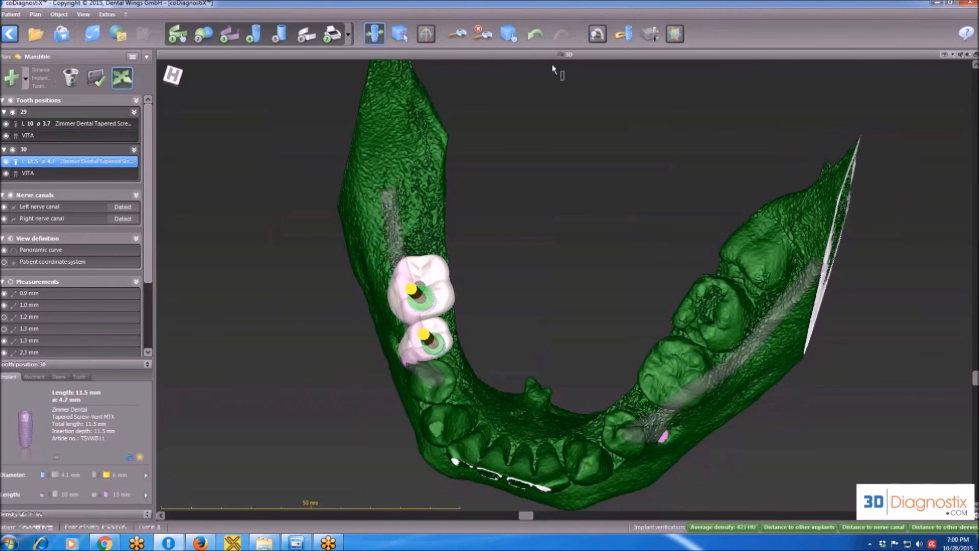
double_click(530, 56)
Tilt the tooth 30 implant's coronal end slightly lingually in the cross-sectional view, and remeasure its angle to the tooth 29 implant
double_click(459, 55)
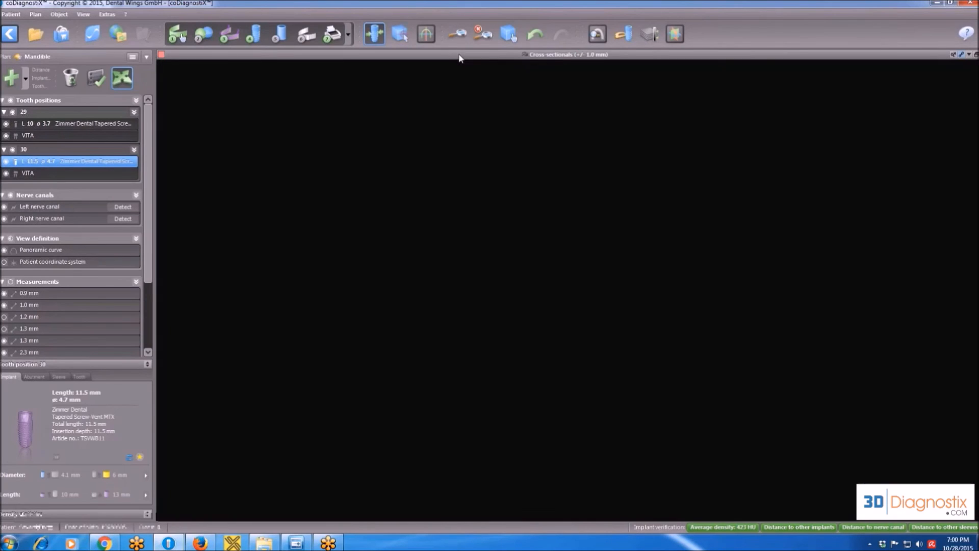
scroll(575, 229, "down", 3)
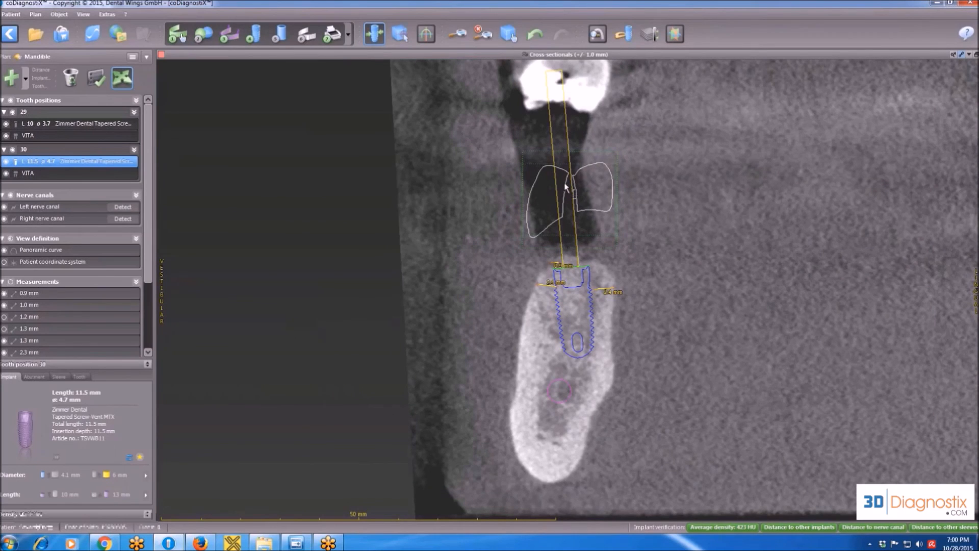
left_click_drag(565, 158, 568, 154)
left_click(623, 33)
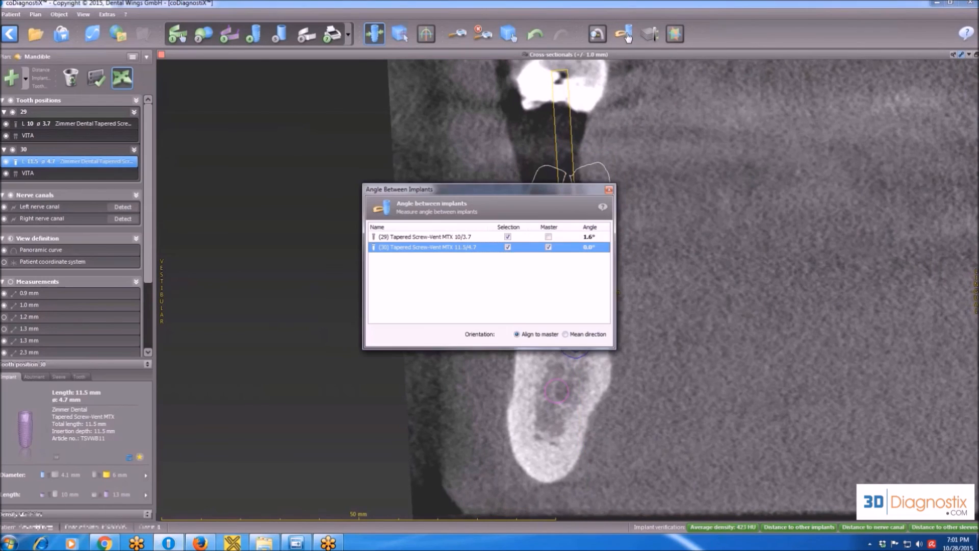
left_click(609, 190)
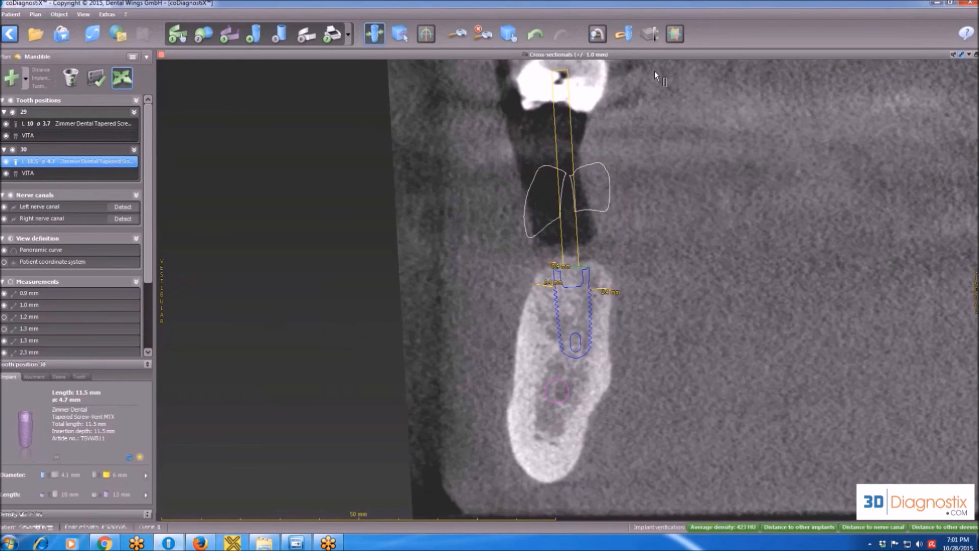
In the tangential view showing both implants, level the virtual tooth at position 30 and realign it over its implant axis
double_click(654, 56)
double_click(488, 198)
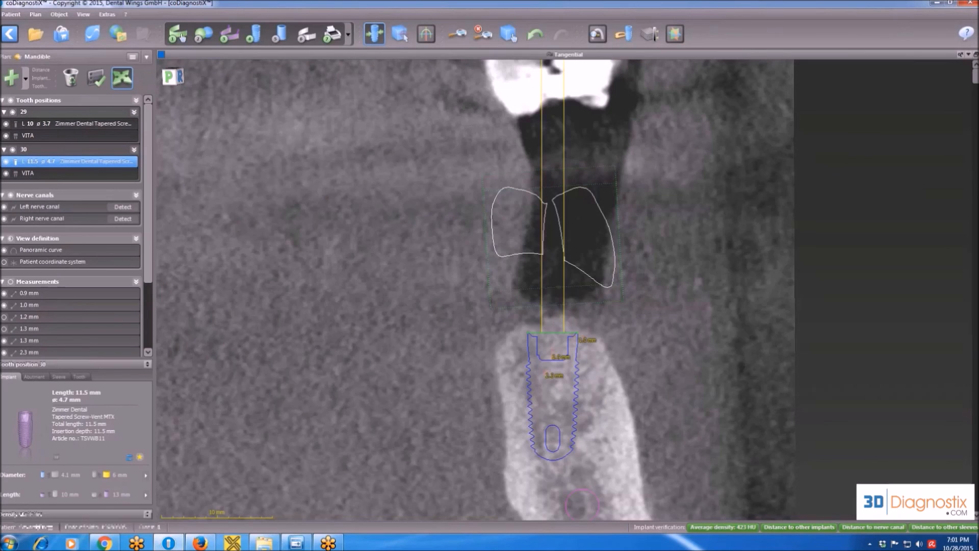
scroll(644, 238, "down", 5)
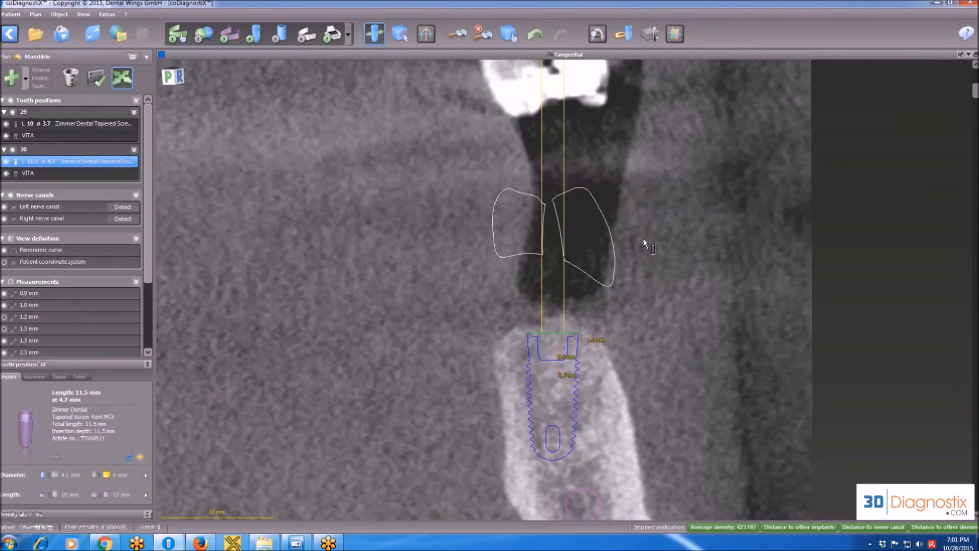
scroll(646, 239, "down", 5)
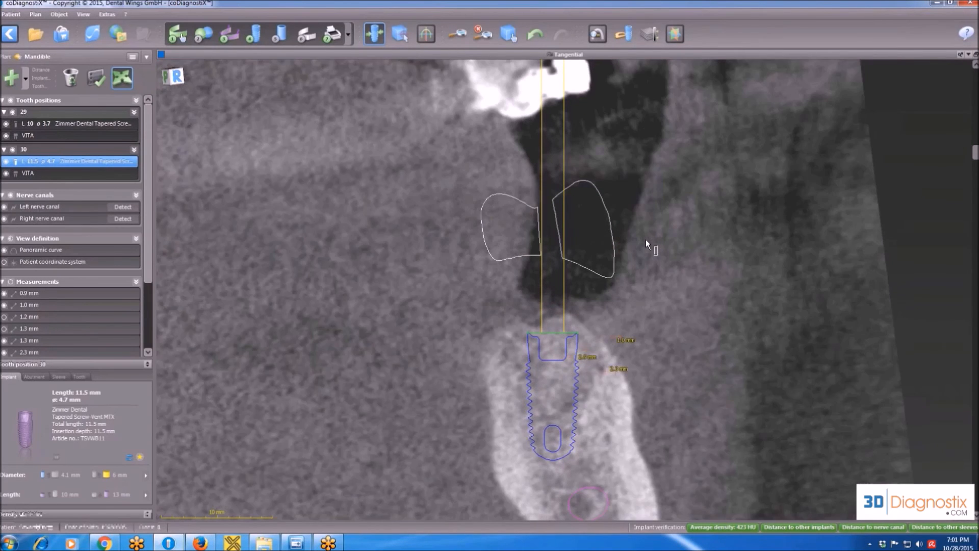
scroll(646, 240, "down", 5)
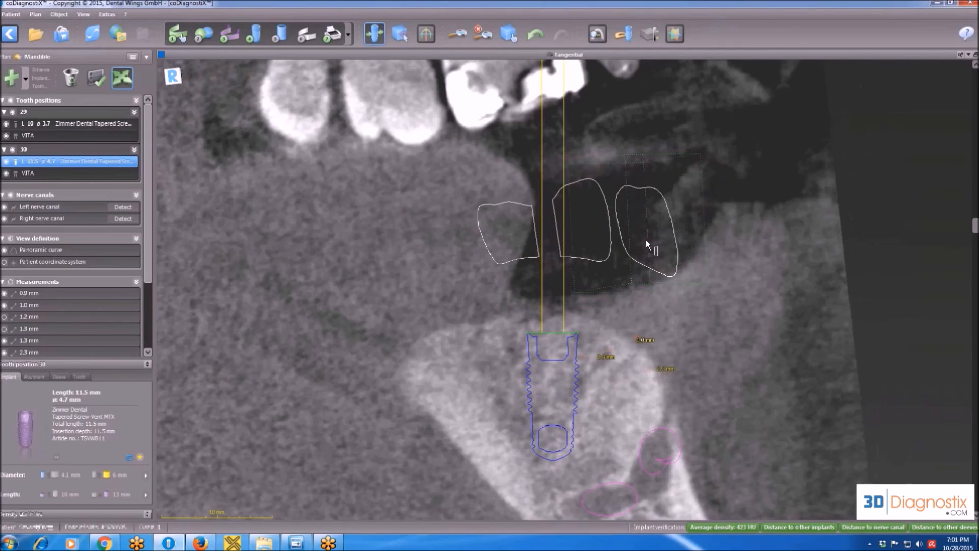
scroll(645, 245, "down", 5)
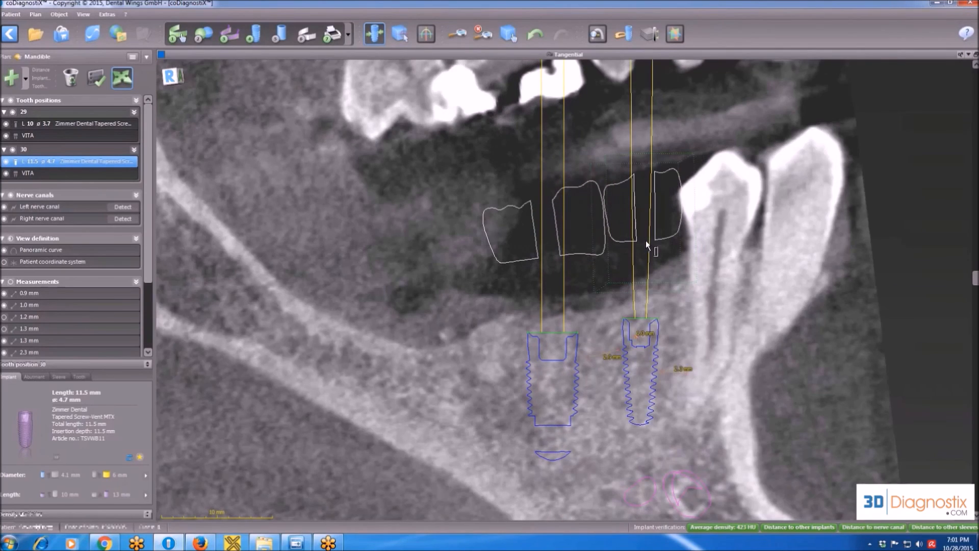
scroll(646, 244, "down", 3)
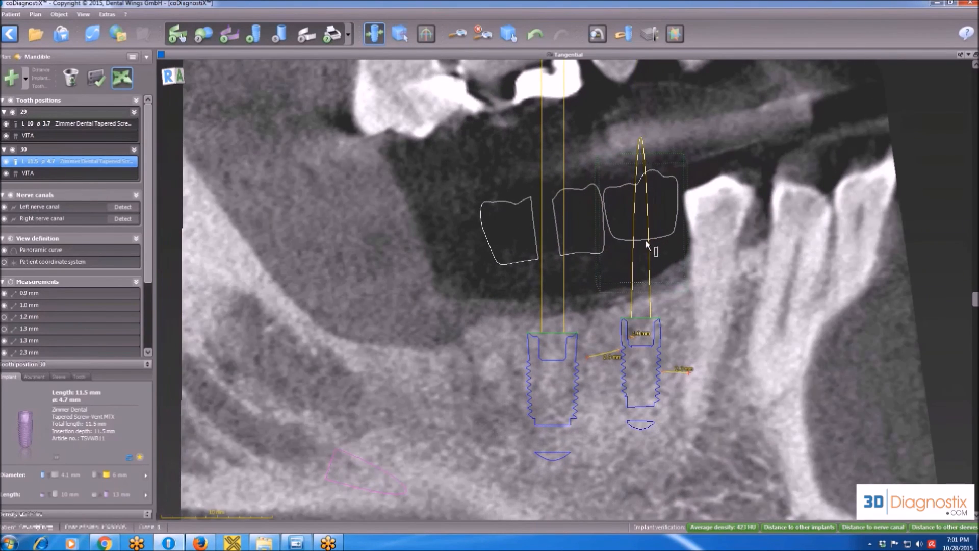
left_click(589, 231)
left_click_drag(582, 121, 593, 121)
left_click_drag(575, 234, 571, 227)
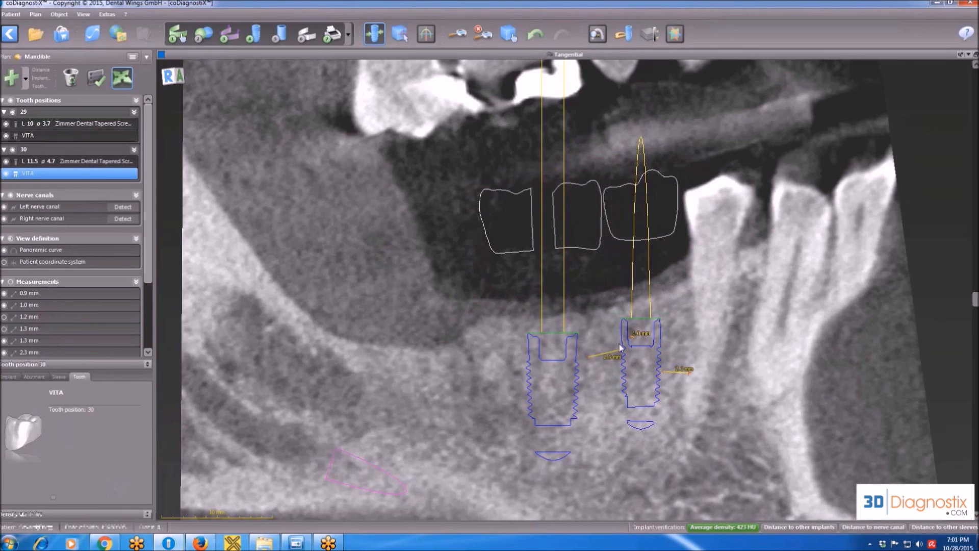
Shift the tooth 30 implant slightly distally in the tangential view to widen its spacing from the tooth 29 implant
scroll(620, 348, "down", 1)
scroll(620, 348, "down", 3)
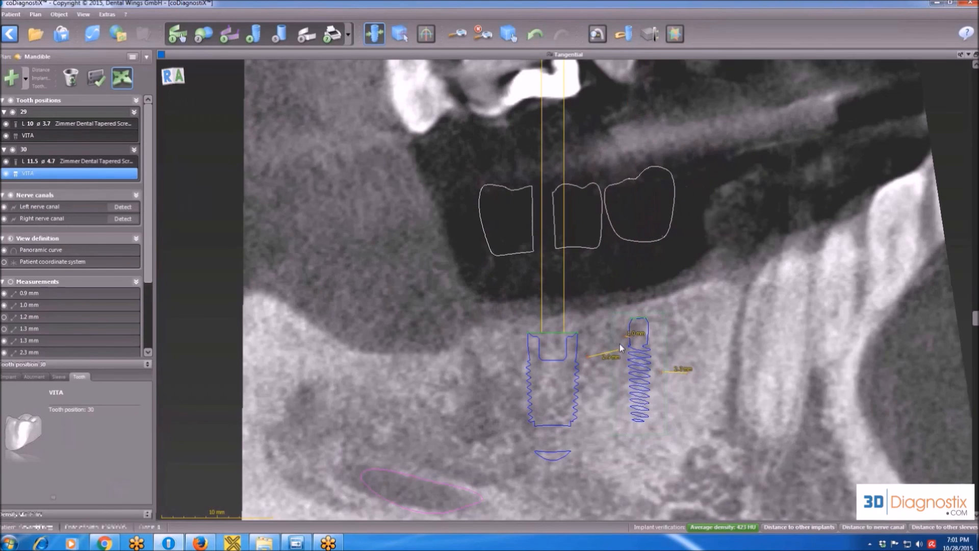
scroll(620, 344, "up", 5)
scroll(620, 344, "down", 6)
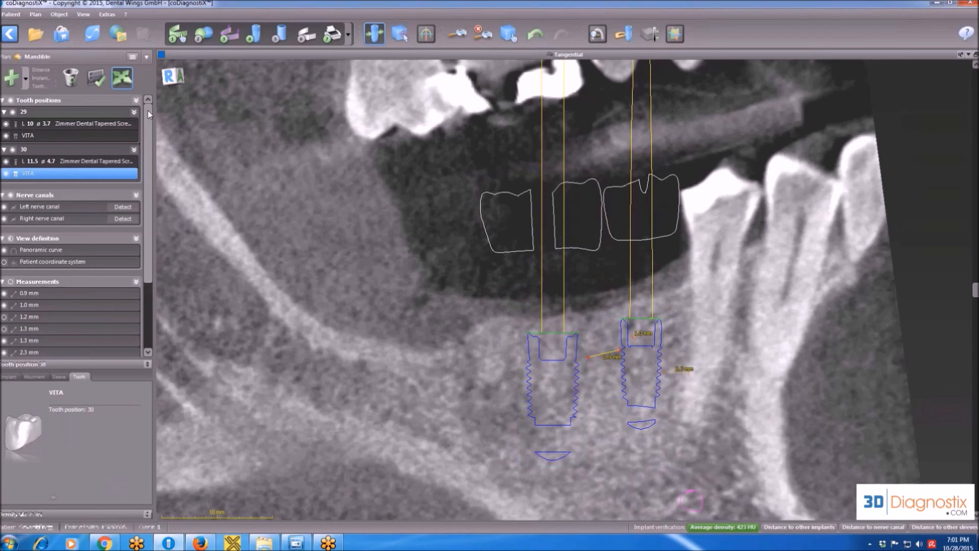
left_click(120, 163)
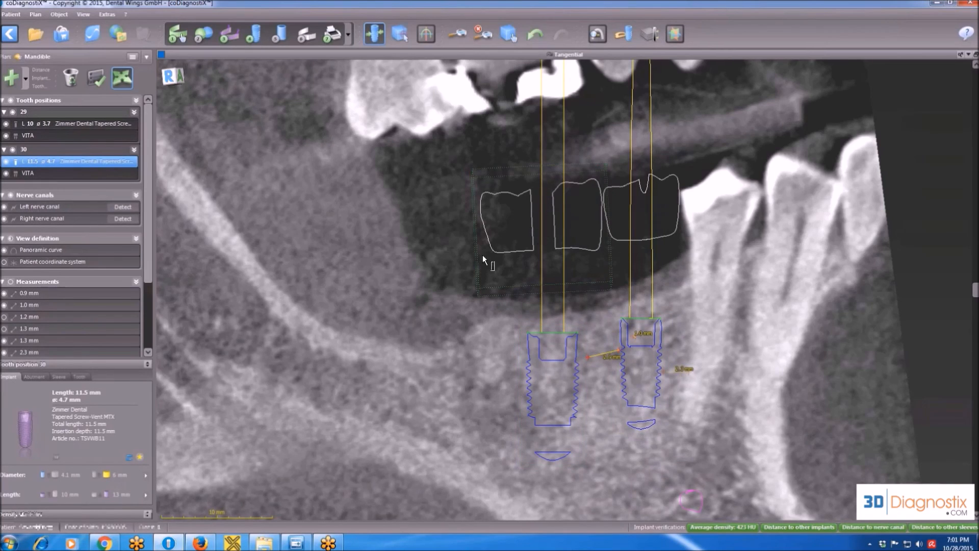
left_click_drag(543, 362, 529, 359)
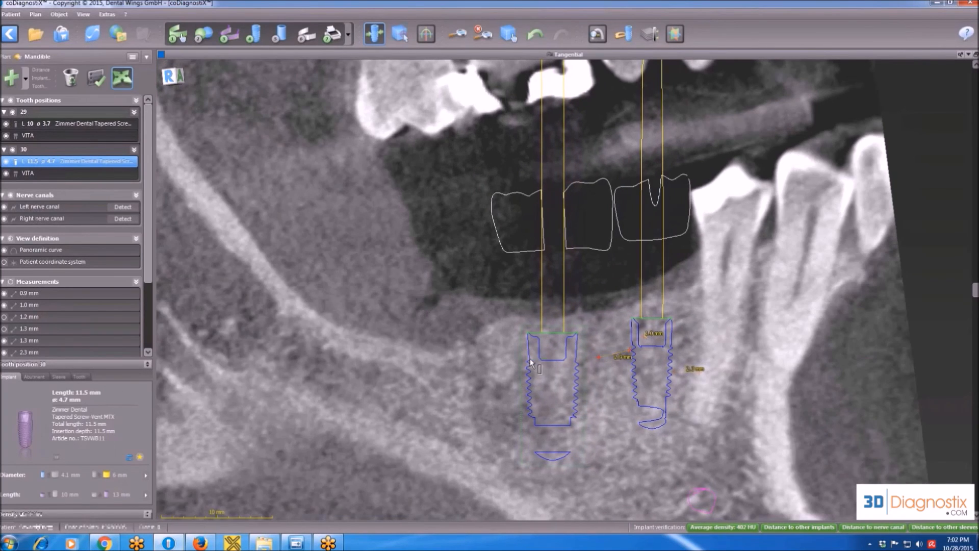
Examine the bone, nerve canal and neighbouring implant all around the tooth 30 implant by rotating the tangential slice about its axis
scroll(664, 406, "up", 10)
scroll(667, 412, "up", 15)
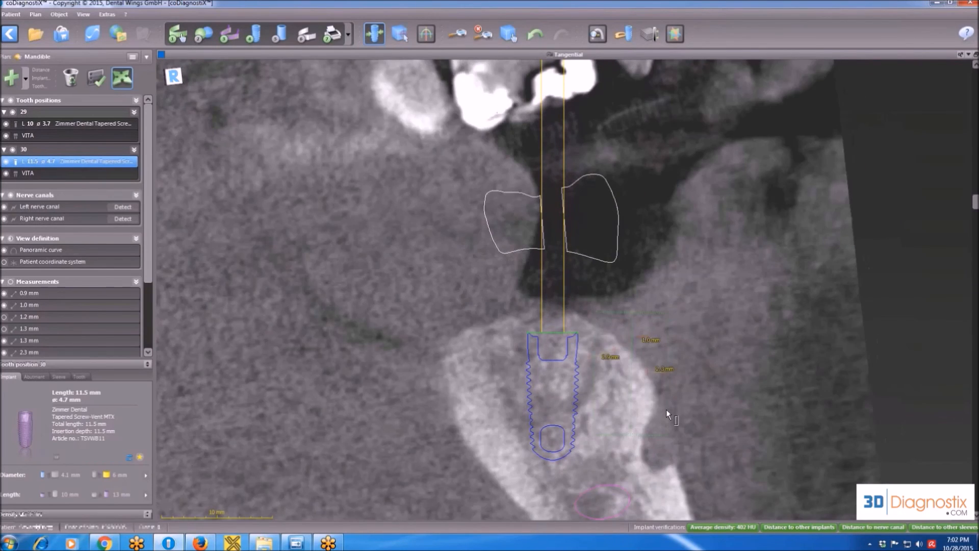
scroll(667, 412, "up", 5)
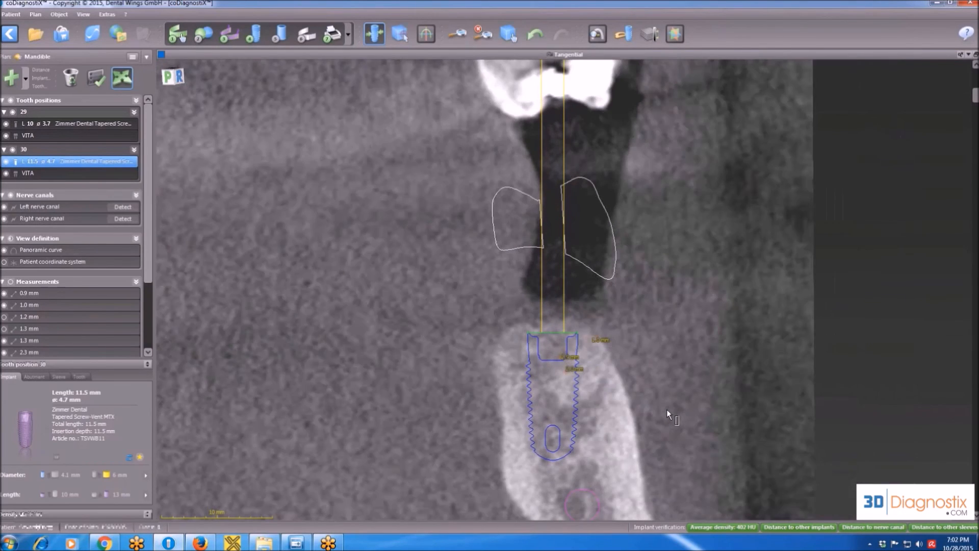
scroll(664, 411, "down", 12)
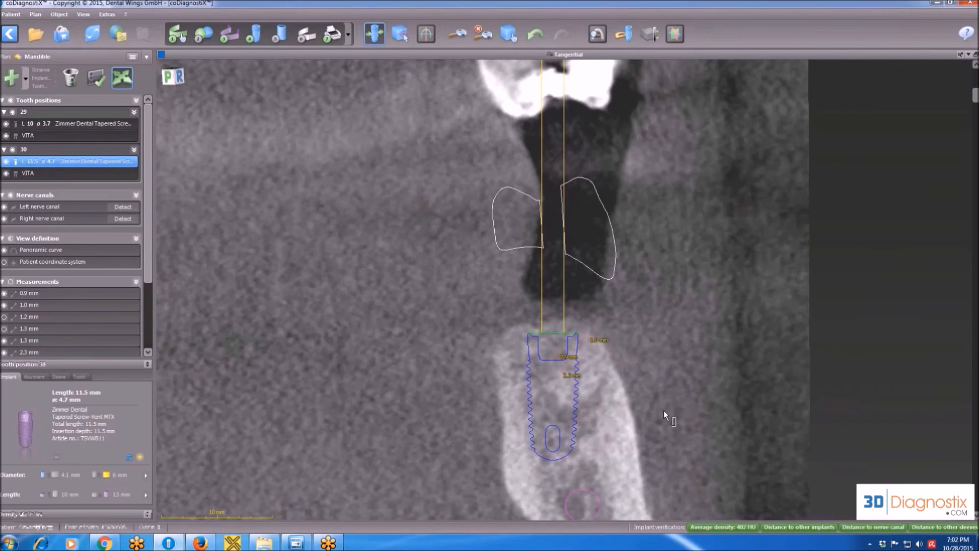
scroll(665, 411, "down", 10)
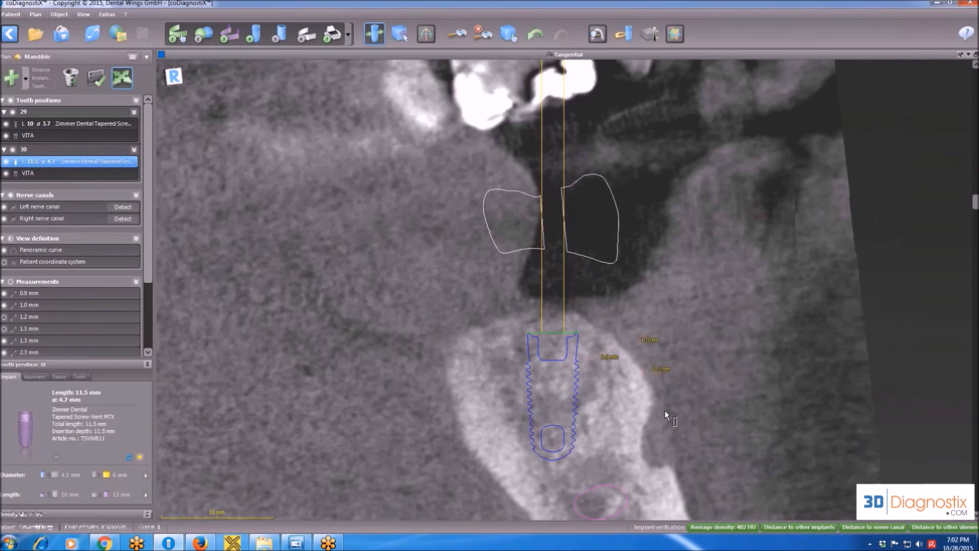
scroll(665, 412, "down", 12)
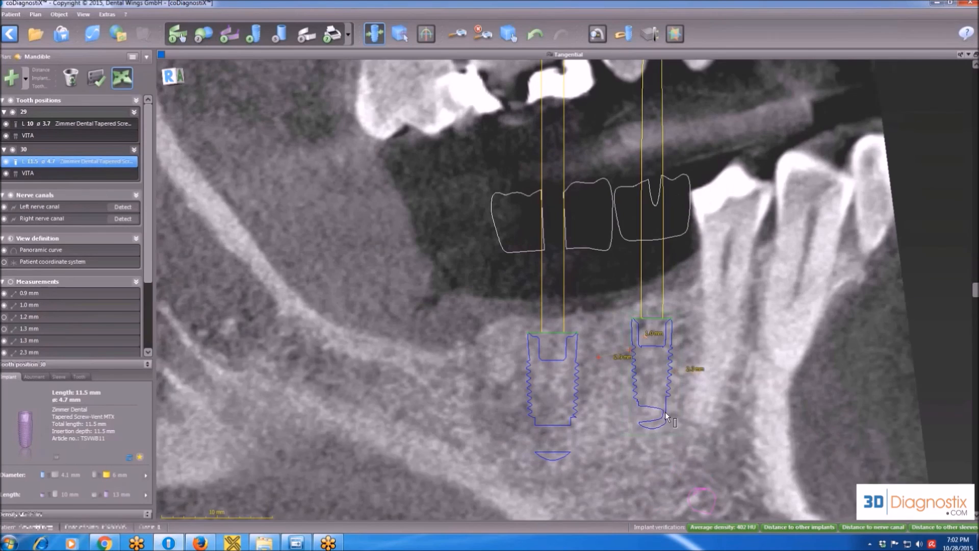
scroll(665, 414, "down", 10)
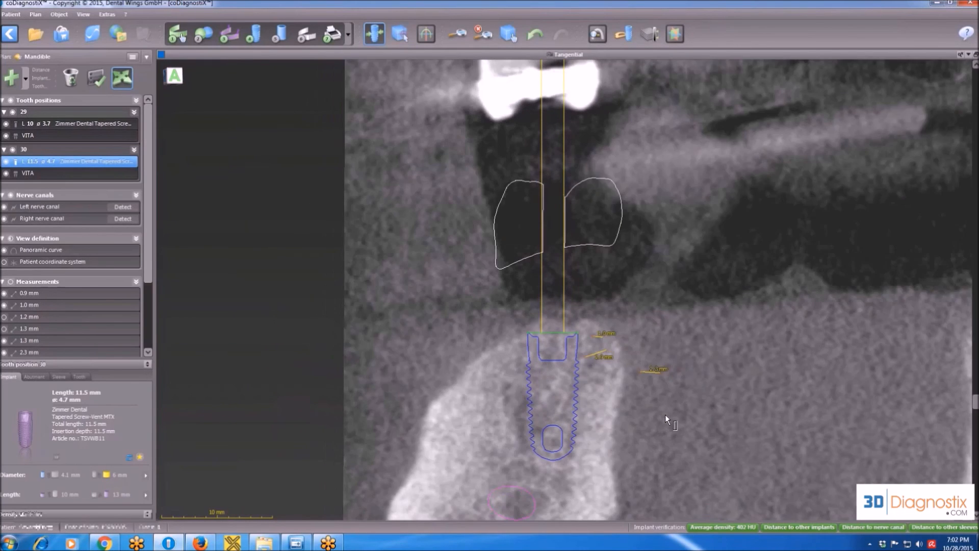
scroll(665, 416, "down", 5)
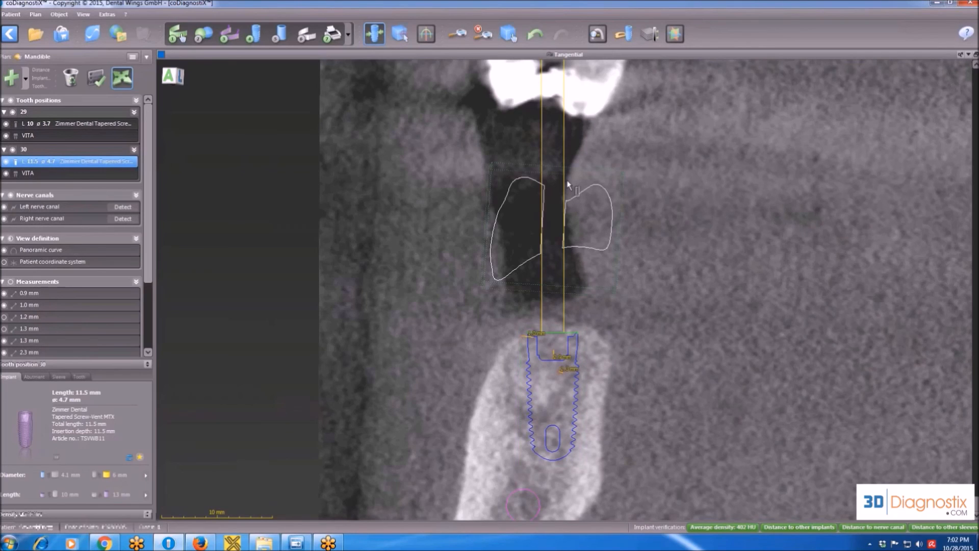
left_click_drag(567, 182, 577, 180)
scroll(686, 294, "down", 5)
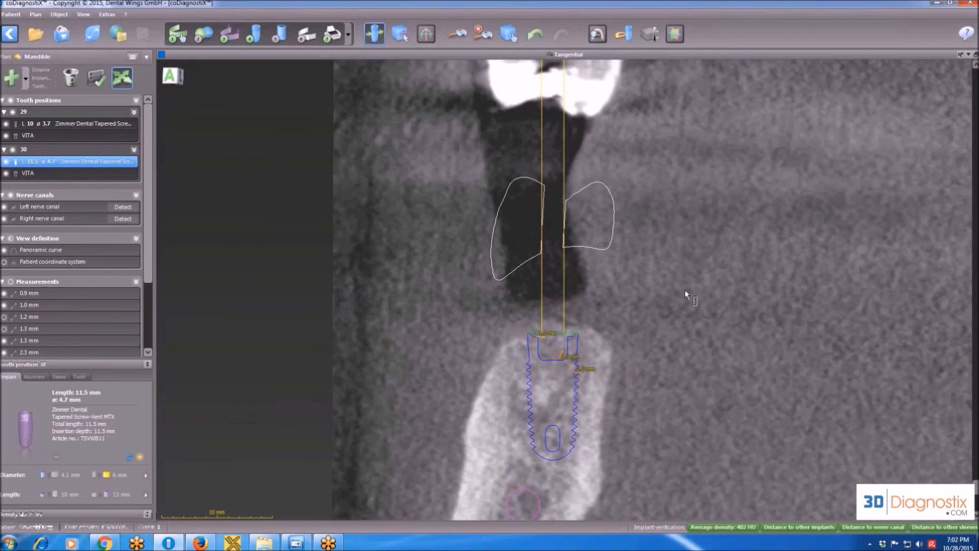
scroll(686, 294, "down", 8)
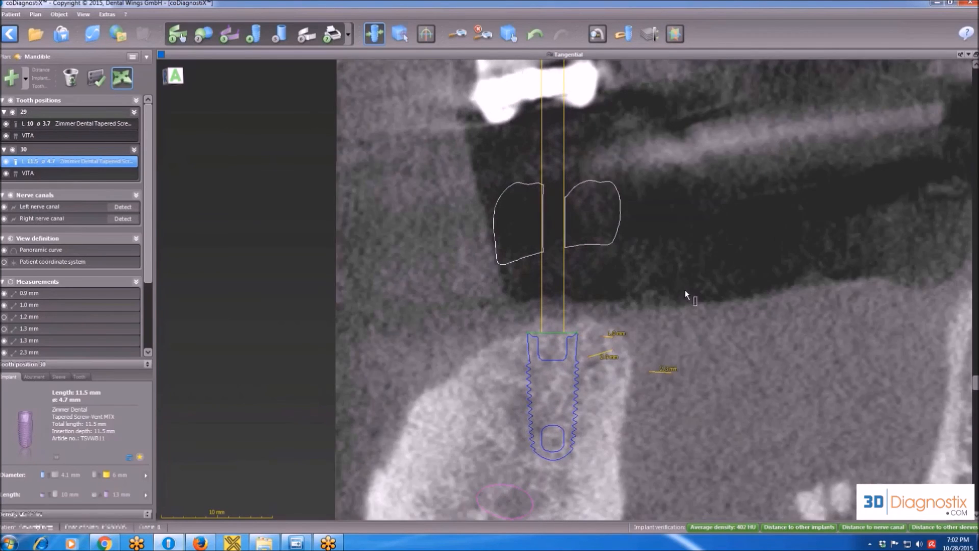
scroll(686, 294, "down", 6)
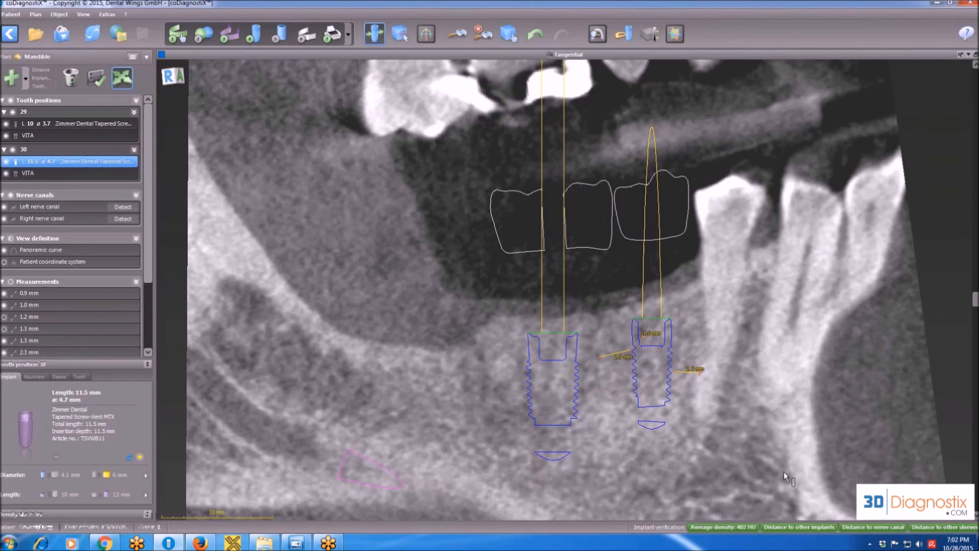
scroll(774, 451, "down", 5)
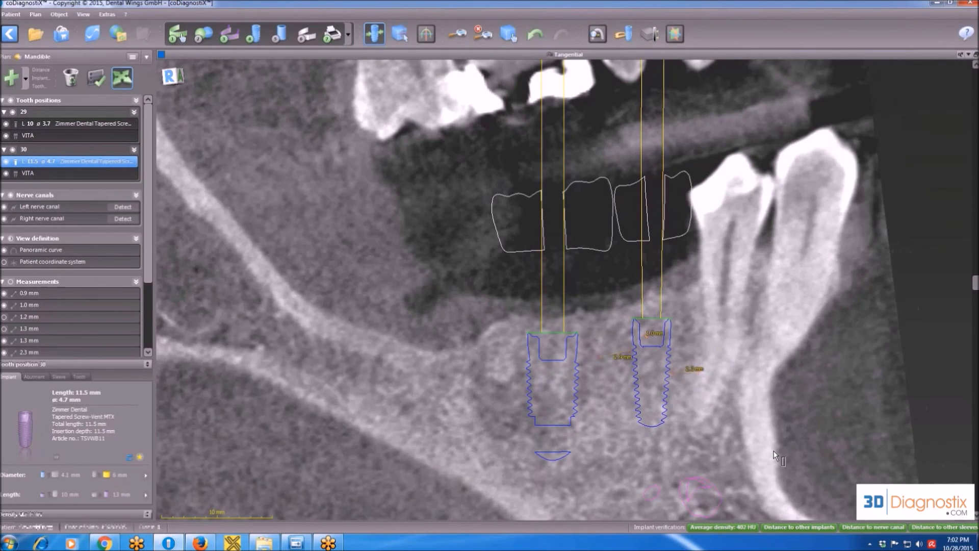
Review both implants, their virtual teeth and the nerve canals in the enlarged panoramic view, and return to the multi-view layout
scroll(773, 450, "up", 3)
double_click(695, 54)
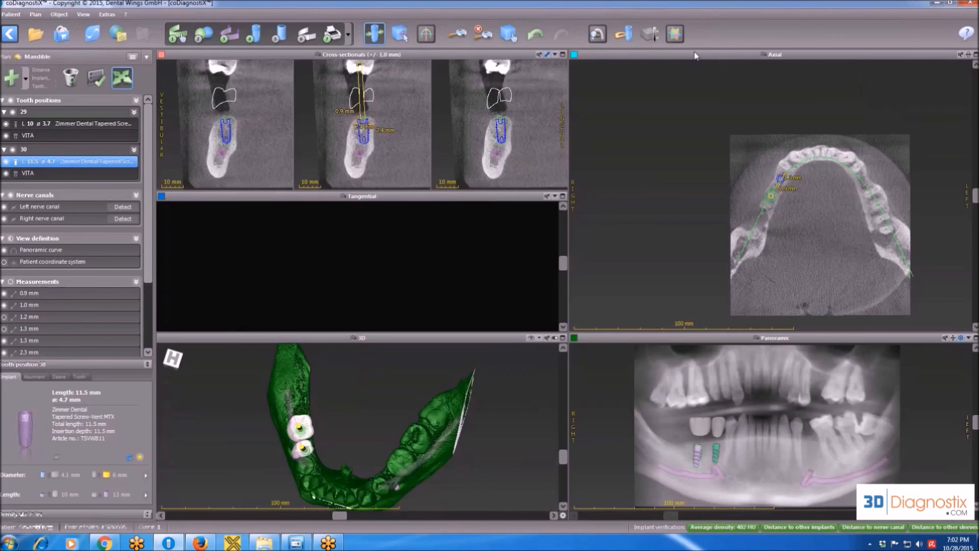
double_click(870, 338)
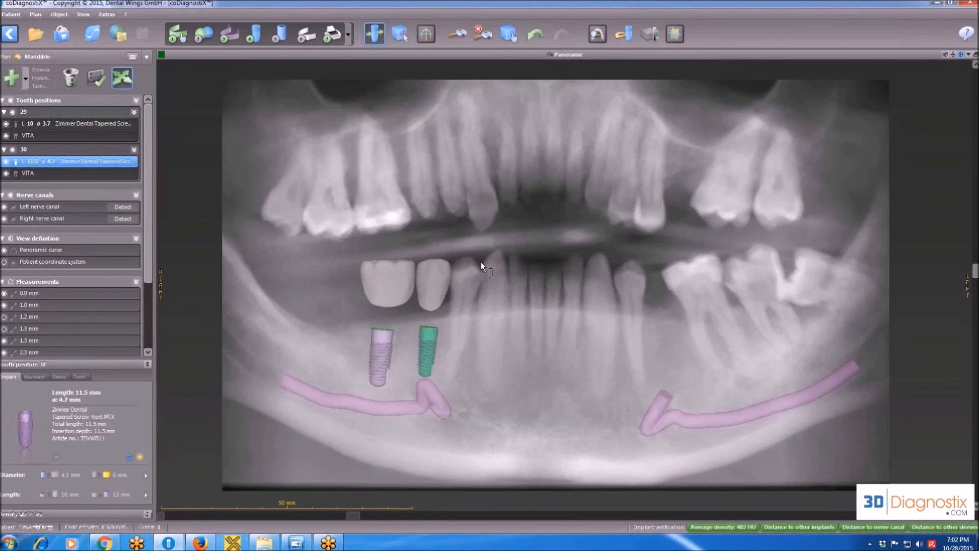
double_click(522, 55)
Examine both implants, their axes and the nerve canal exit from the right side of the 3D mandible model at close range
left_click_drag(347, 515, 434, 515)
left_click_drag(473, 391, 473, 371)
left_click_drag(563, 443, 563, 433)
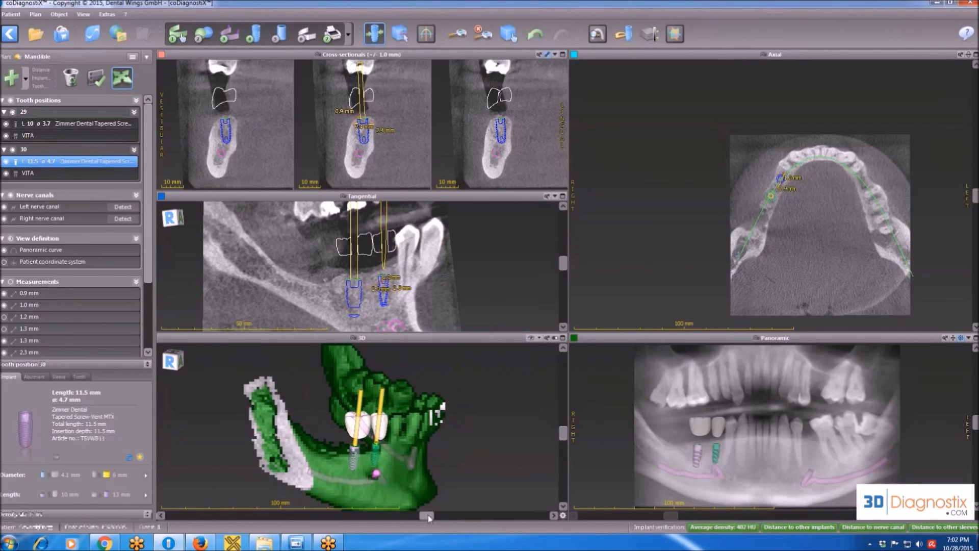
left_click_drag(428, 516, 419, 516)
scroll(376, 483, "up", 4)
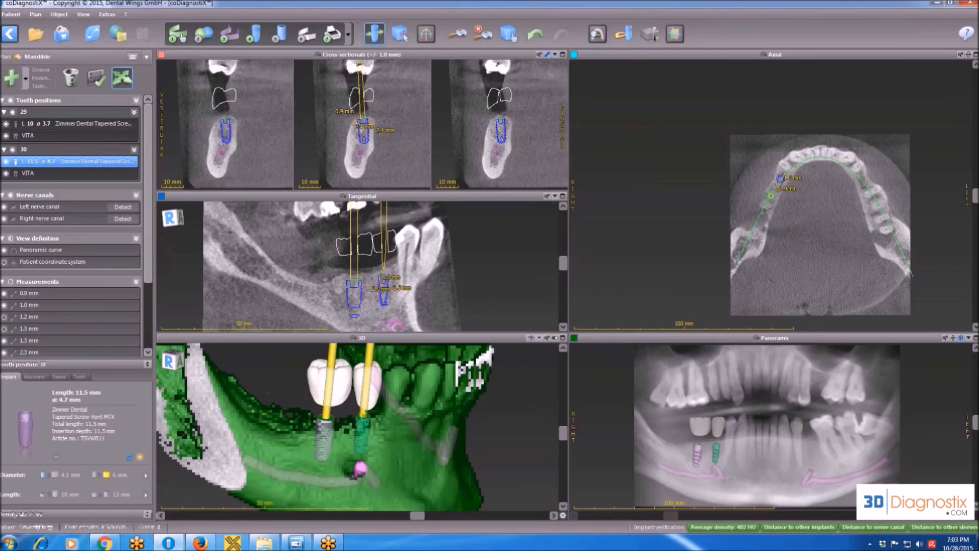
scroll(388, 485, "up", 2)
left_click_drag(414, 514, 413, 516)
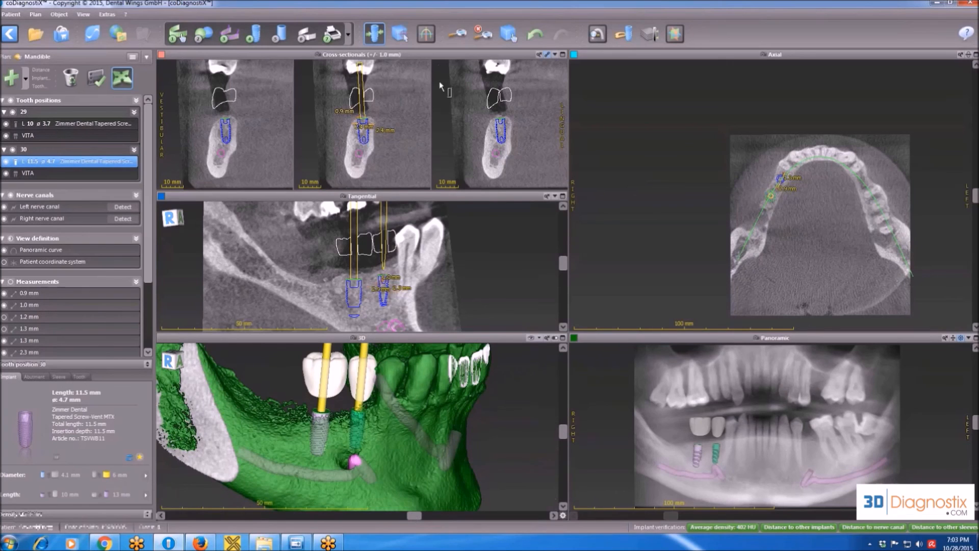
Centre the views on the tooth 29 implant and inspect its clearance to the nerve canal and surrounding bone in the enlarged cross-section
double_click(101, 125)
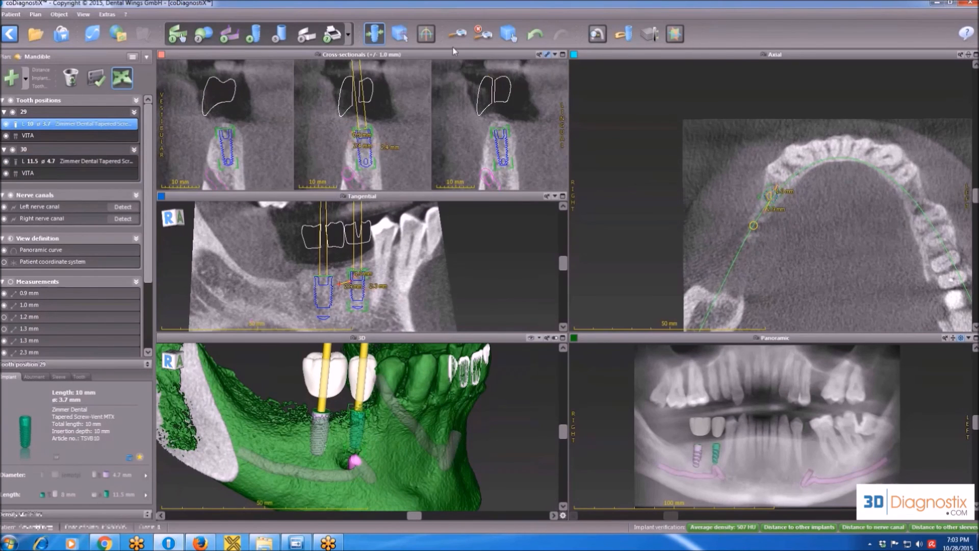
double_click(451, 55)
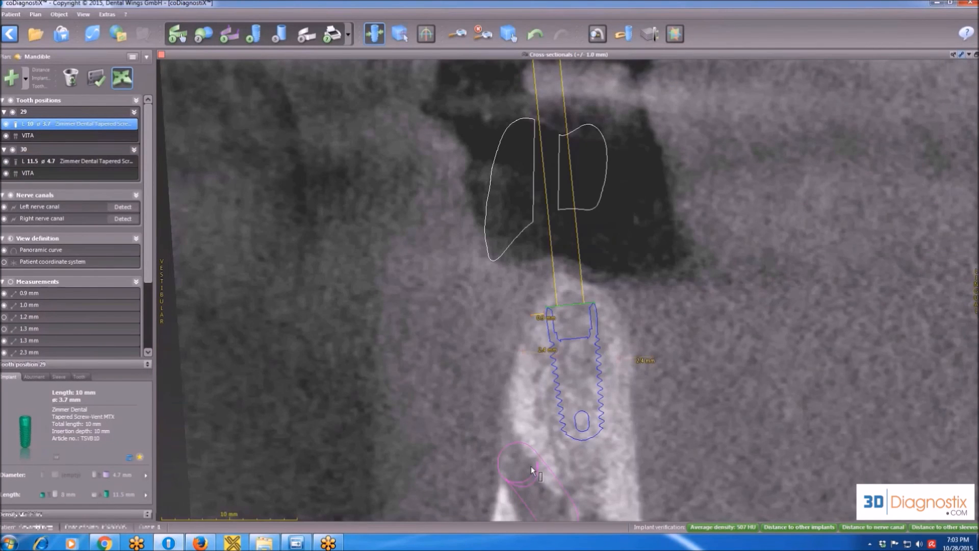
scroll(532, 467, "down", 1)
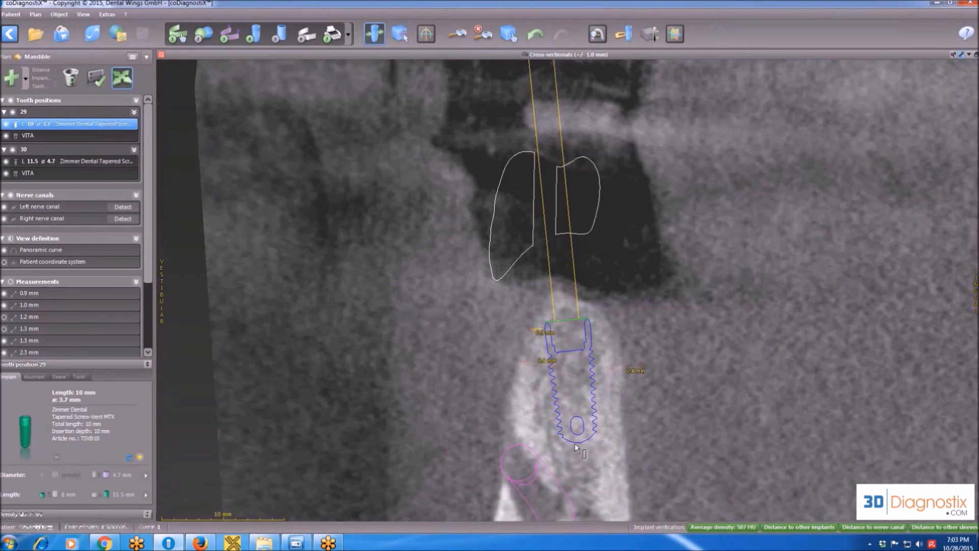
double_click(718, 57)
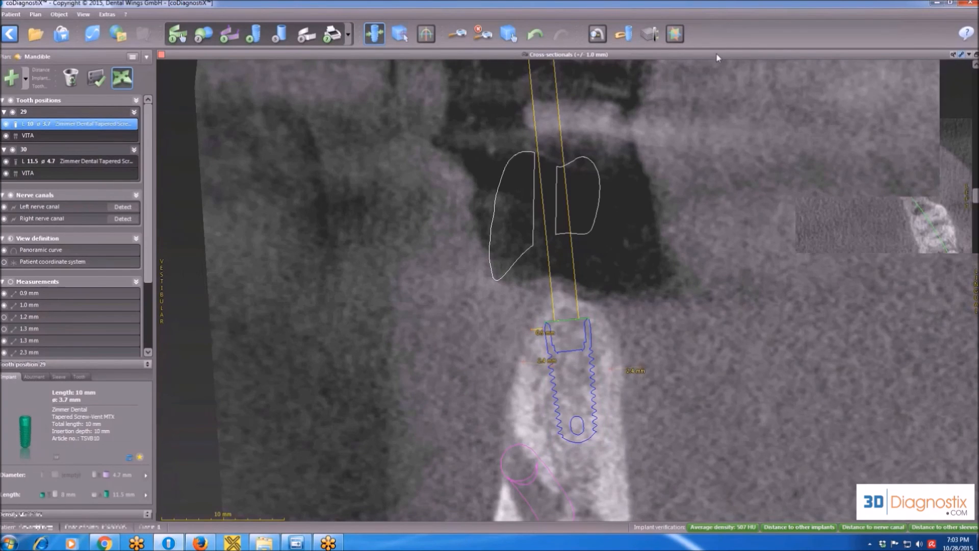